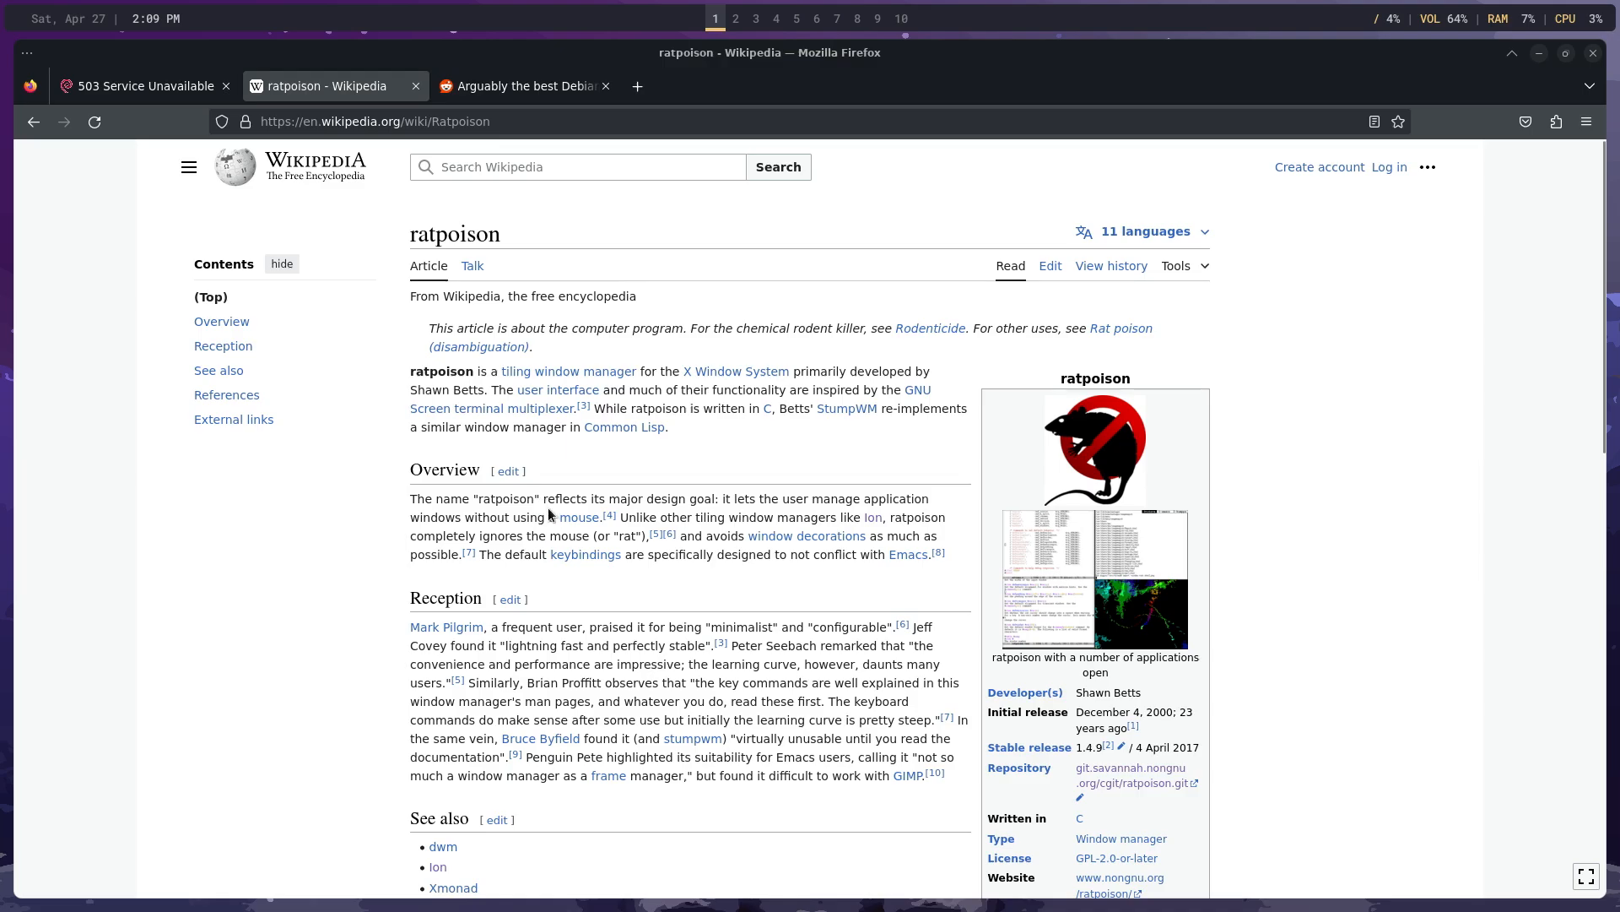
Install the ratpoison package with sudo apt install ratpoison, entering the sudo password and accepting the installation
mouse_move(572, 520)
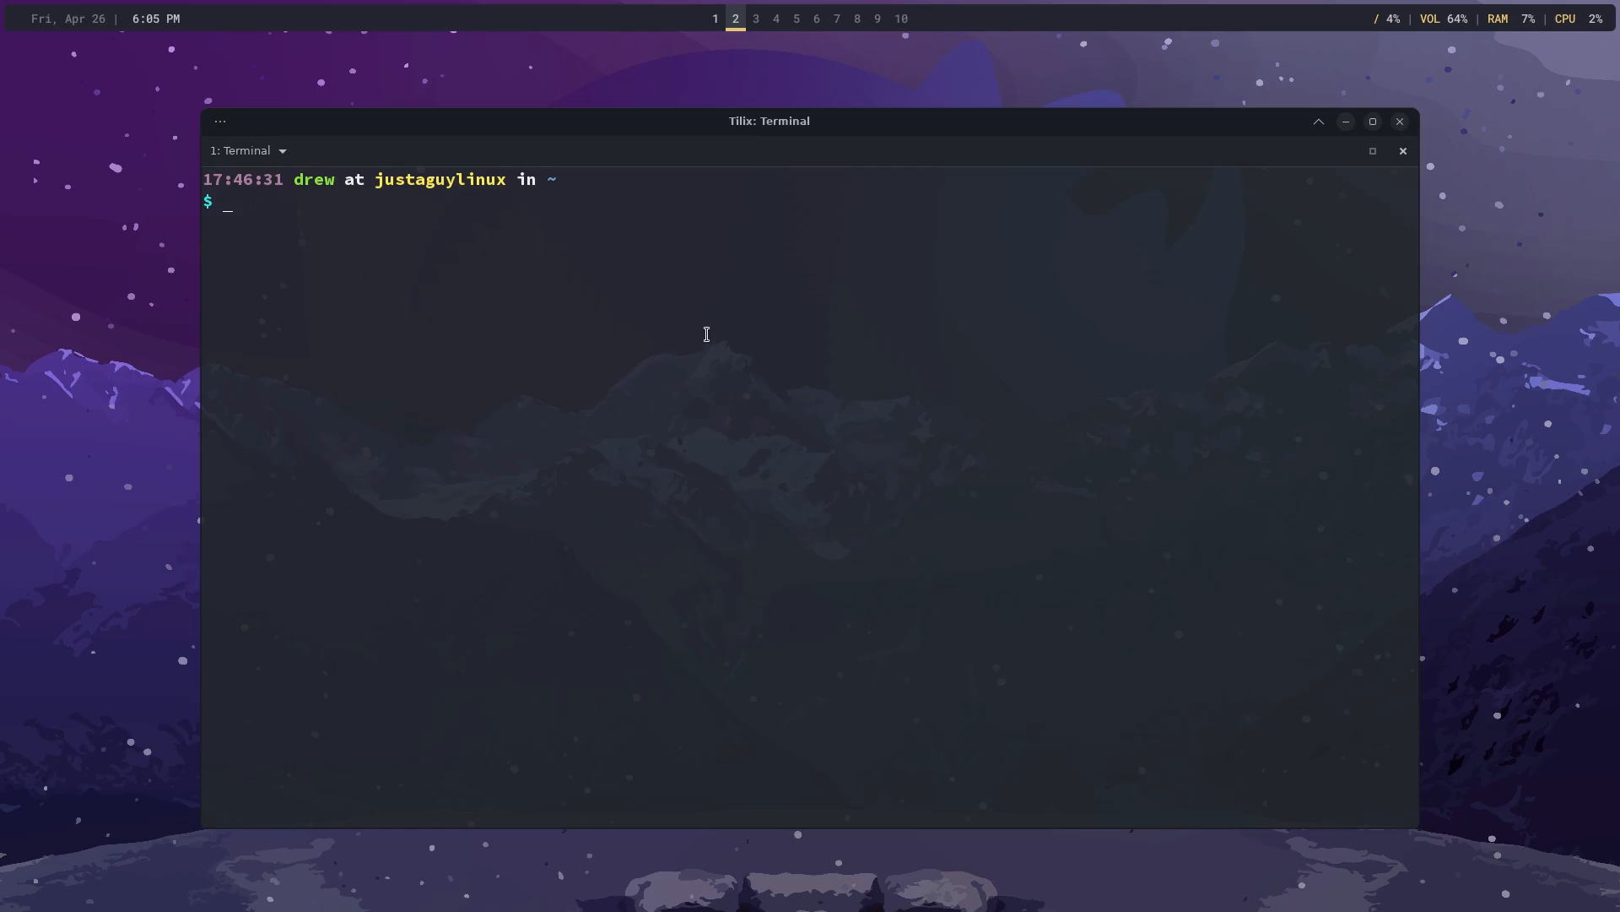
text(sudo apt install ratpoison)
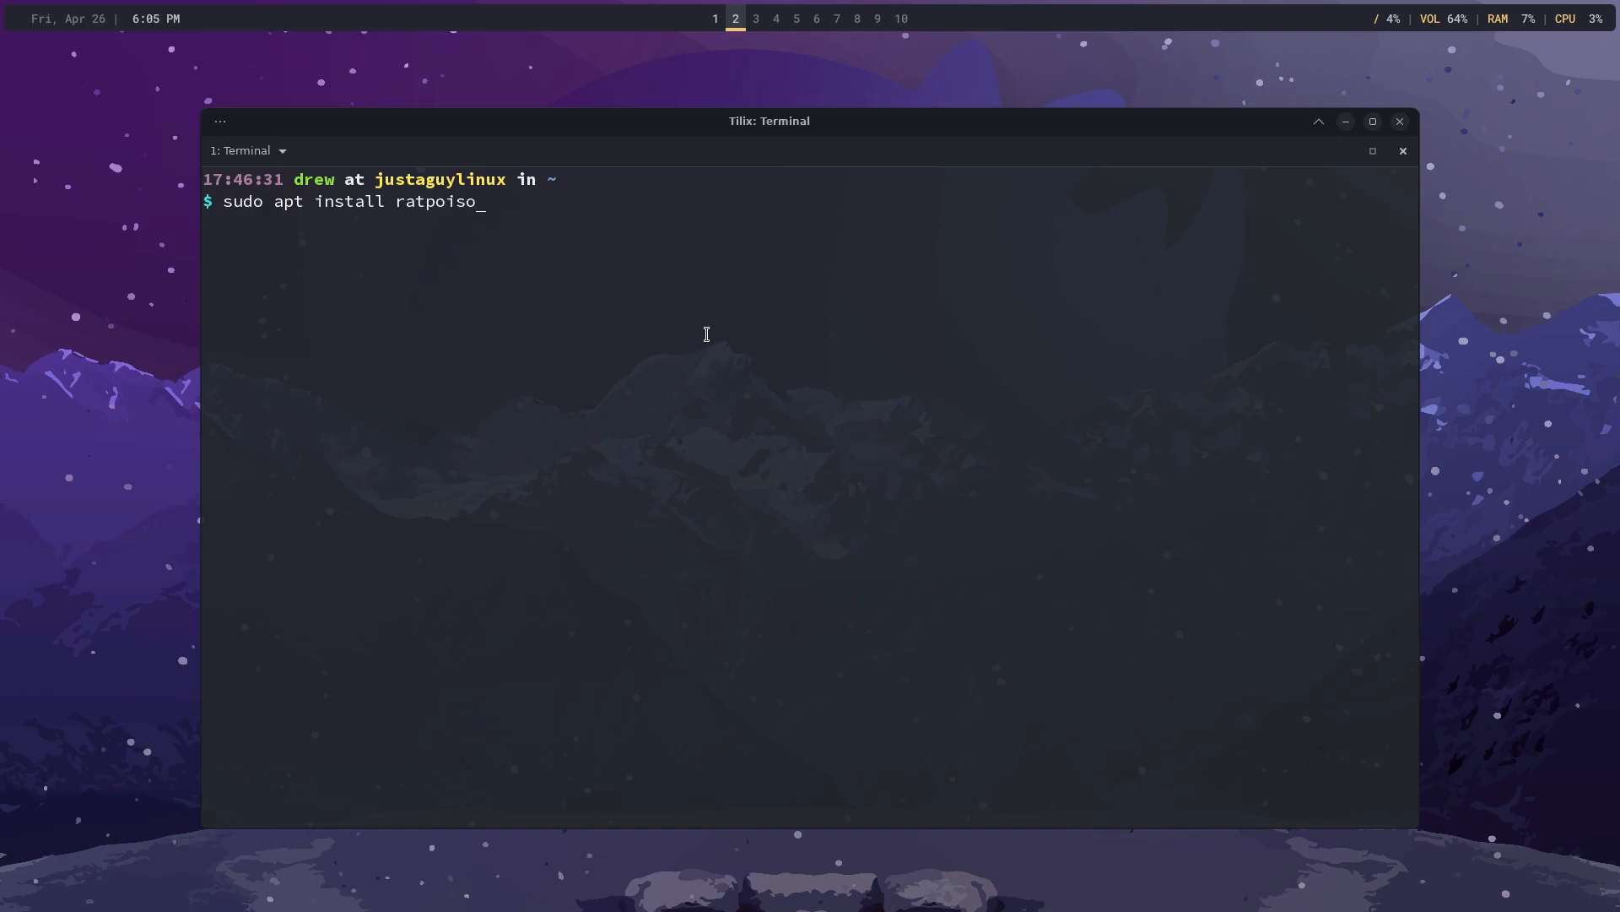
key(Return)
key(Return)
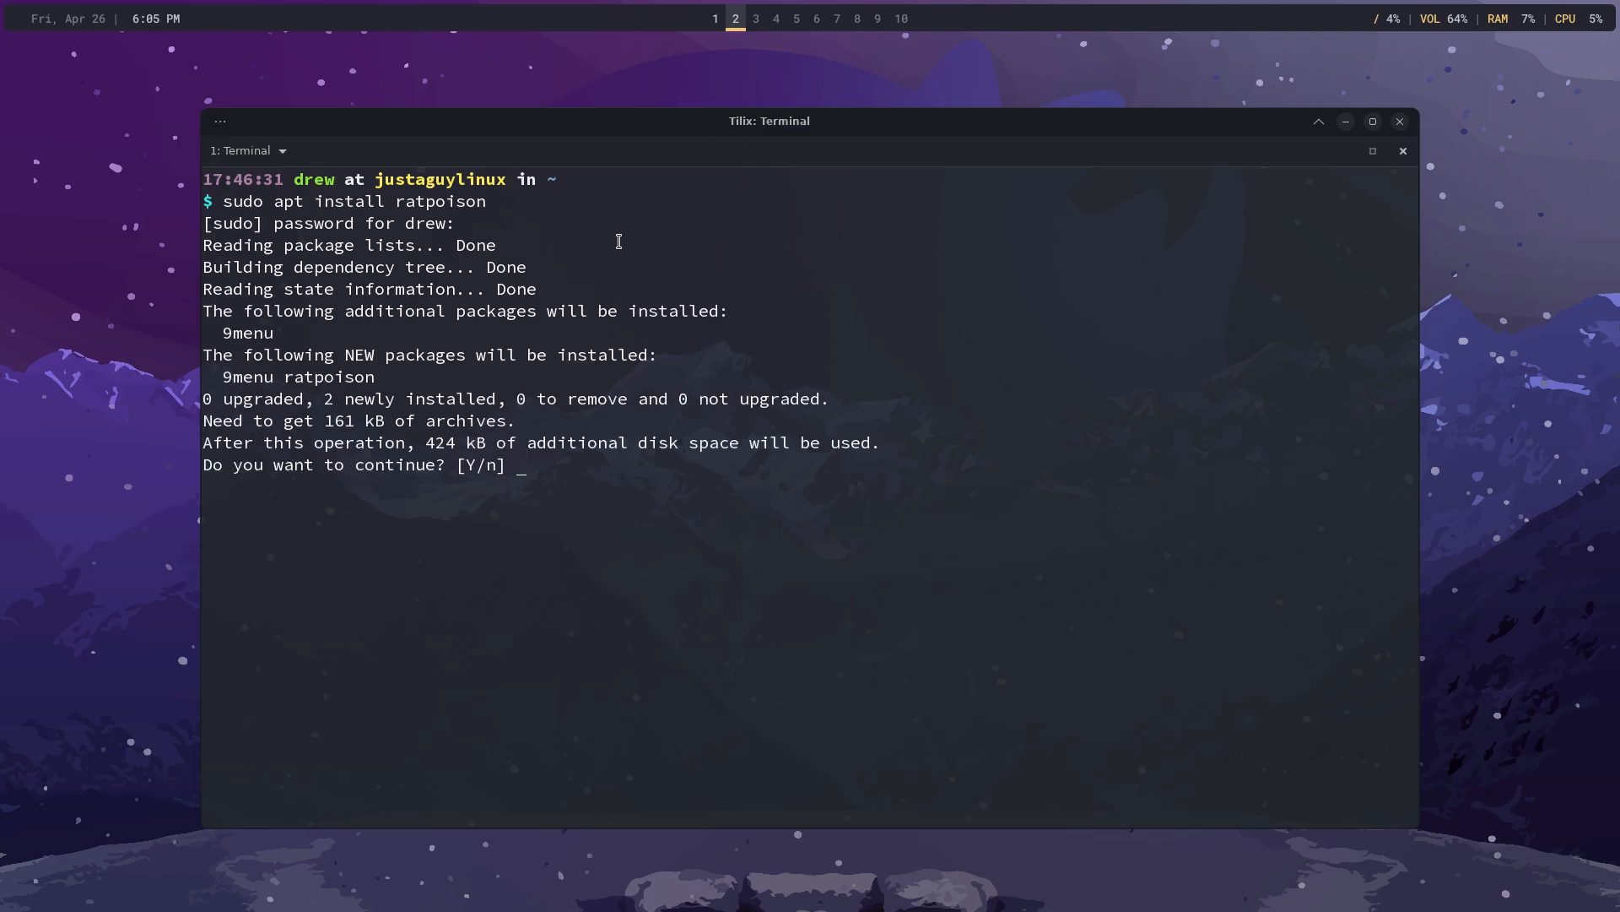
drag(481, 447, 426, 447)
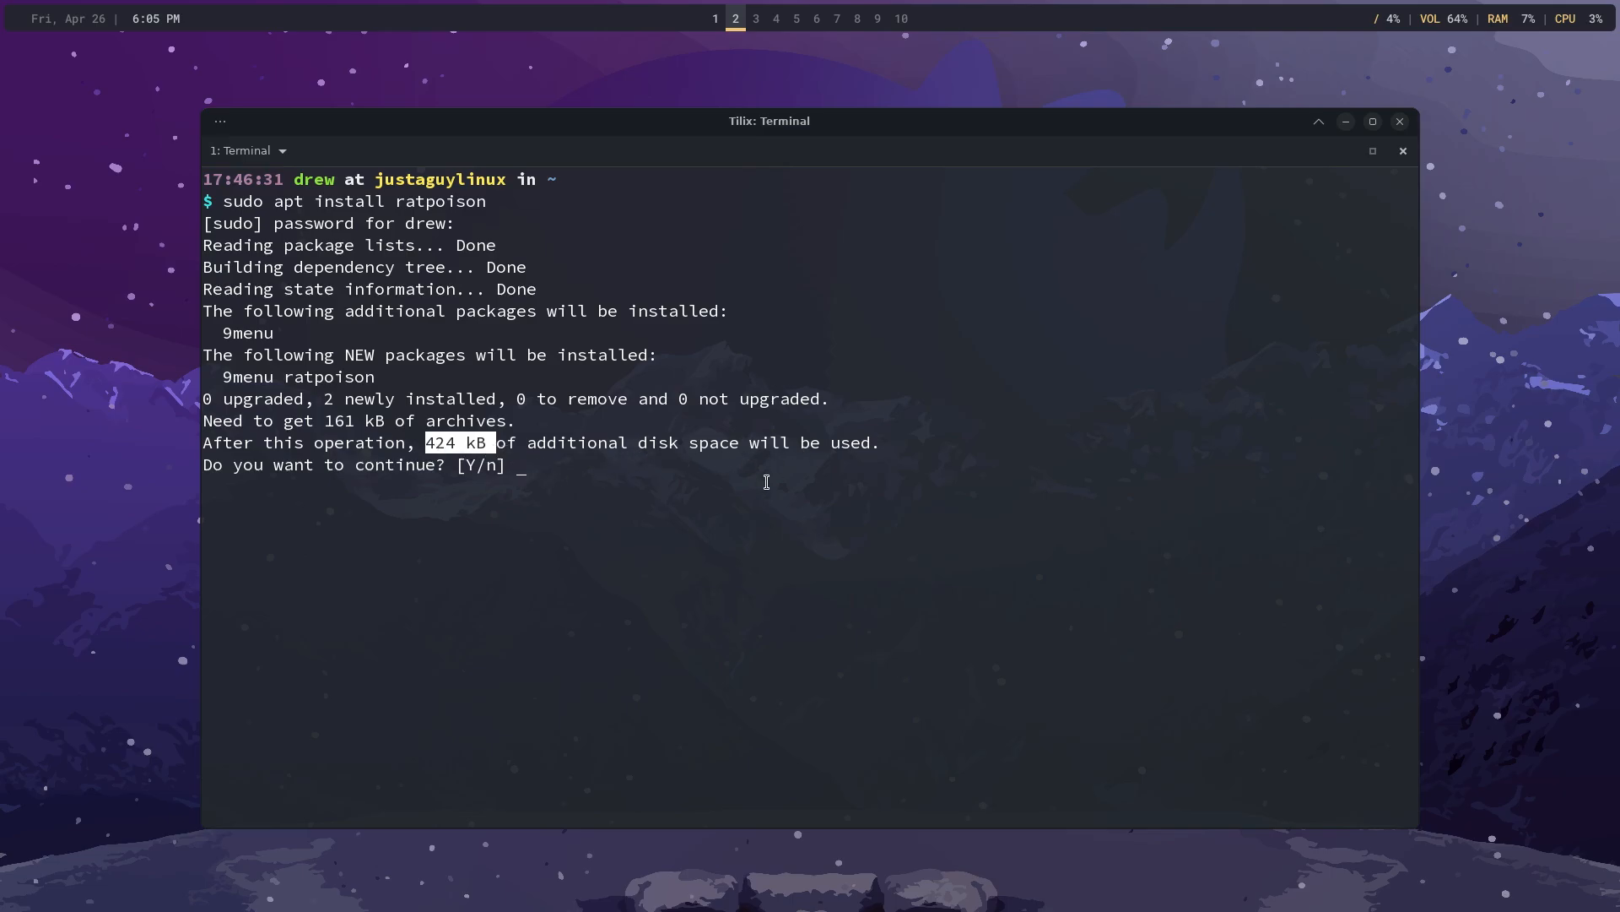
key(Return)
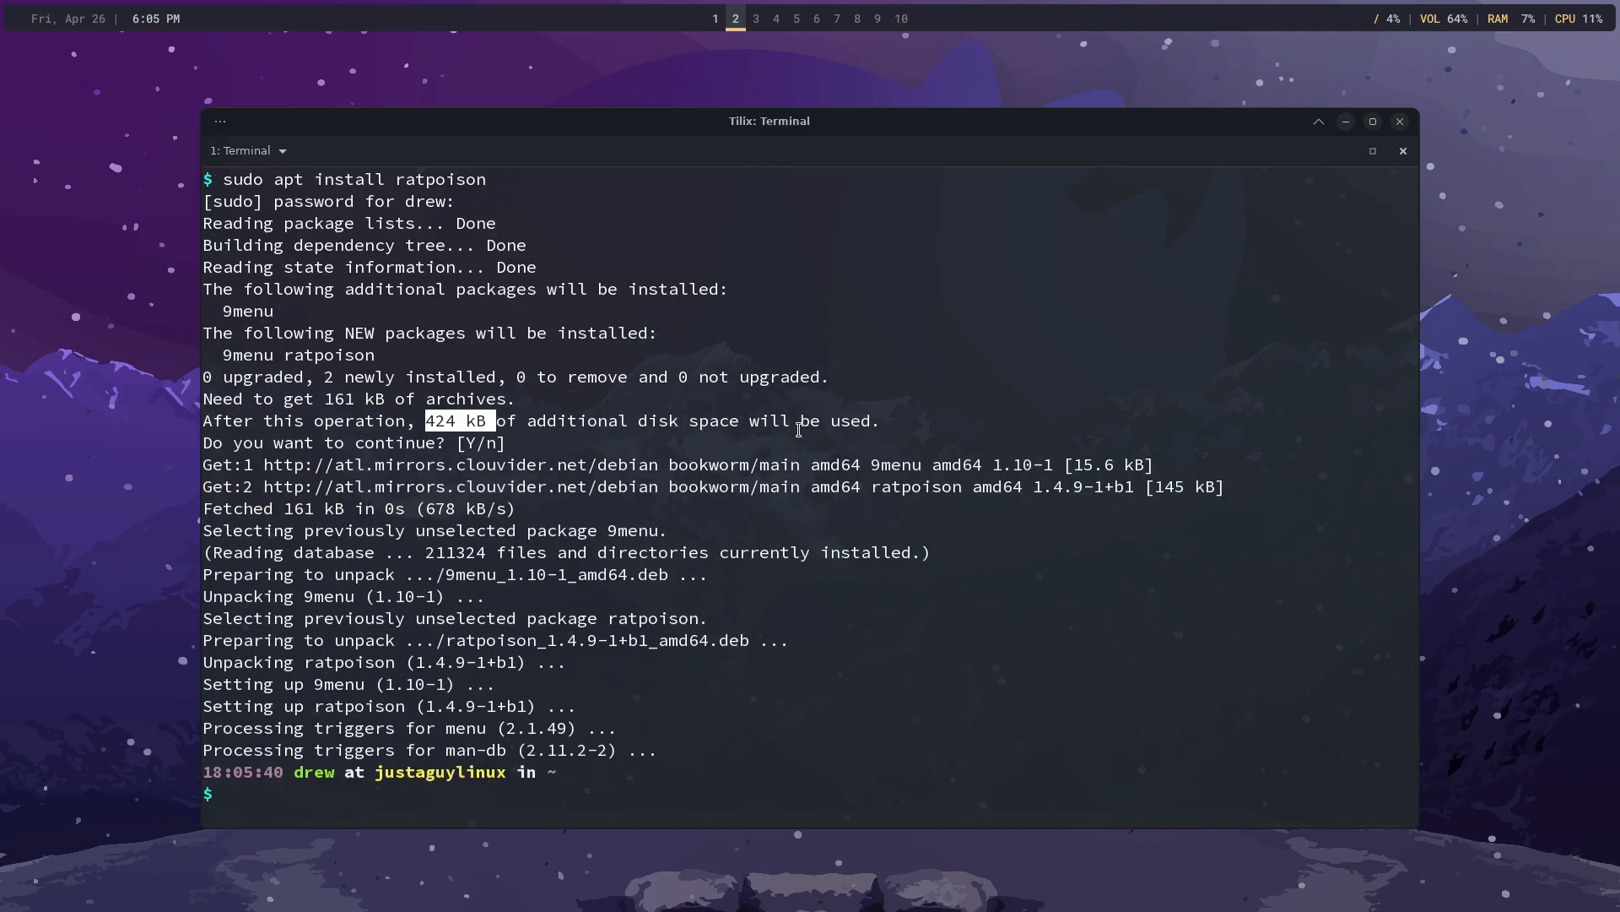
Clear the terminal, then change to /usr/share/xsessions/ and list its session files
key(ctrl+l)
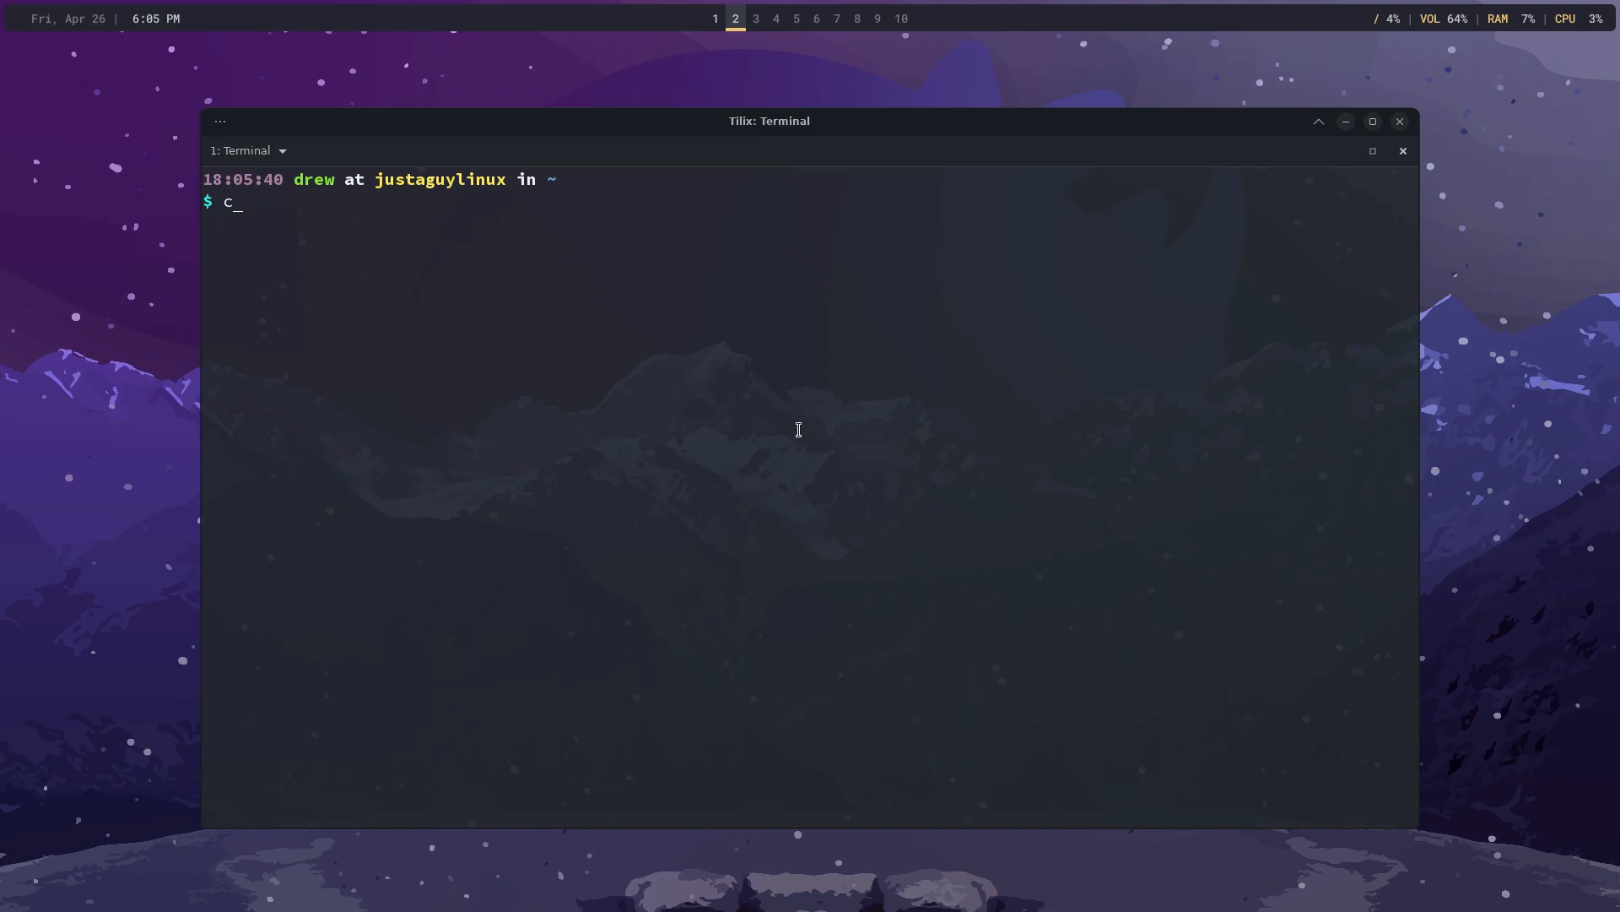
text(d /usr/share/xs)
key(Tab)
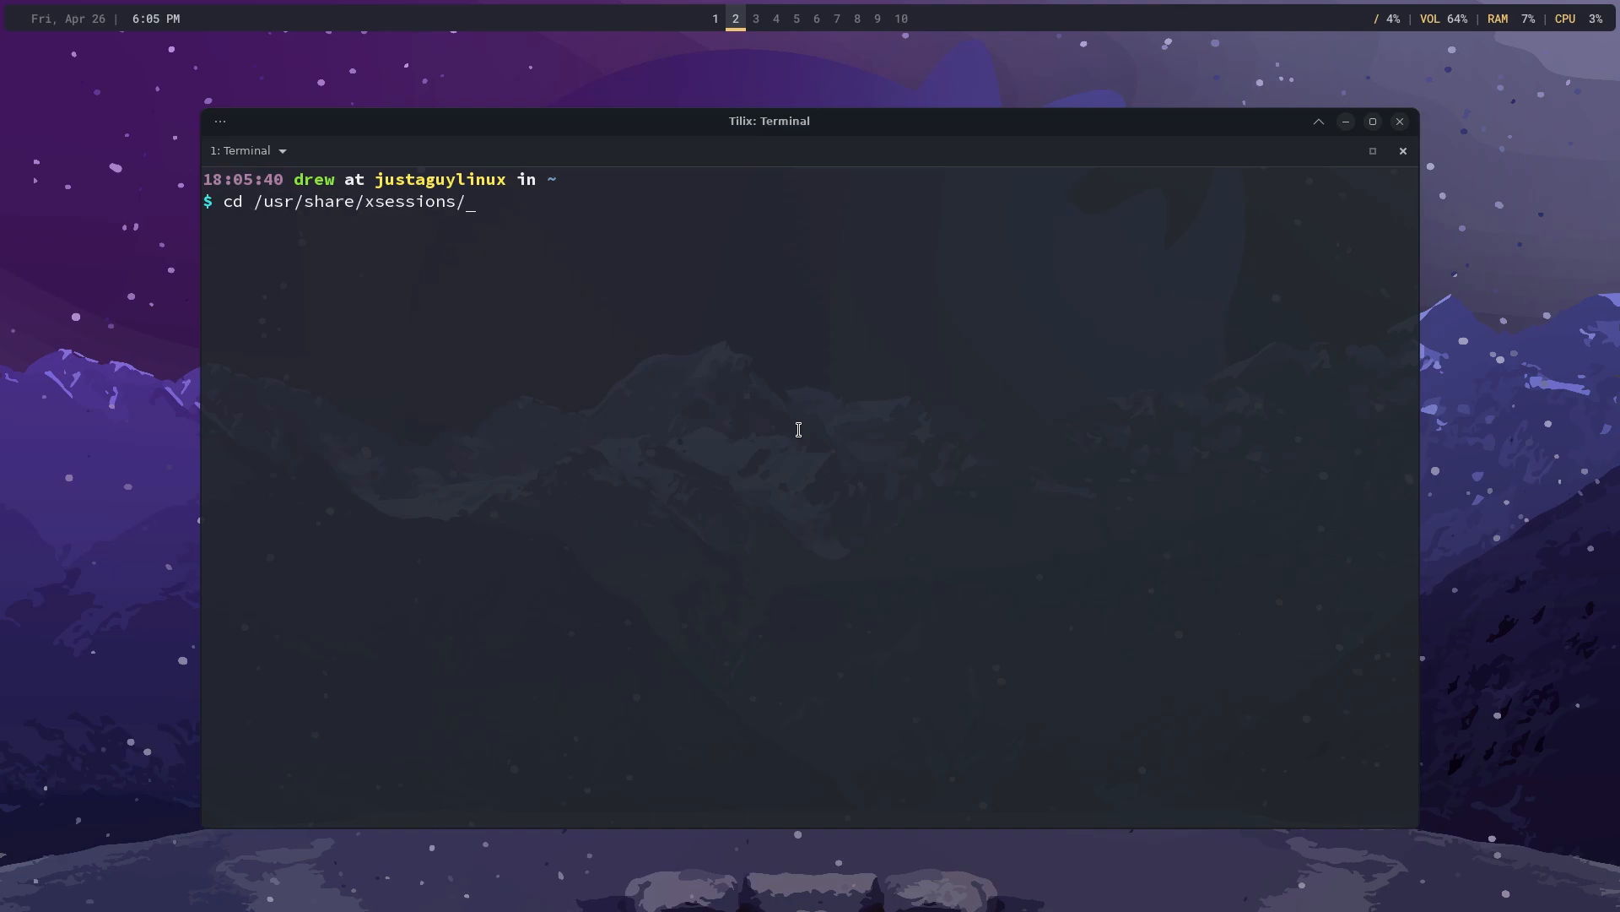
key(Return)
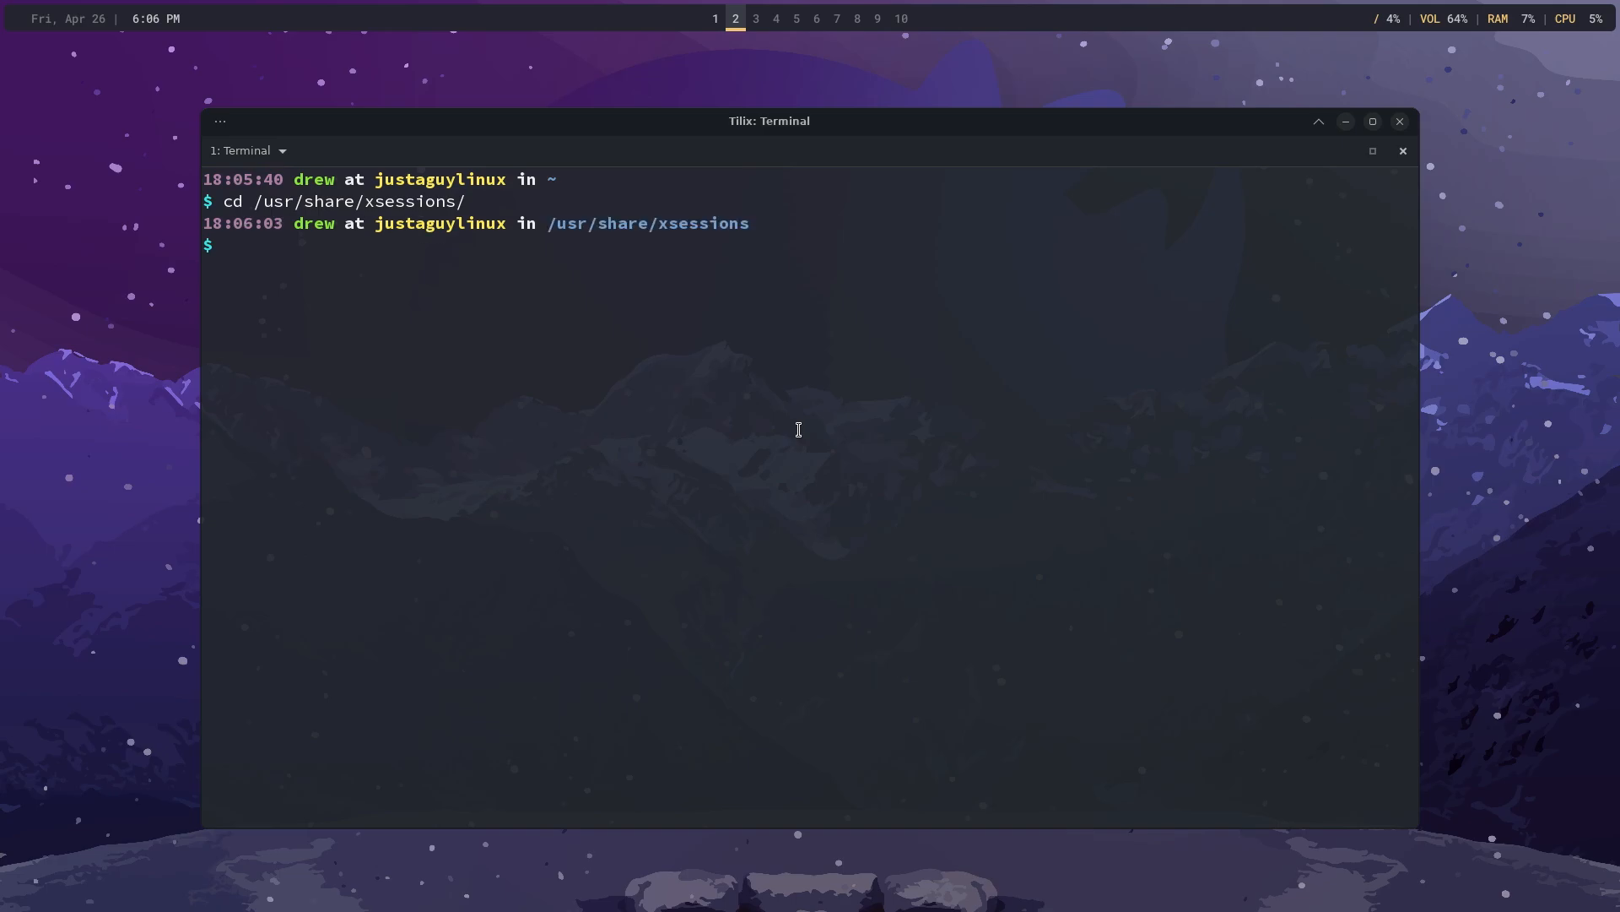
text(ls)
key(Return)
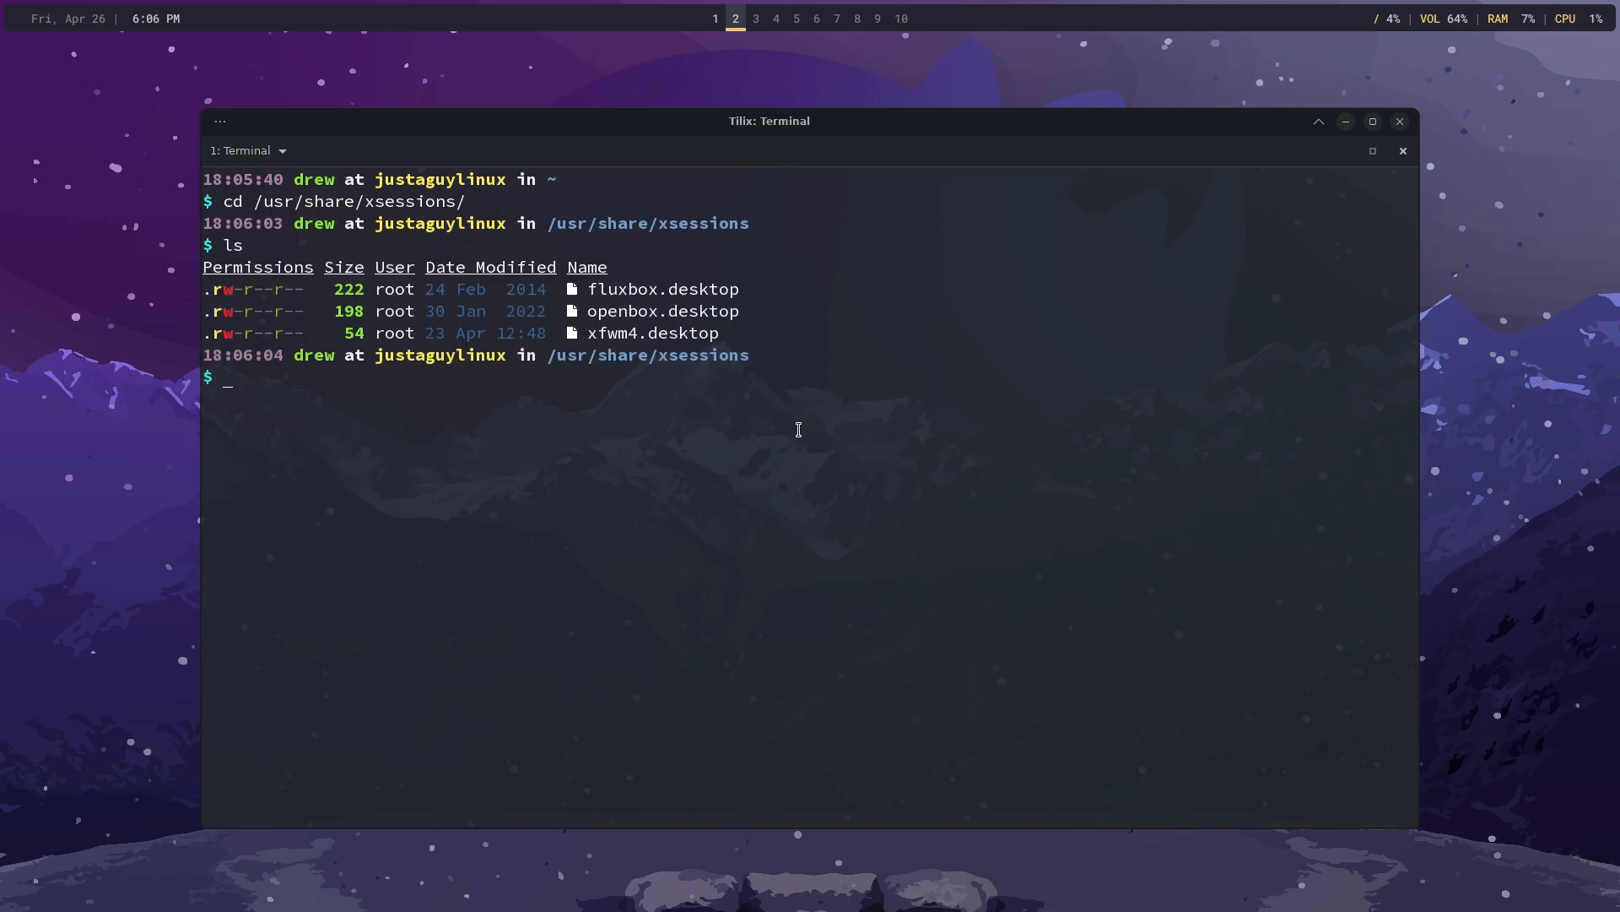
Display the contents of openbox.desktop in the terminal with cat
text(cat)
key(BackSpace)
text(atop)
key(BackSpace)
key(BackSpace)
text(o)
key(Tab)
key(Return)
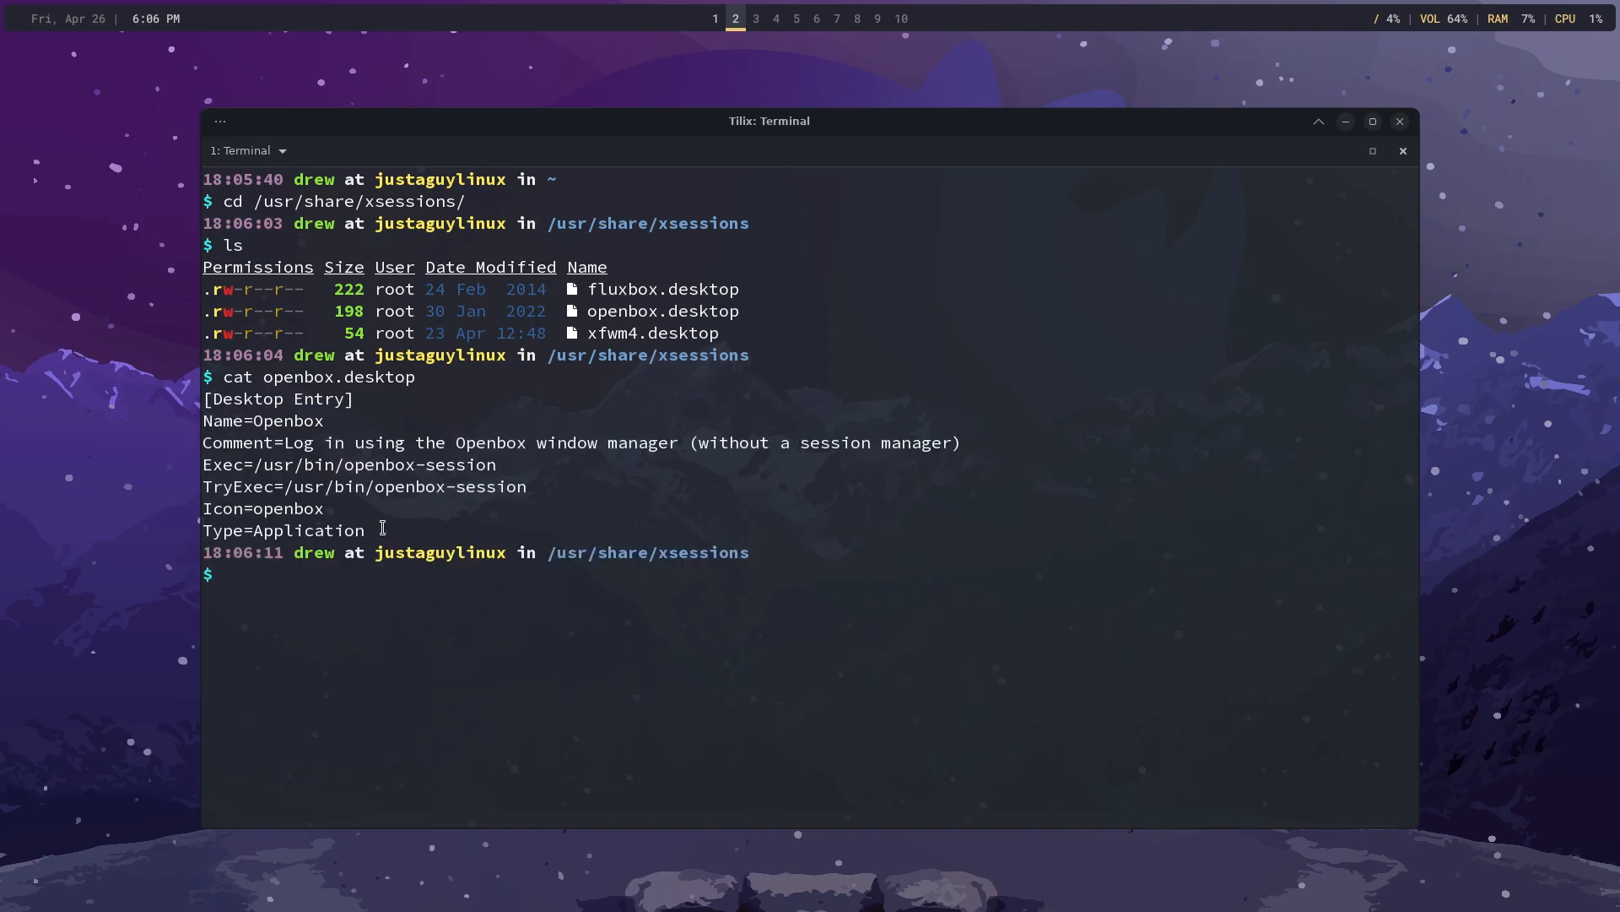
Copy the full desktop entry text of openbox.desktop, from [Desktop Entry] through the Type line
drag(385, 524, 201, 399)
right_click(228, 407)
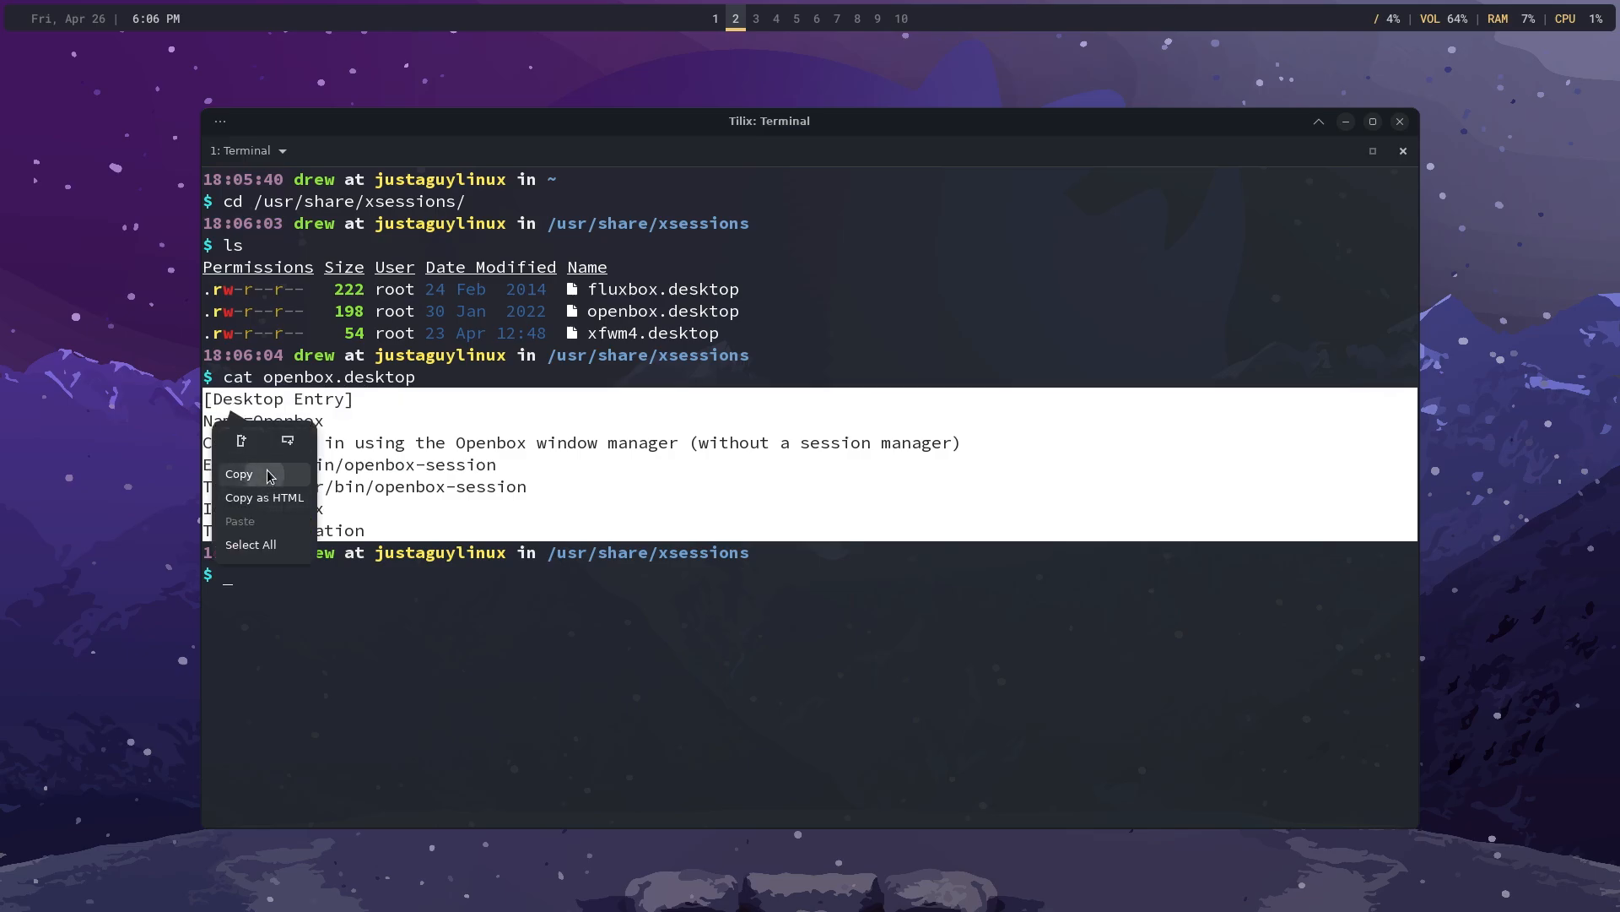
click(262, 471)
click(262, 588)
Create ratpoison.desktop in micro with root privileges and paste in the copied desktop entry
text(sup)
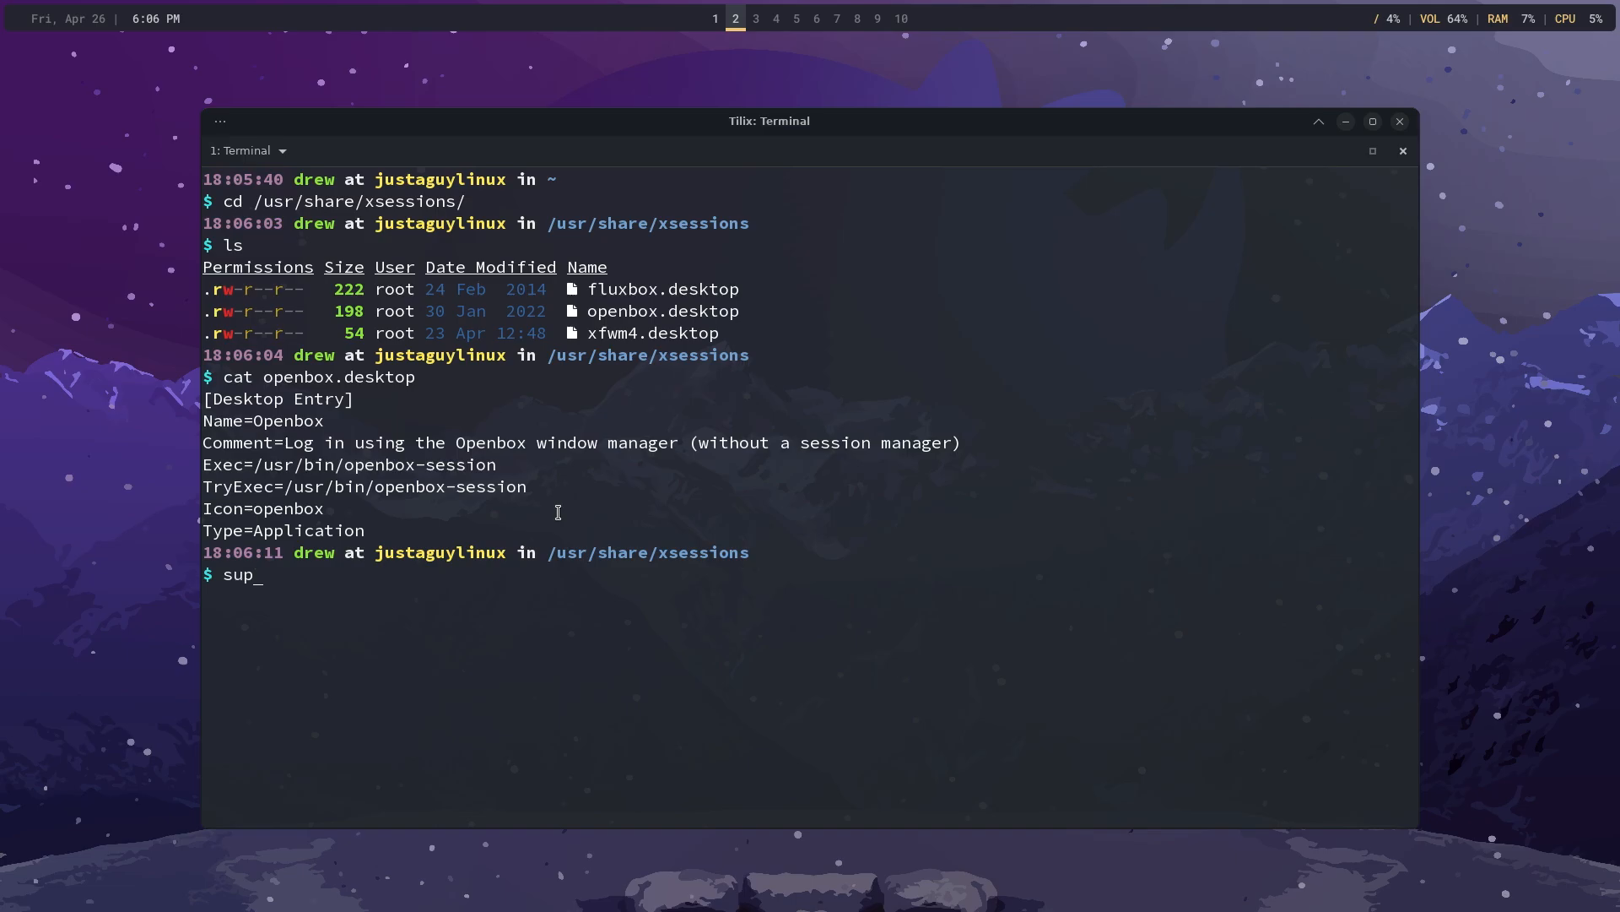
key(BackSpace)
text(do micro ratpoin)
key(BackSpace)
text(son.dest)
key(BackSpace)
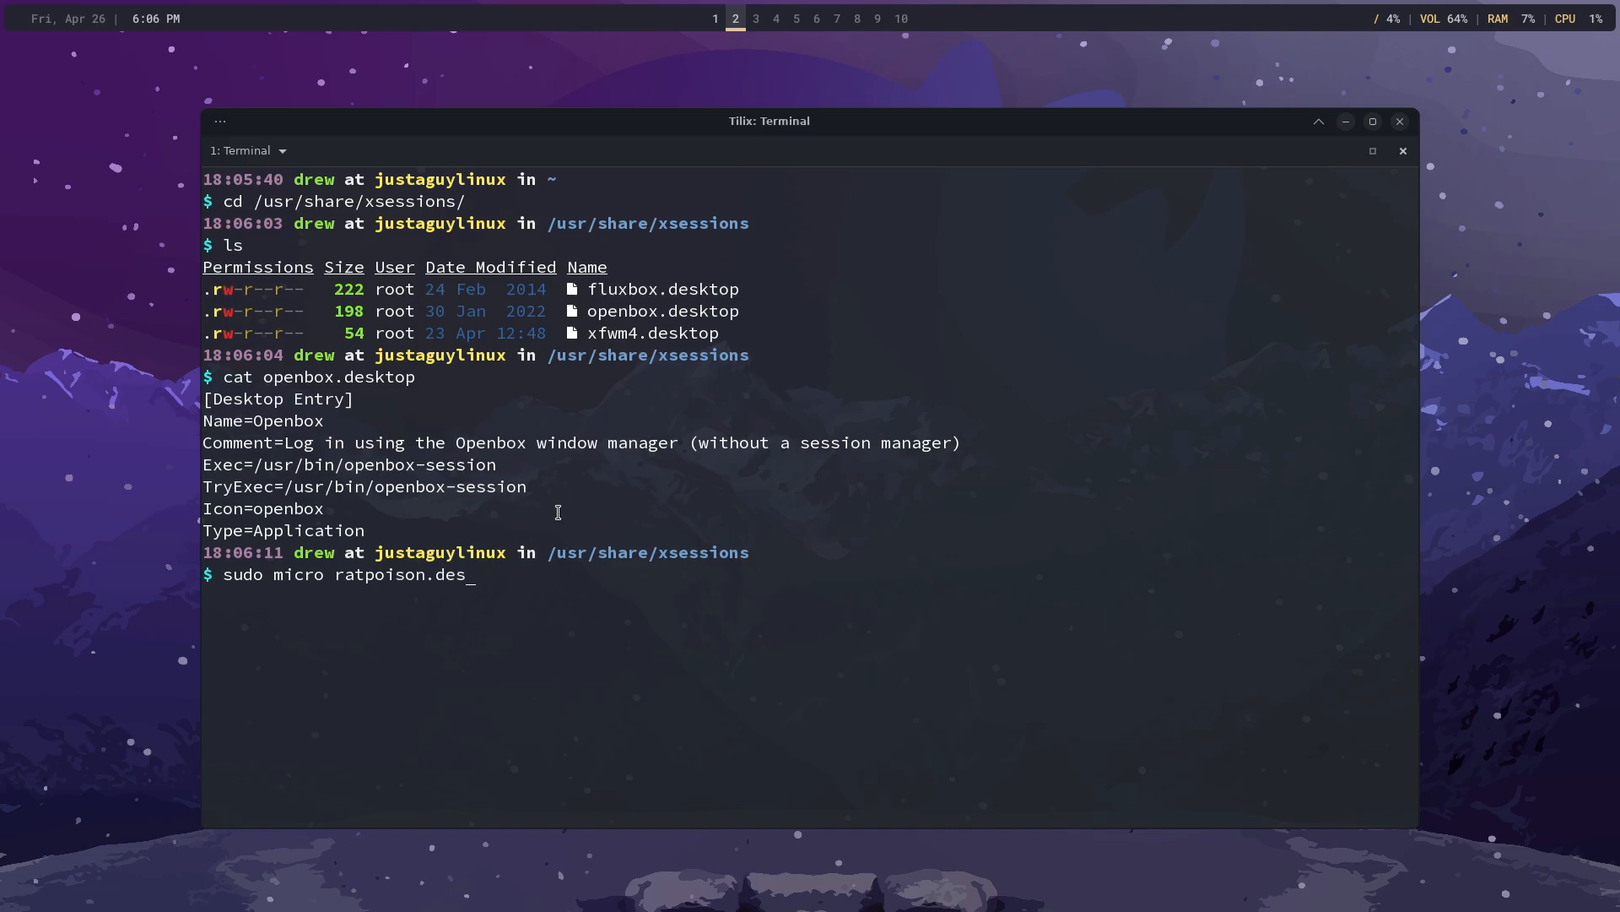
text(ktop)
key(Return)
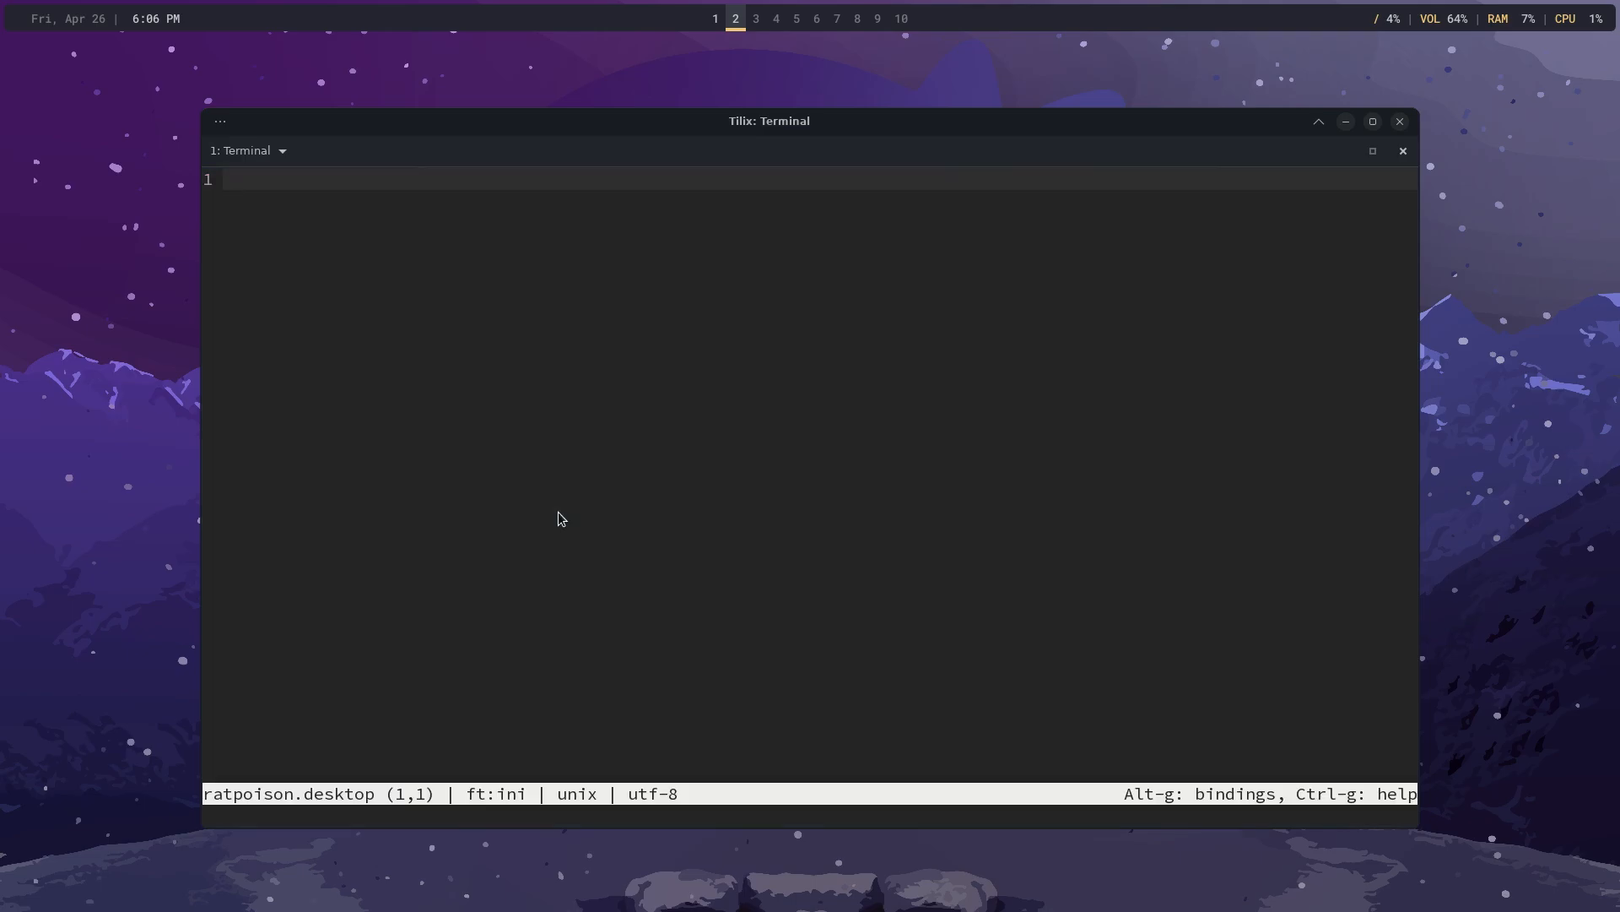
key(ctrl+v)
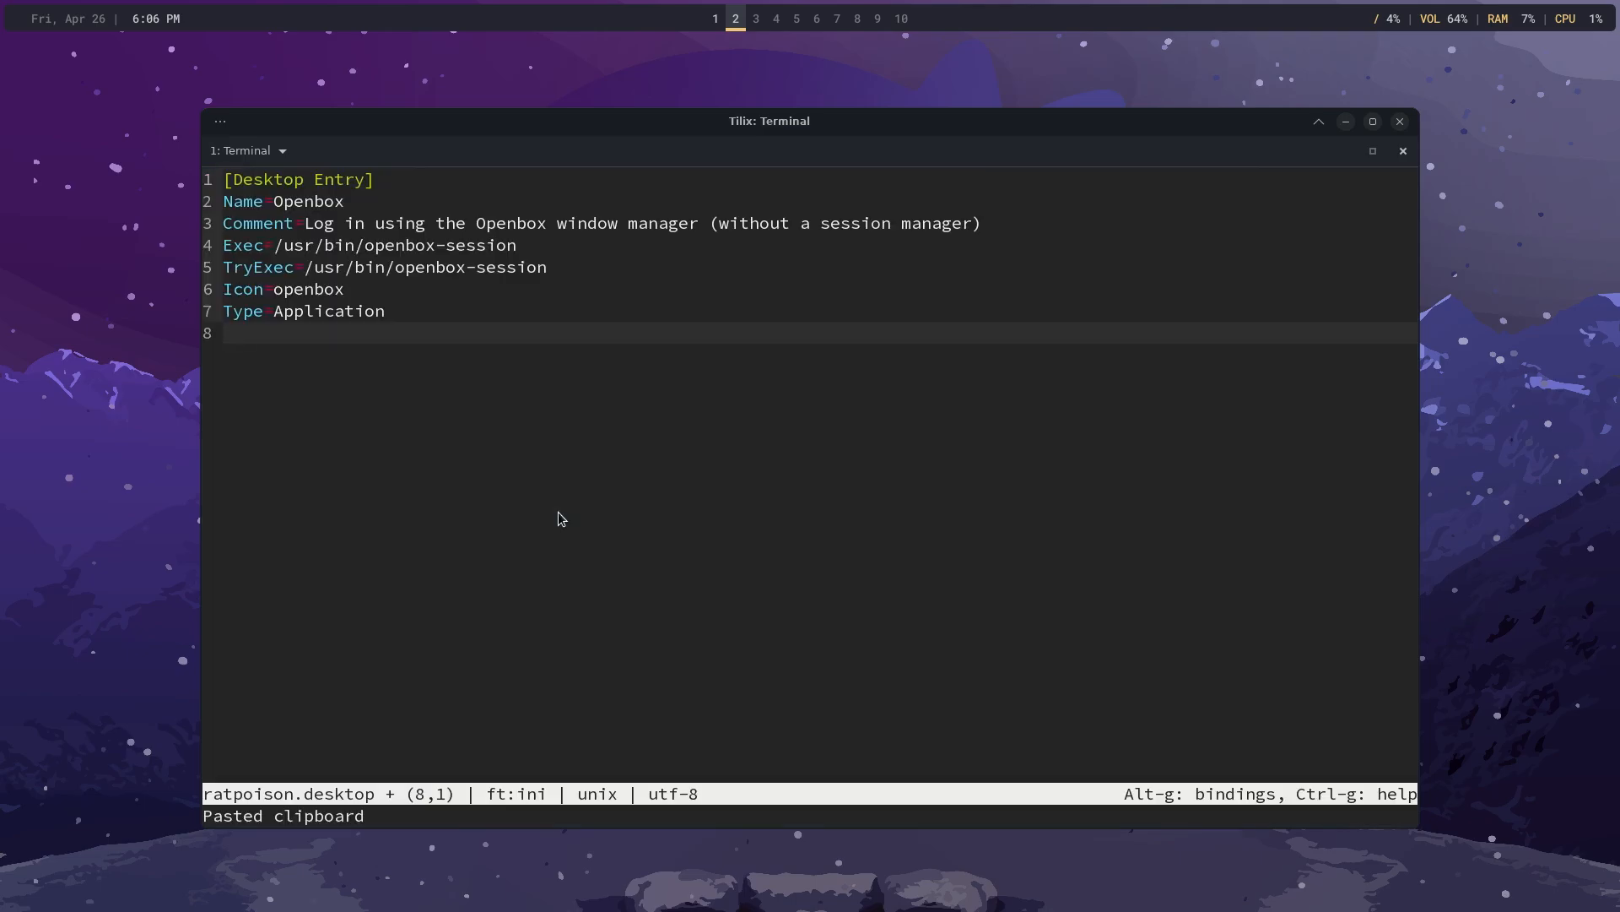
Replace Openbox with Ratpoison as the Name value in ratpoison.desktop
double_click(329, 202)
text(Rt)
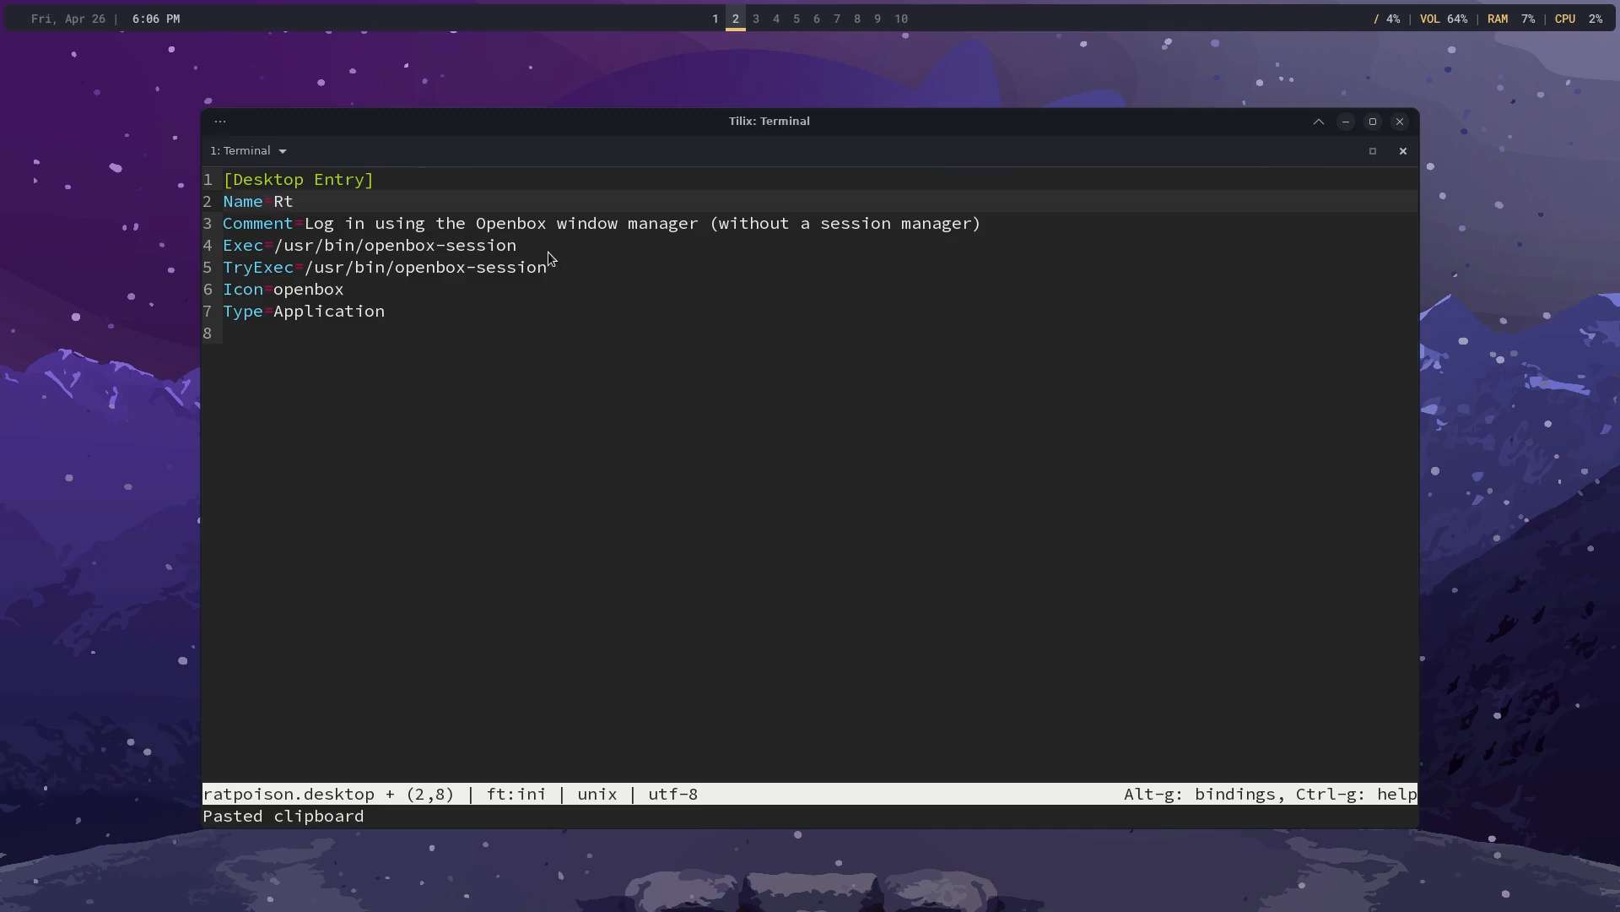
key(BackSpace)
text(atpoisio)
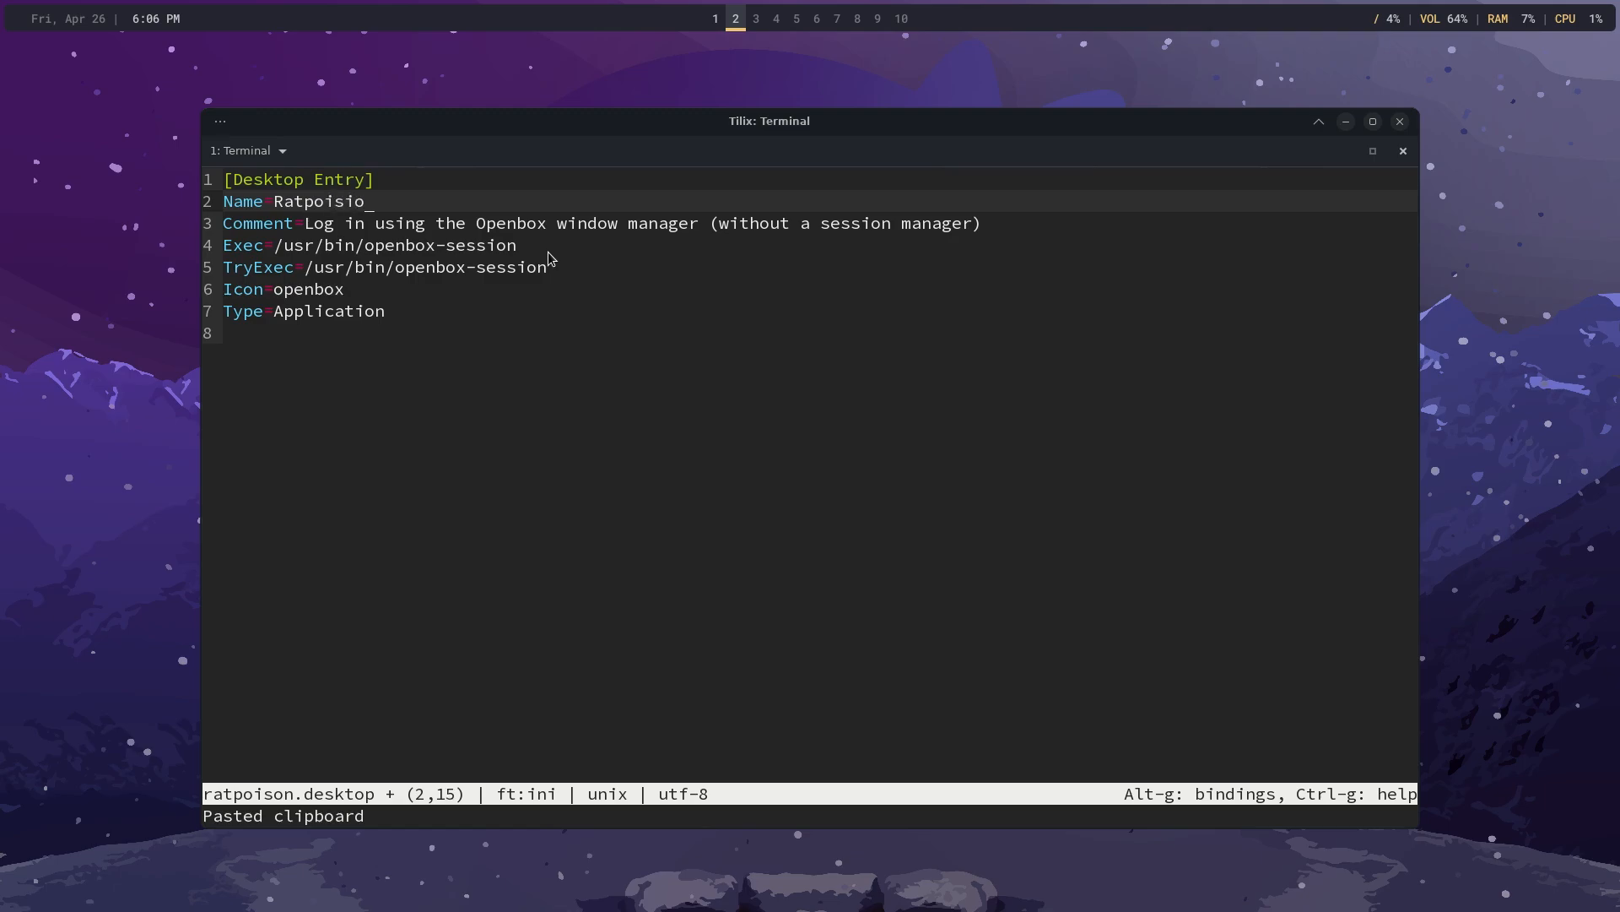
key(BackSpace)
key(BackSpace)
text(on)
Change the Comment value of the desktop entry to "Log into ratpoison"
drag(986, 223, 440, 232)
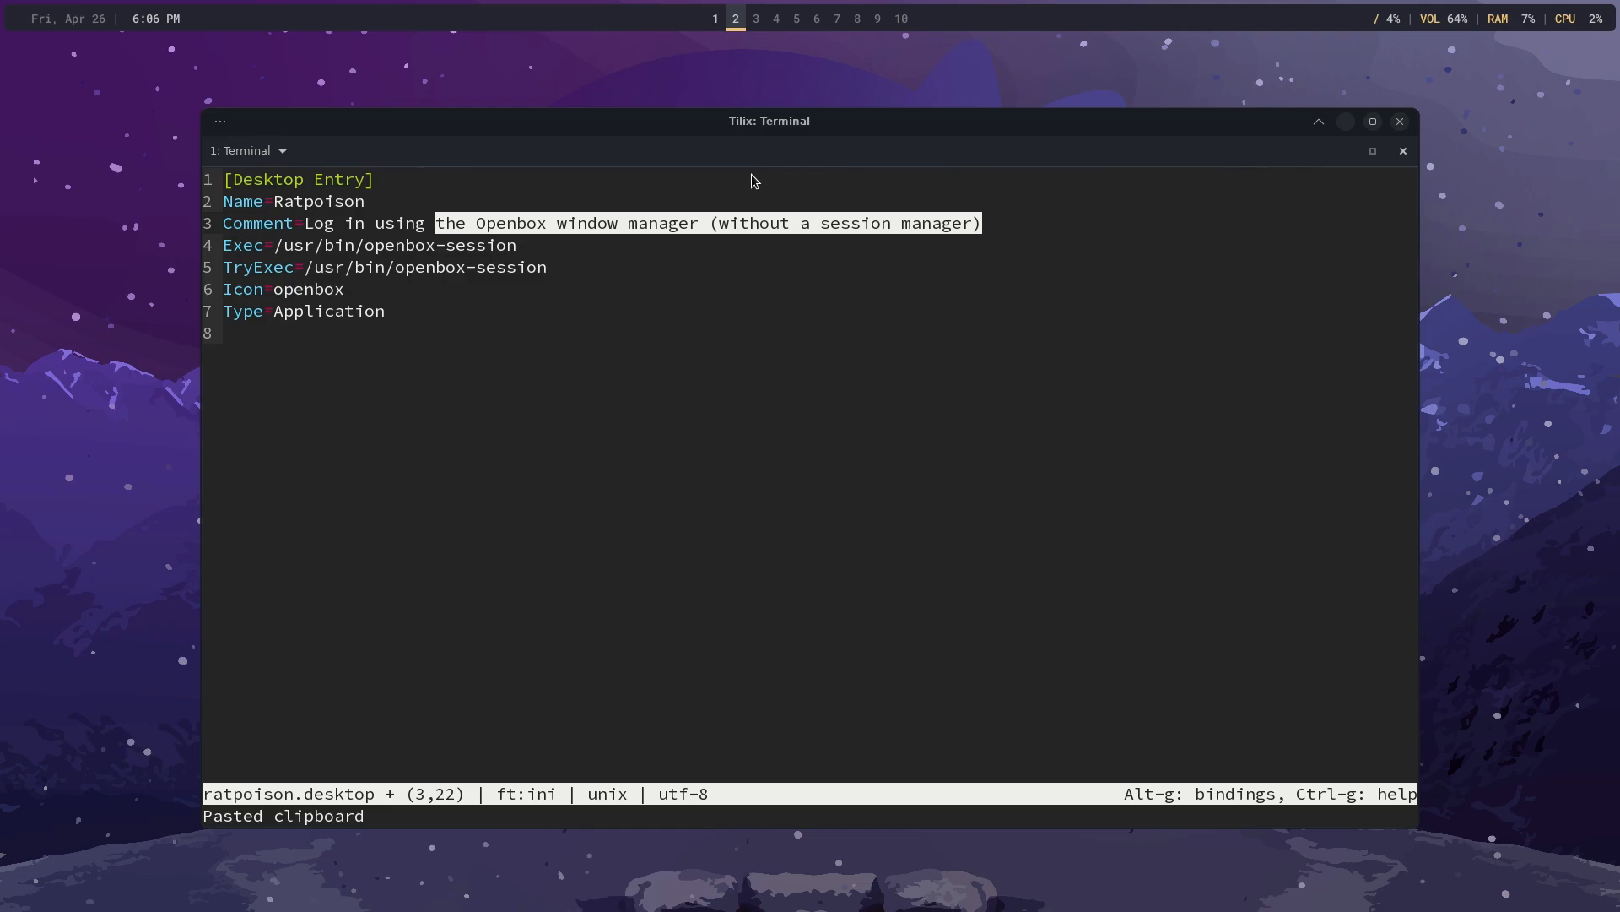
key(BackSpace)
key(BackSpace)
key(BackSpace)
key(BackSpace)
key(BackSpace)
key(BackSpace)
key(BackSpace)
key(BackSpace)
text(to)
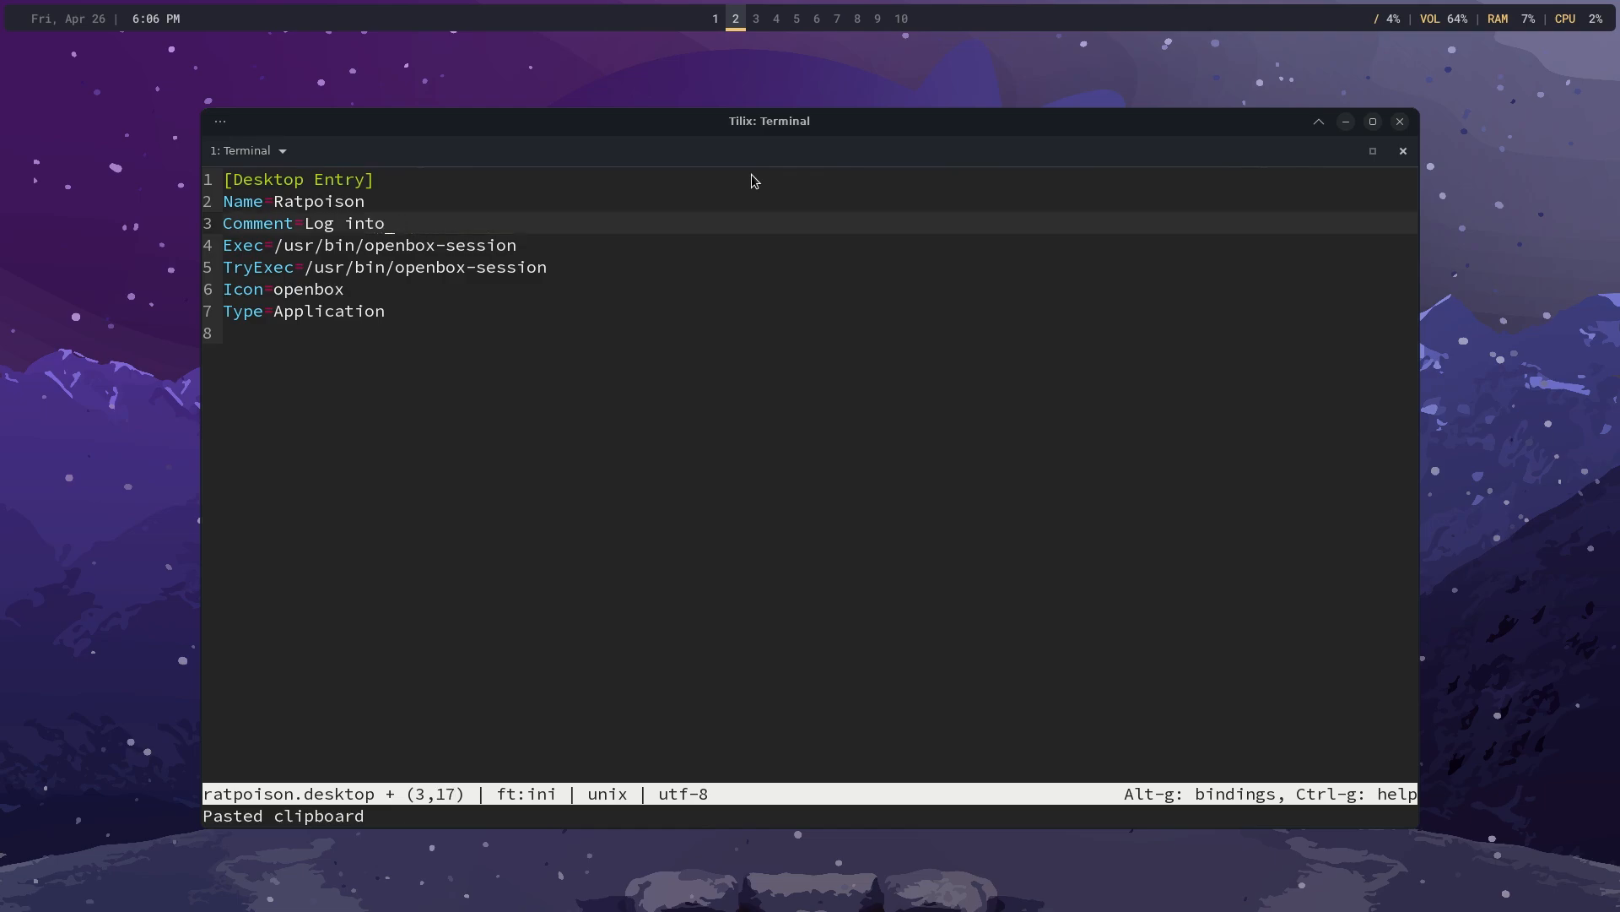
text( ratpoison)
Copy the word ratpoison from the end of the Comment line
key(shift+Left)
key(shift+Left)
key(shift+Left)
key(shift+Left)
key(shift+Left)
key(shift+Left)
key(shift+Left)
key(shift+Left)
key(shift+Left)
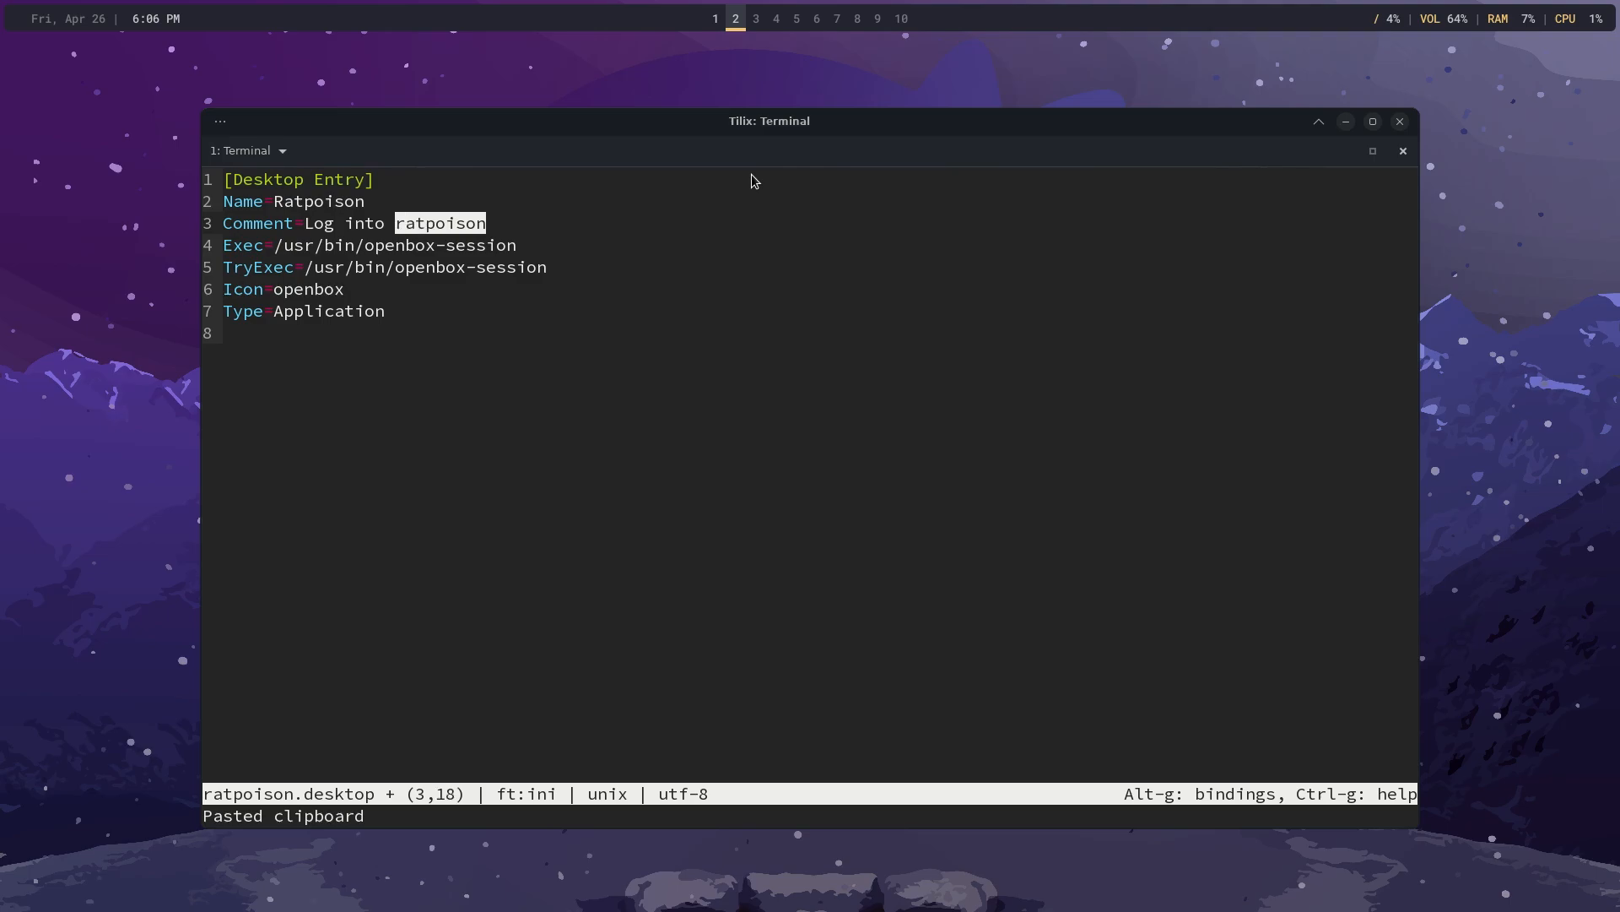
key(ctrl+c)
Replace openbox-session on the Exec line with the copied word so the path reads /usr/bin/ratpoison
key(Down)
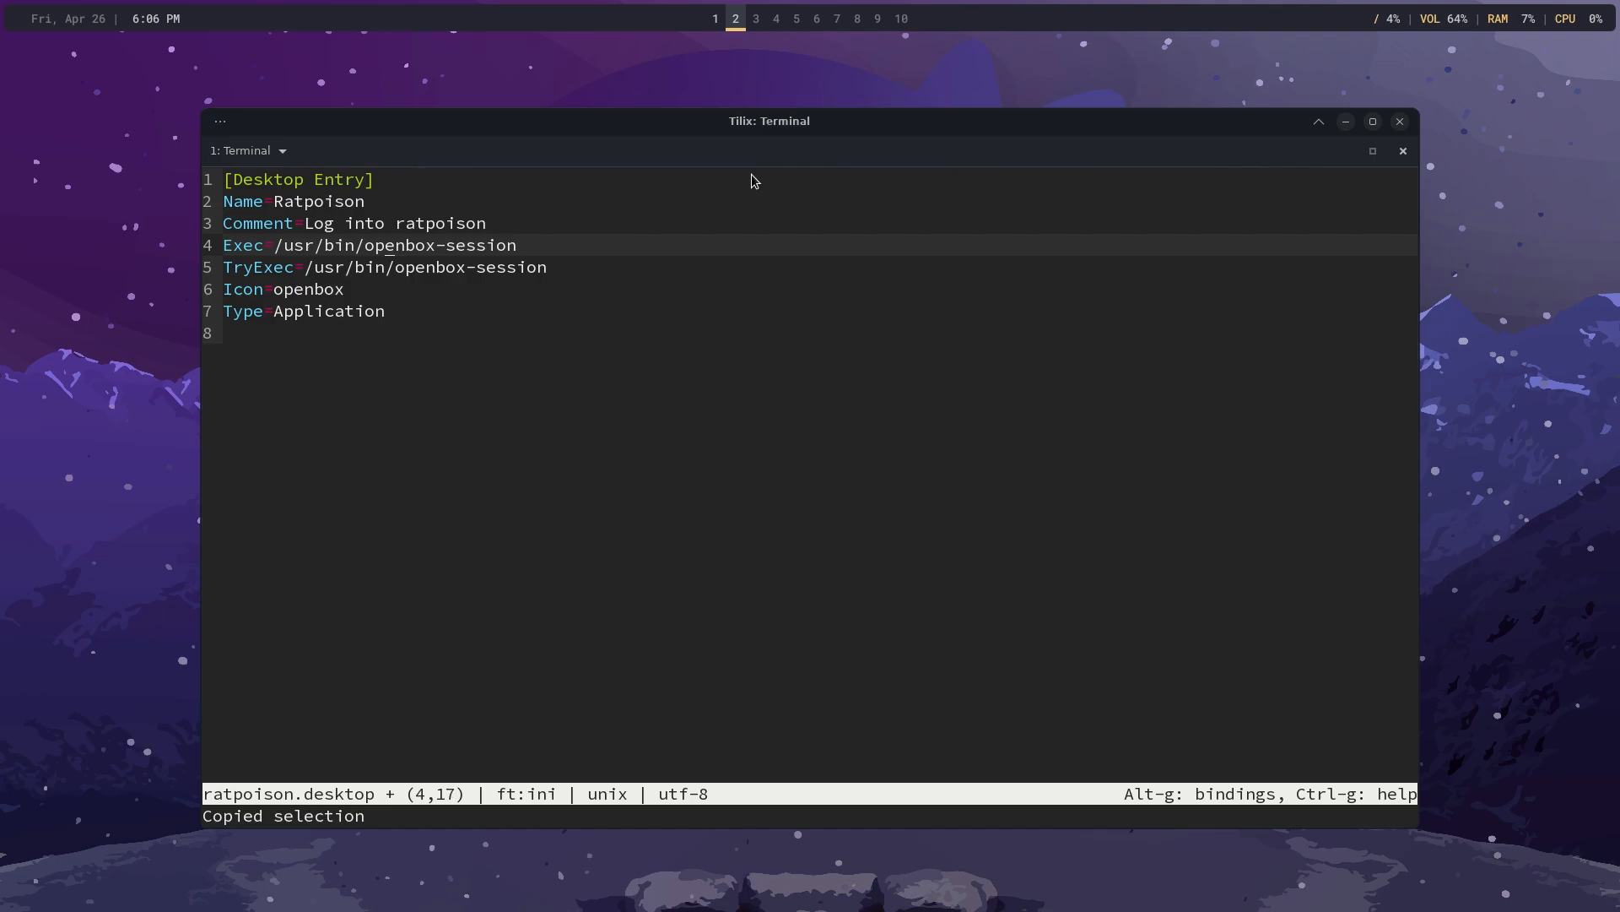
key(shift+Right)
key(shift+Right)
key(shift+Right)
key(shift+Right)
key(shift+Right)
key(shift+Right)
key(shift+Right)
key(shift+Right)
key(shift+Right)
key(shift+Right)
key(shift+Right)
key(shift+Right)
key(shift+Right)
key(shift+Right)
key(shift+Right)
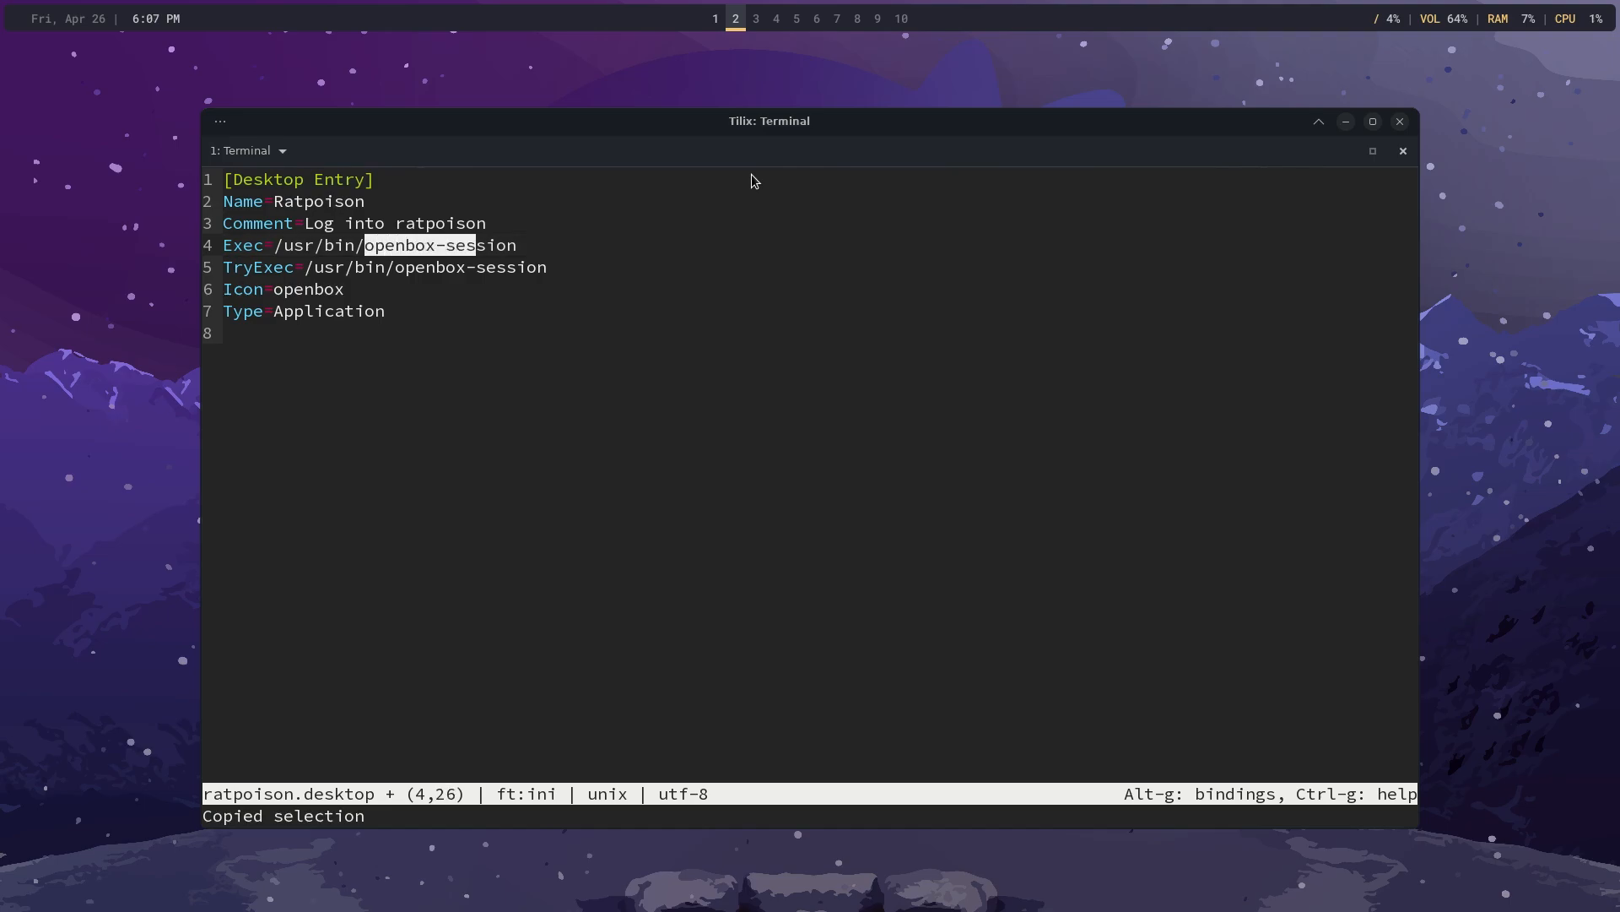
key(ctrl+v)
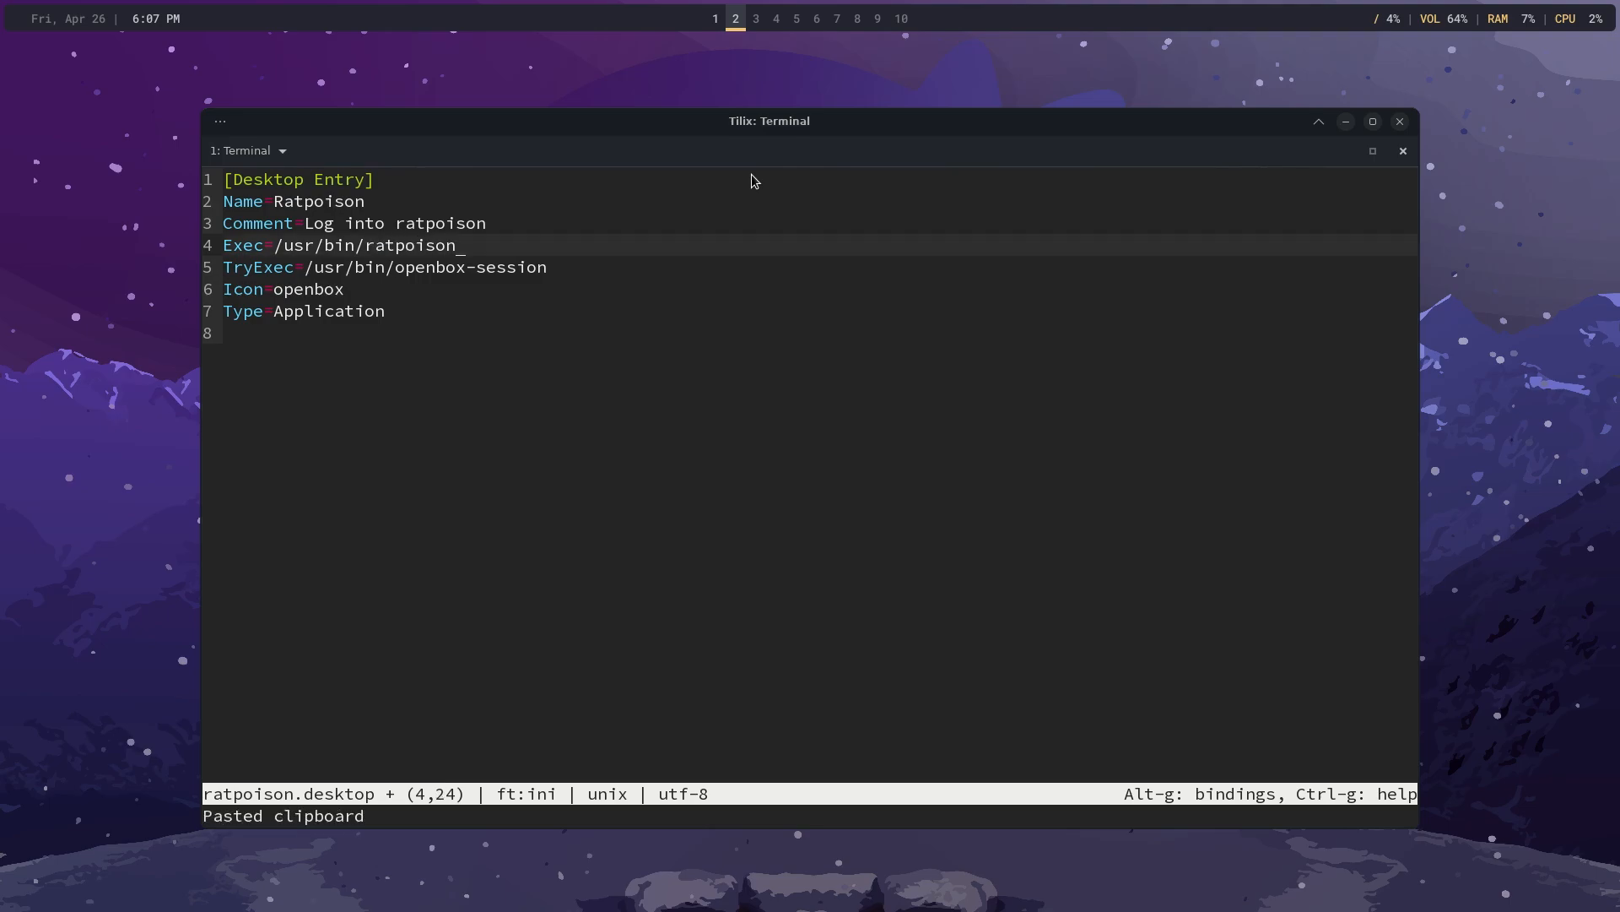
Change the TryExec path to /usr/bin/ratpoison, keeping the Icon entry on its own line
key(Down)
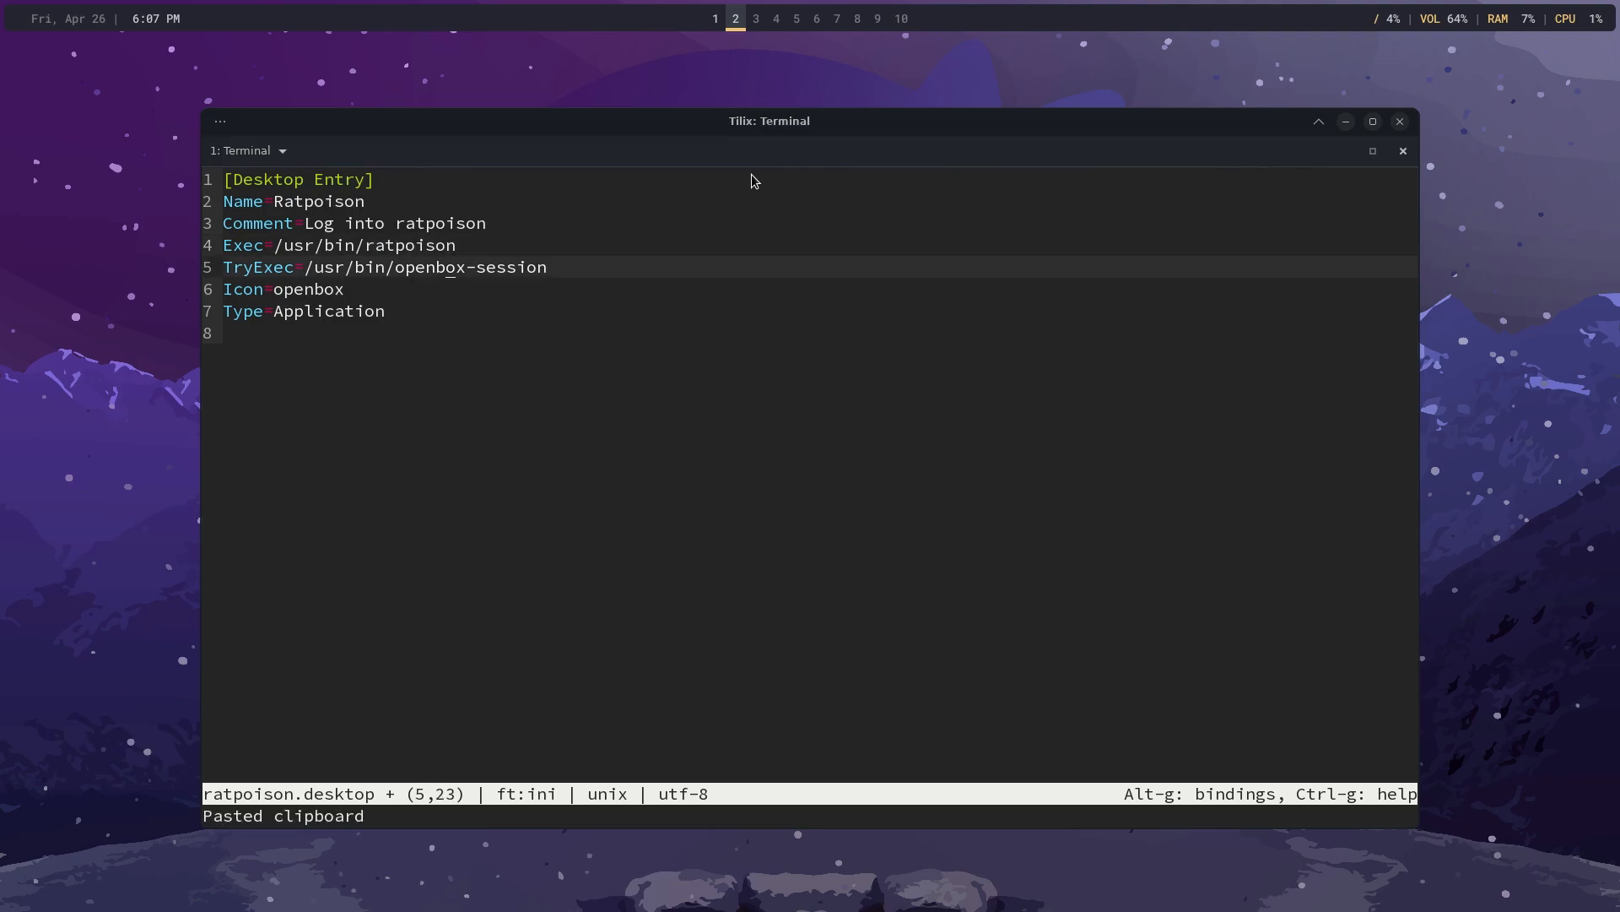
key(Left)
key(Left)
key(Left)
key(Left)
key(shift+Right)
key(shift+Right)
key(shift+Right)
key(shift+Right)
key(shift+Right)
key(shift+Right)
key(shift+Right)
key(shift+Right)
key(shift+Right)
key(shift+Right)
key(shift+Right)
key(shift+Right)
key(shift+Right)
key(shift+Right)
key(shift+Right)
key(shift+Right)
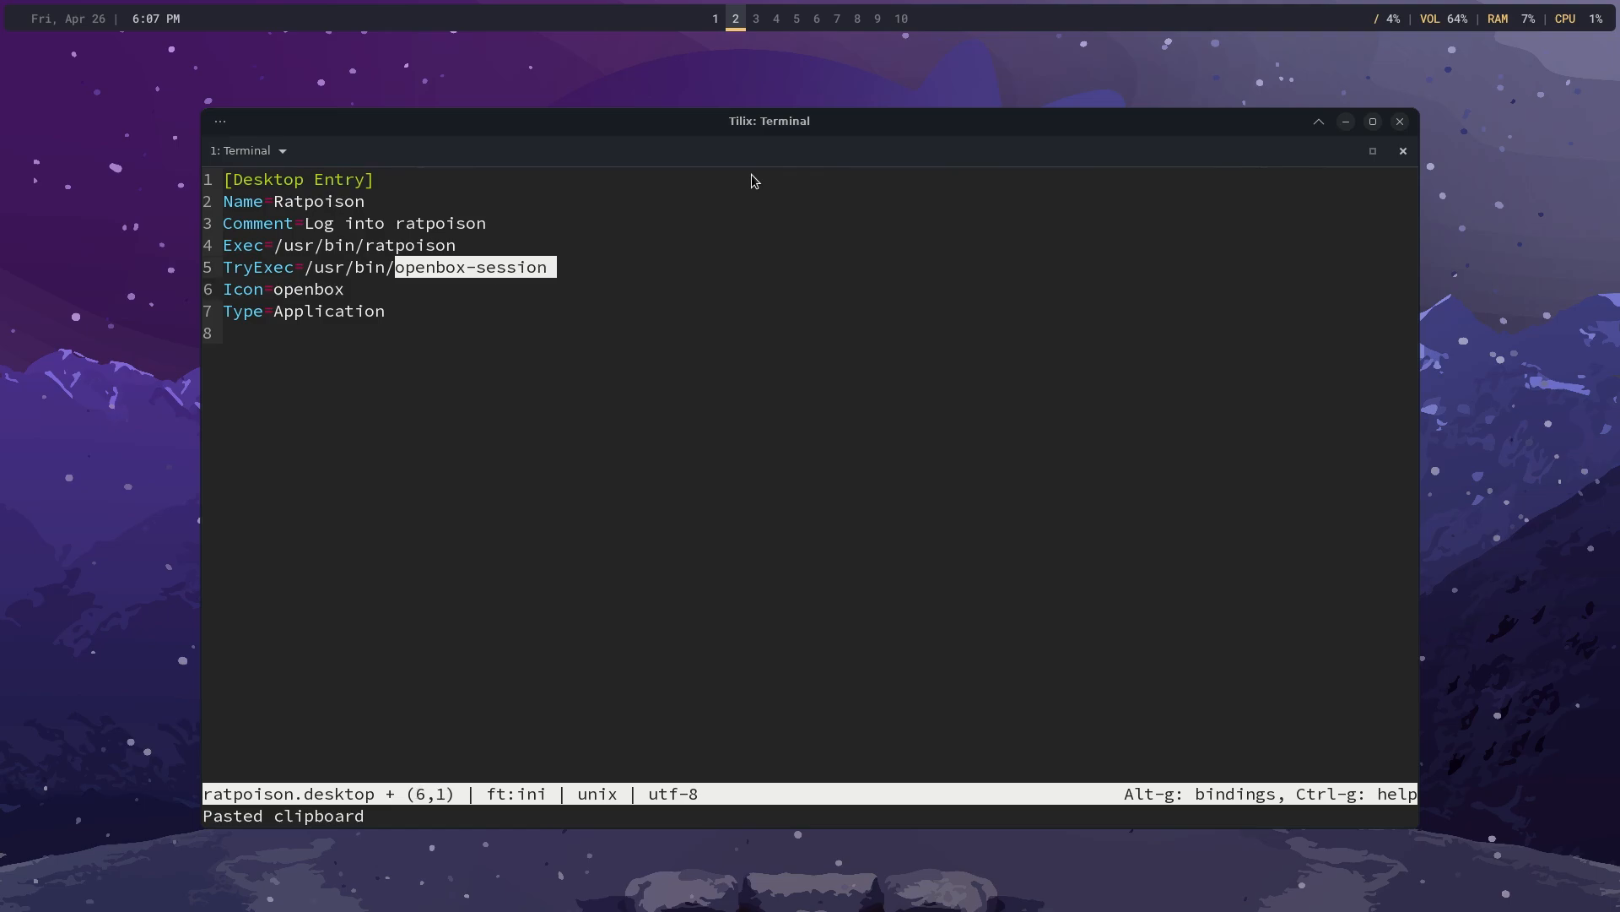
key(ctrl+v)
key(Return)
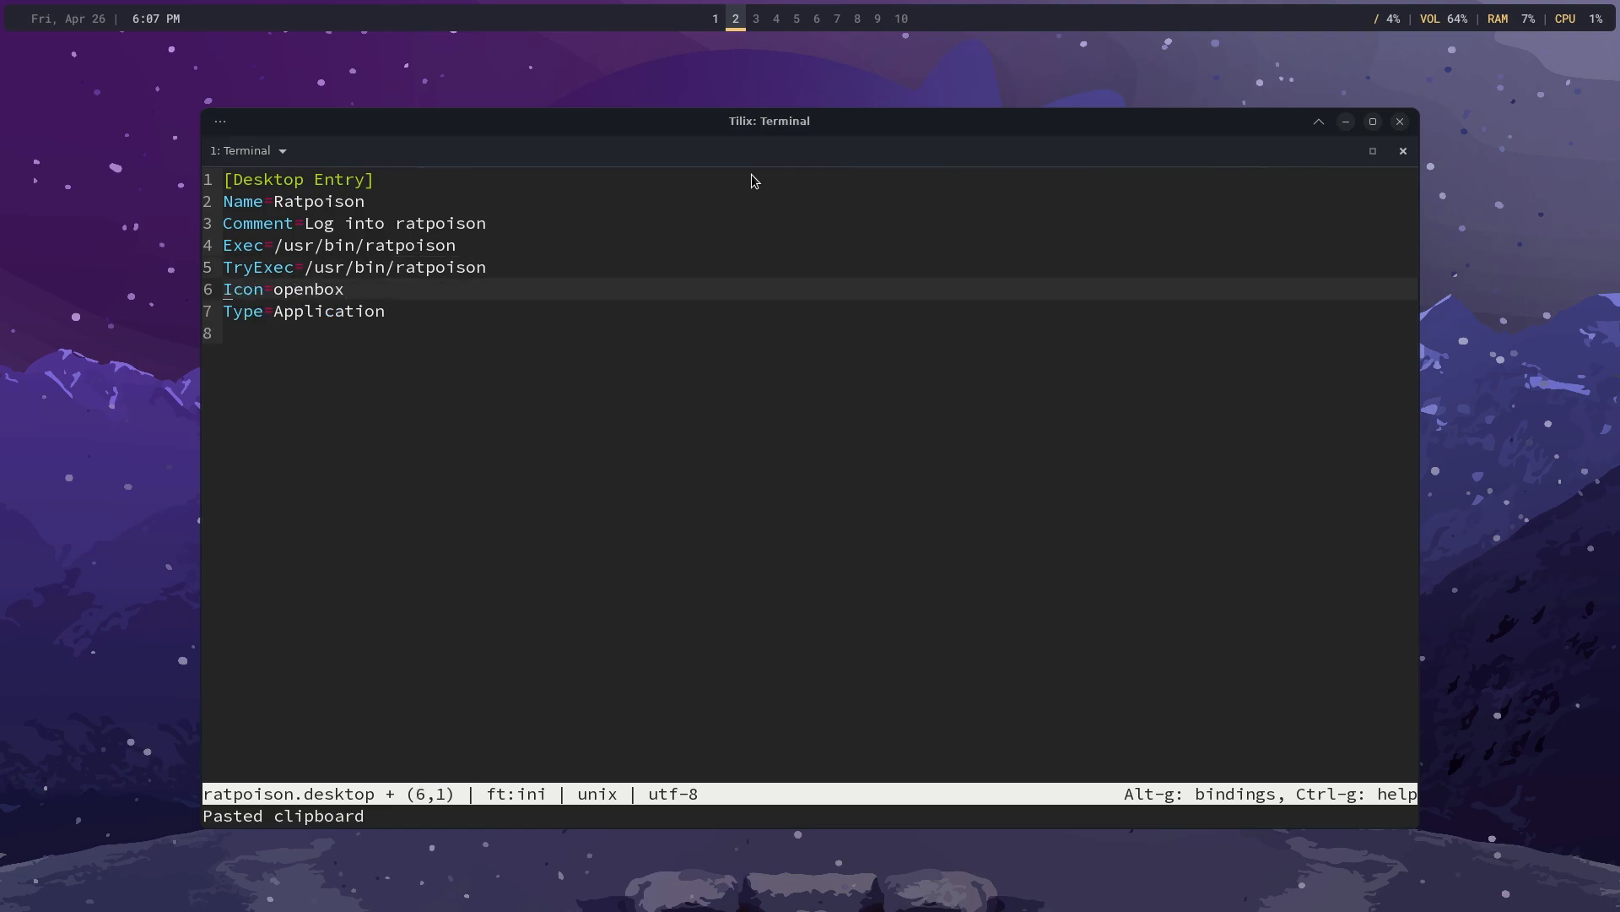
Set the Icon value to ratpoison, then save ratpoison.desktop and exit the editor
key(Right)
key(shift+Right)
key(shift+Right)
key(shift+Right)
key(shift+Right)
key(shift+Right)
key(shift+Right)
key(shift+Right)
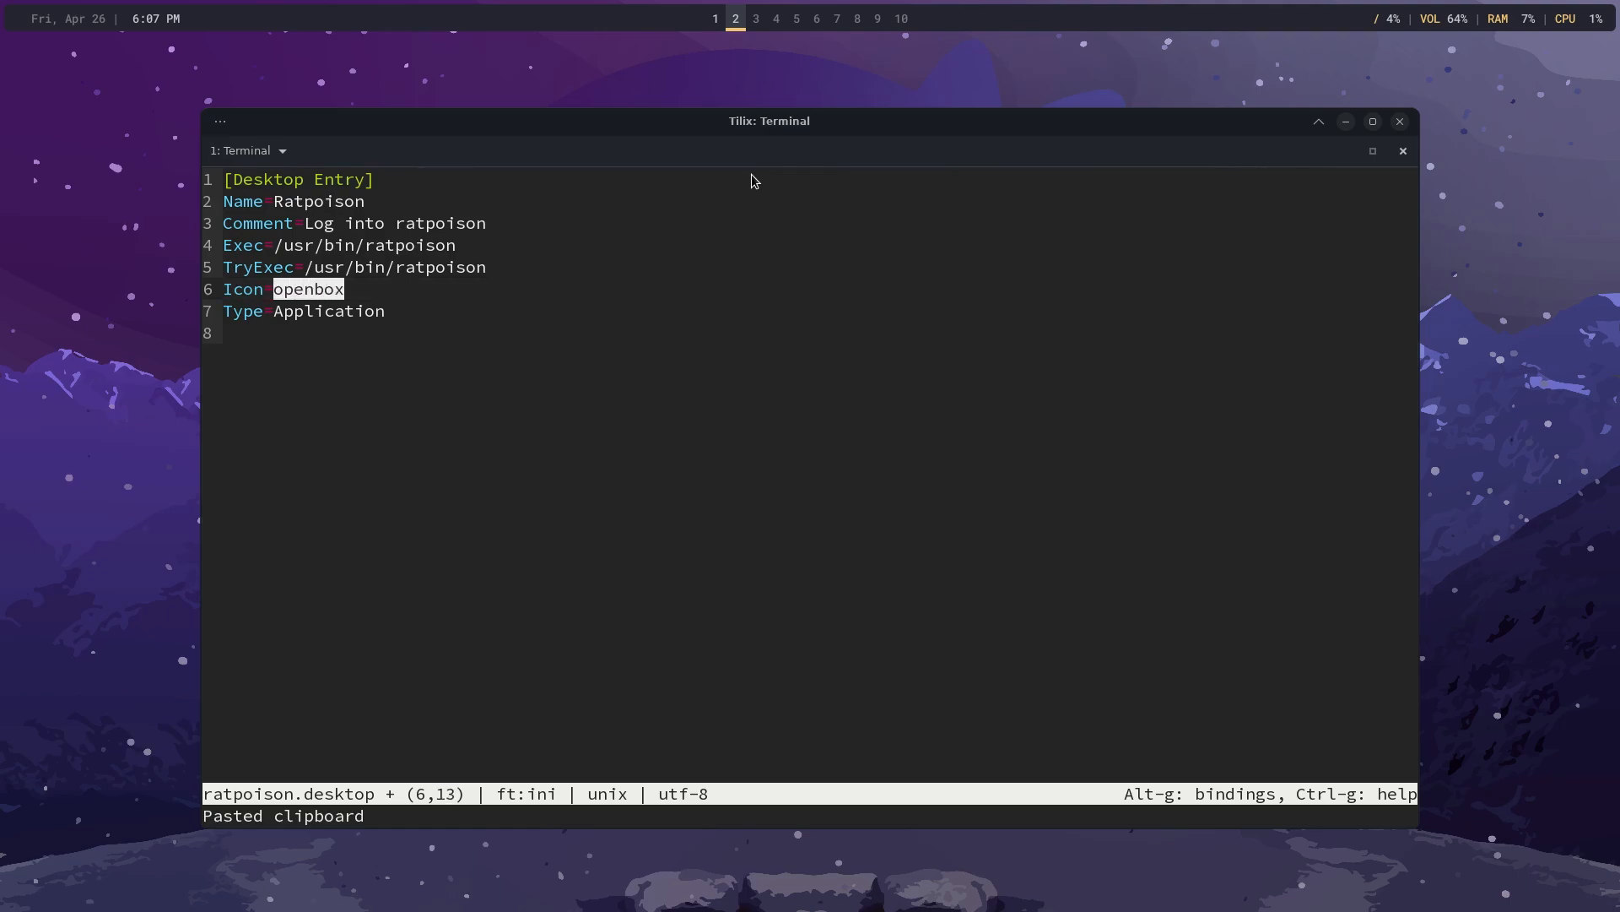
key(ctrl+v)
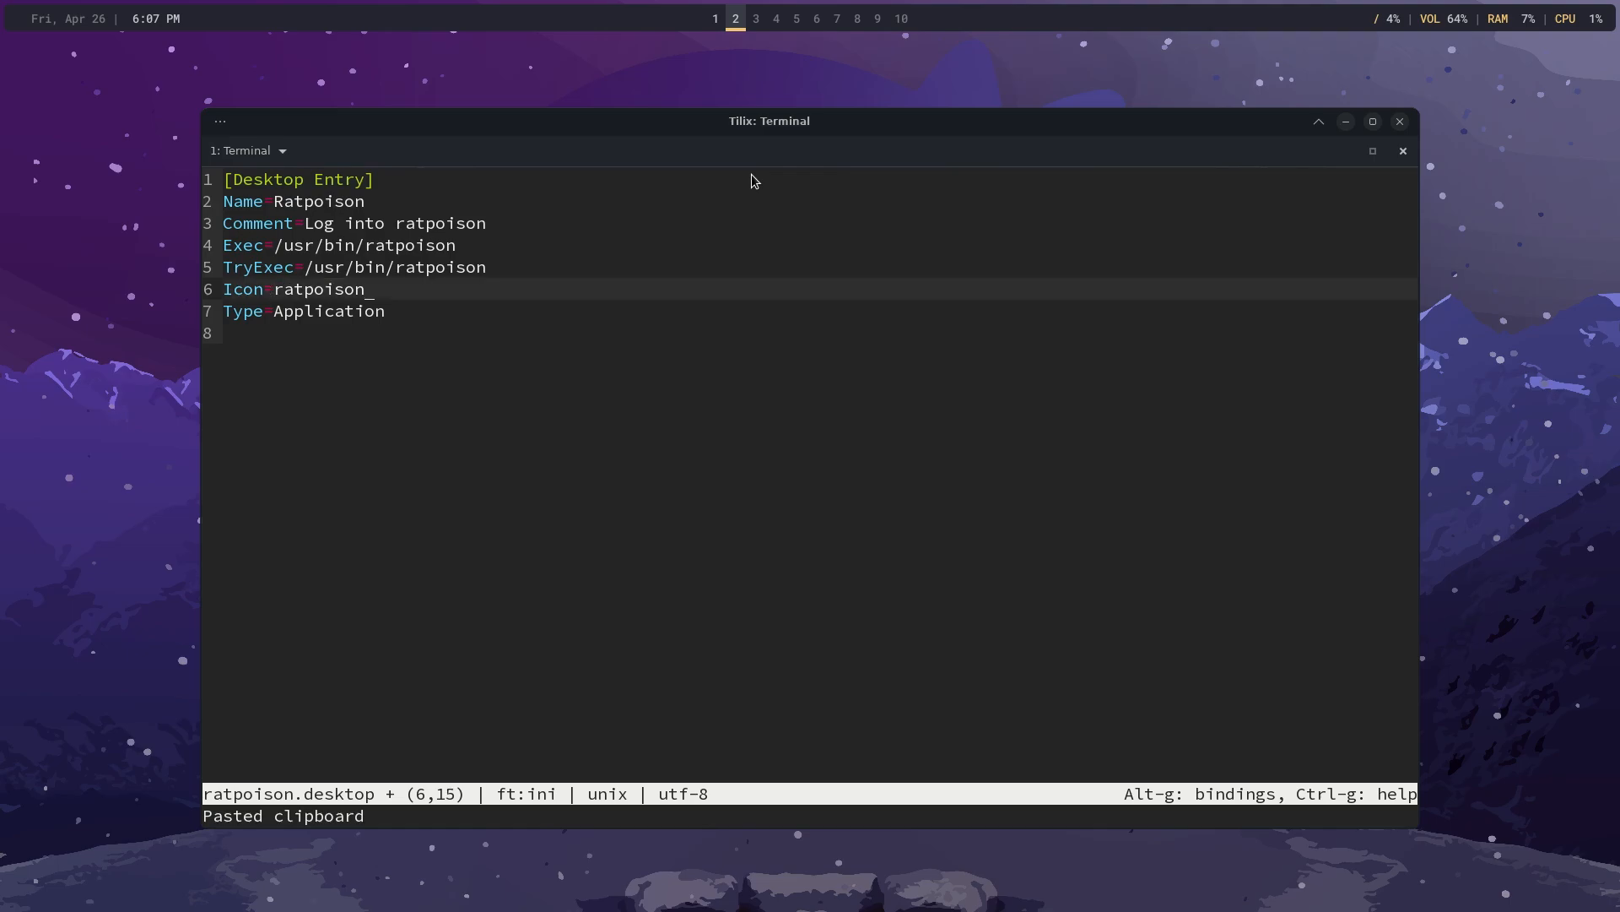
key(ctrl+s)
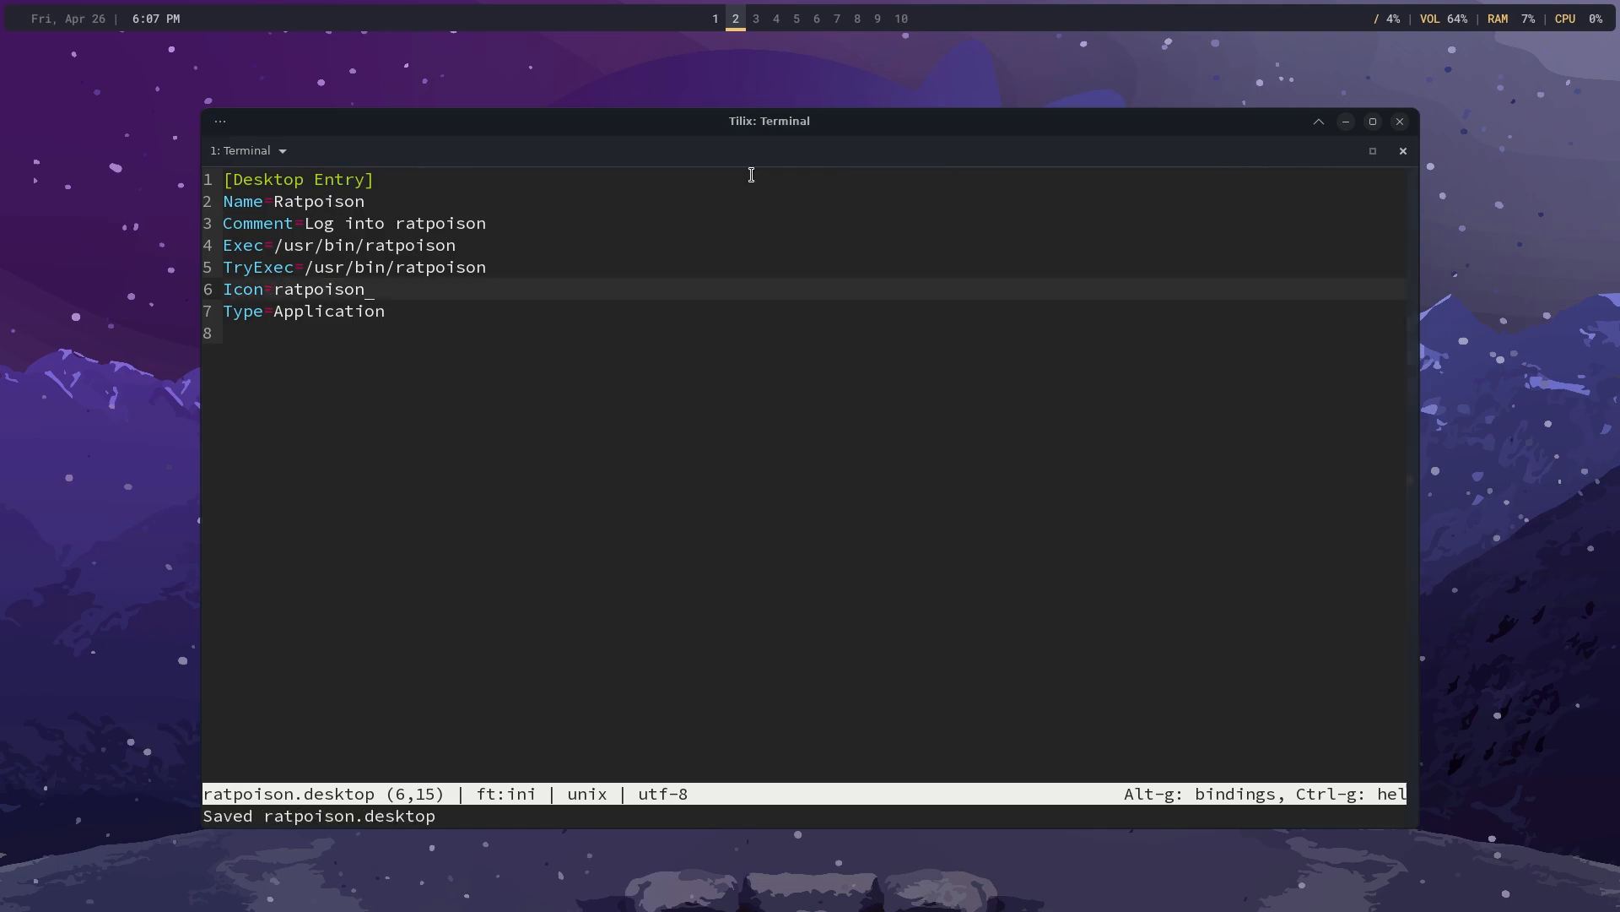
key(ctrl+q)
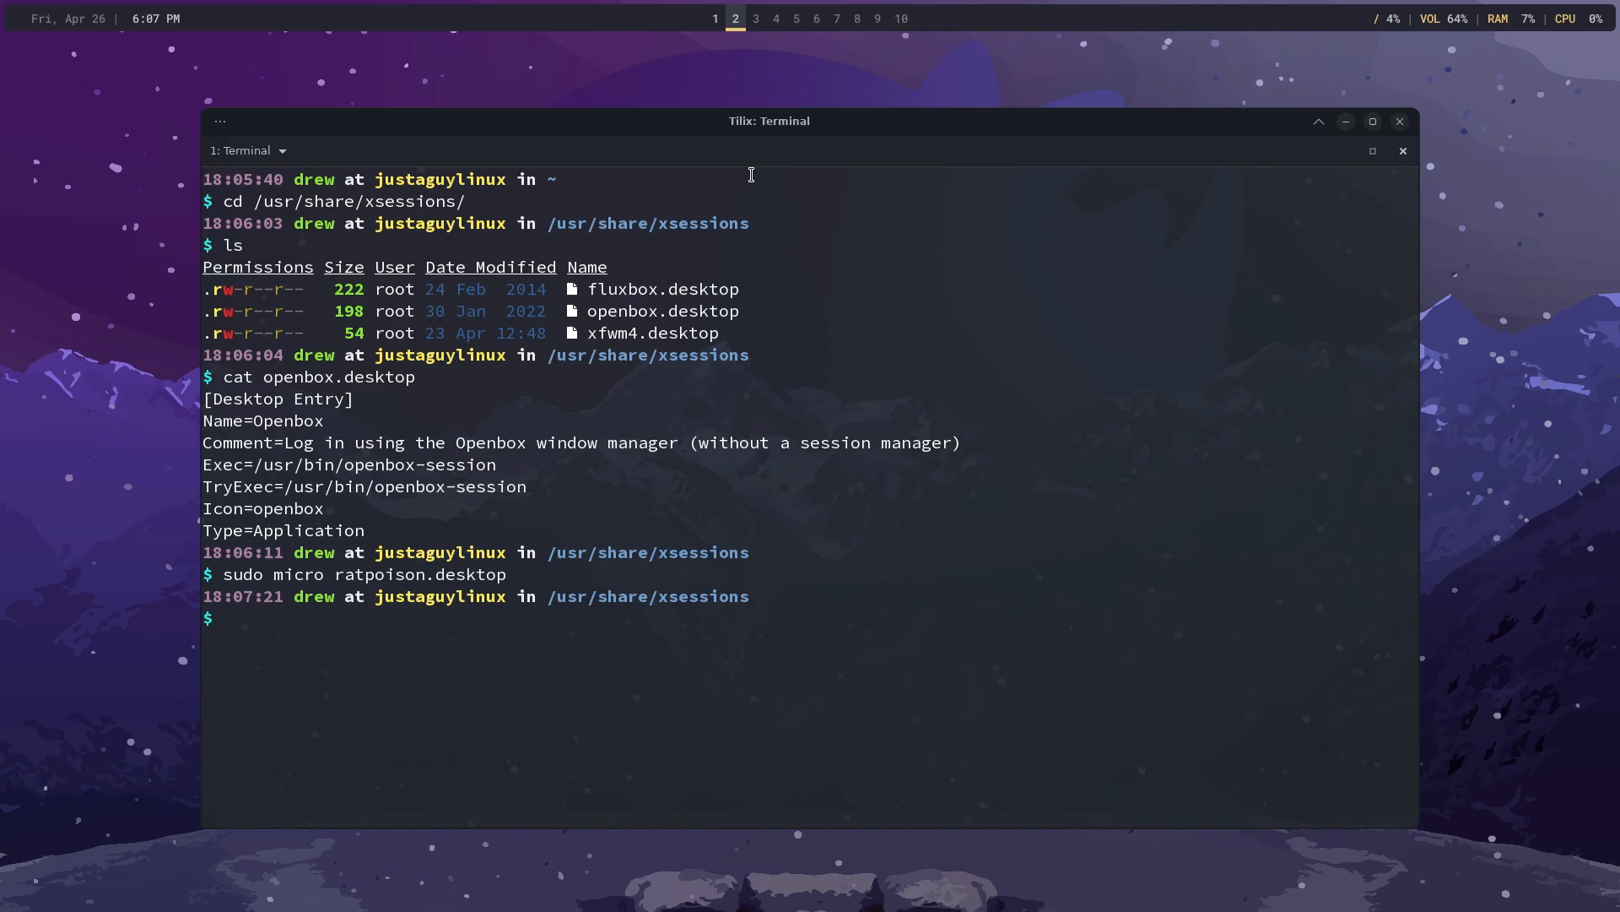
Log out of the current desktop session through the logout and power menu
key(super+x)
key(Down)
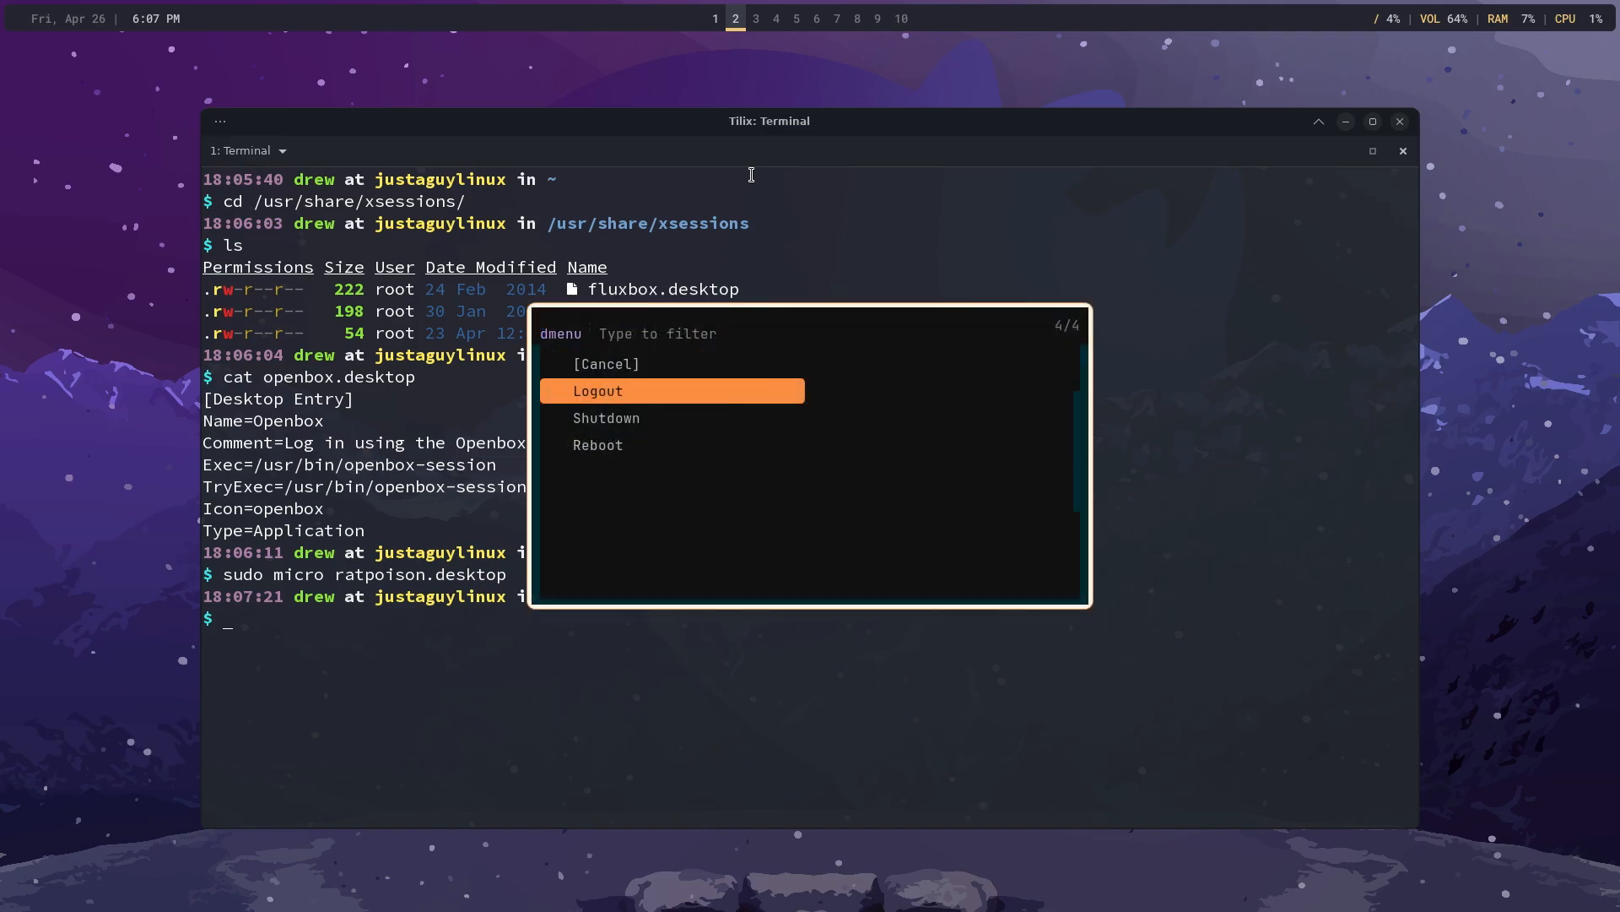
key(Return)
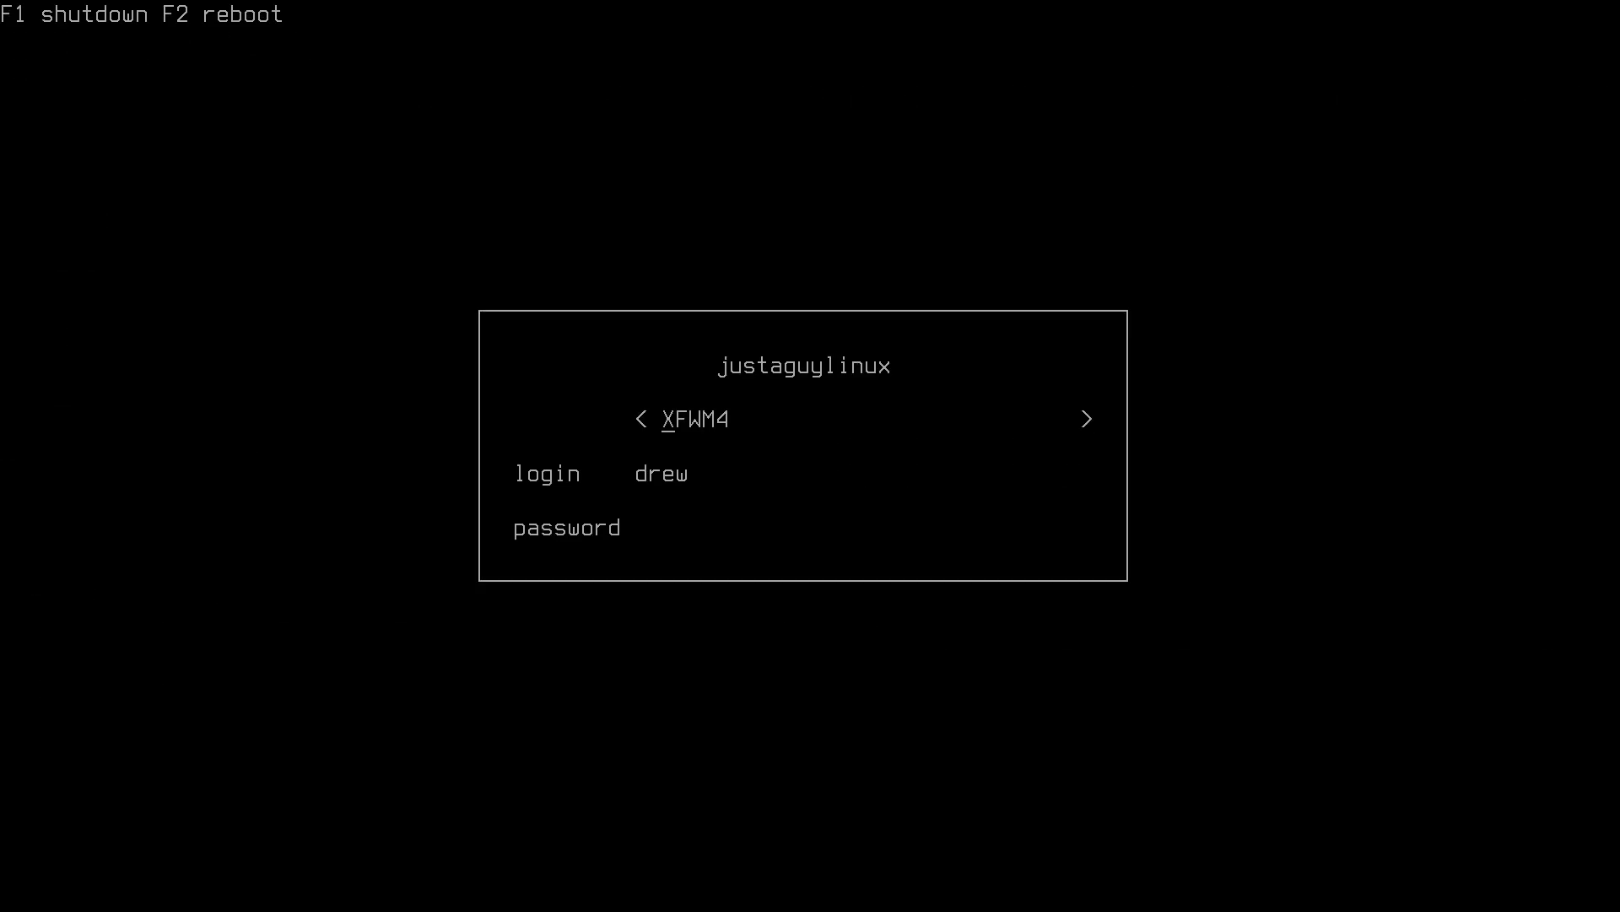
Switch the login screen from XFWM4 to the Ratpoison session and log in with the account password
key(Left)
text(**)
key(Return)
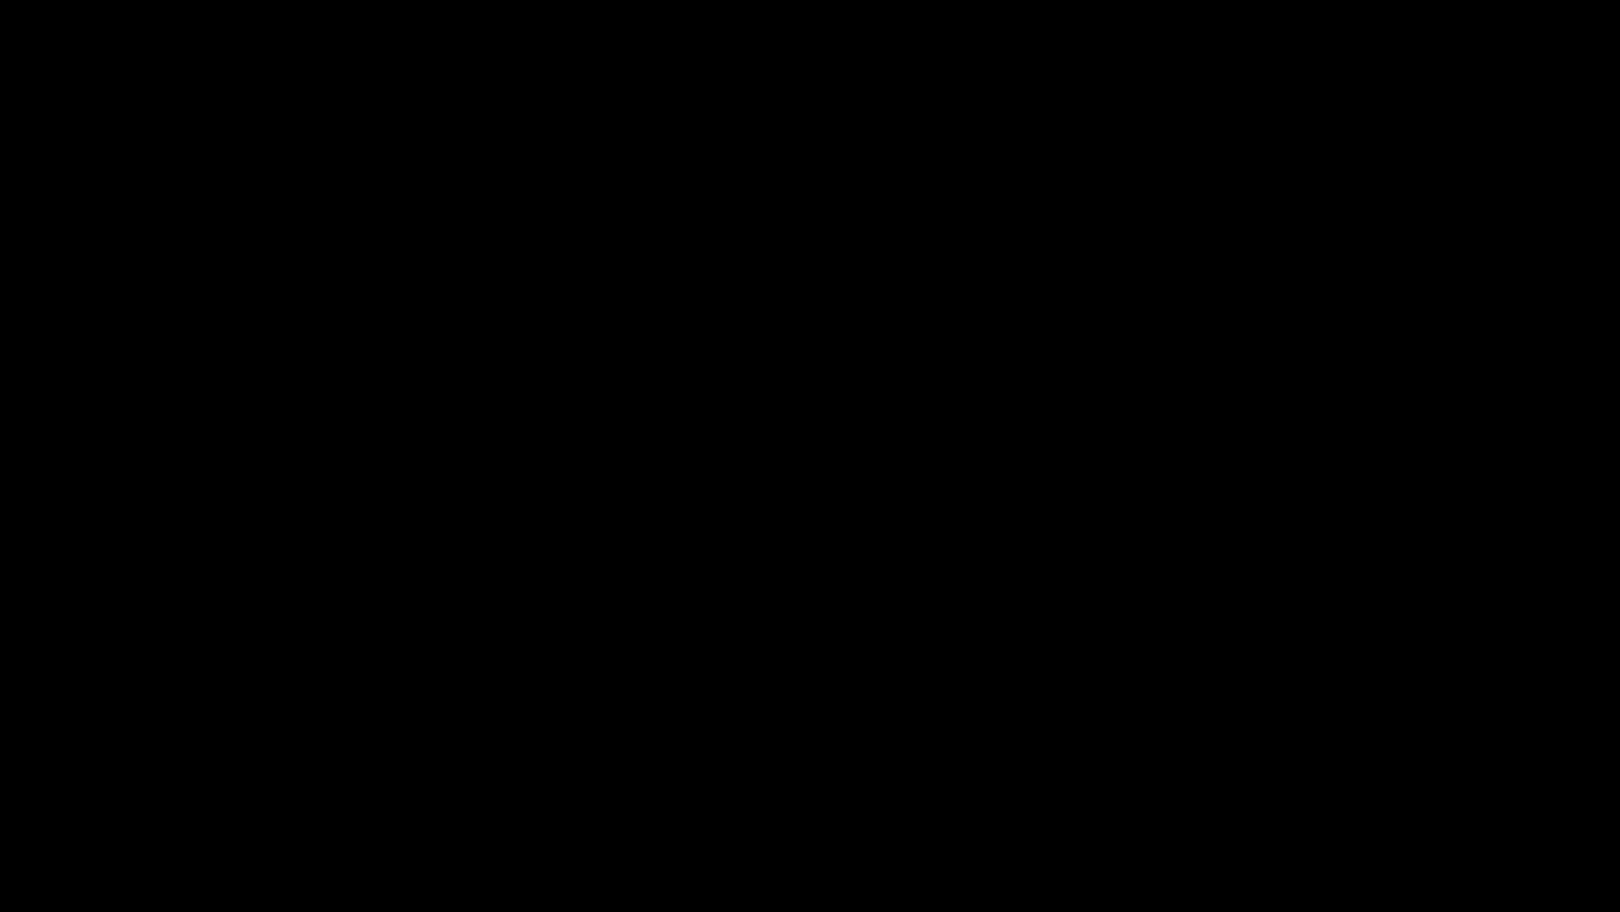
Open a terminal window in the ratpoison session
key(ctrl+t)
key(c)
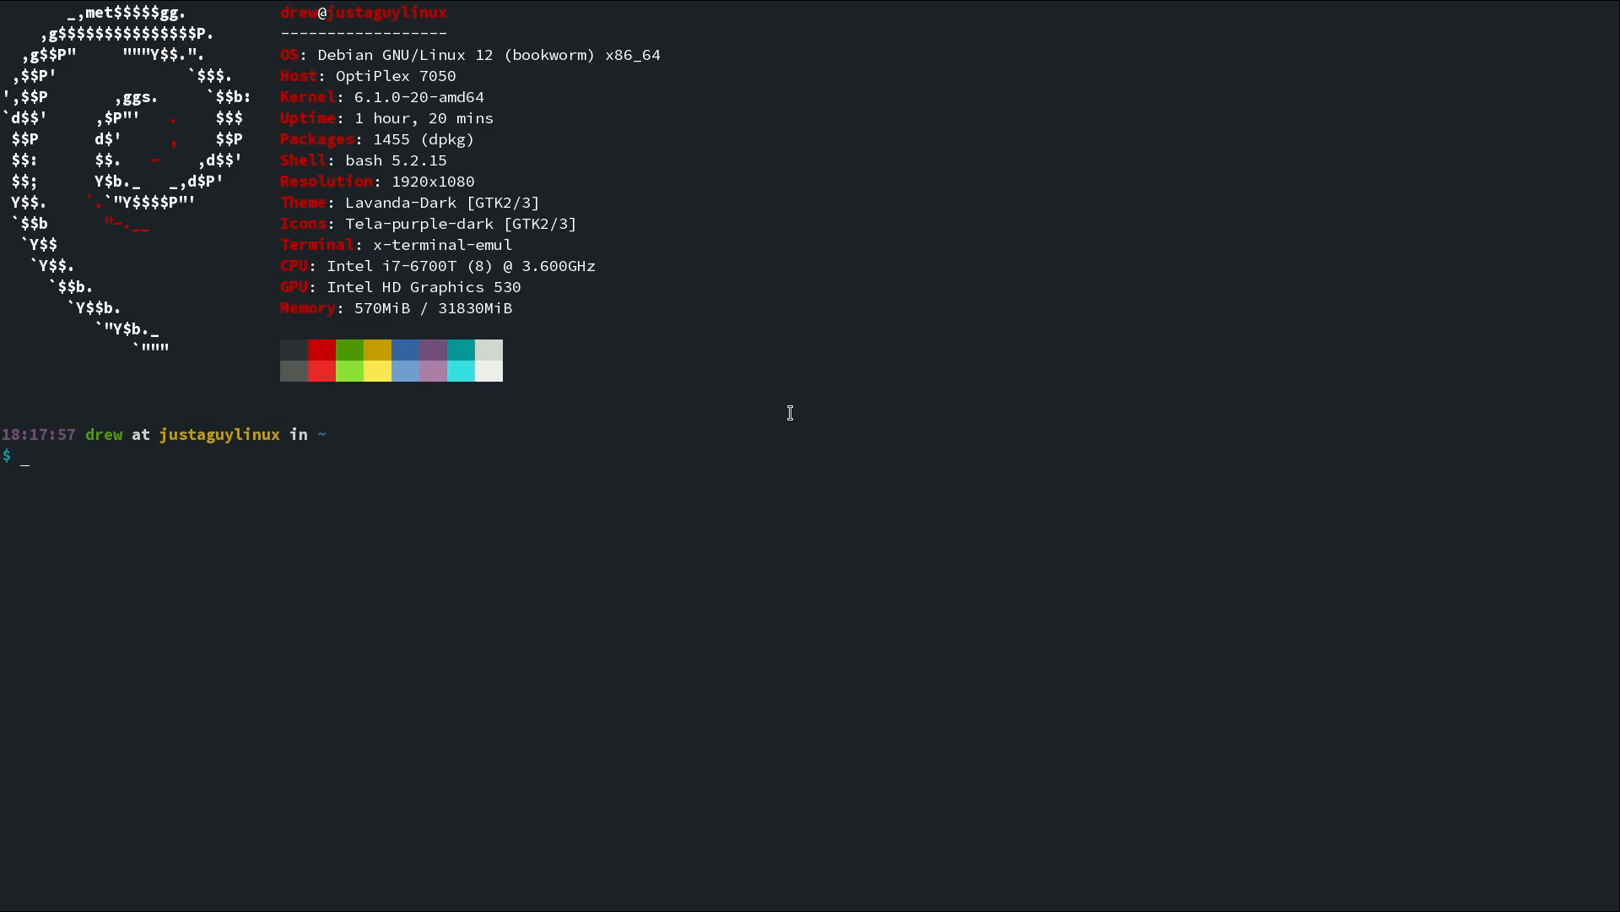
Open ratpoison's application menu and examine the Shells and System > Administration entries under Applications
key(ctrl+t)
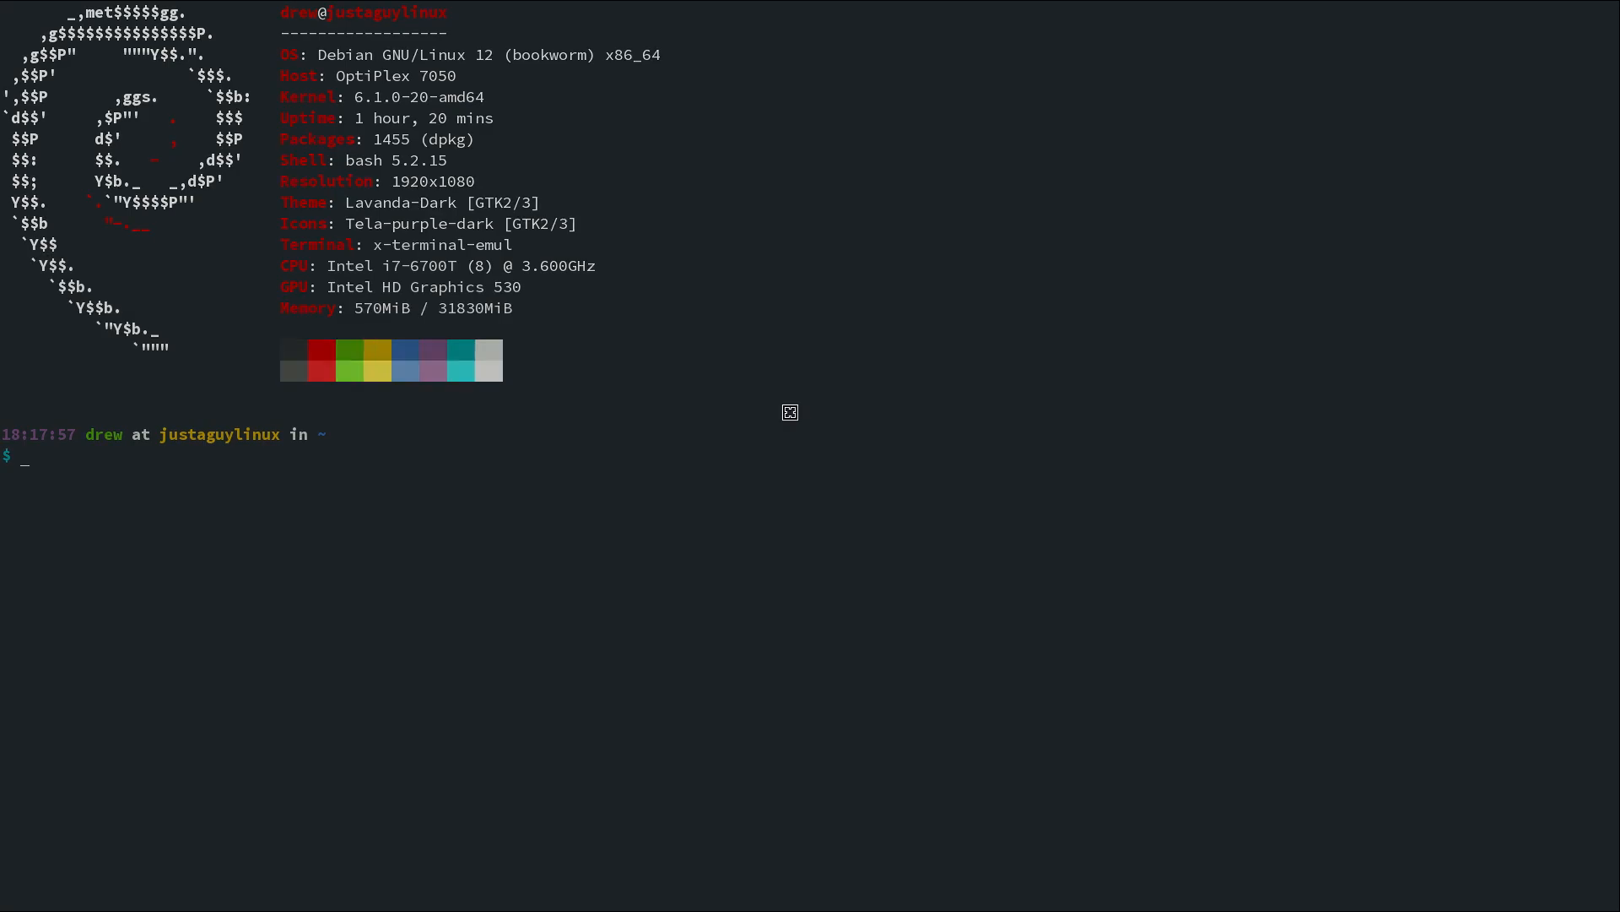
key(period)
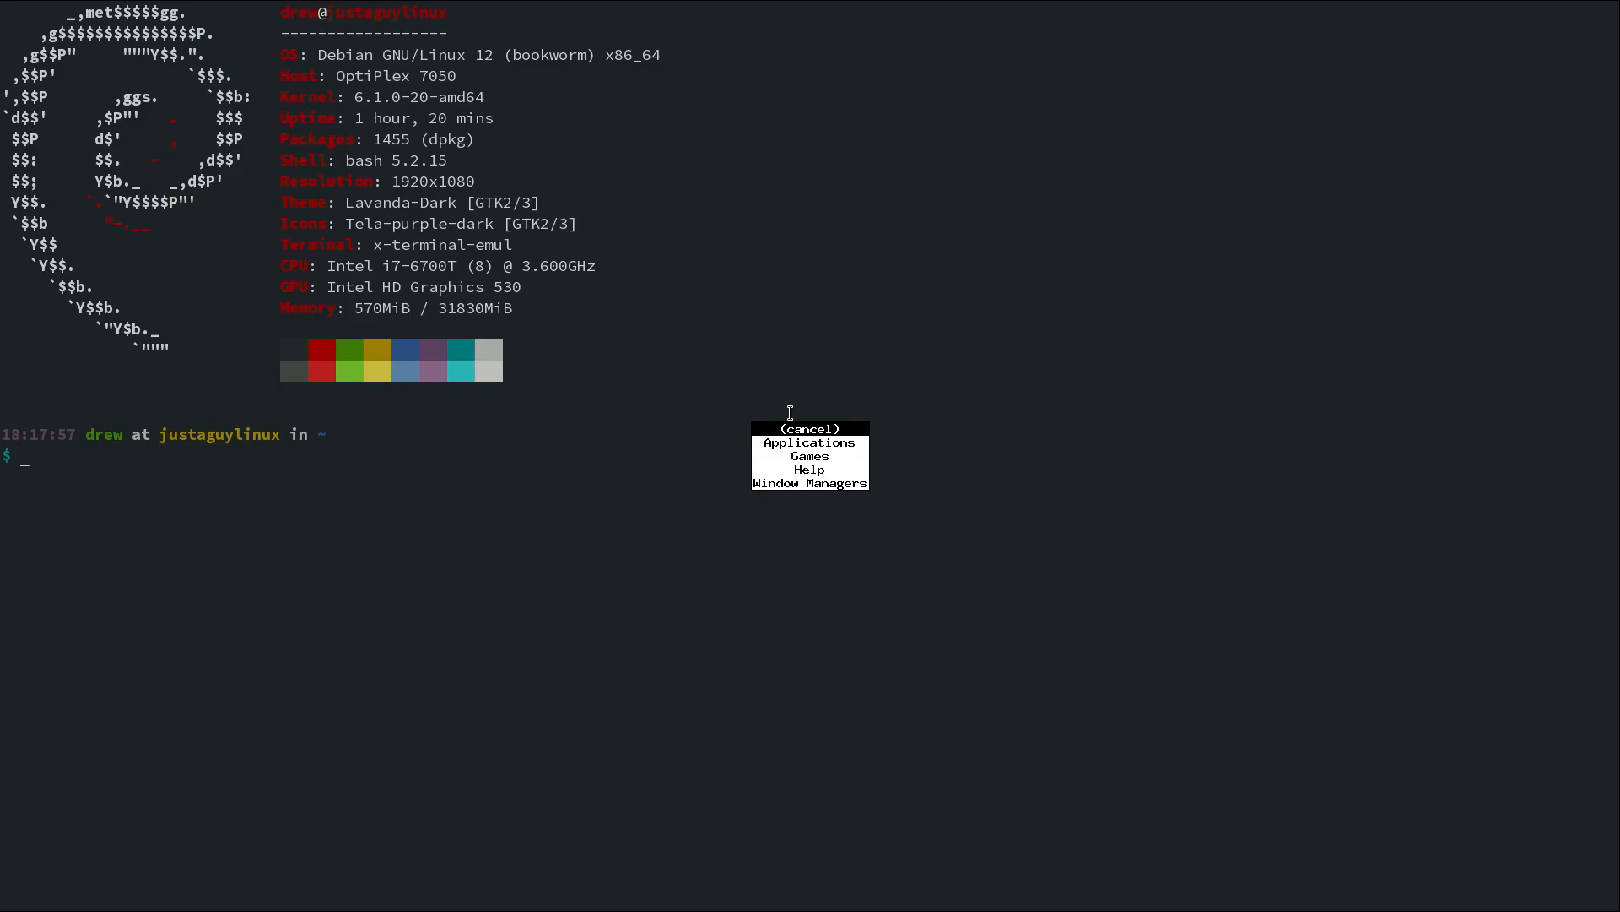
key(Down)
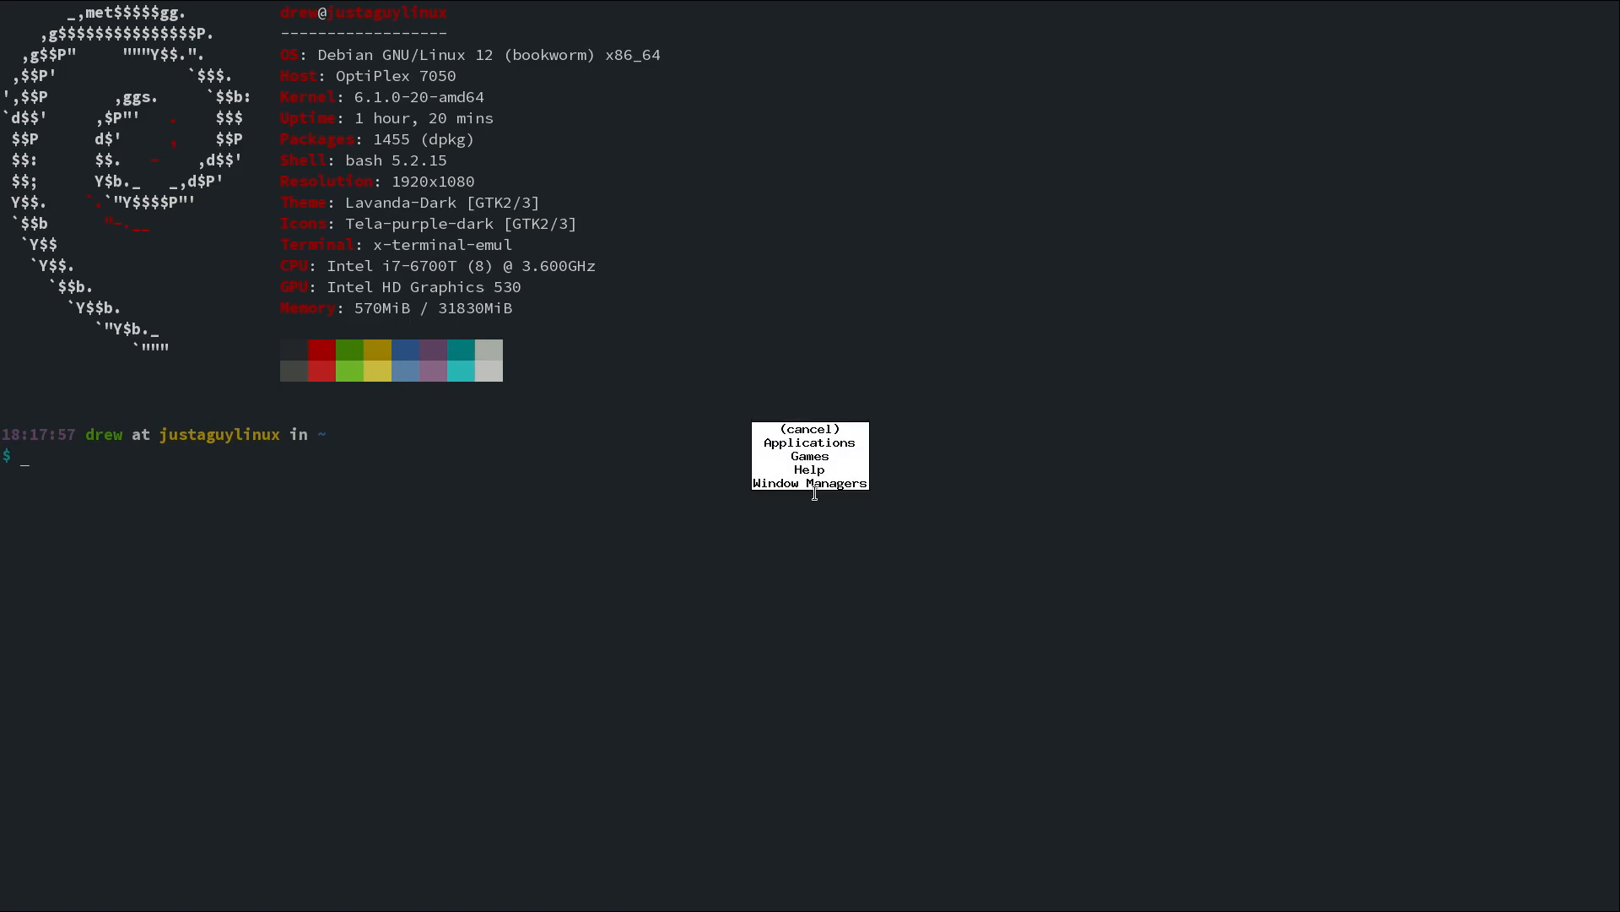
click(811, 442)
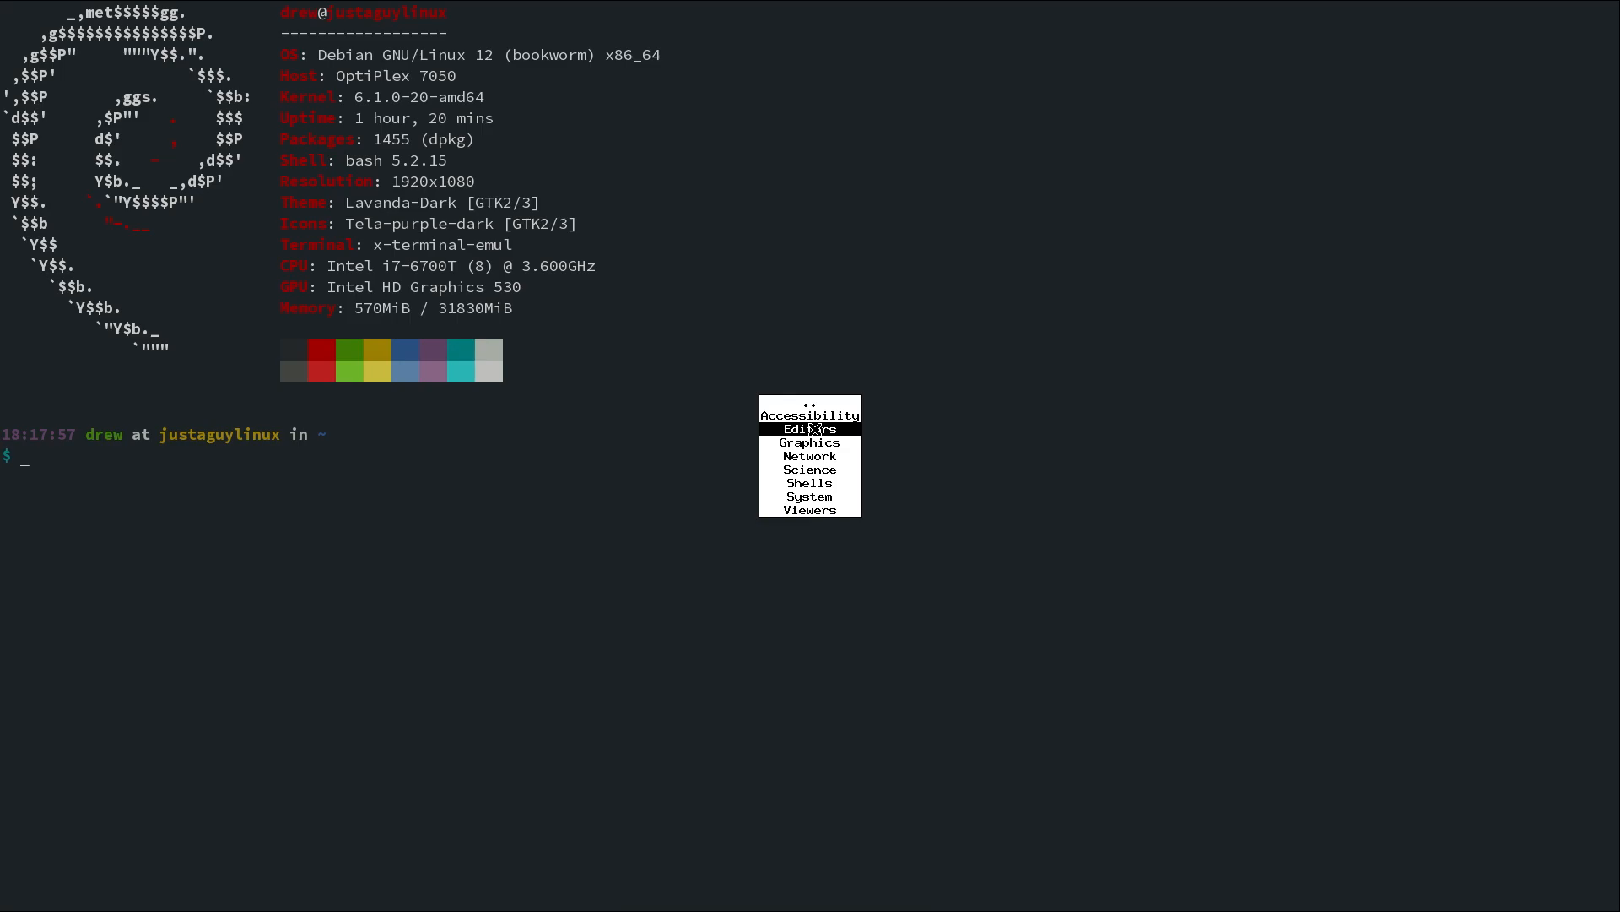
click(824, 486)
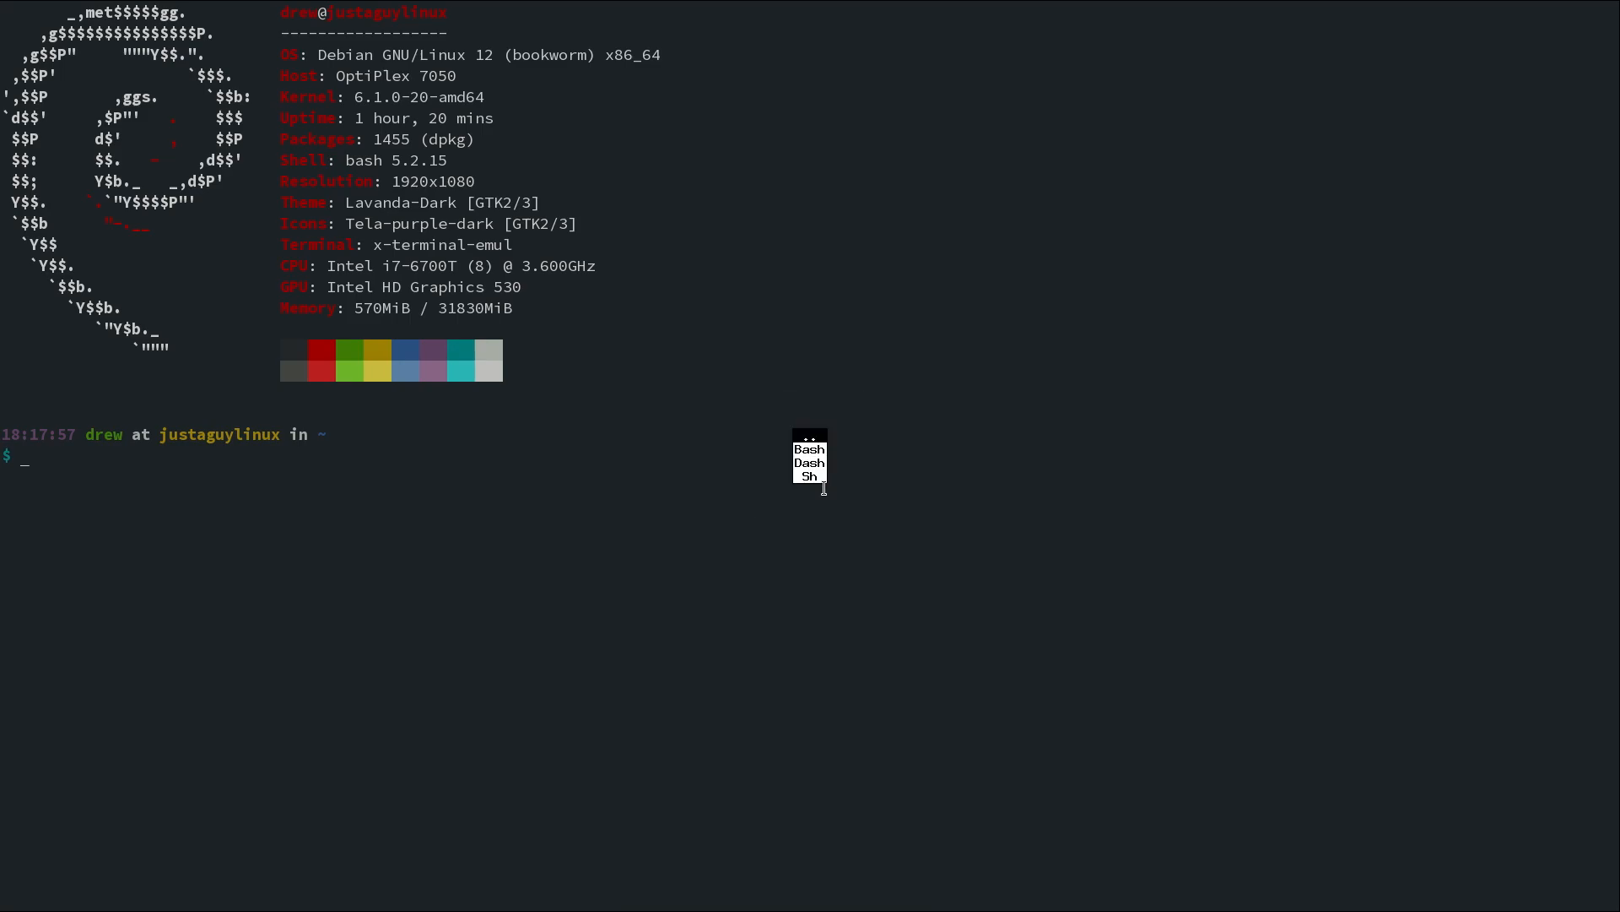
click(822, 436)
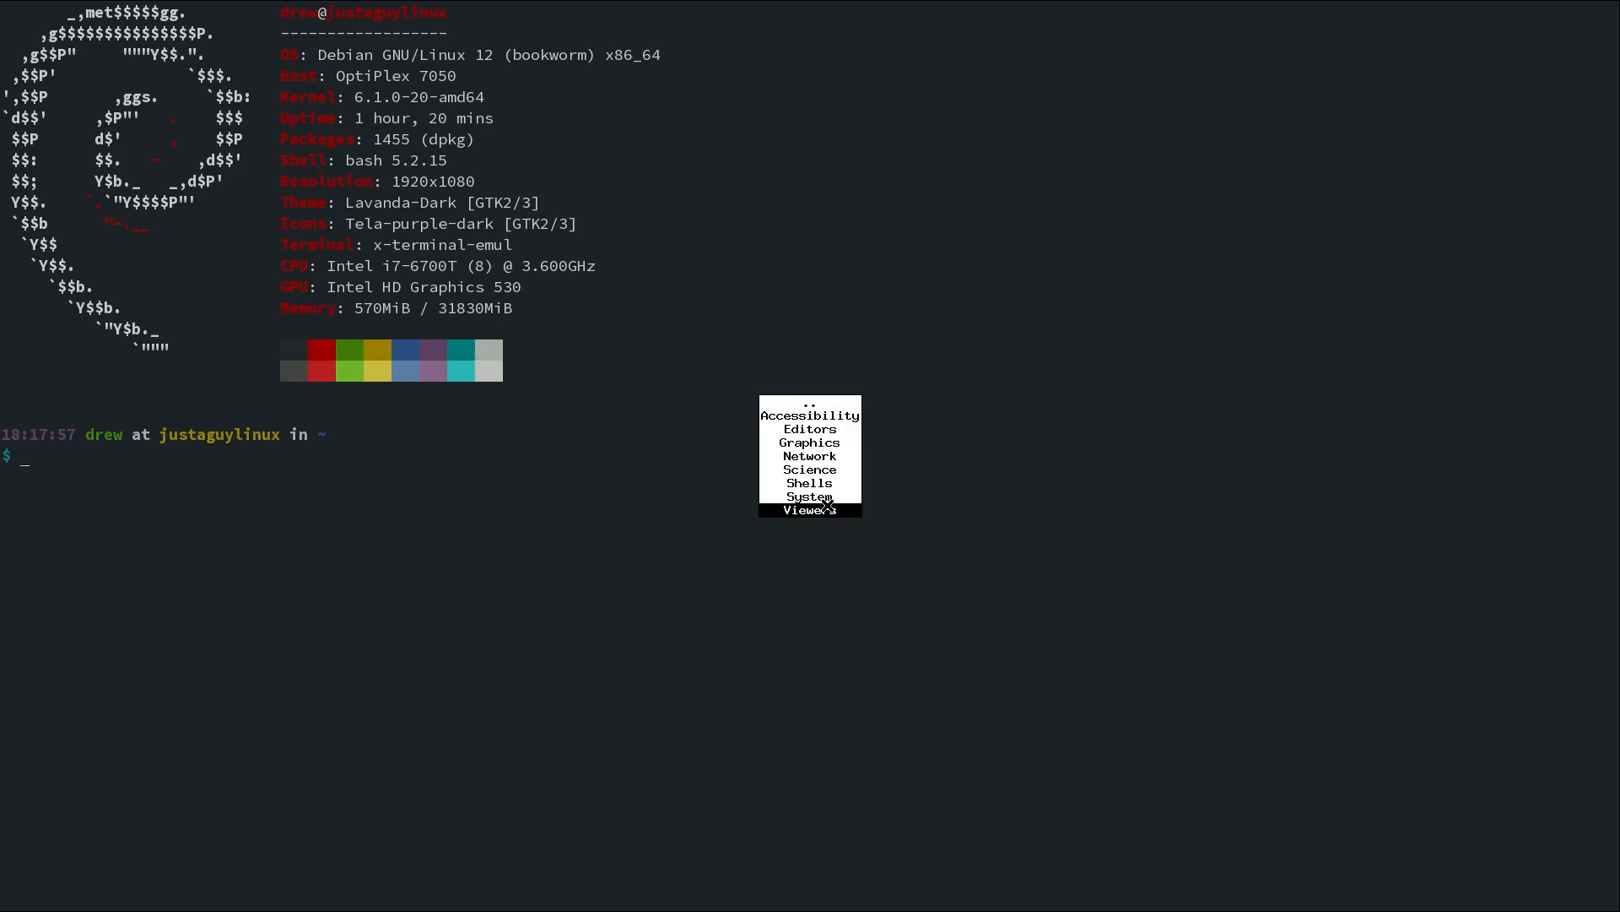
click(827, 496)
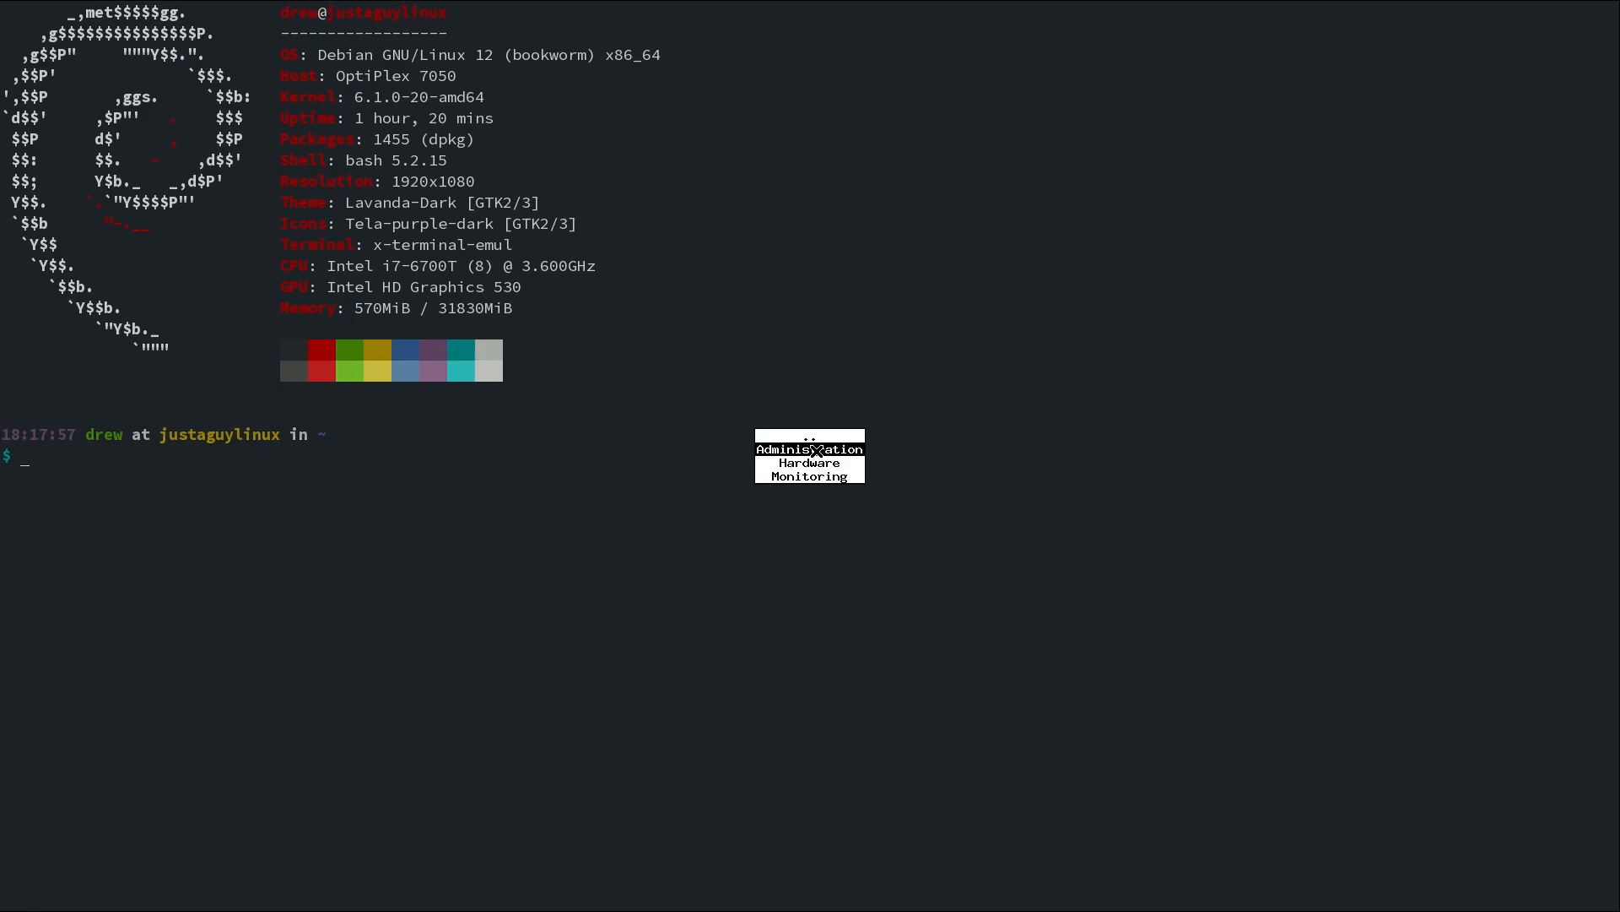
click(816, 450)
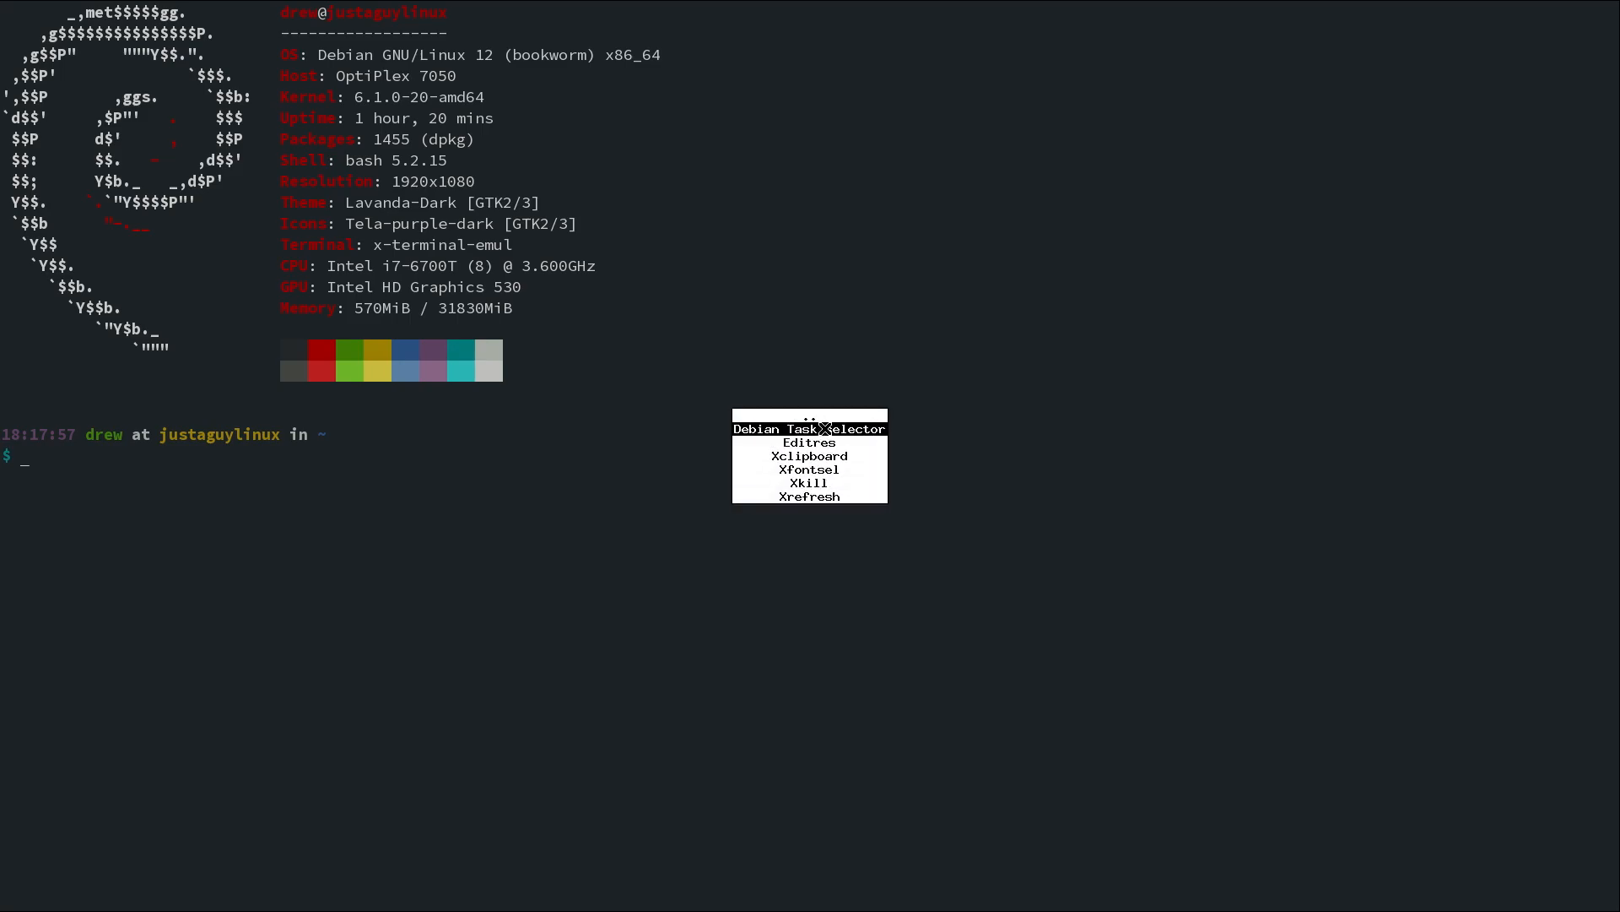
click(816, 418)
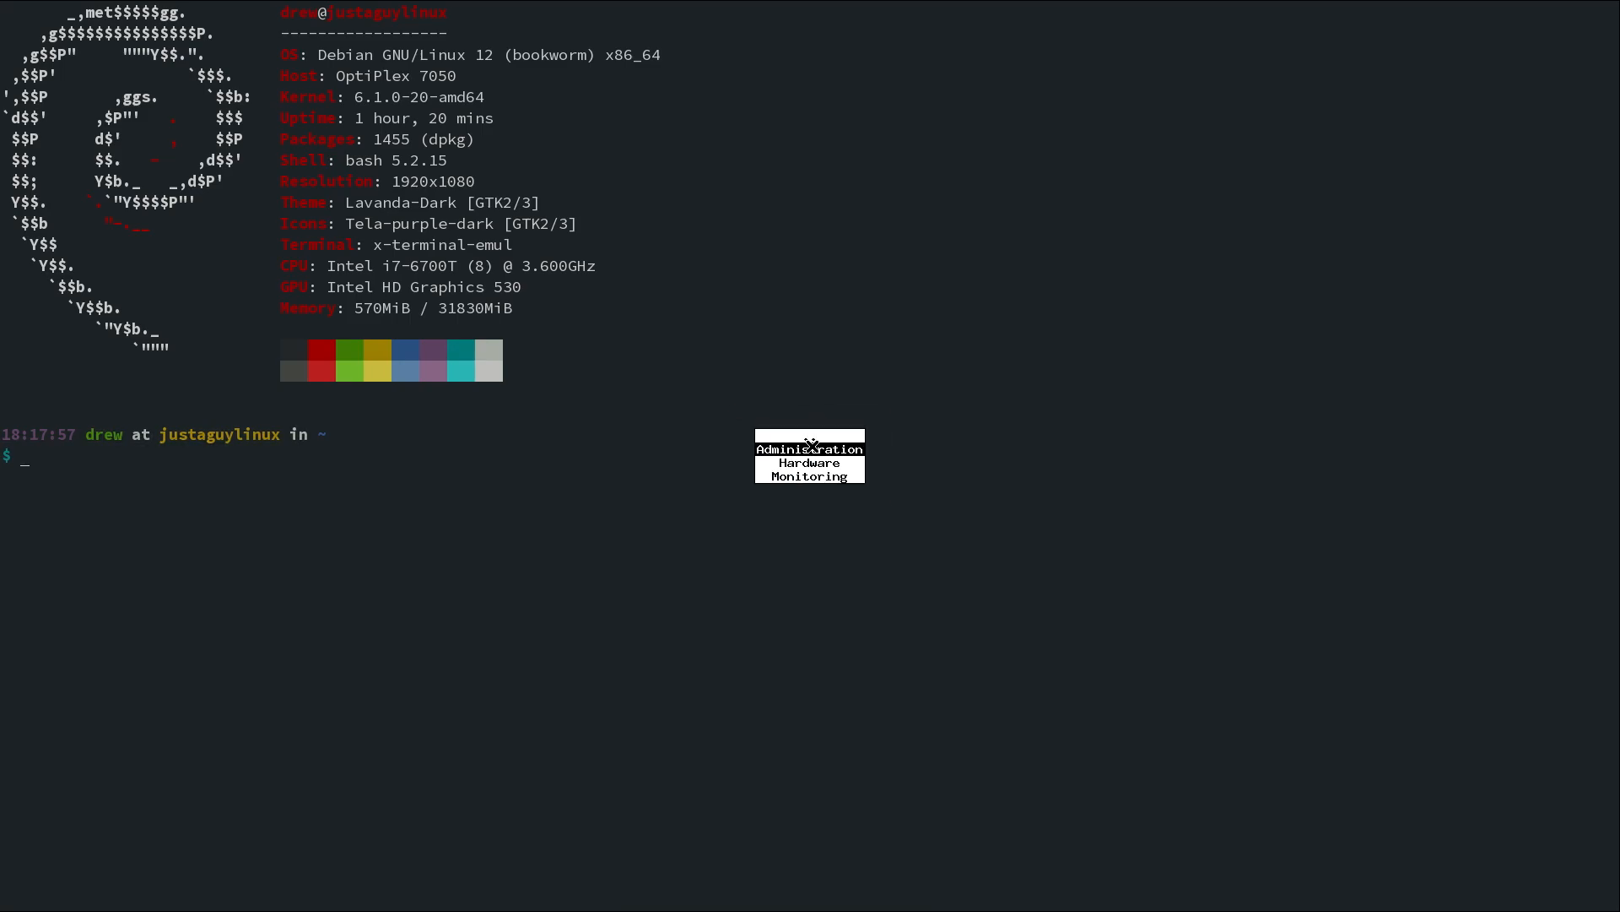
click(809, 447)
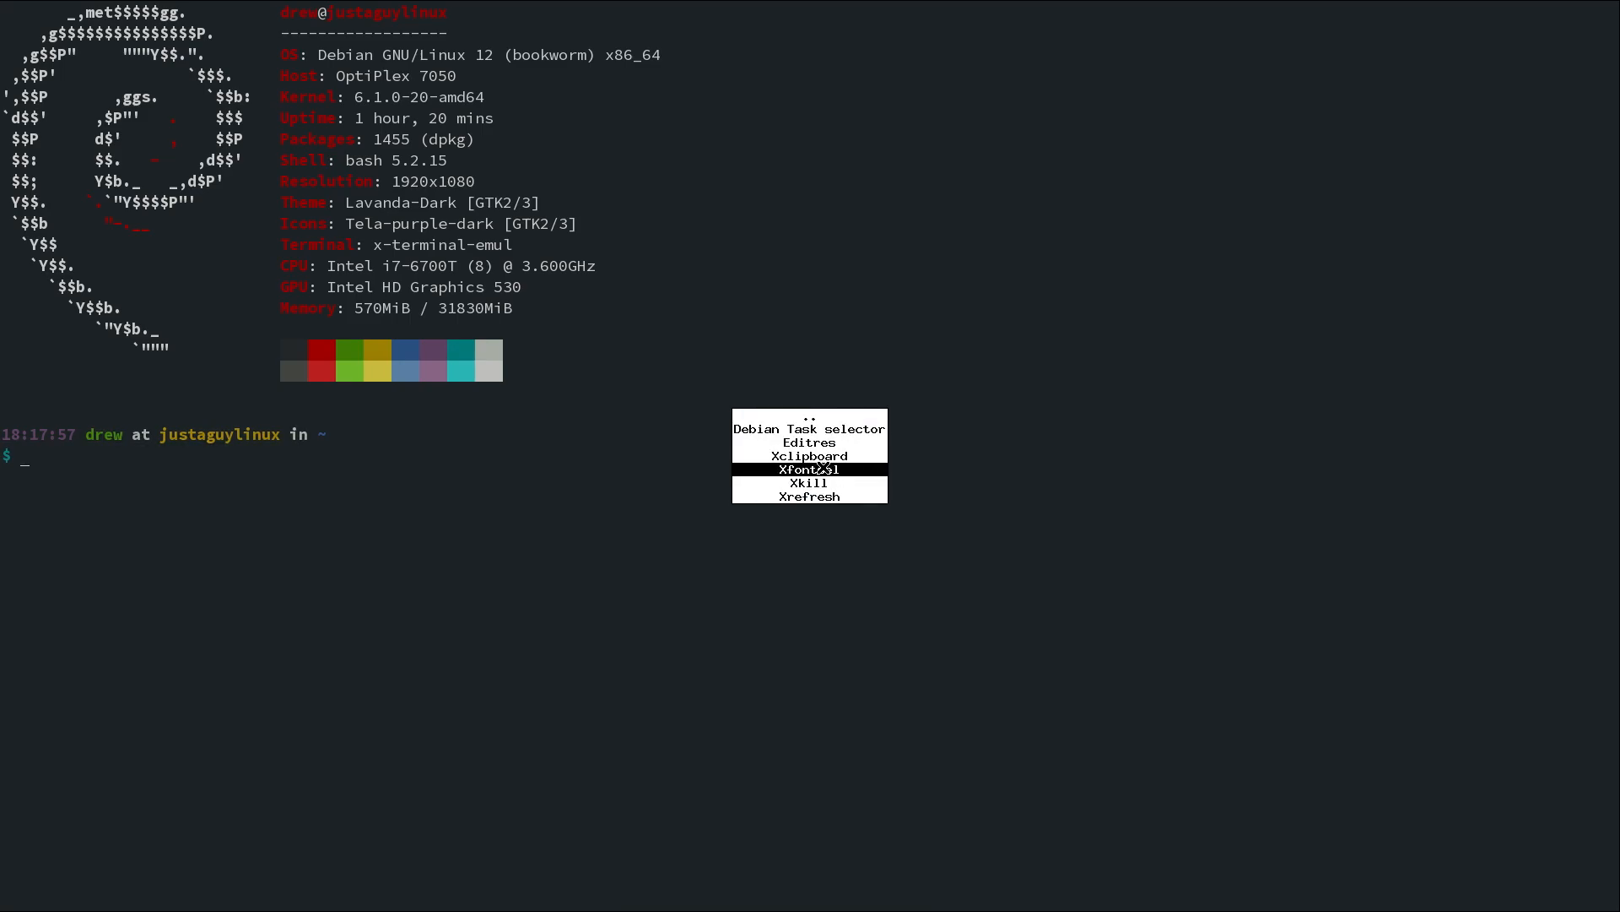
click(810, 418)
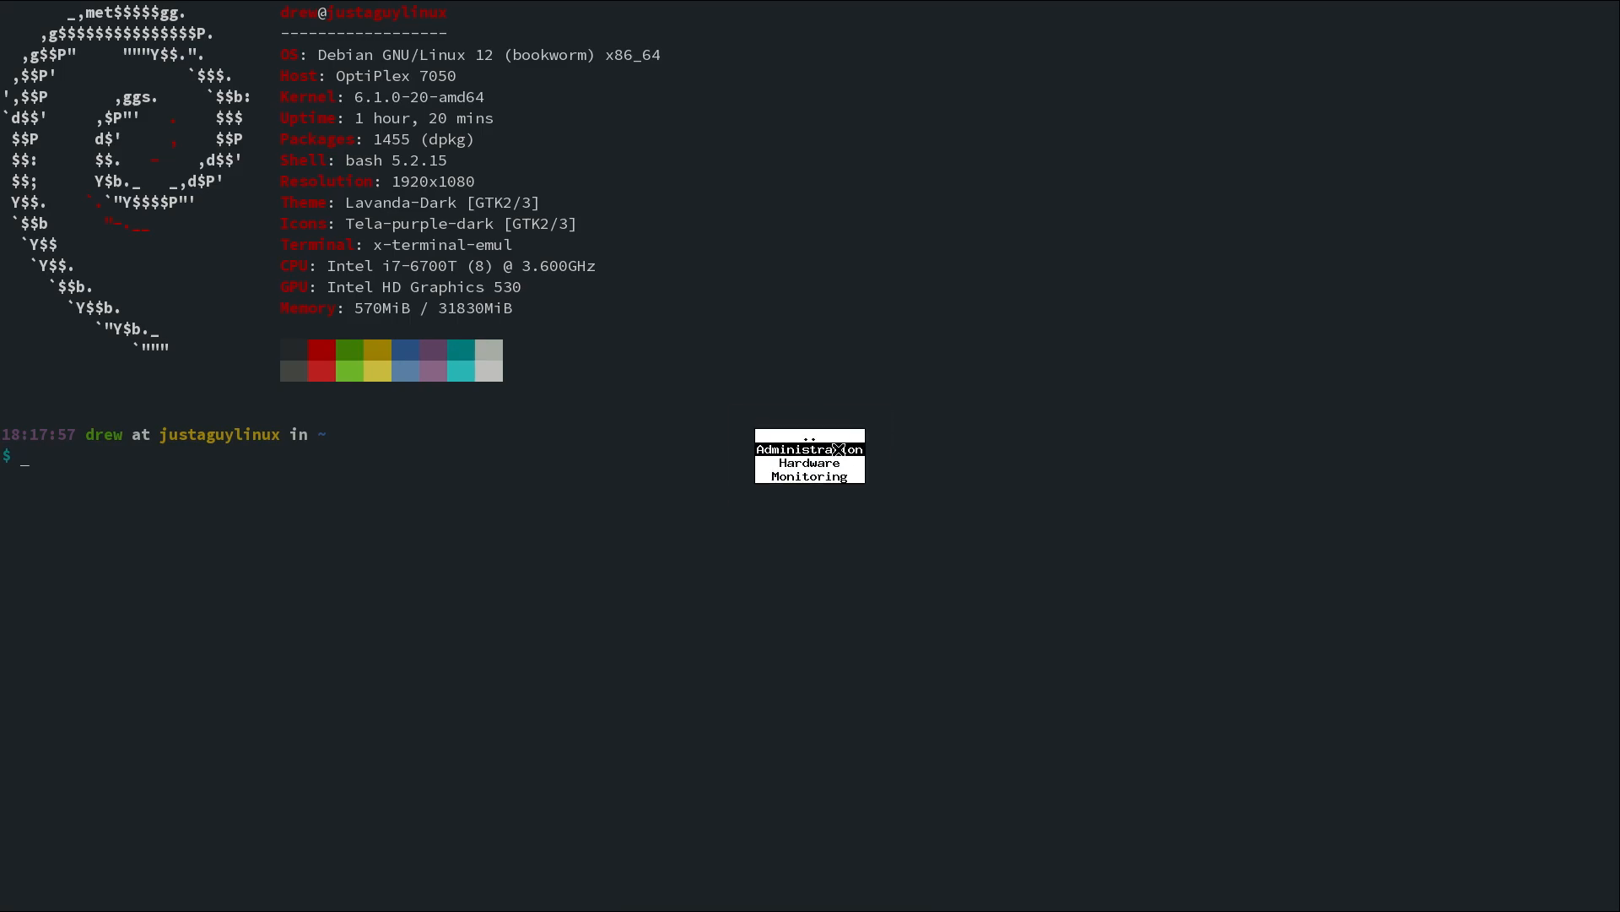
click(819, 436)
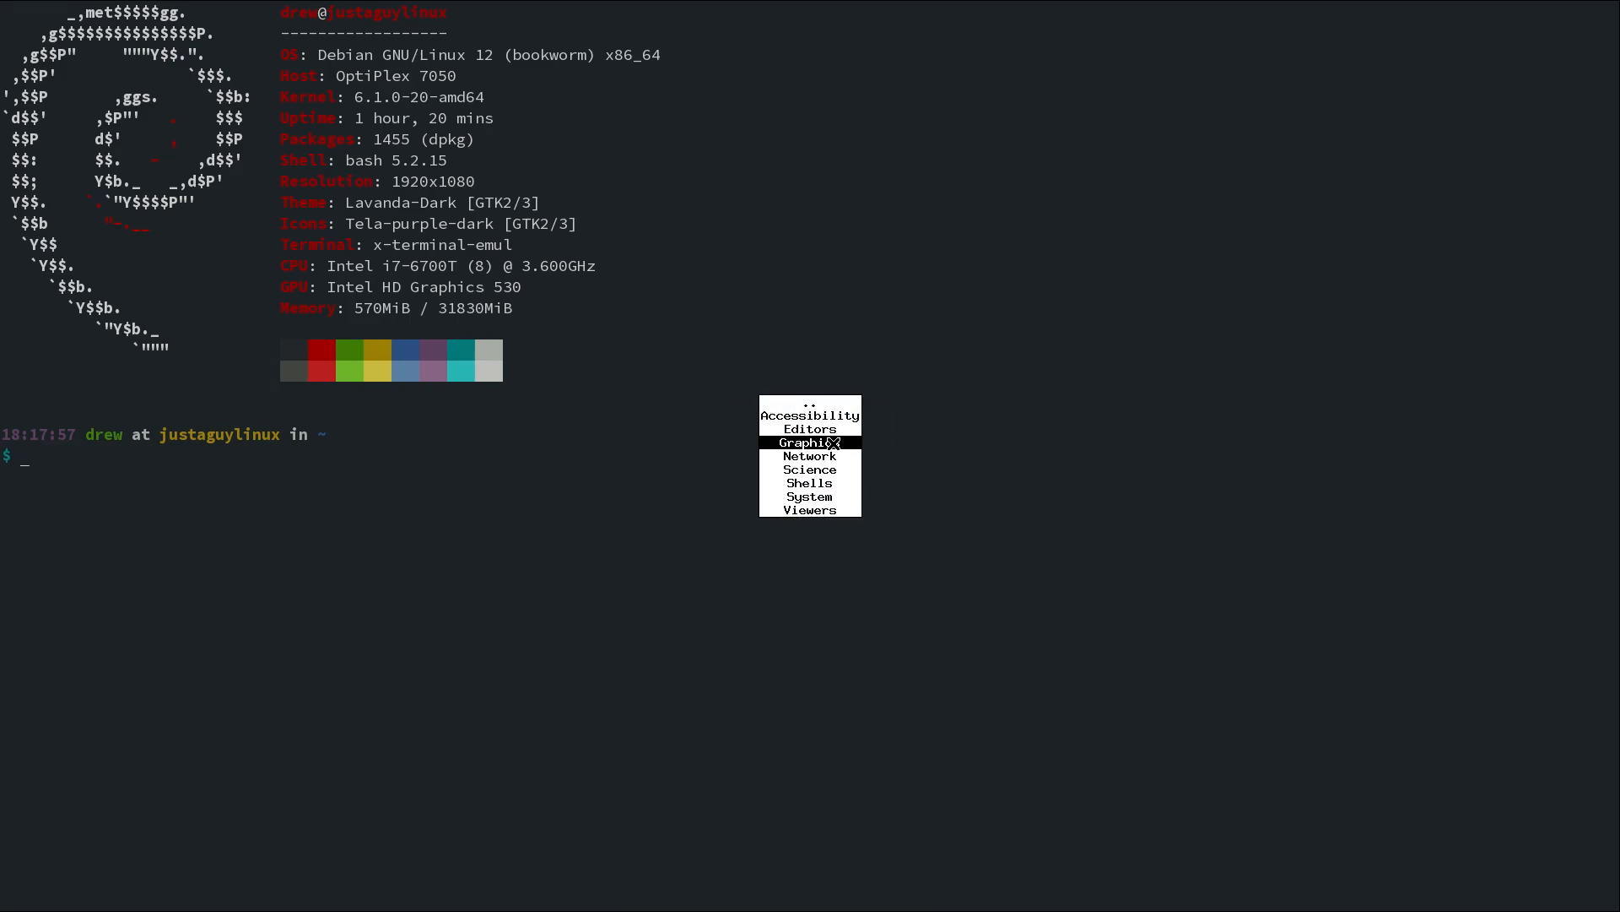
Examine the Viewers and Network > Web Browsing entries under Applications, go back up to the root menu and cancel it
click(819, 509)
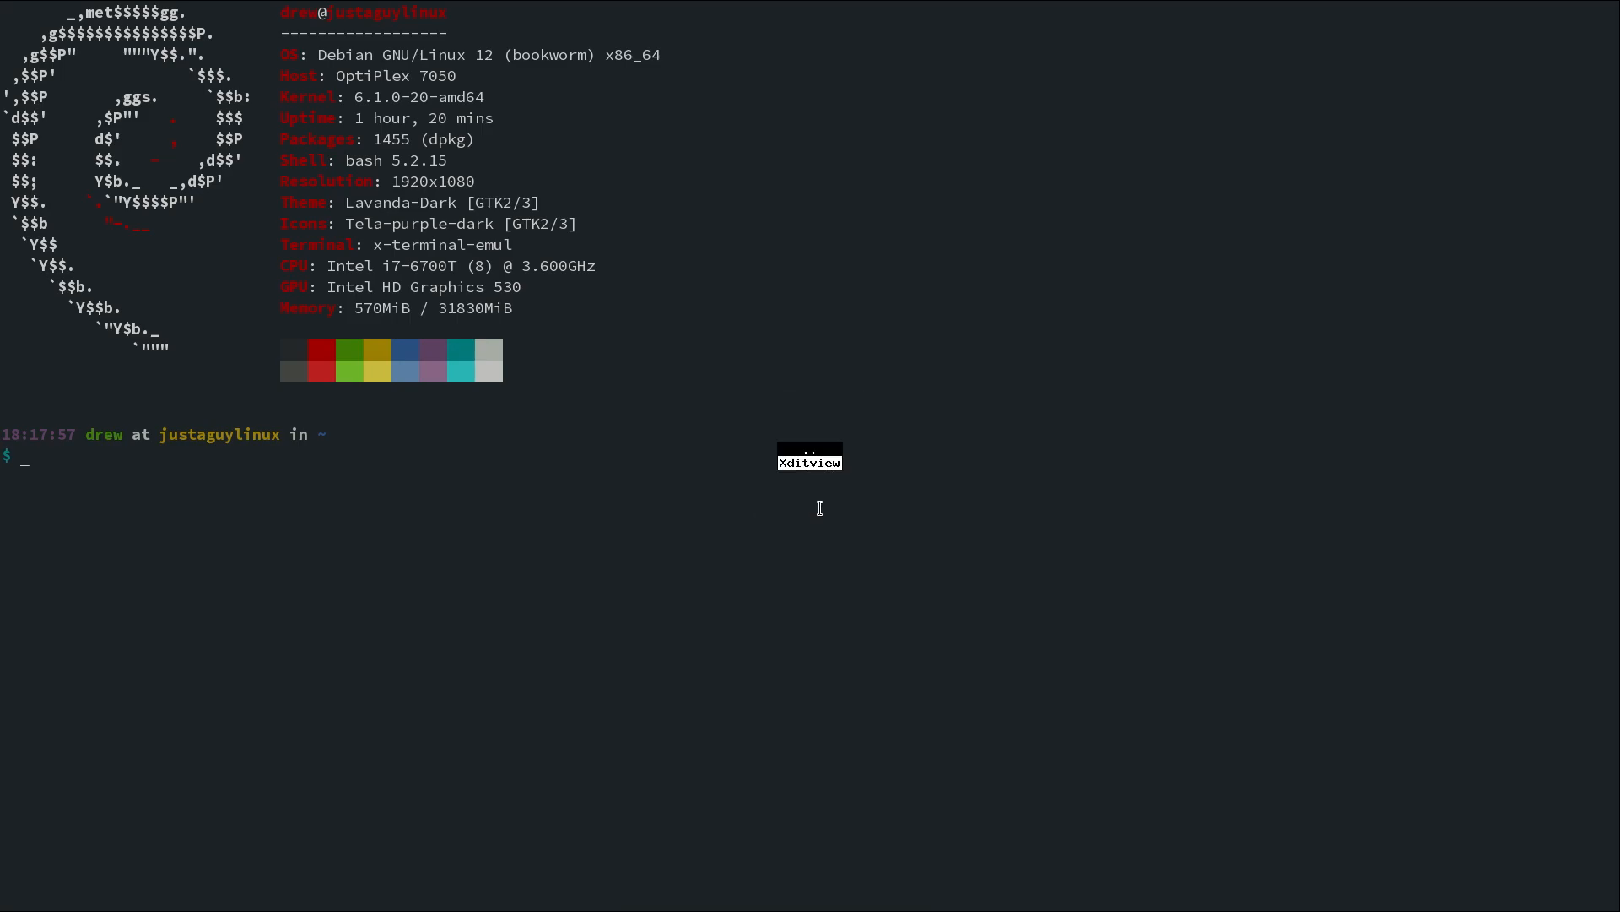
click(811, 447)
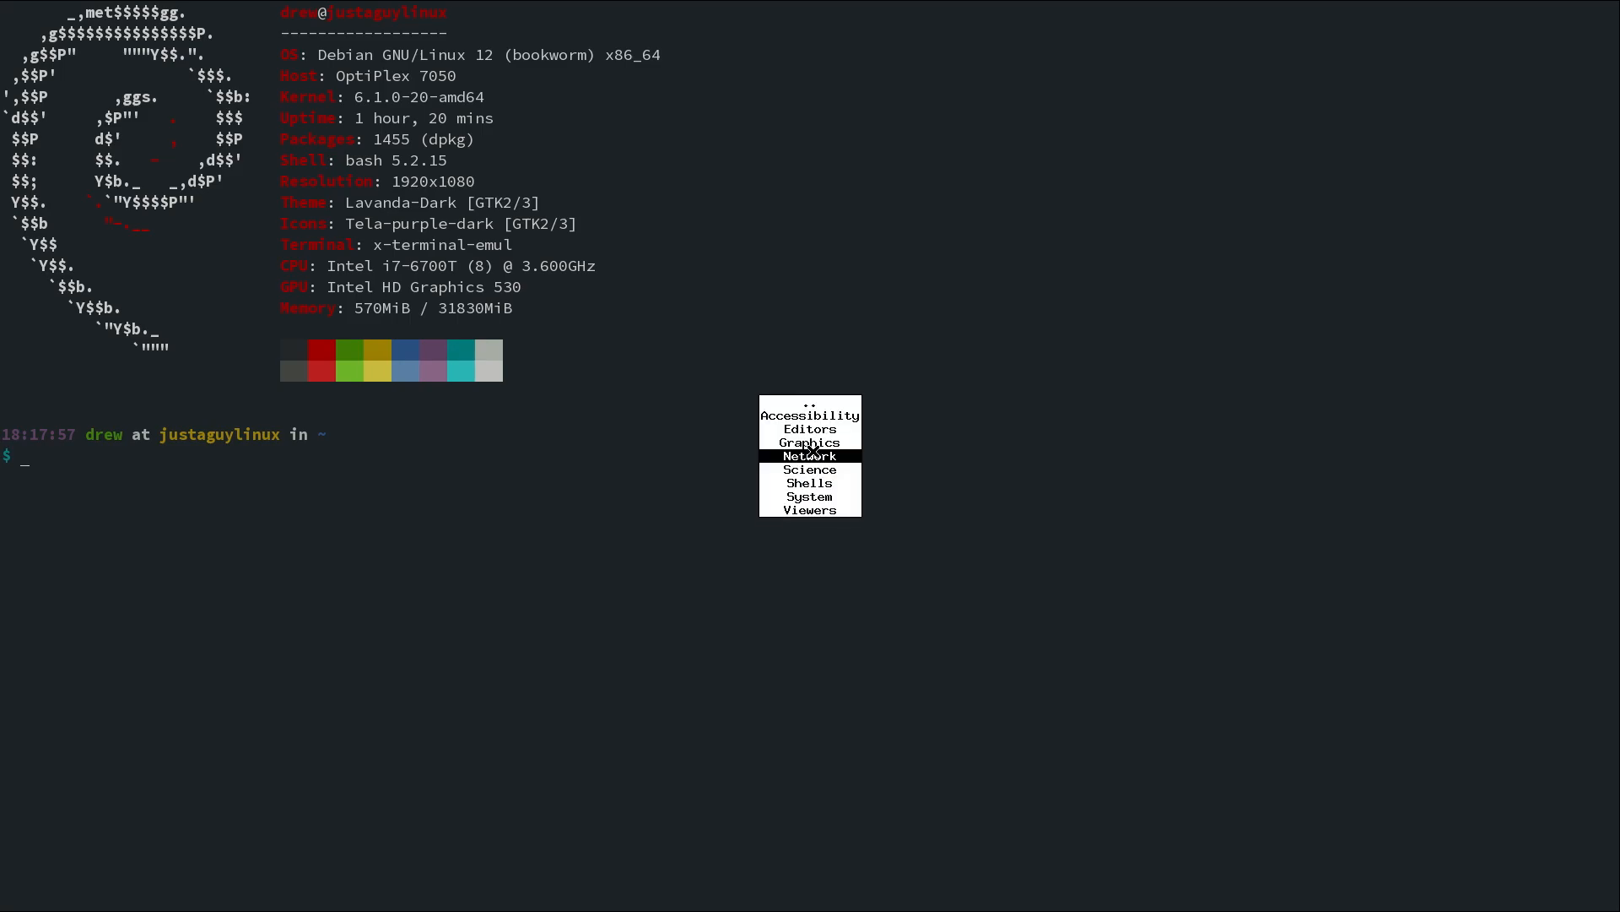
click(819, 455)
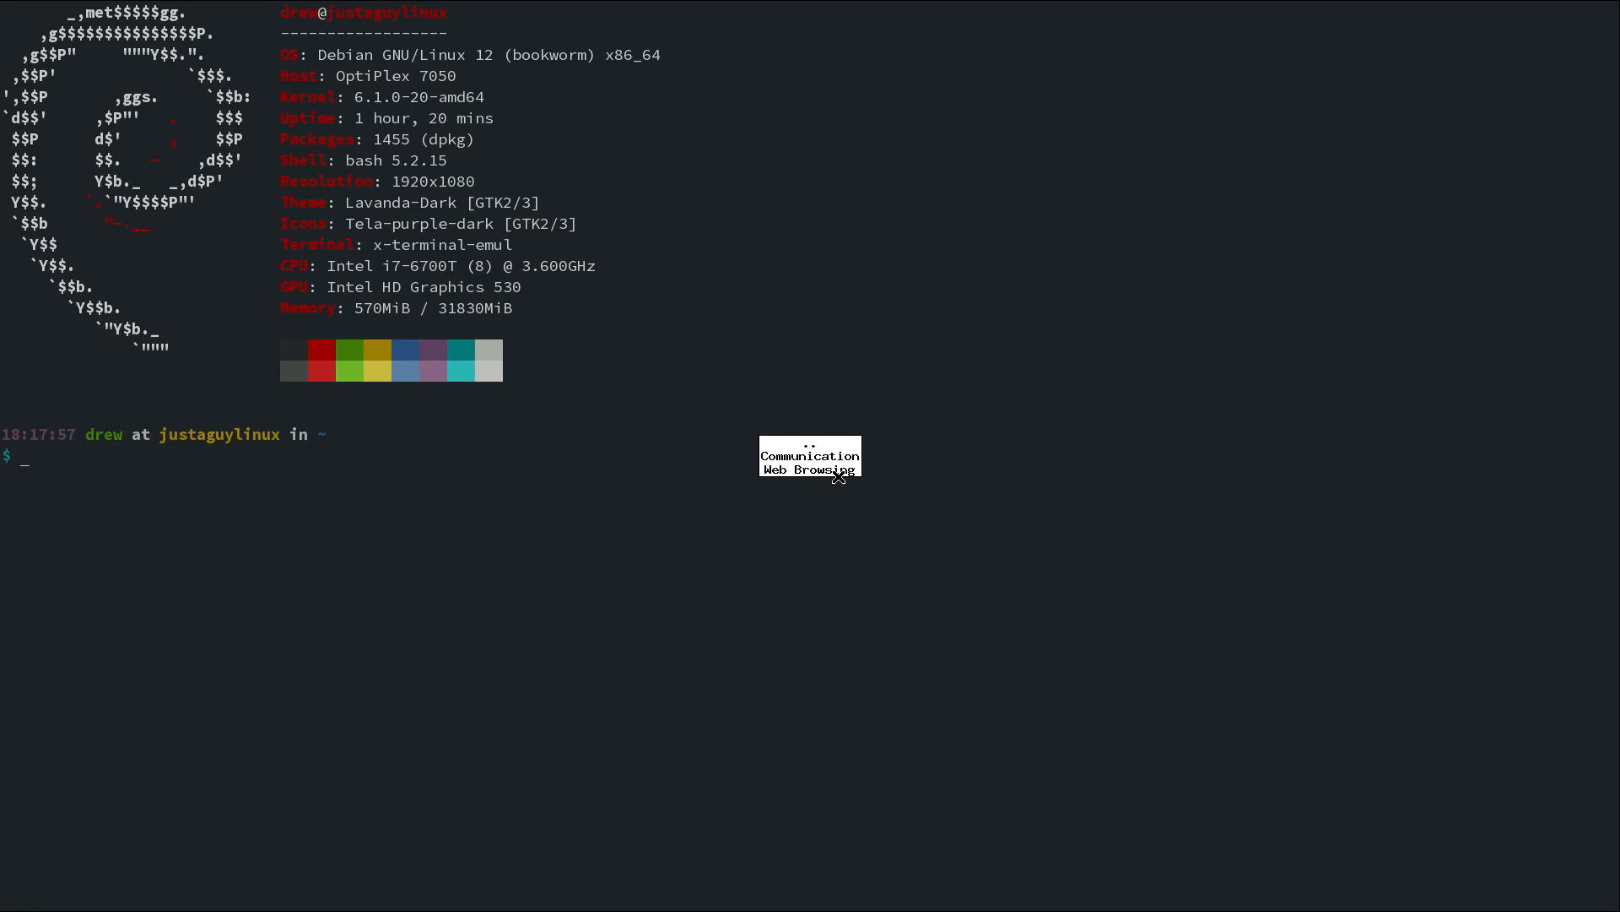
click(823, 468)
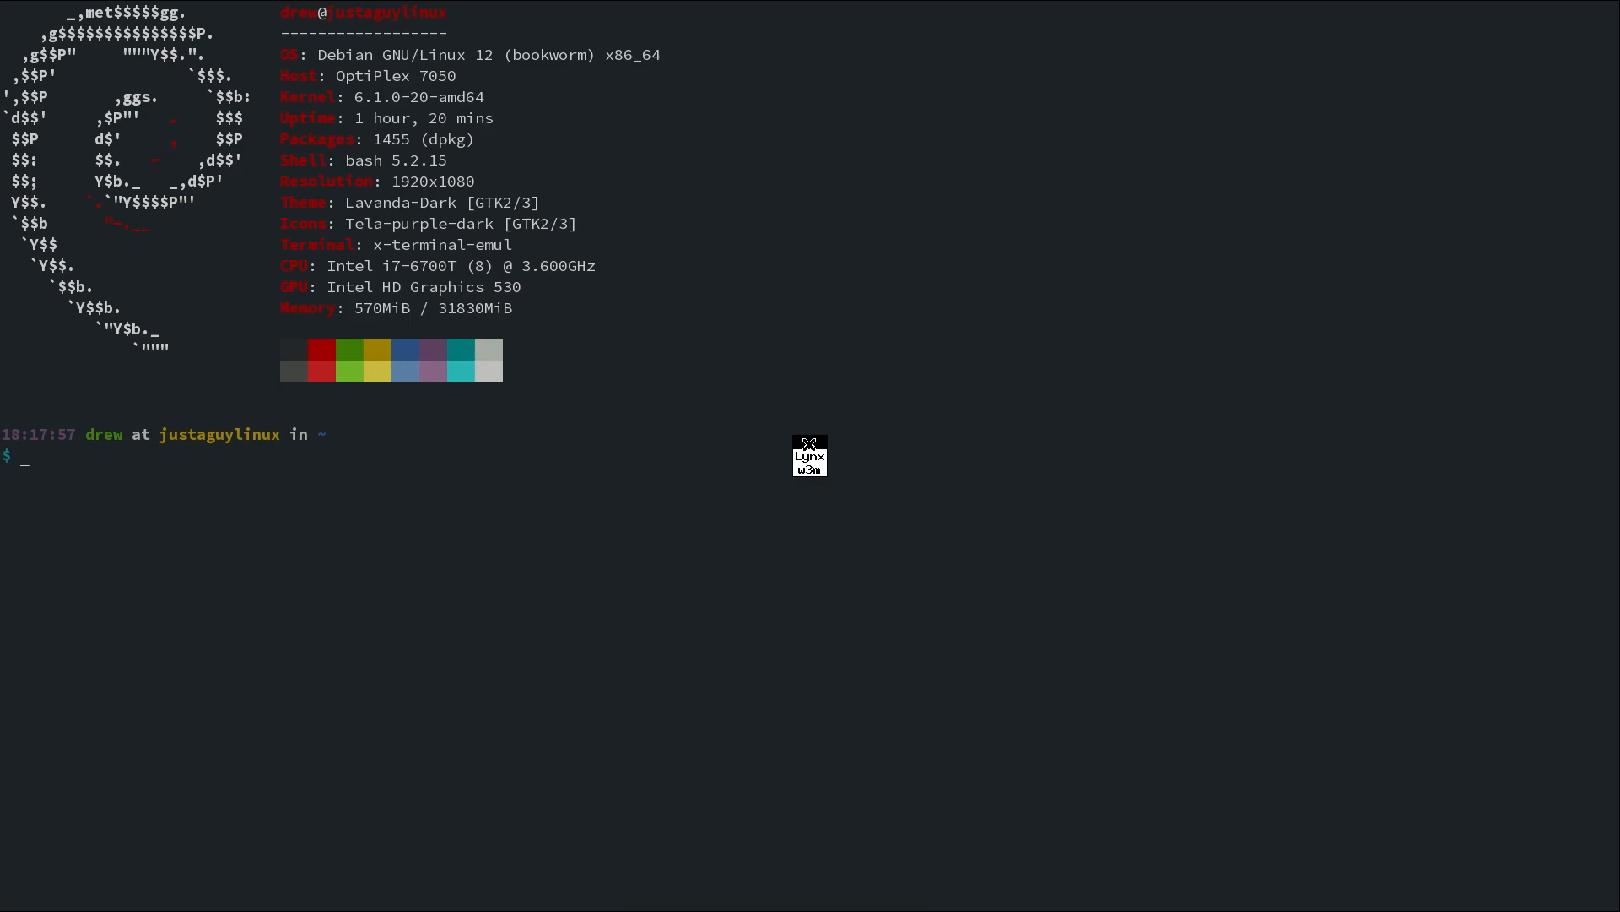
click(808, 443)
click(836, 446)
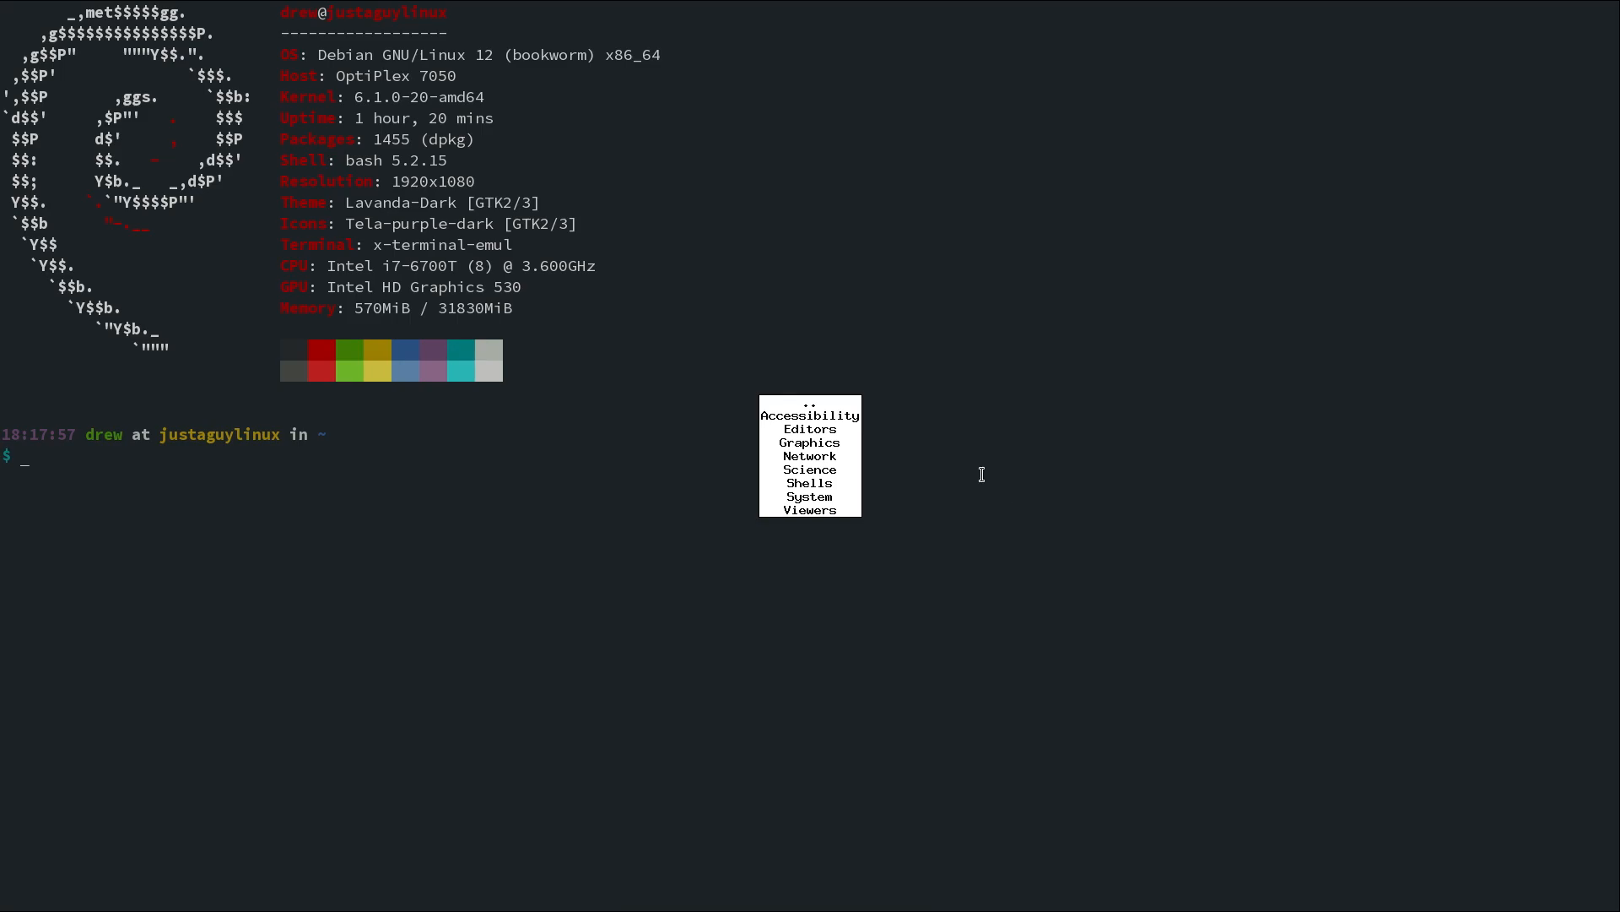
click(820, 405)
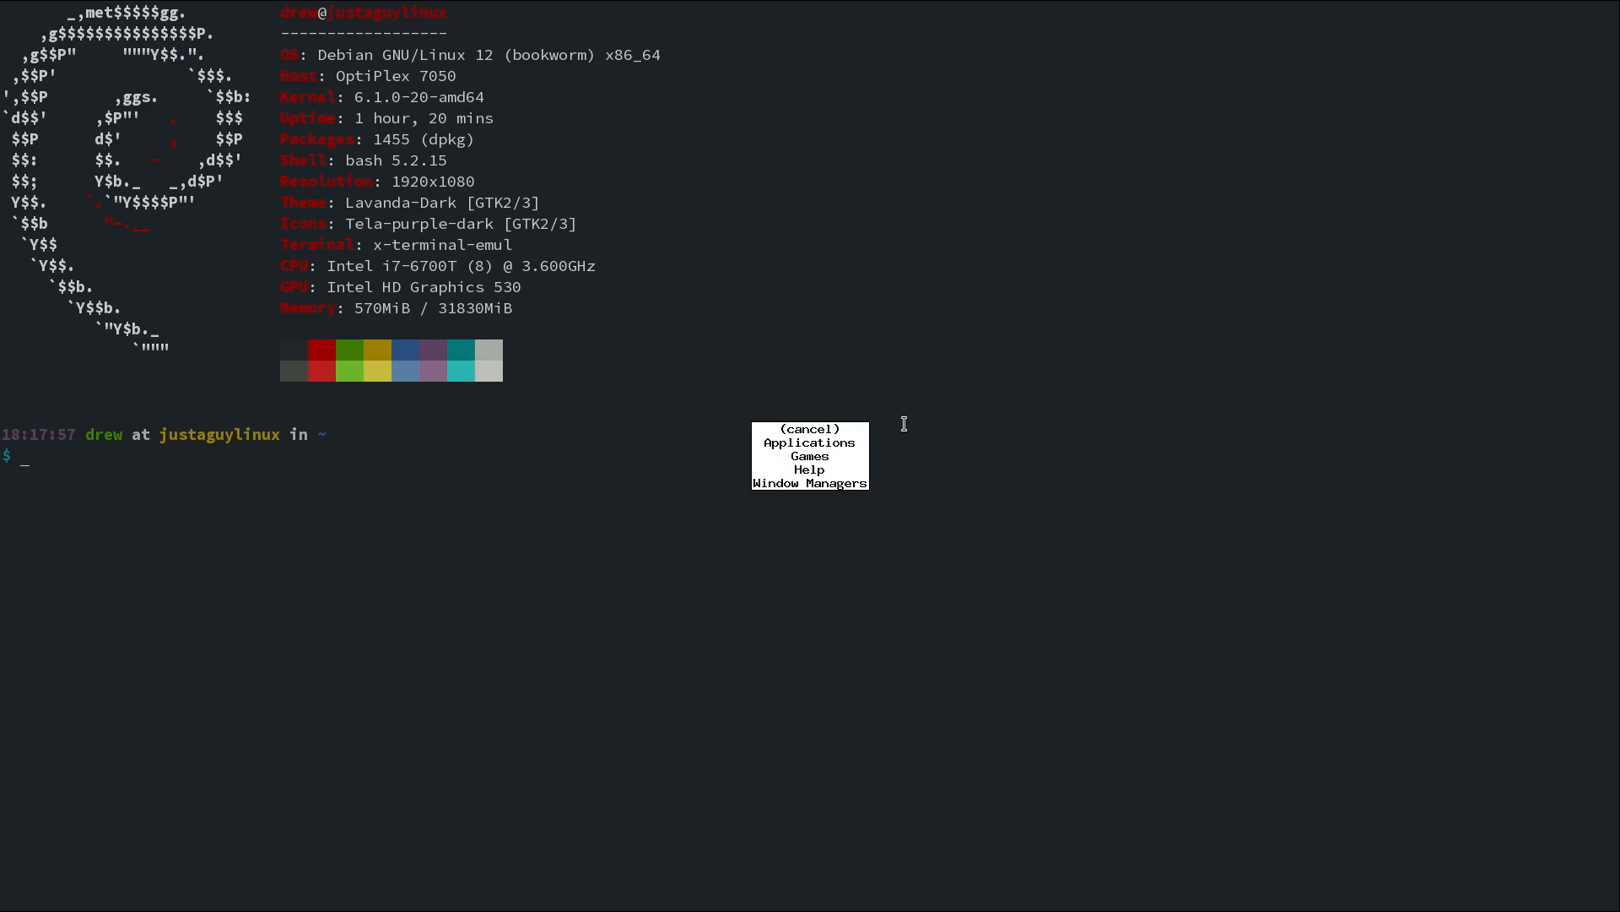
click(818, 428)
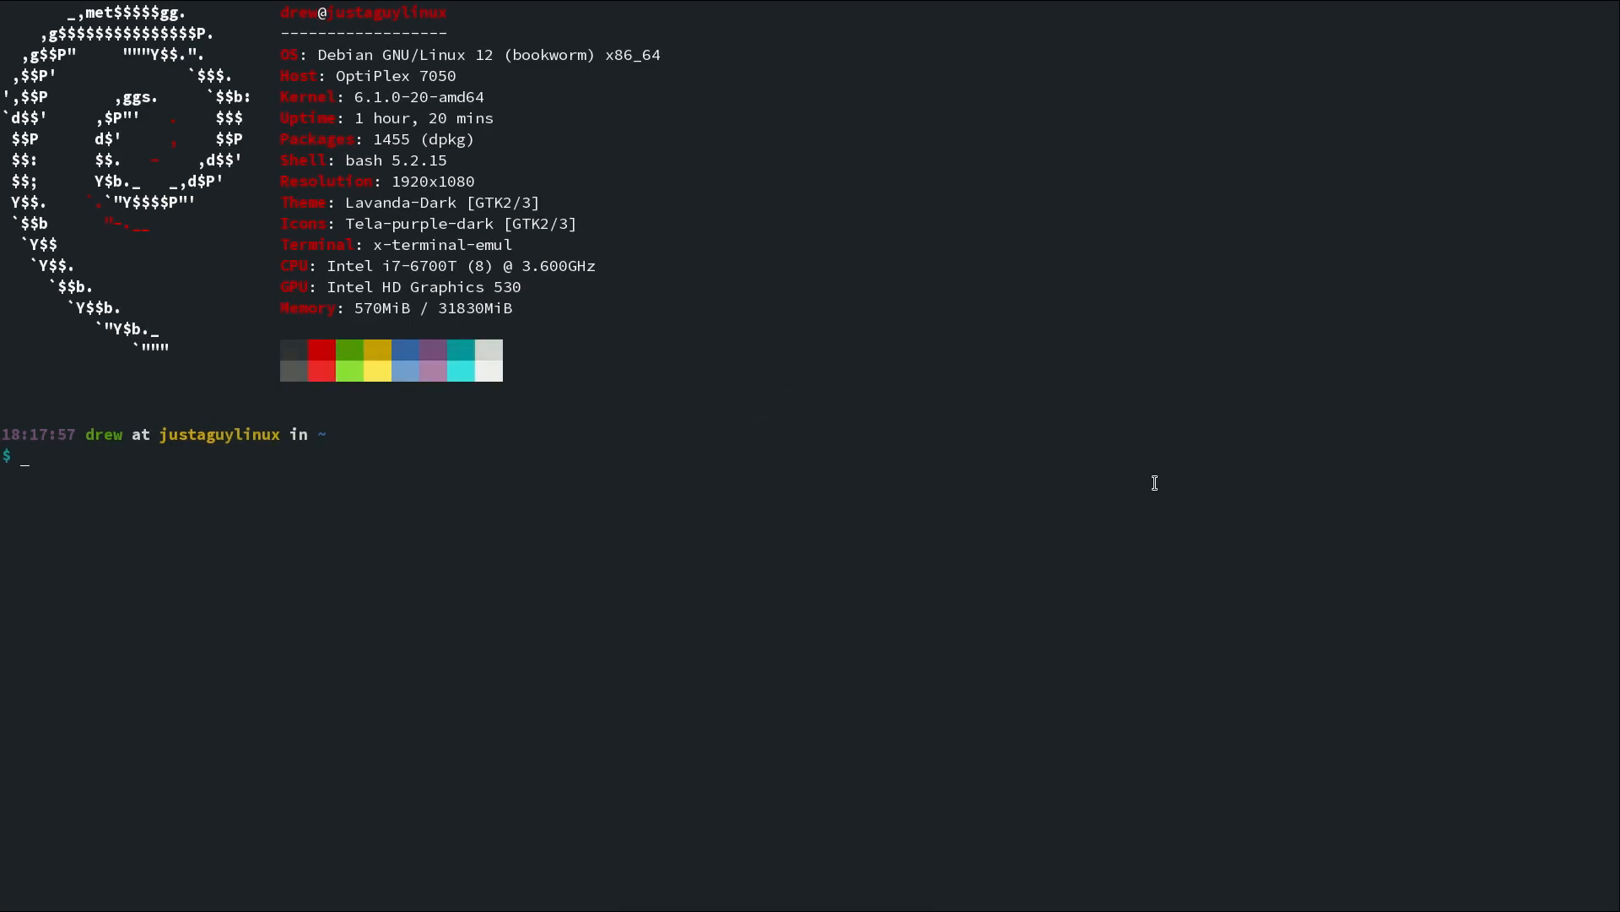
Interrupt the current line in the shell and close the terminal
key(ctrl+c)
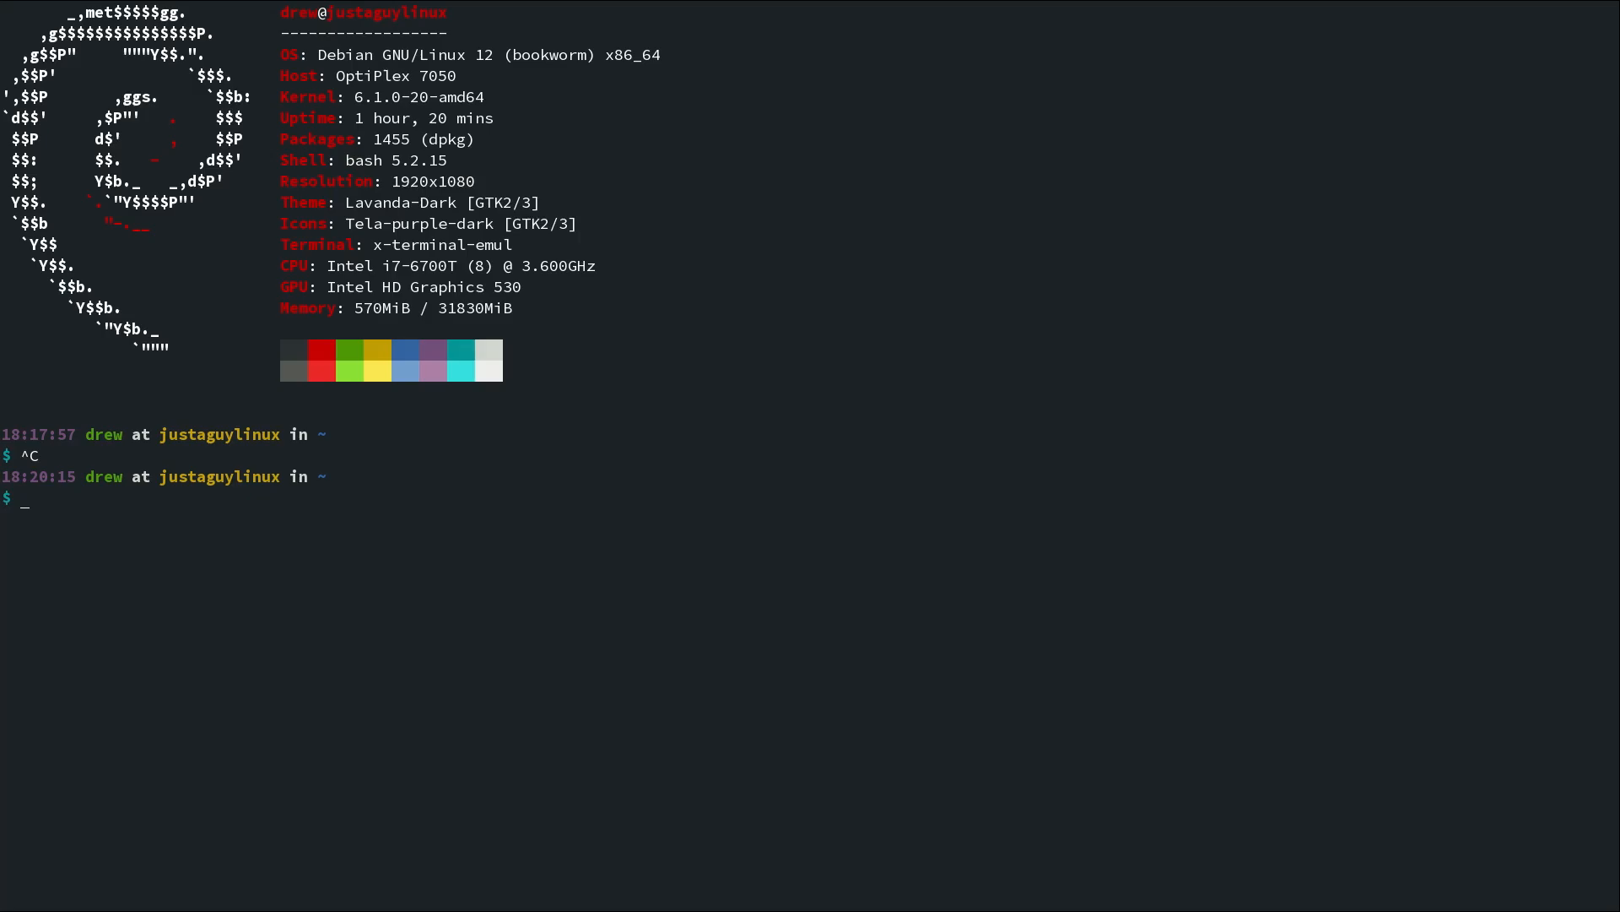
text(x)
key(Return)
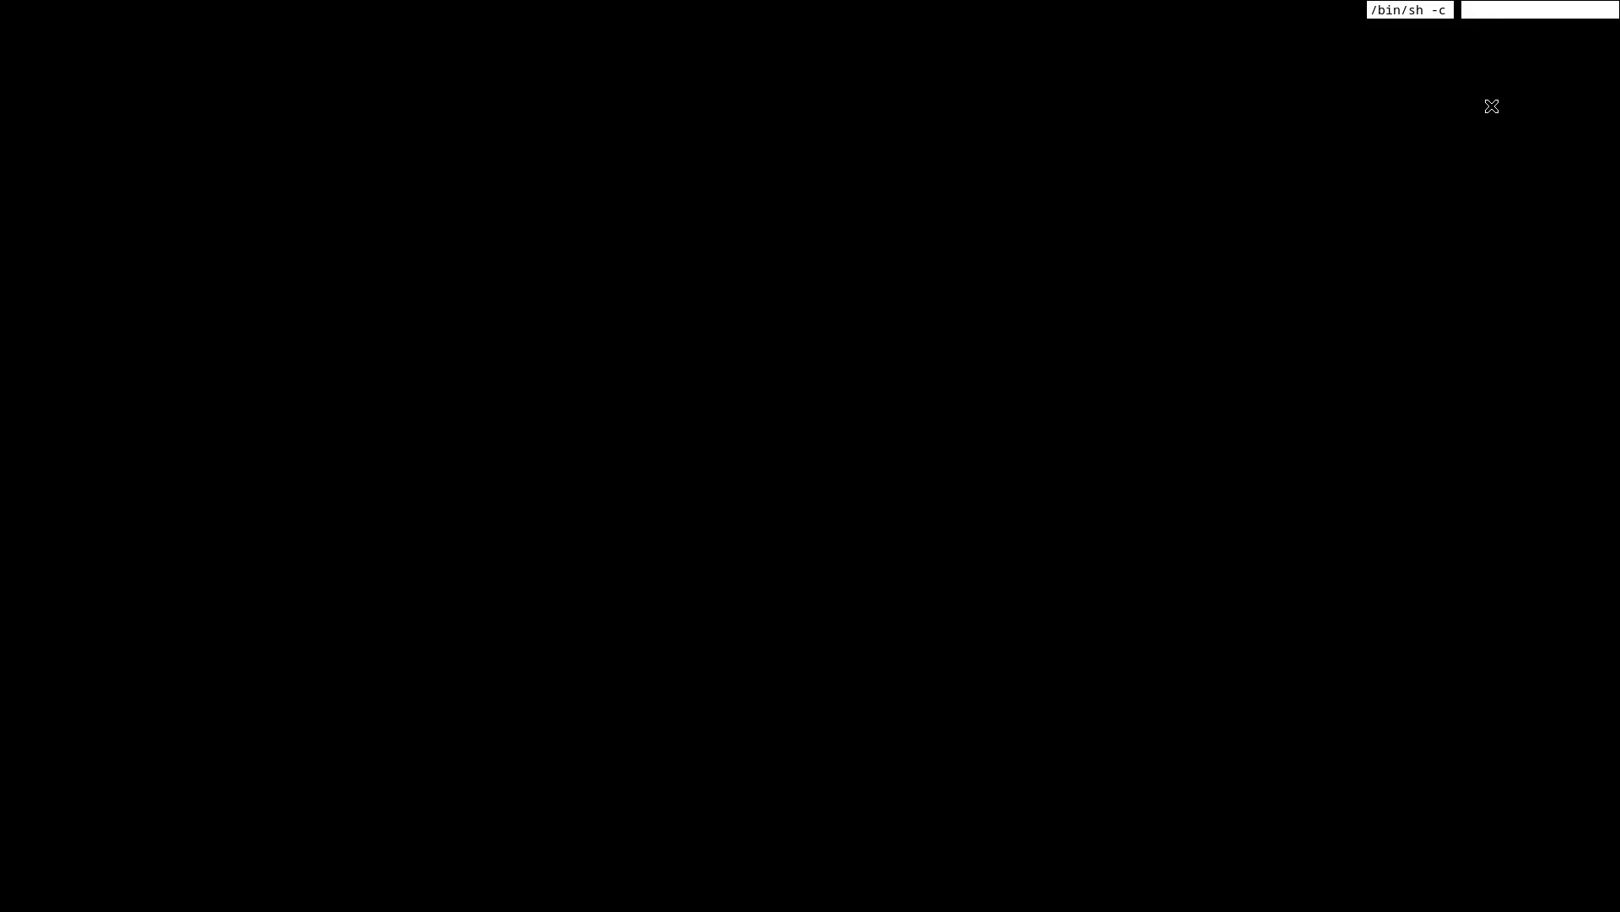
Launch Firefox from ratpoison's shell command prompt, and quit the browser once it has opened
text(firefox-e)
key(Return)
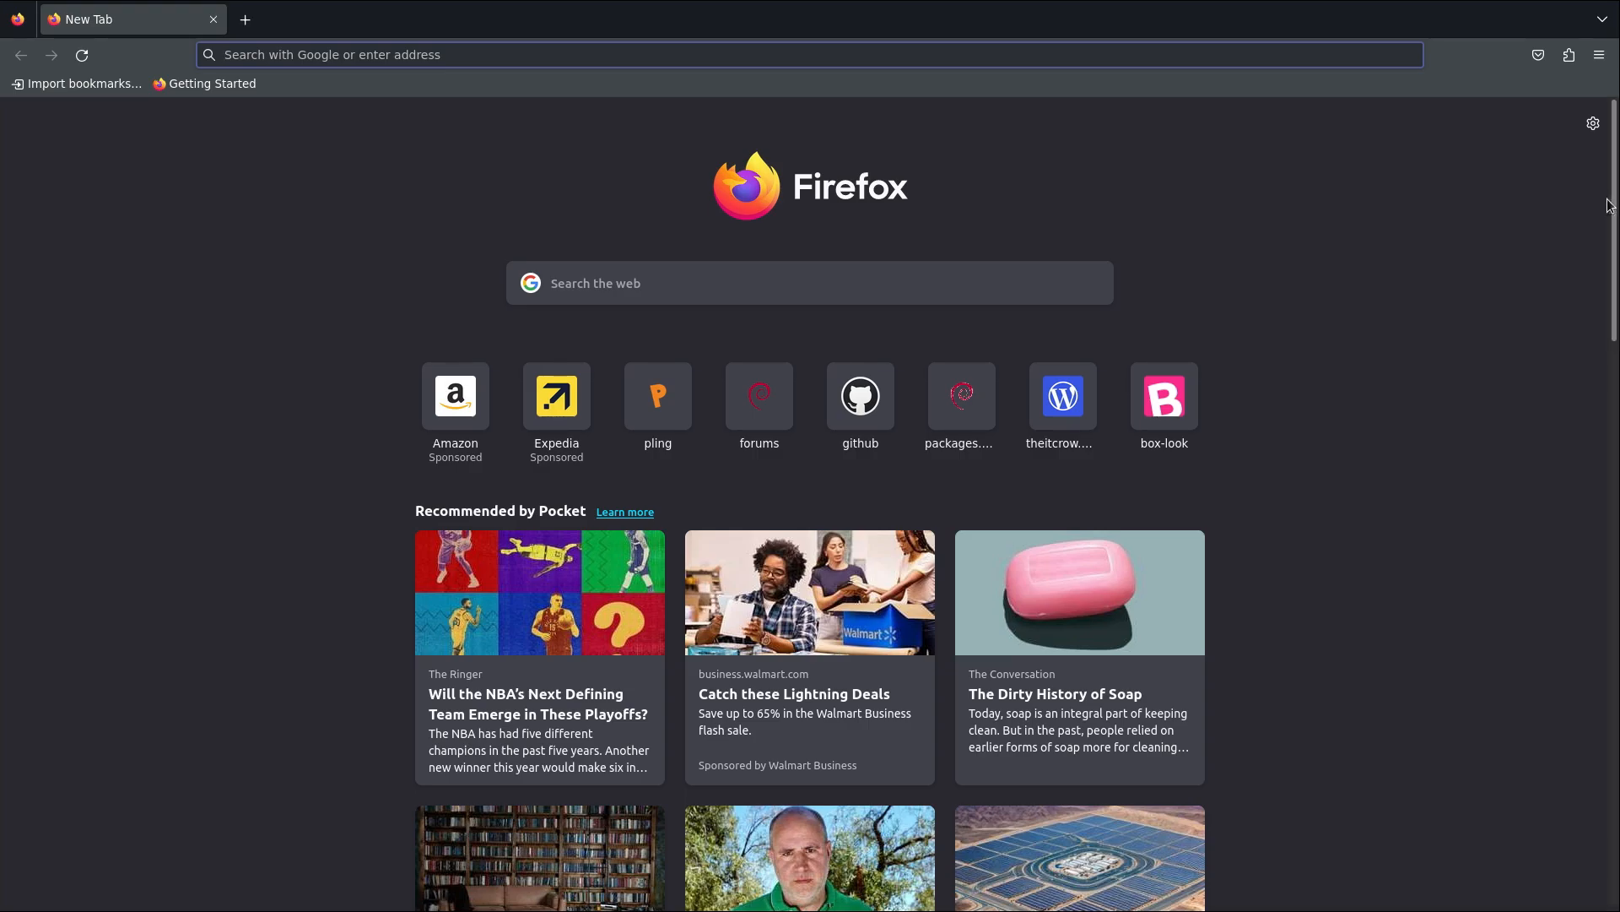
click(1600, 54)
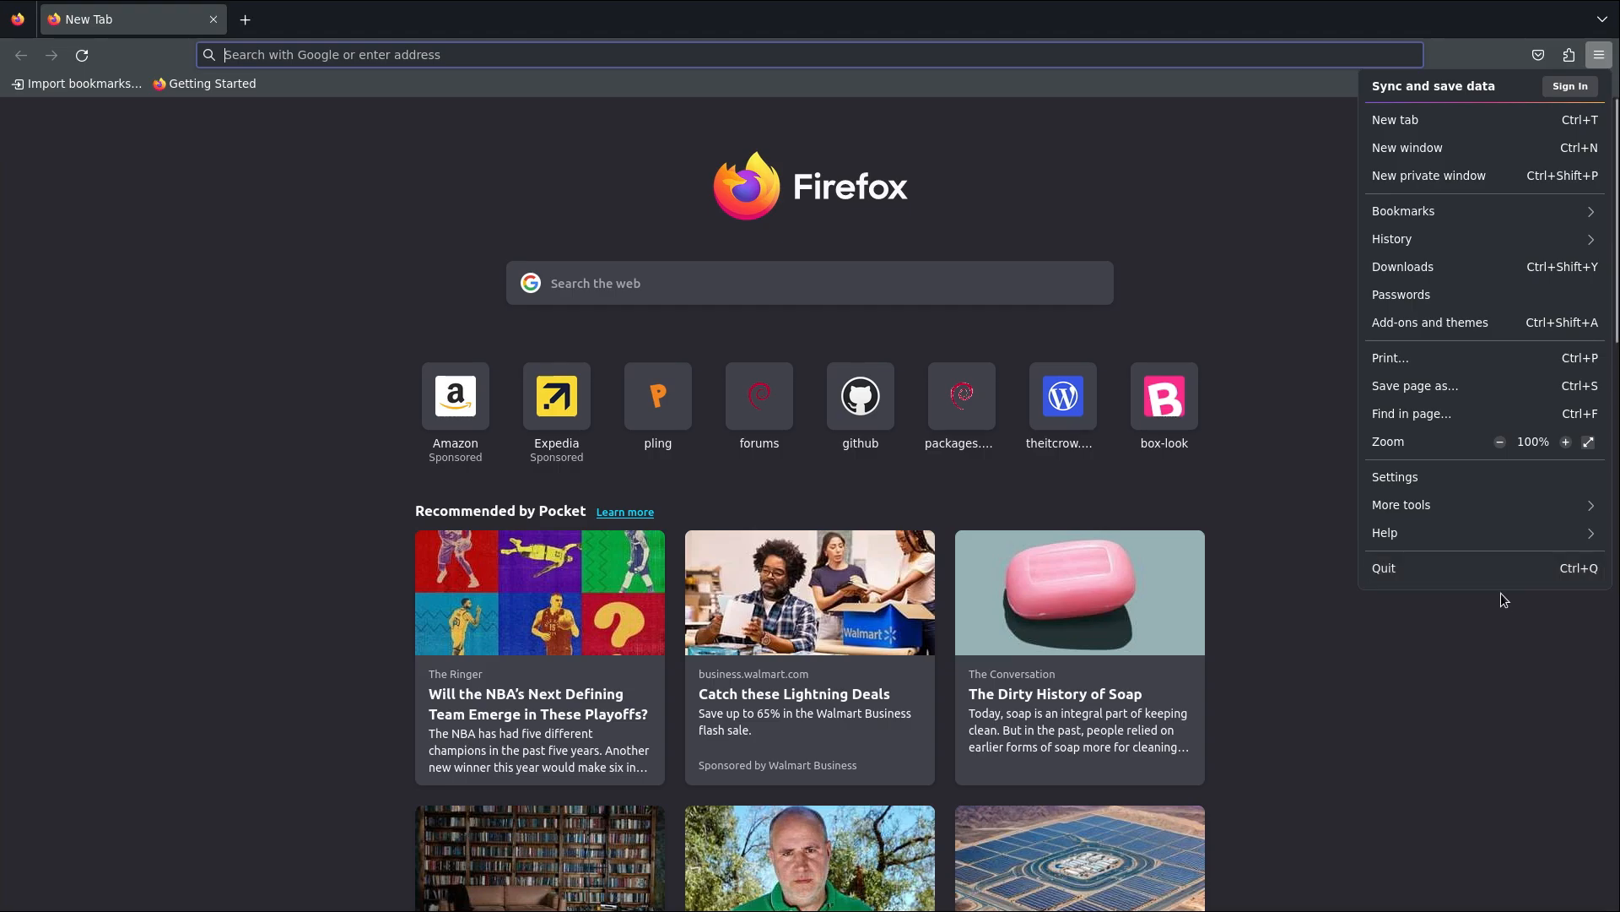
click(1405, 573)
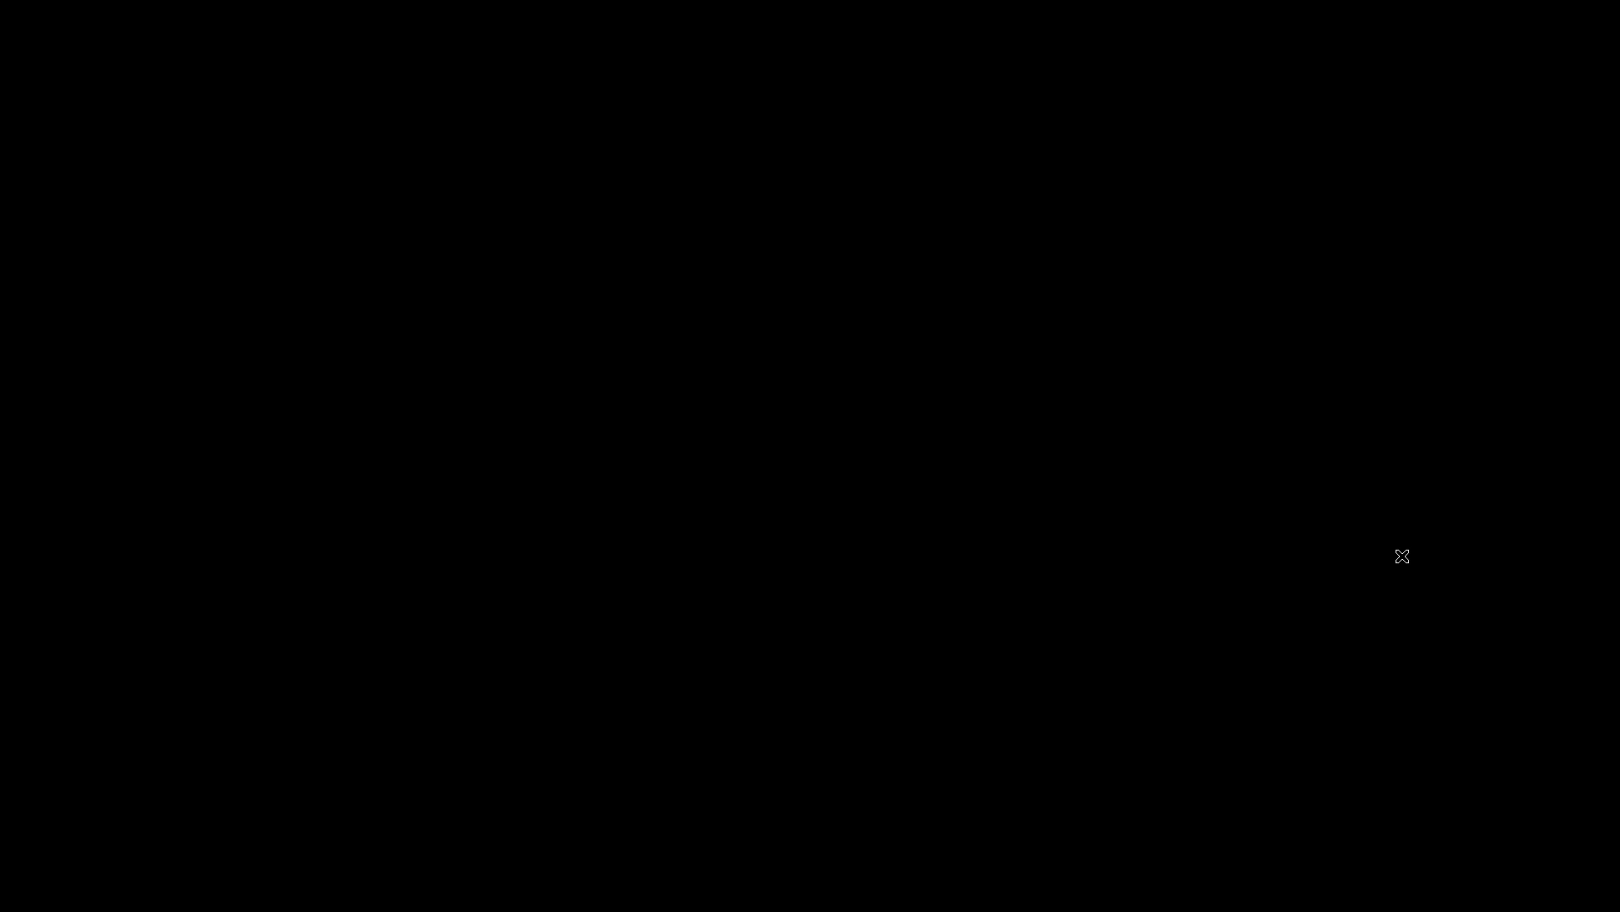
Open a terminal window and launch Firefox on top of it by running firefox from ratpoison's shell command prompt
key(ctrl+t)
key(c)
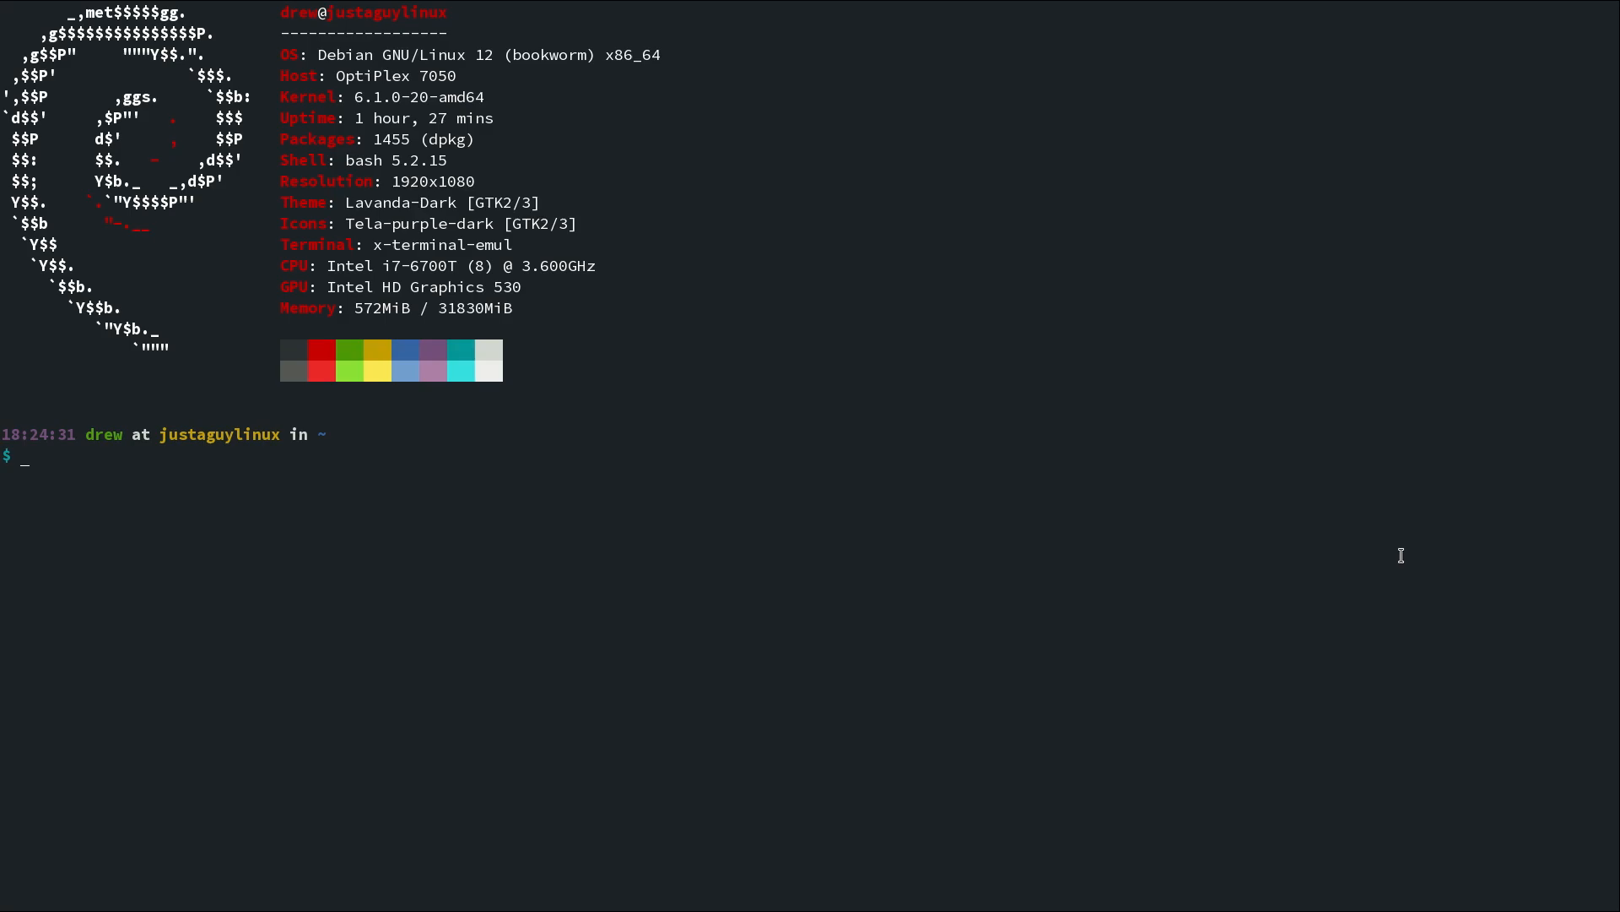
key(ctrl+t)
key(exclam)
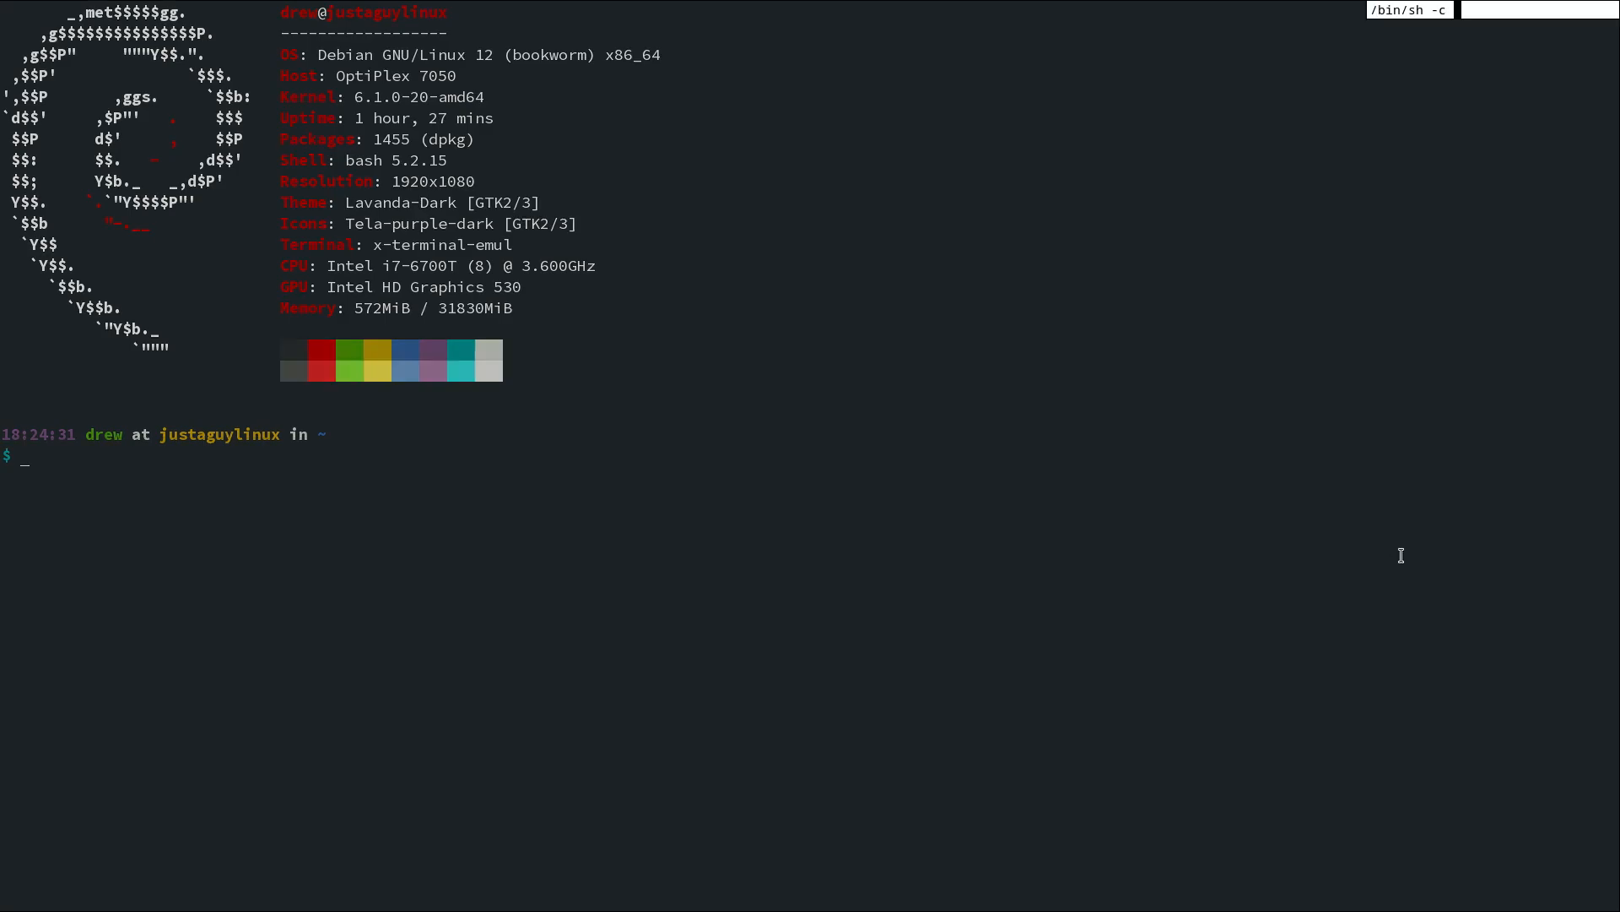
text(firefox)
key(Return)
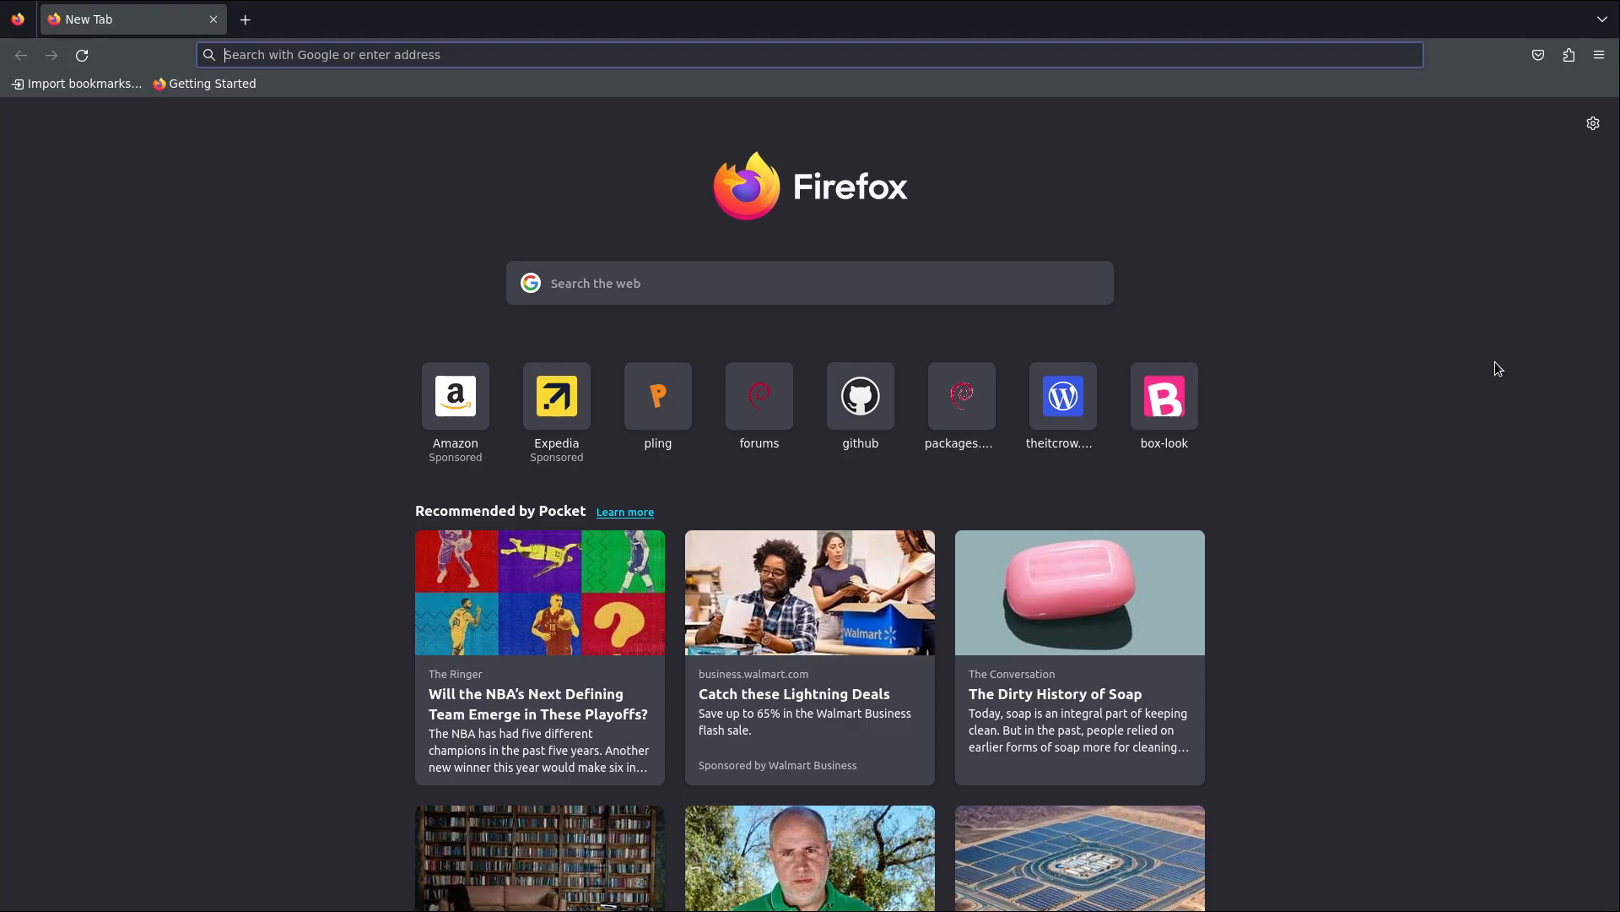
Cycle through the open windows from Firefox to the terminal and back to Firefox
key(ctrl+t)
key(c)
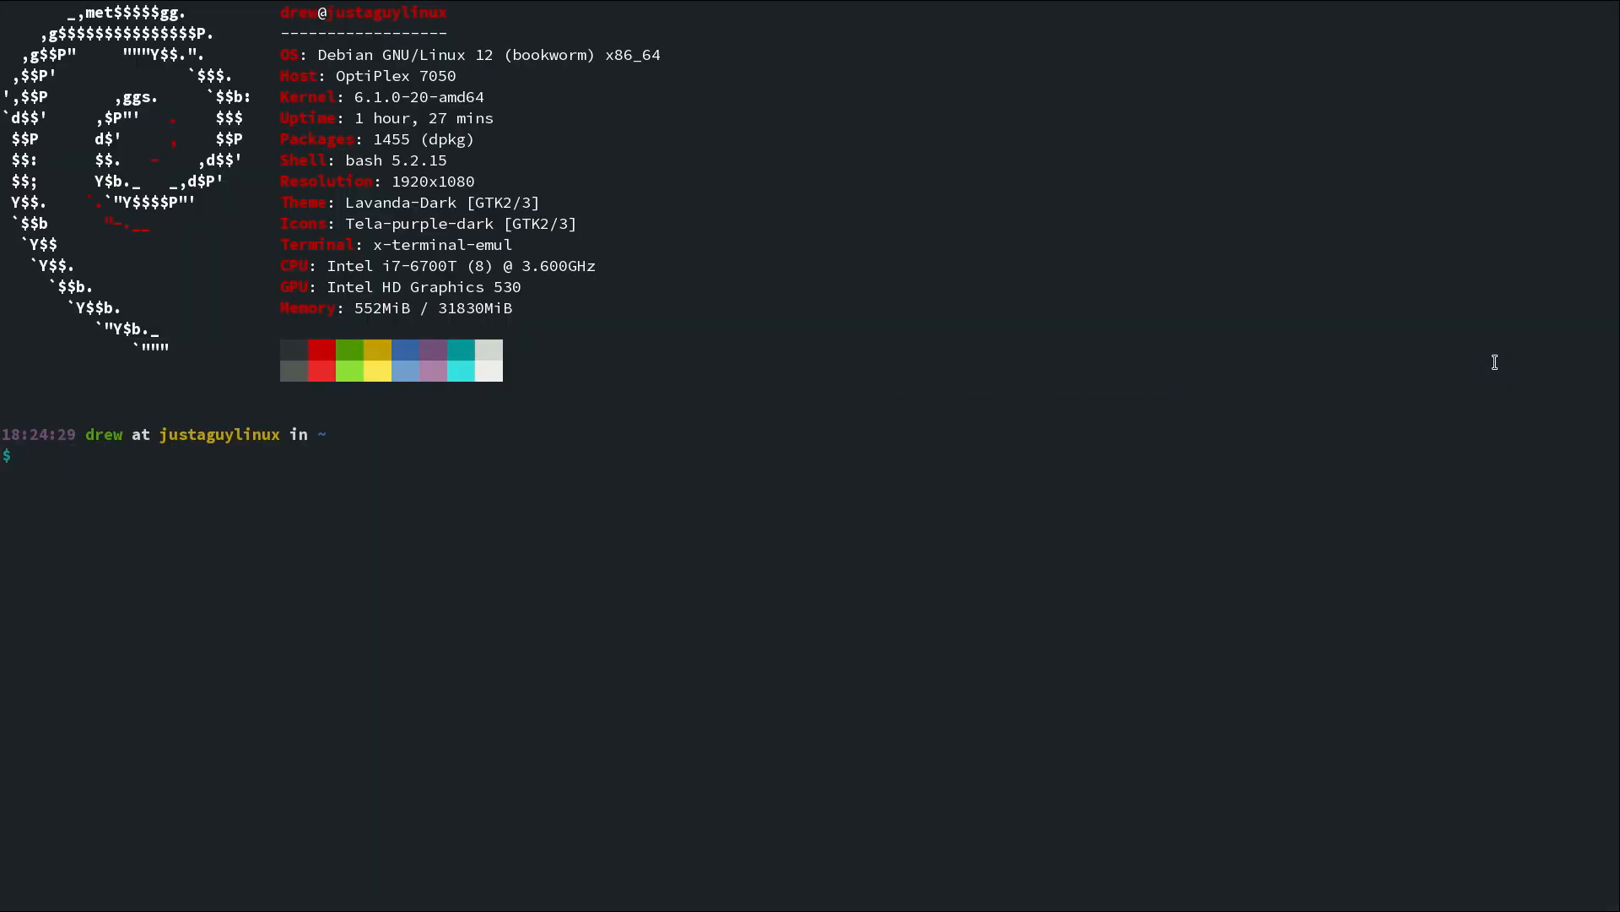
key(ctrl+t)
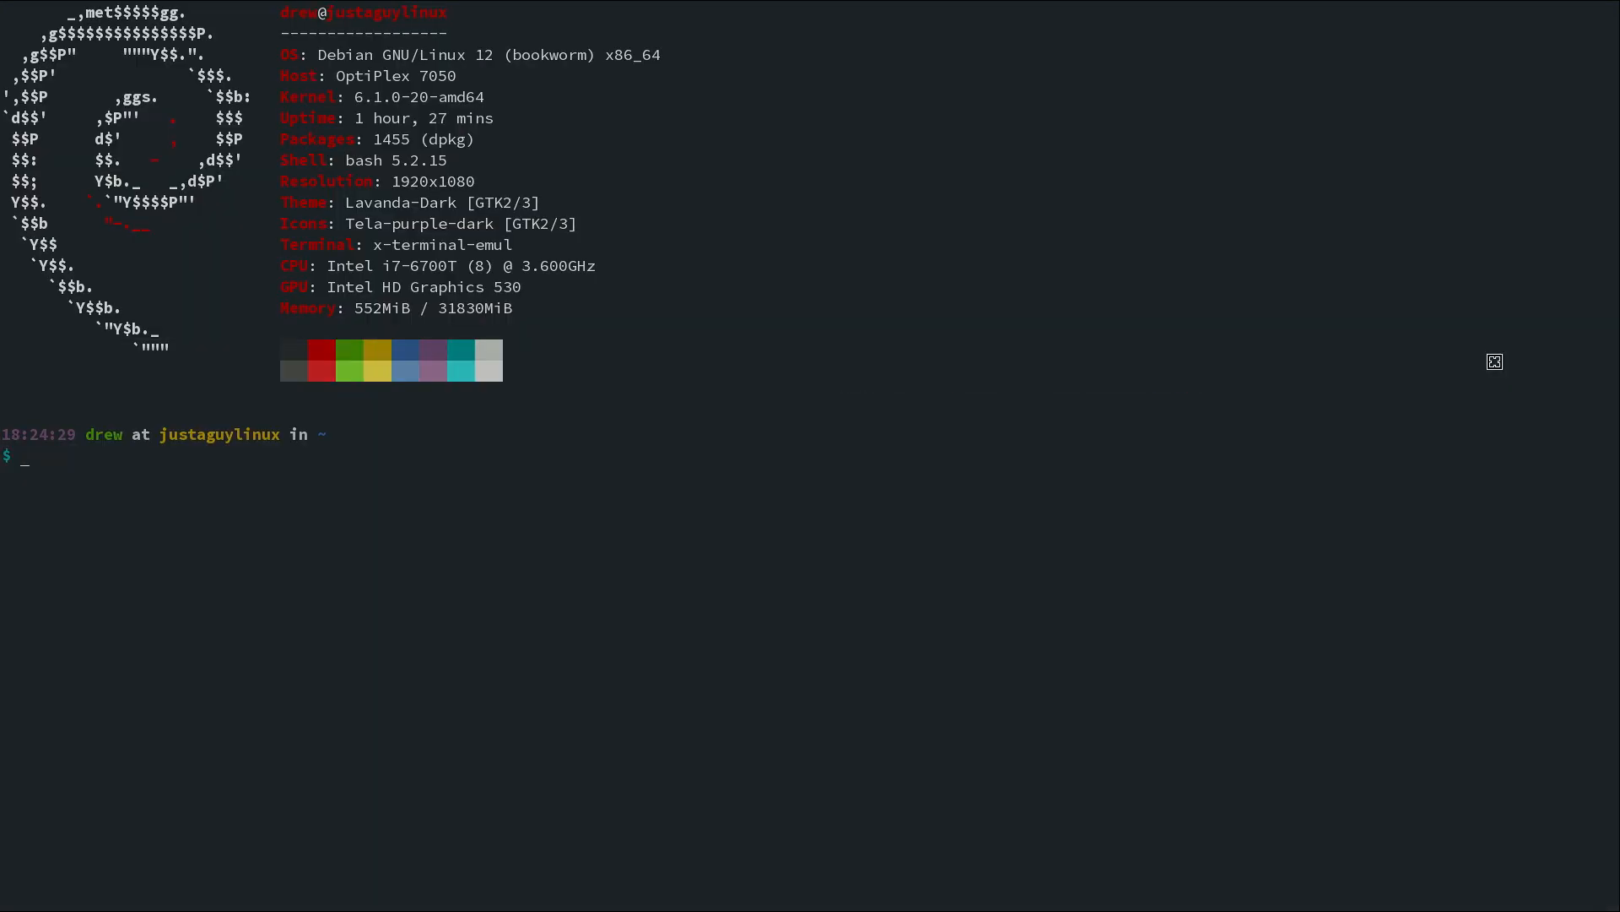
key(n)
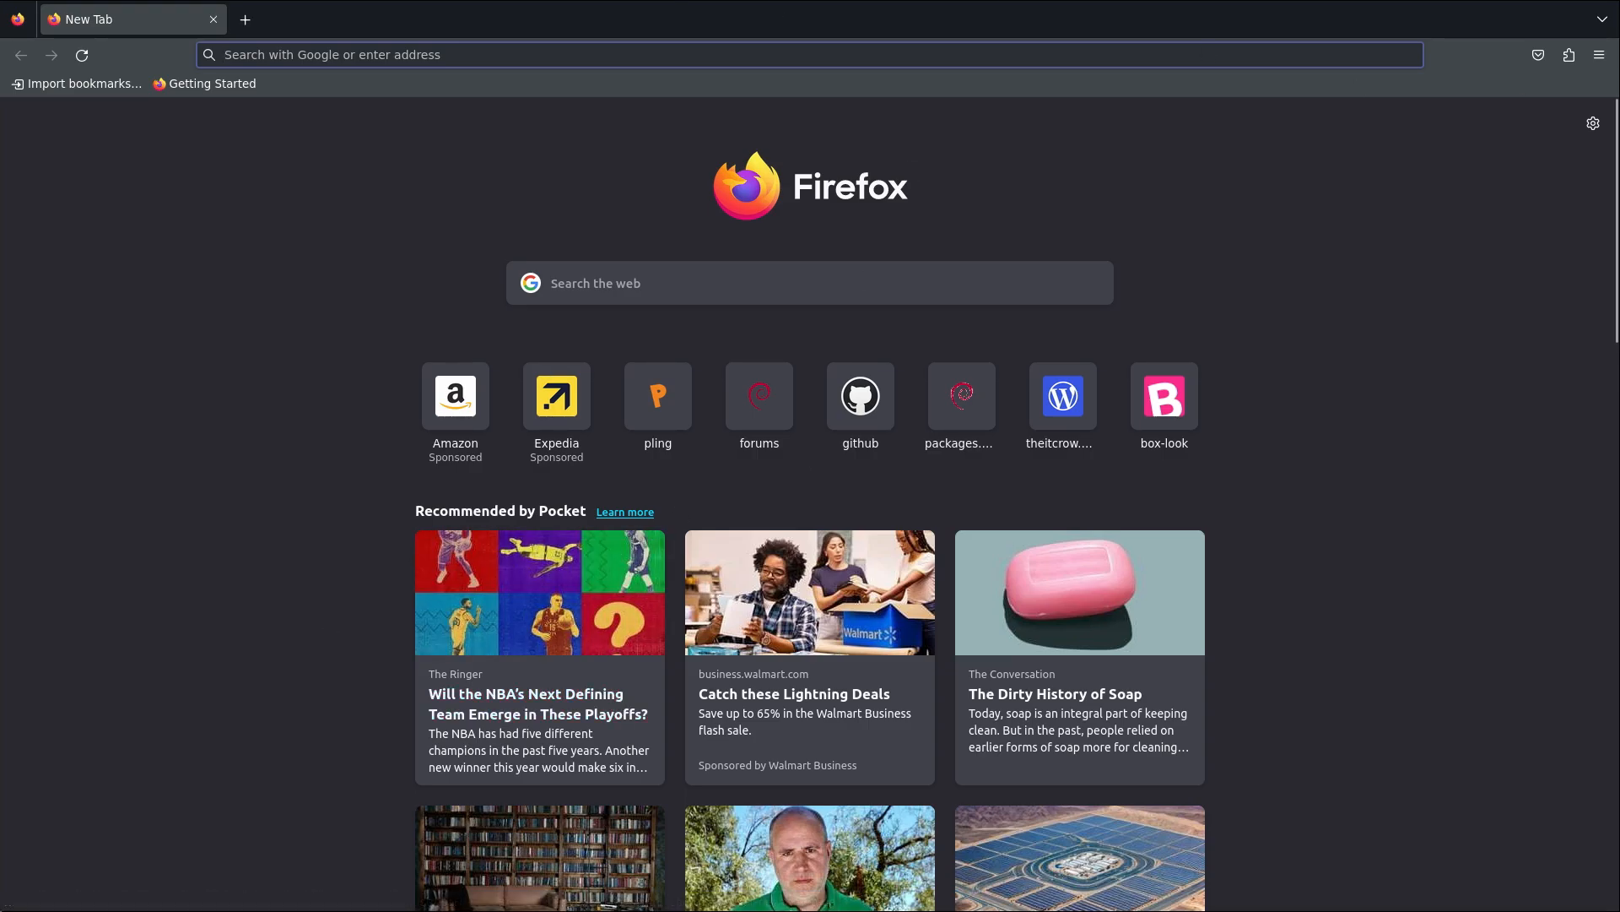
click(1600, 54)
click(1340, 269)
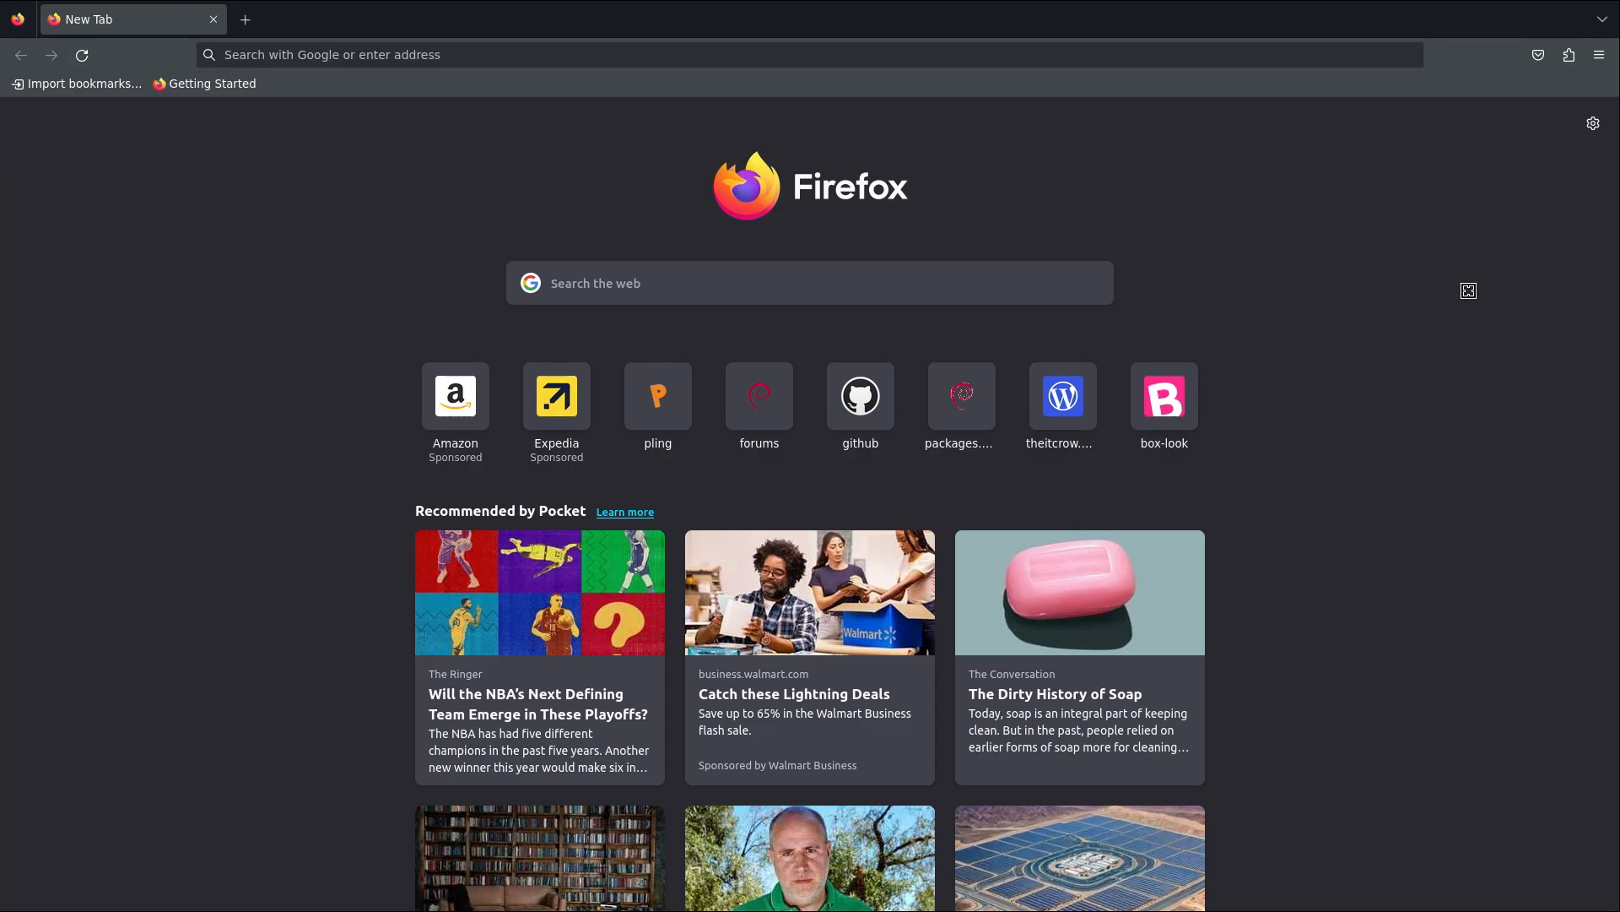
End the ratpoison session by running quit at the window manager's own command prompt
key(colon)
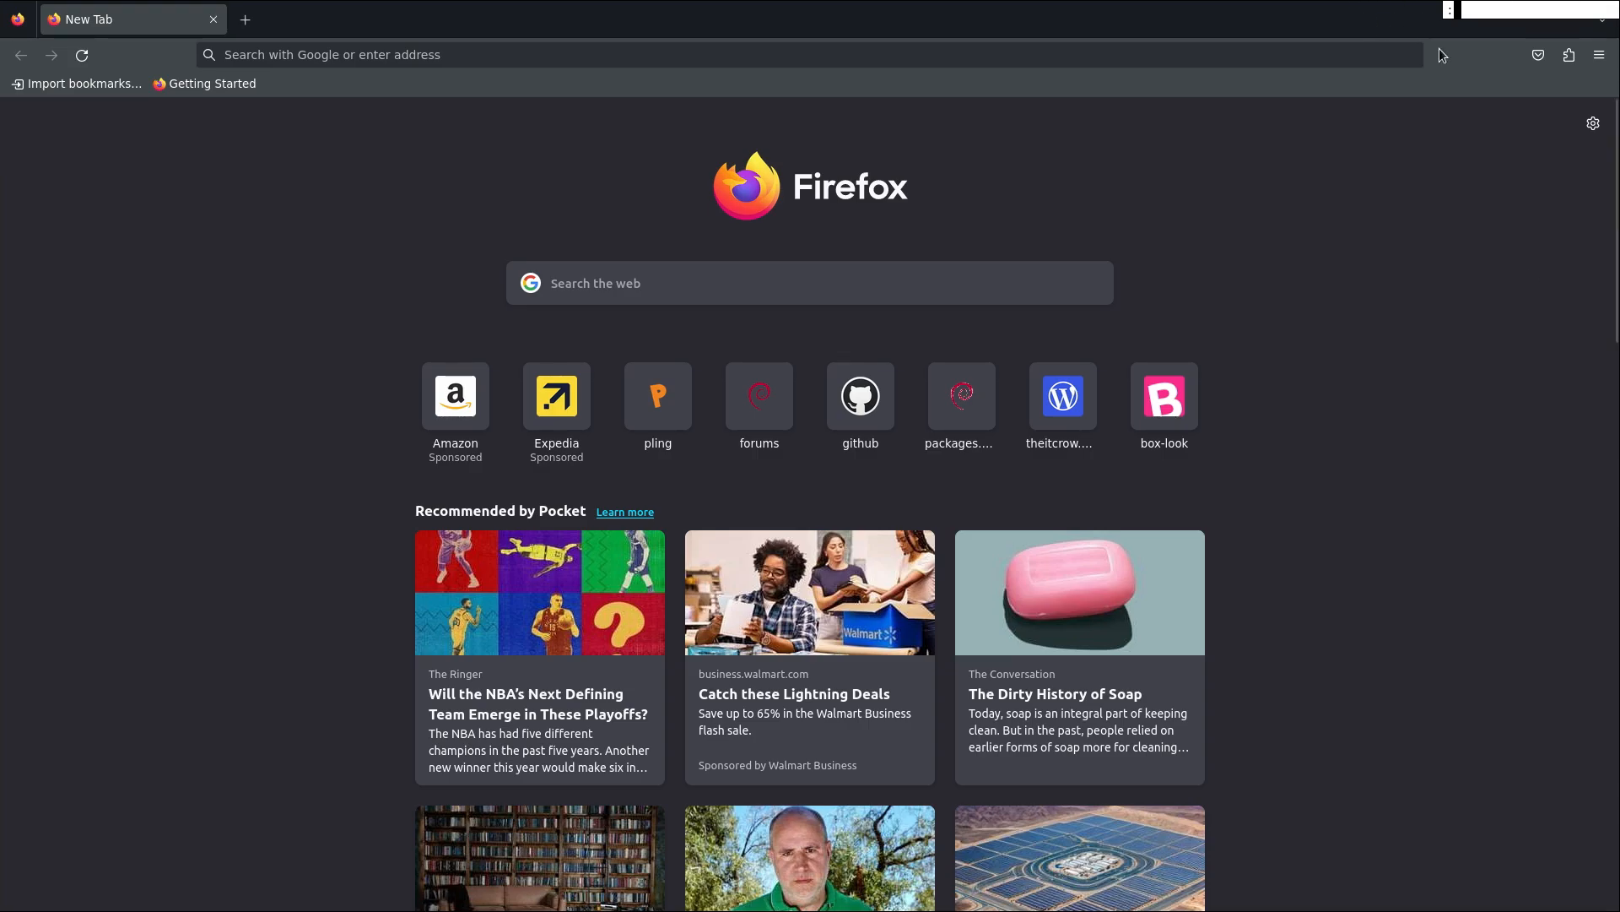
text(quit)
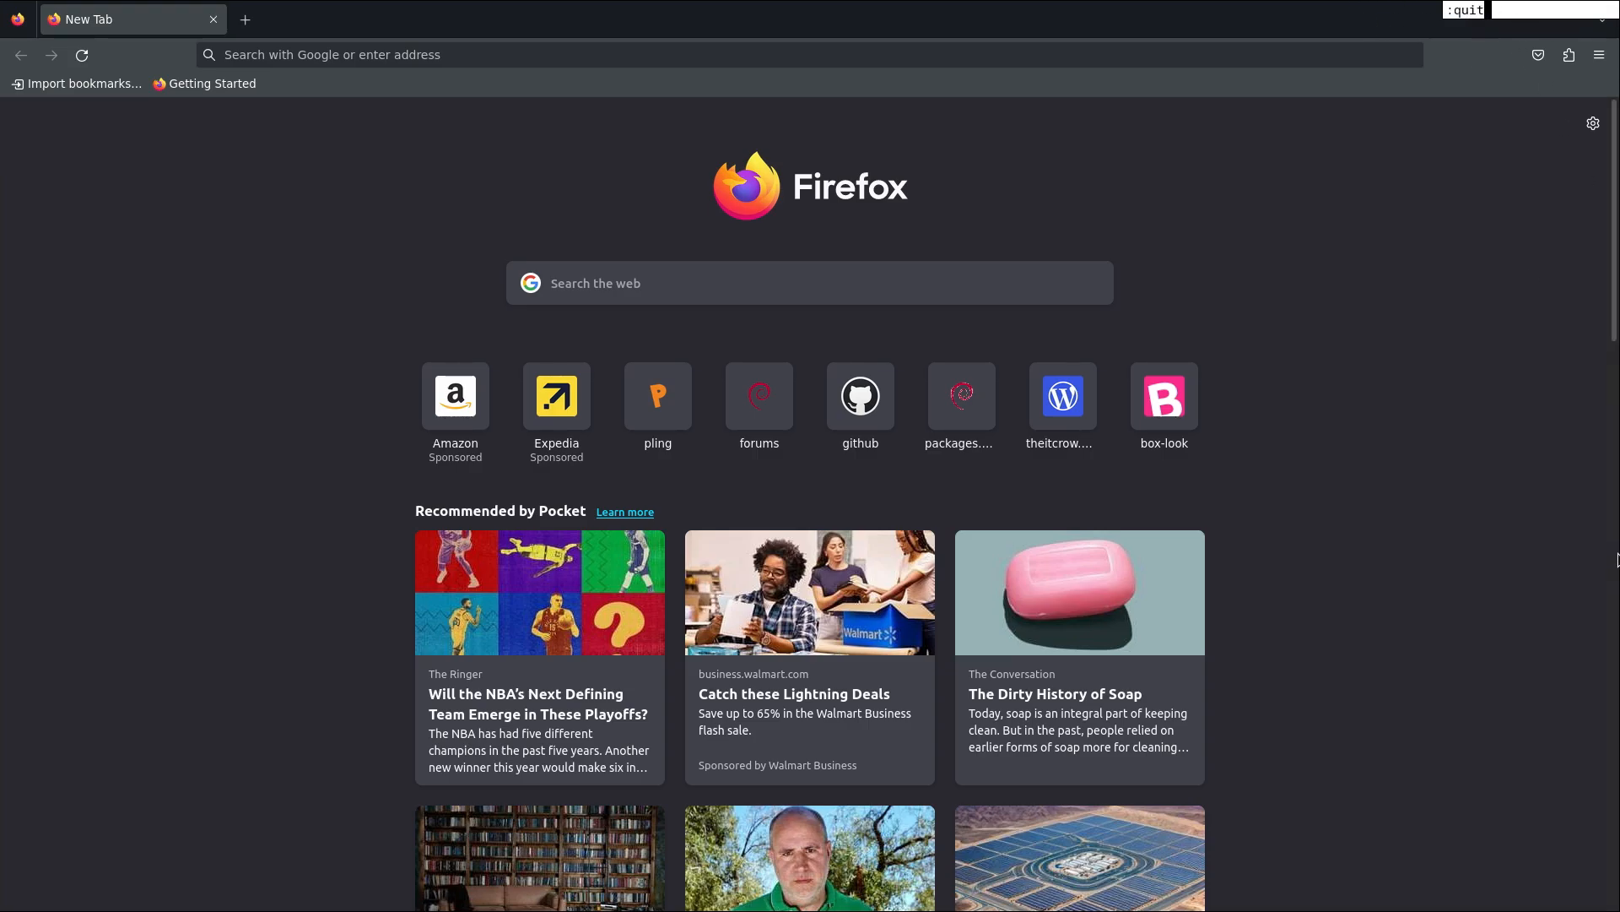
key(Return)
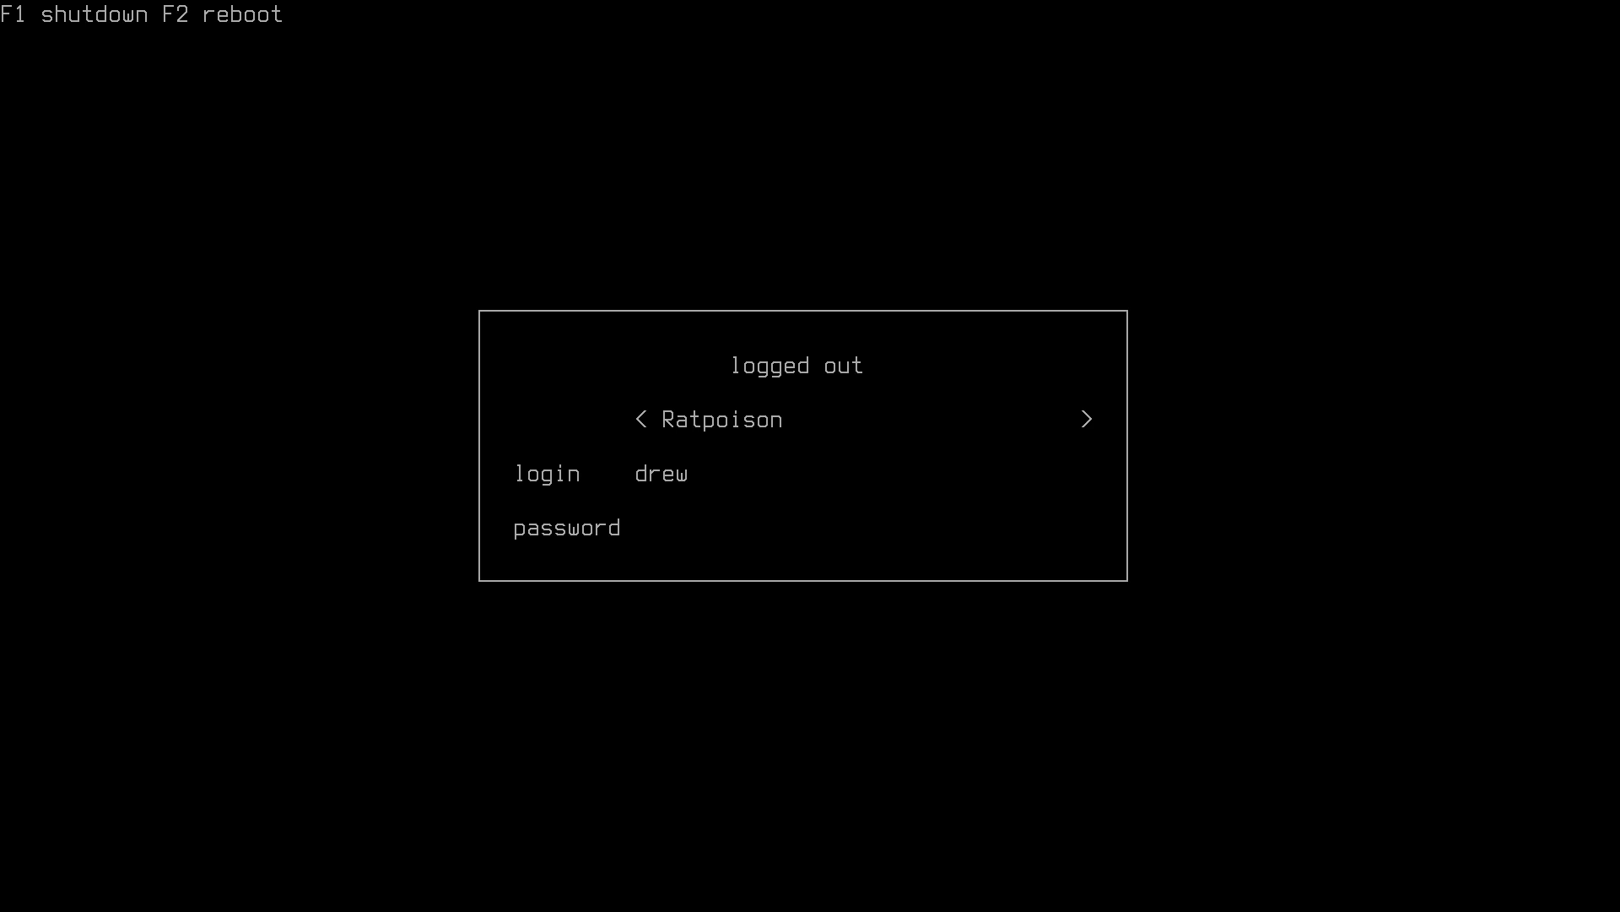
Log back in from the login screen, with Ratpoison as the session, by entering the account password
text(**)
key(Return)
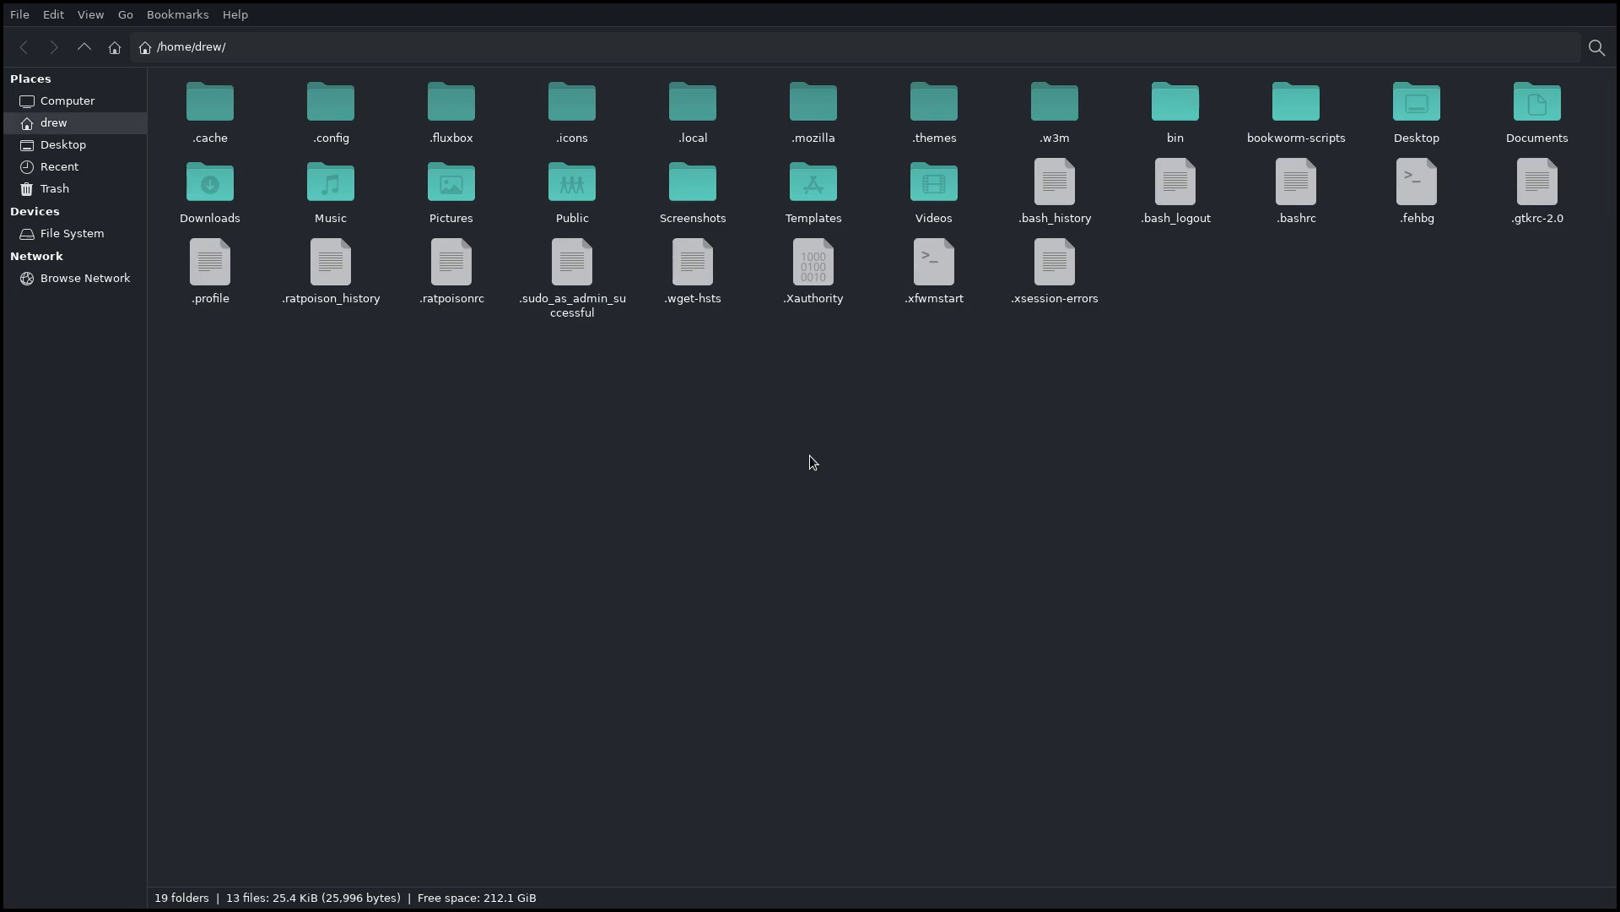
Open the .ratpoisonrc file from the home folder in Geany and go over its four exec startup lines
right_click(457, 271)
click(549, 290)
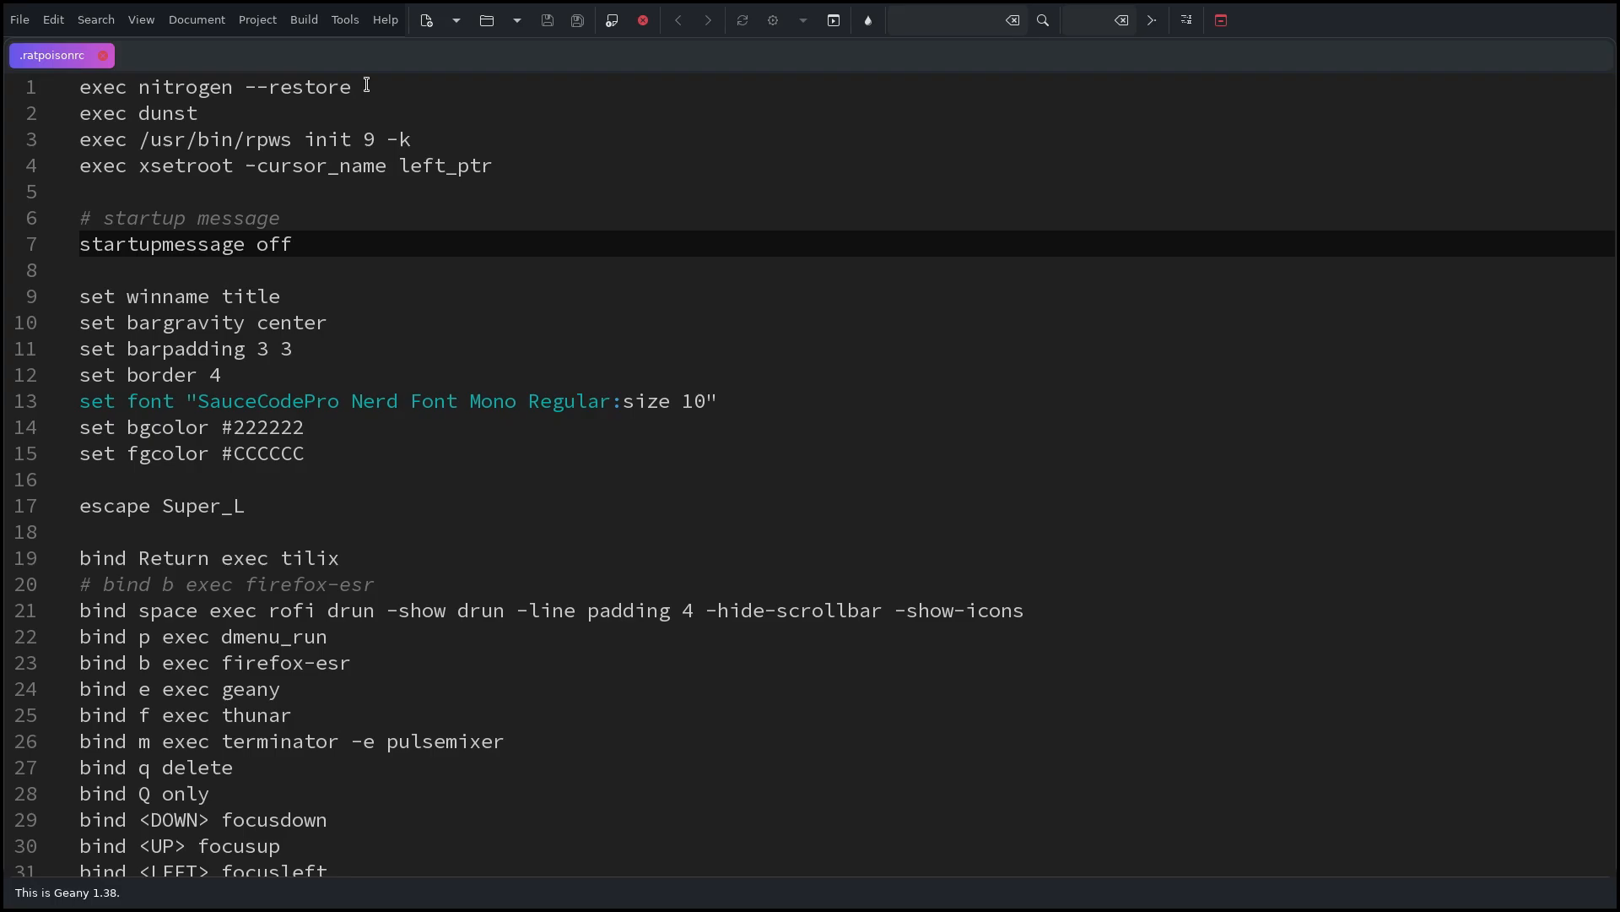
drag(366, 87, 77, 87)
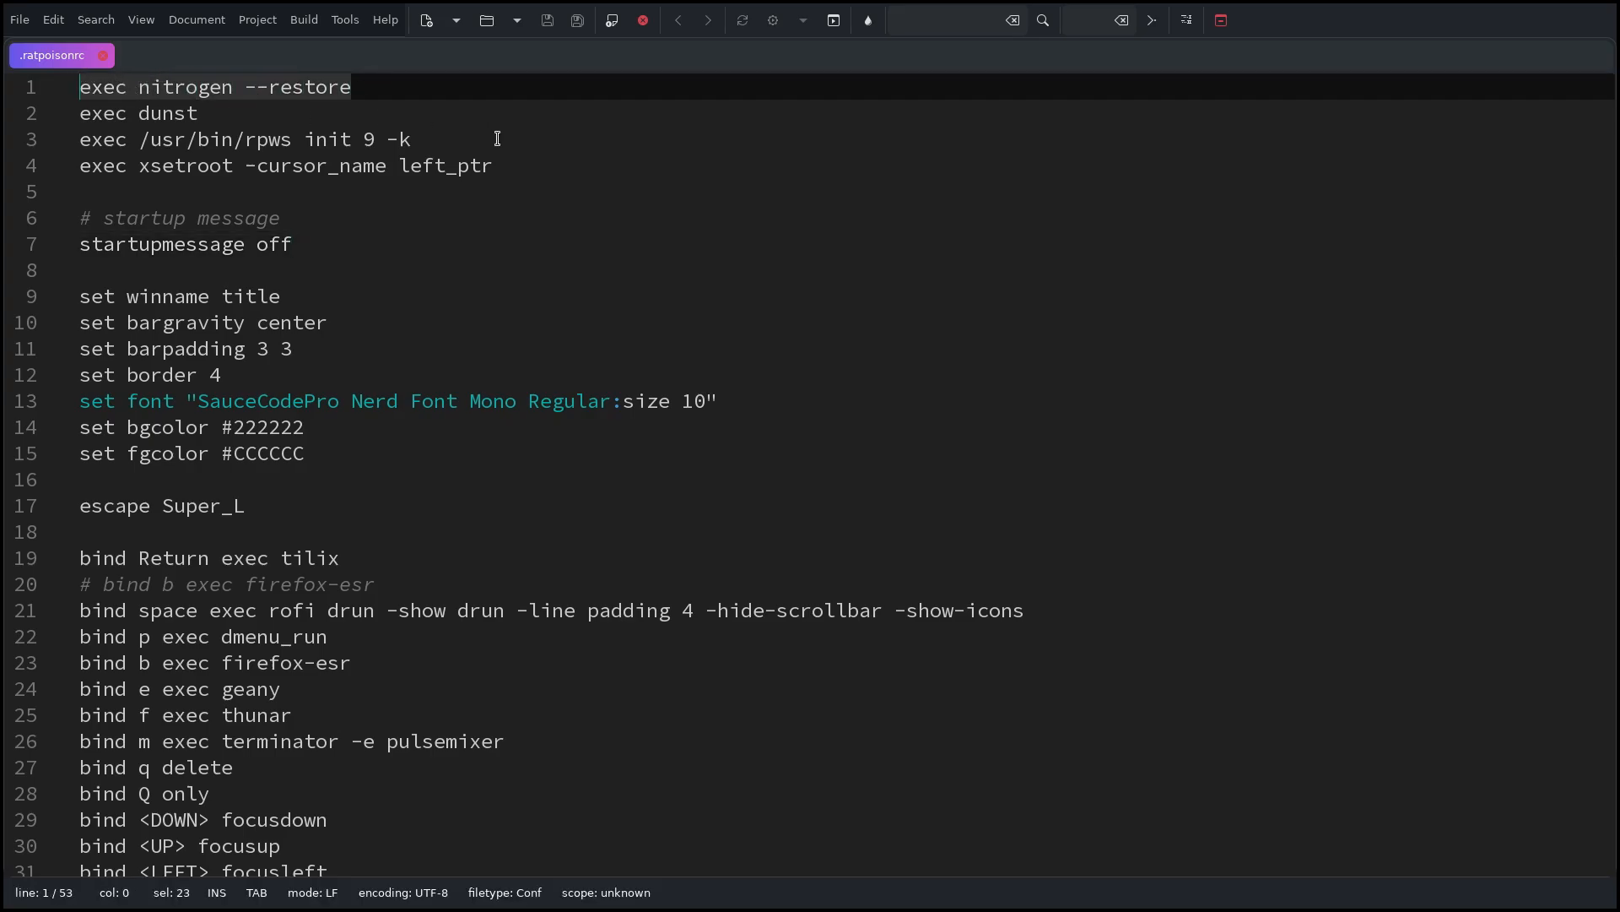
click(212, 110)
click(426, 140)
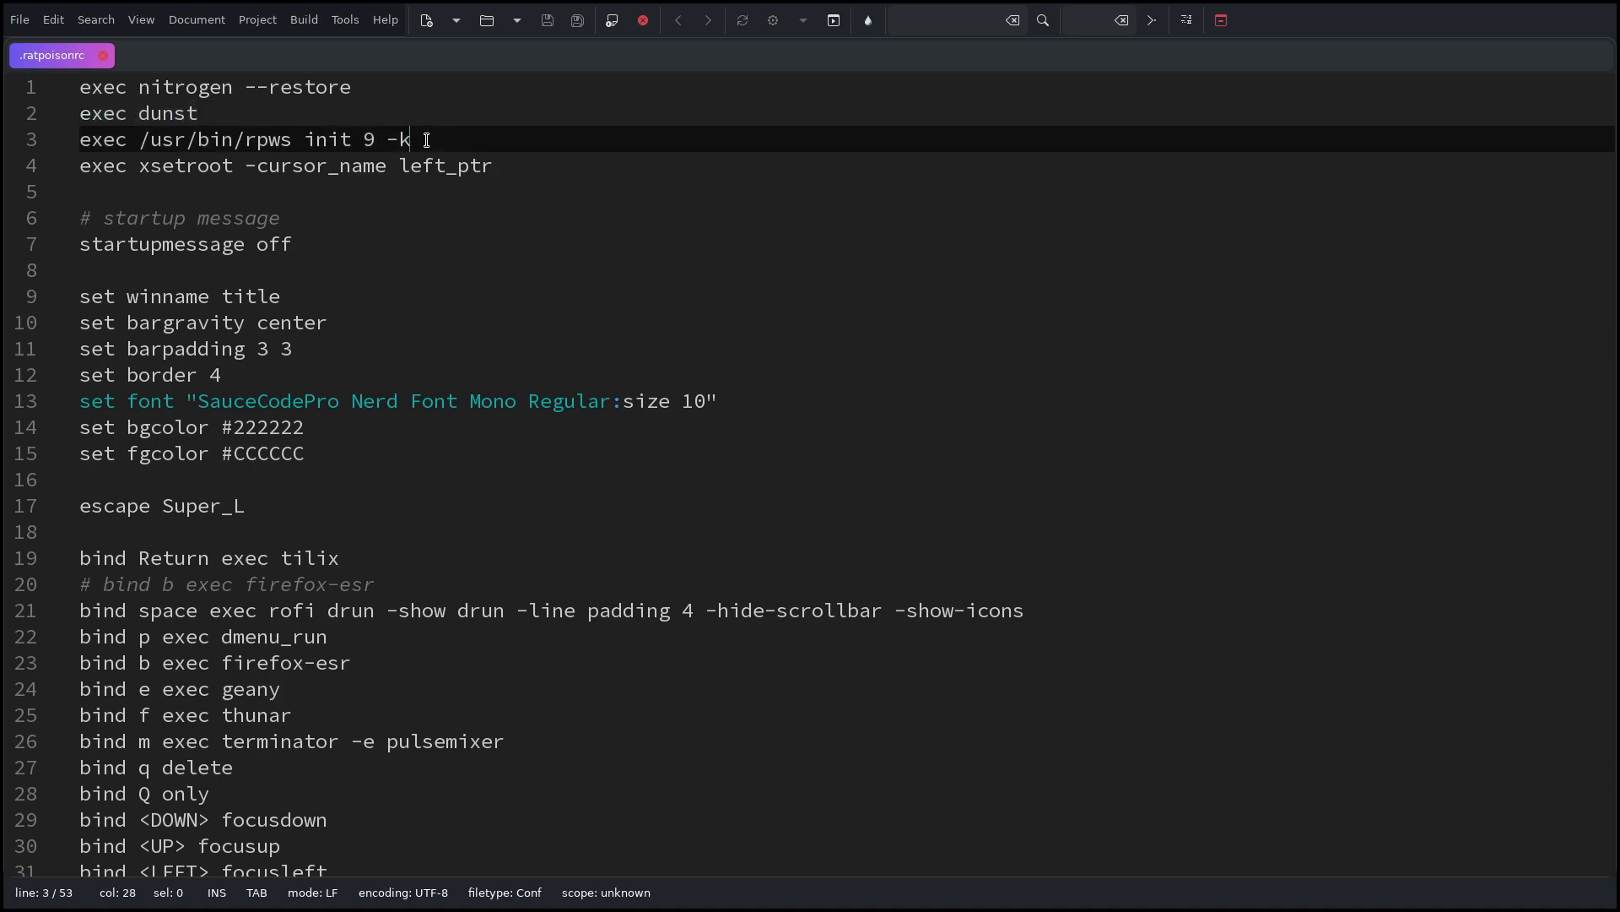
drag(427, 141, 363, 140)
drag(517, 165, 71, 167)
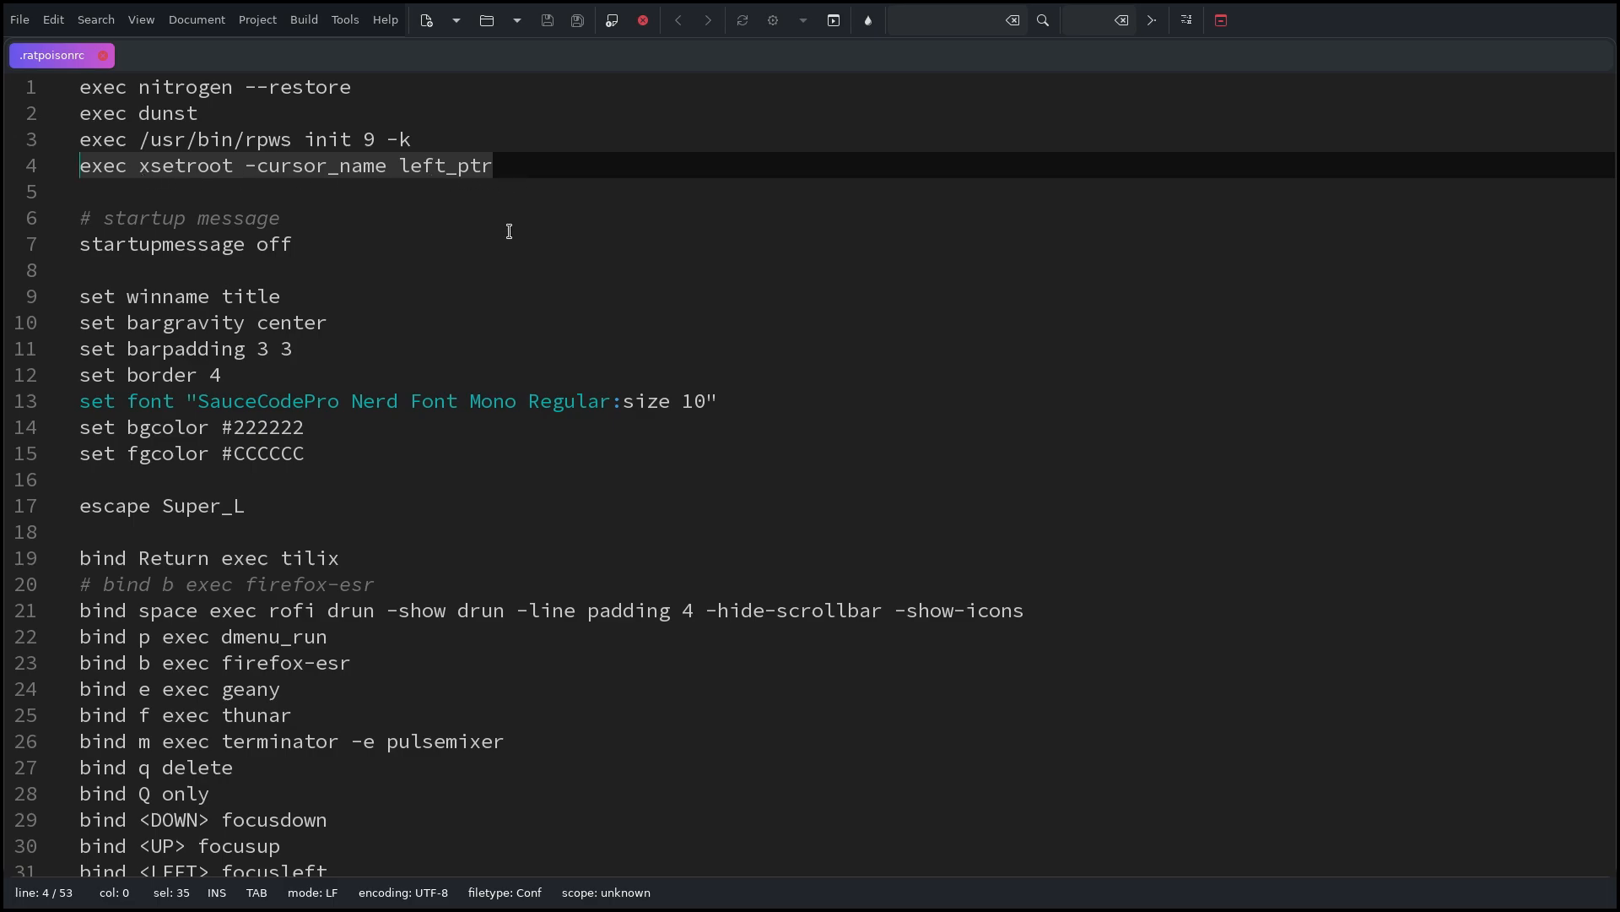
Comment out the exec dunst line in the ratpoison configuration
click(662, 248)
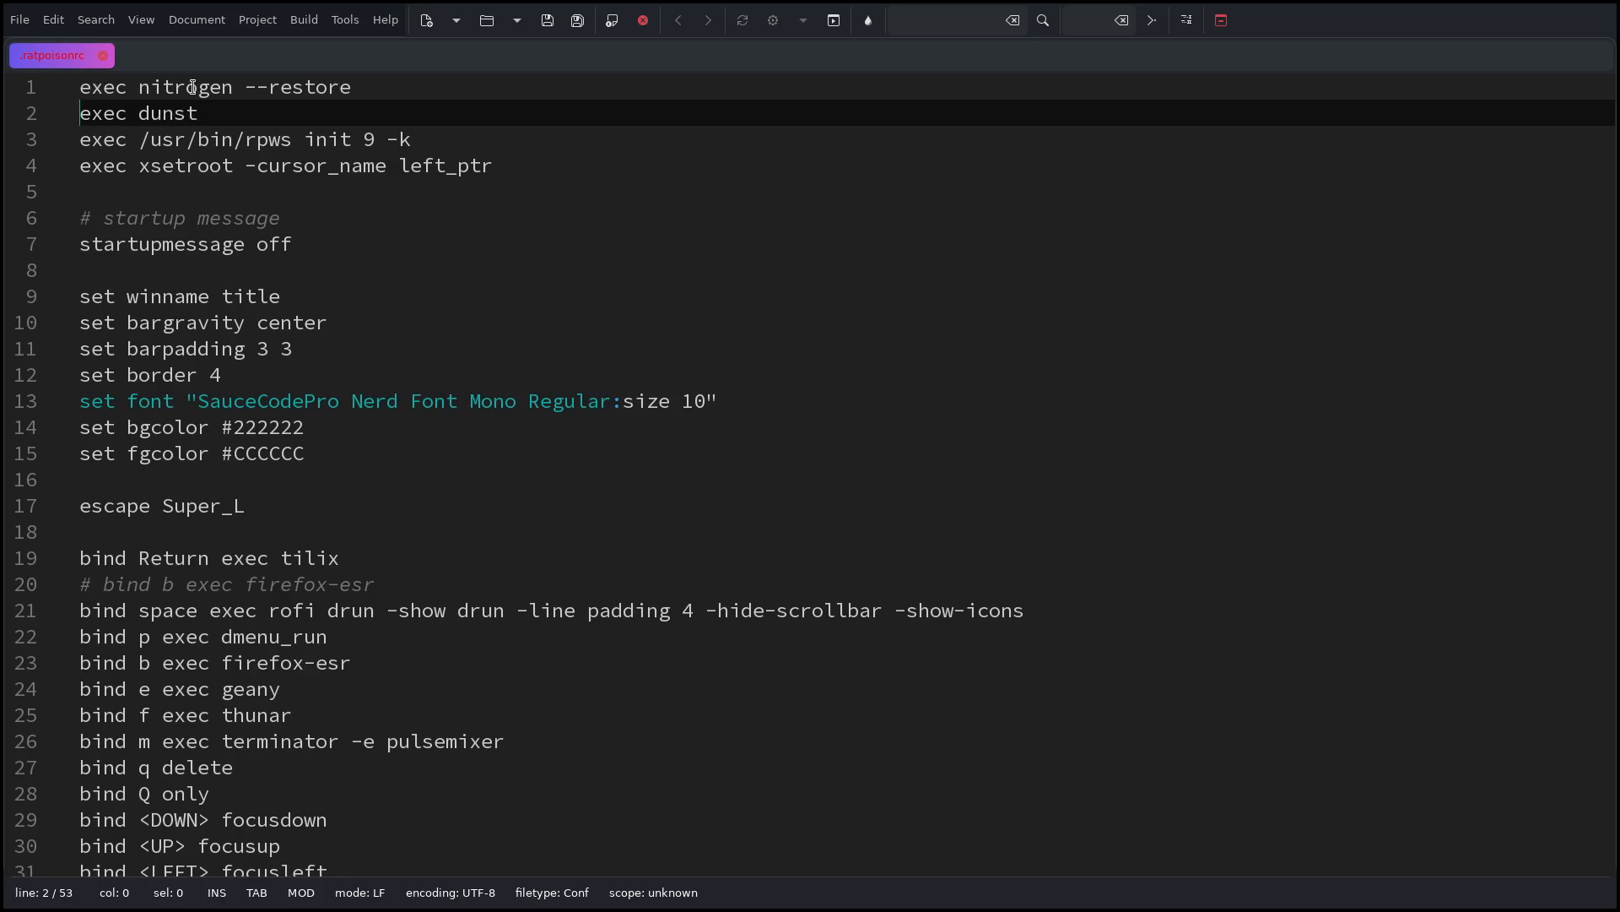
text(#)
Examine the startup message and bar appearance settings, and bring up ratpoison's command prompt to see how the bar looks
drag(287, 242, 79, 245)
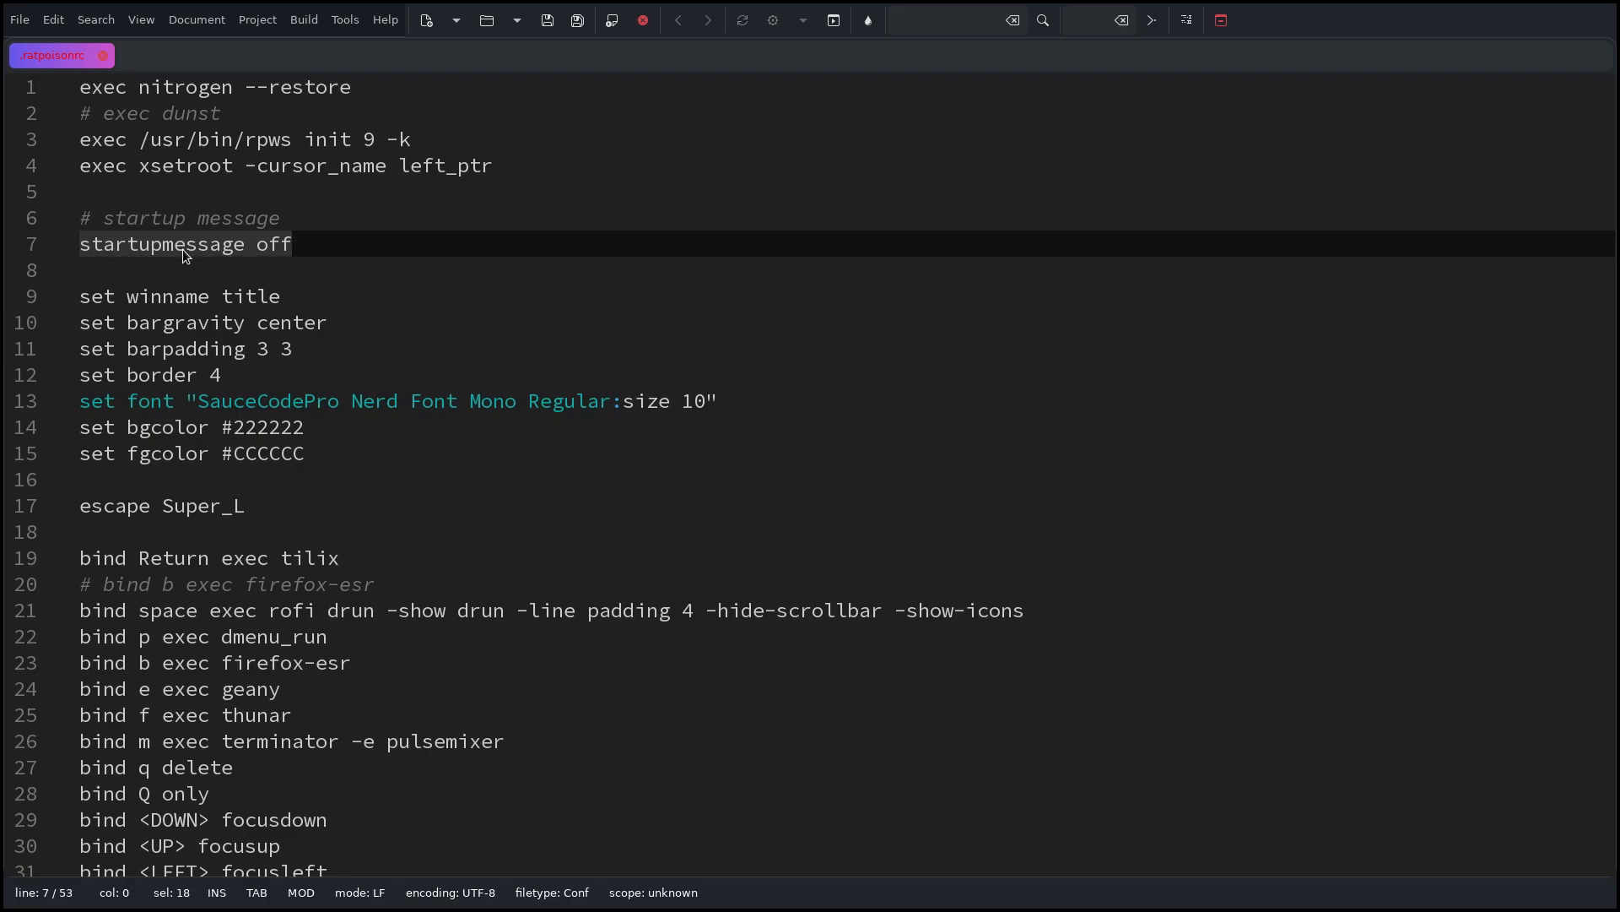
click(307, 248)
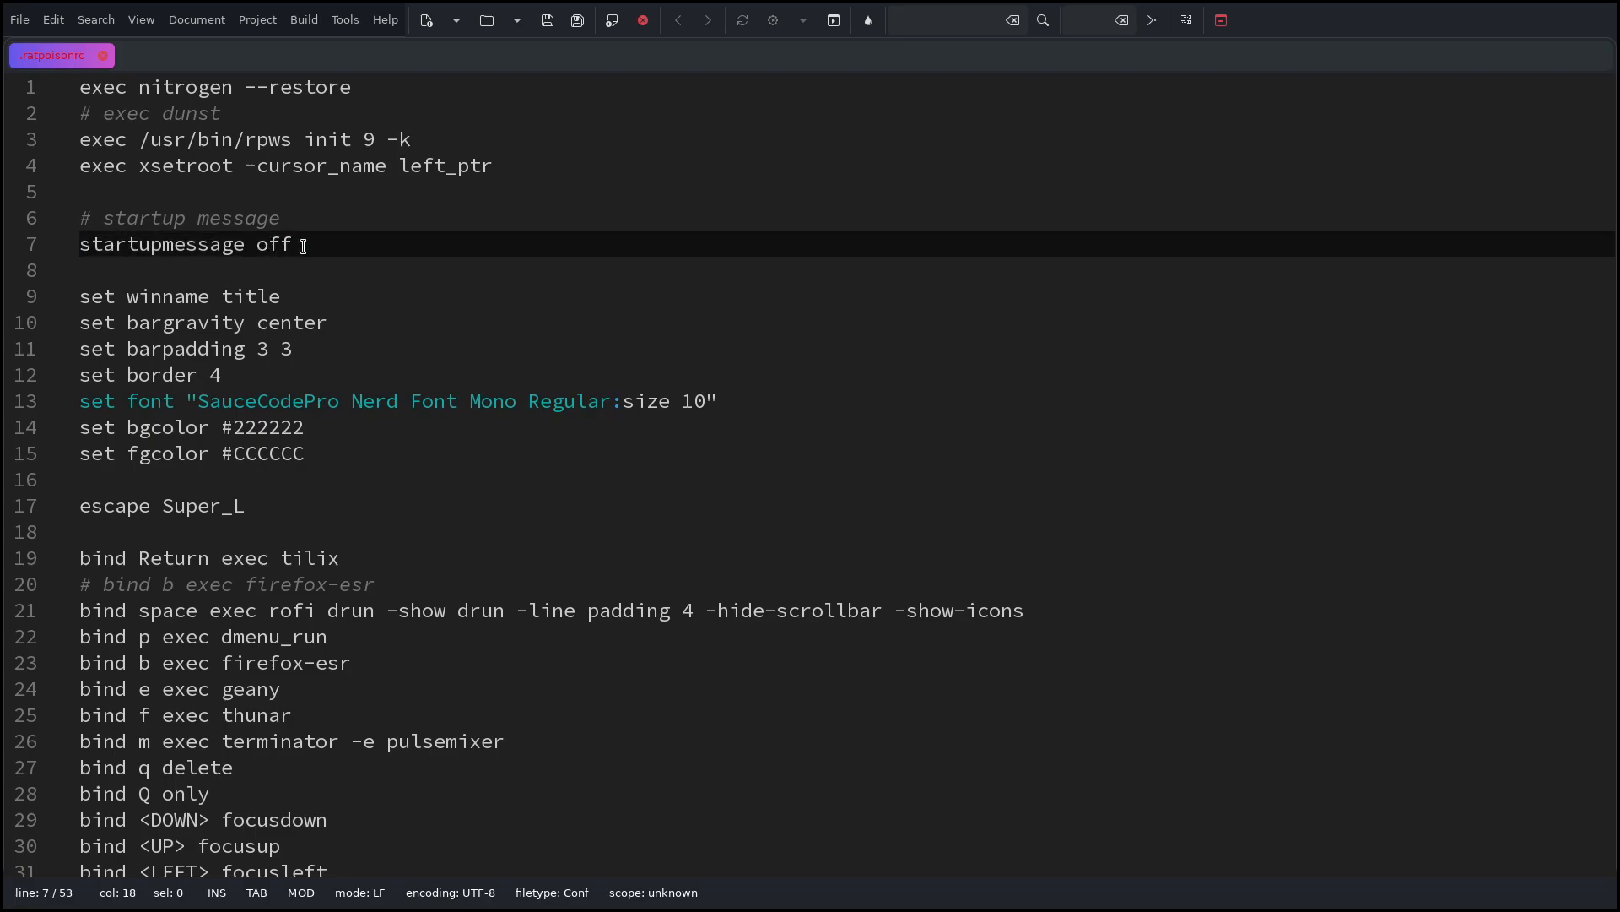
drag(302, 248, 70, 255)
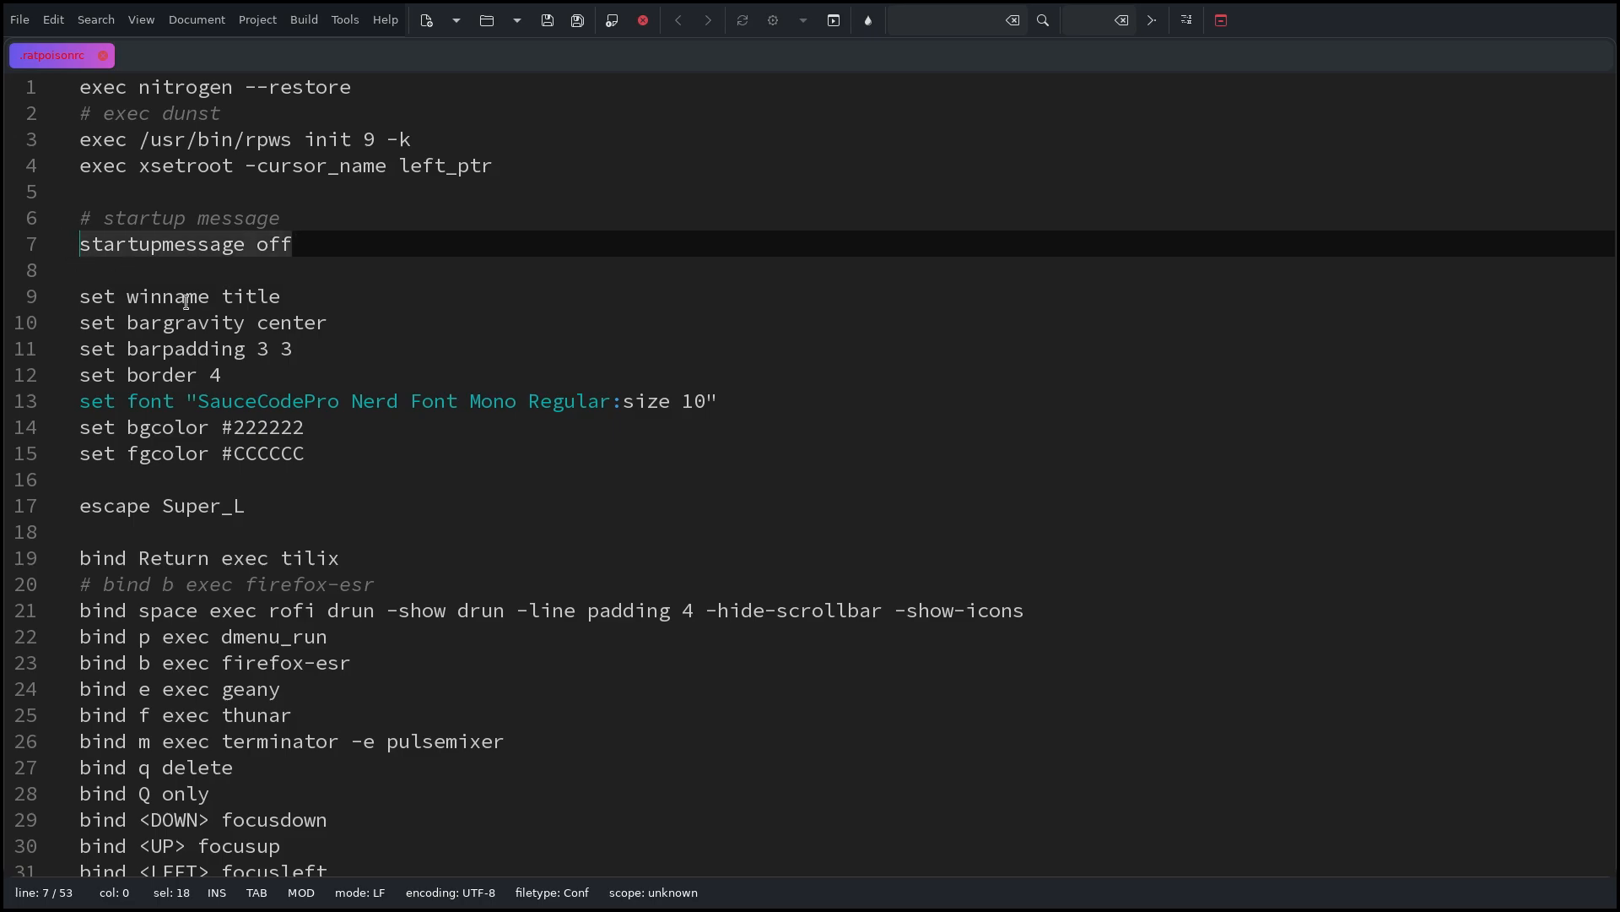
click(318, 456)
drag(318, 456, 66, 300)
click(758, 350)
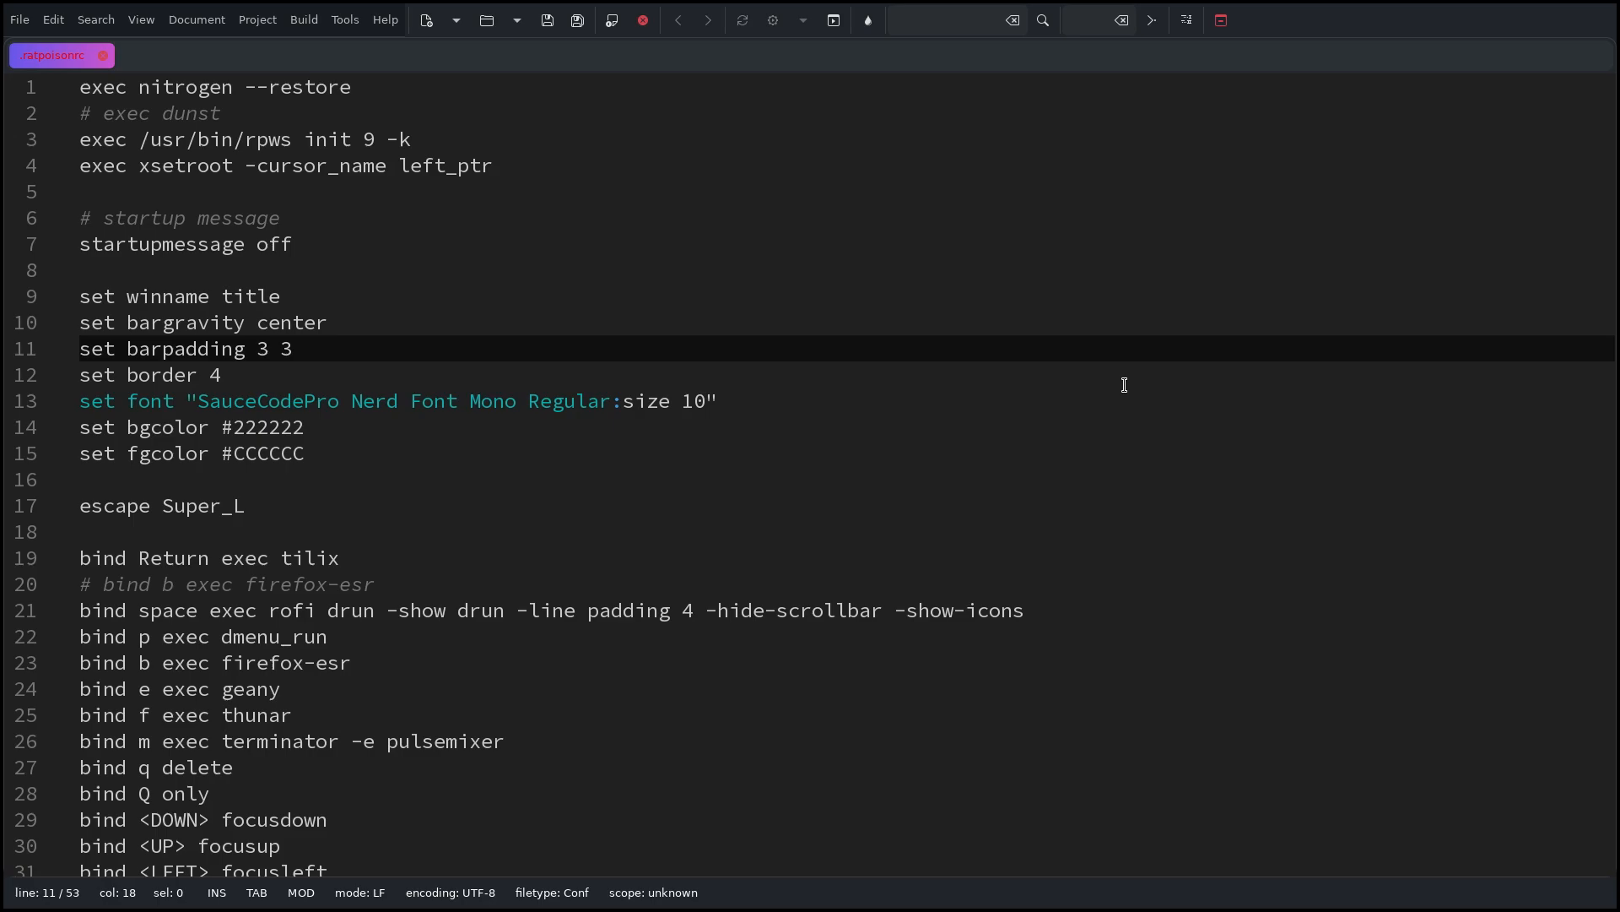
key(Super_L)
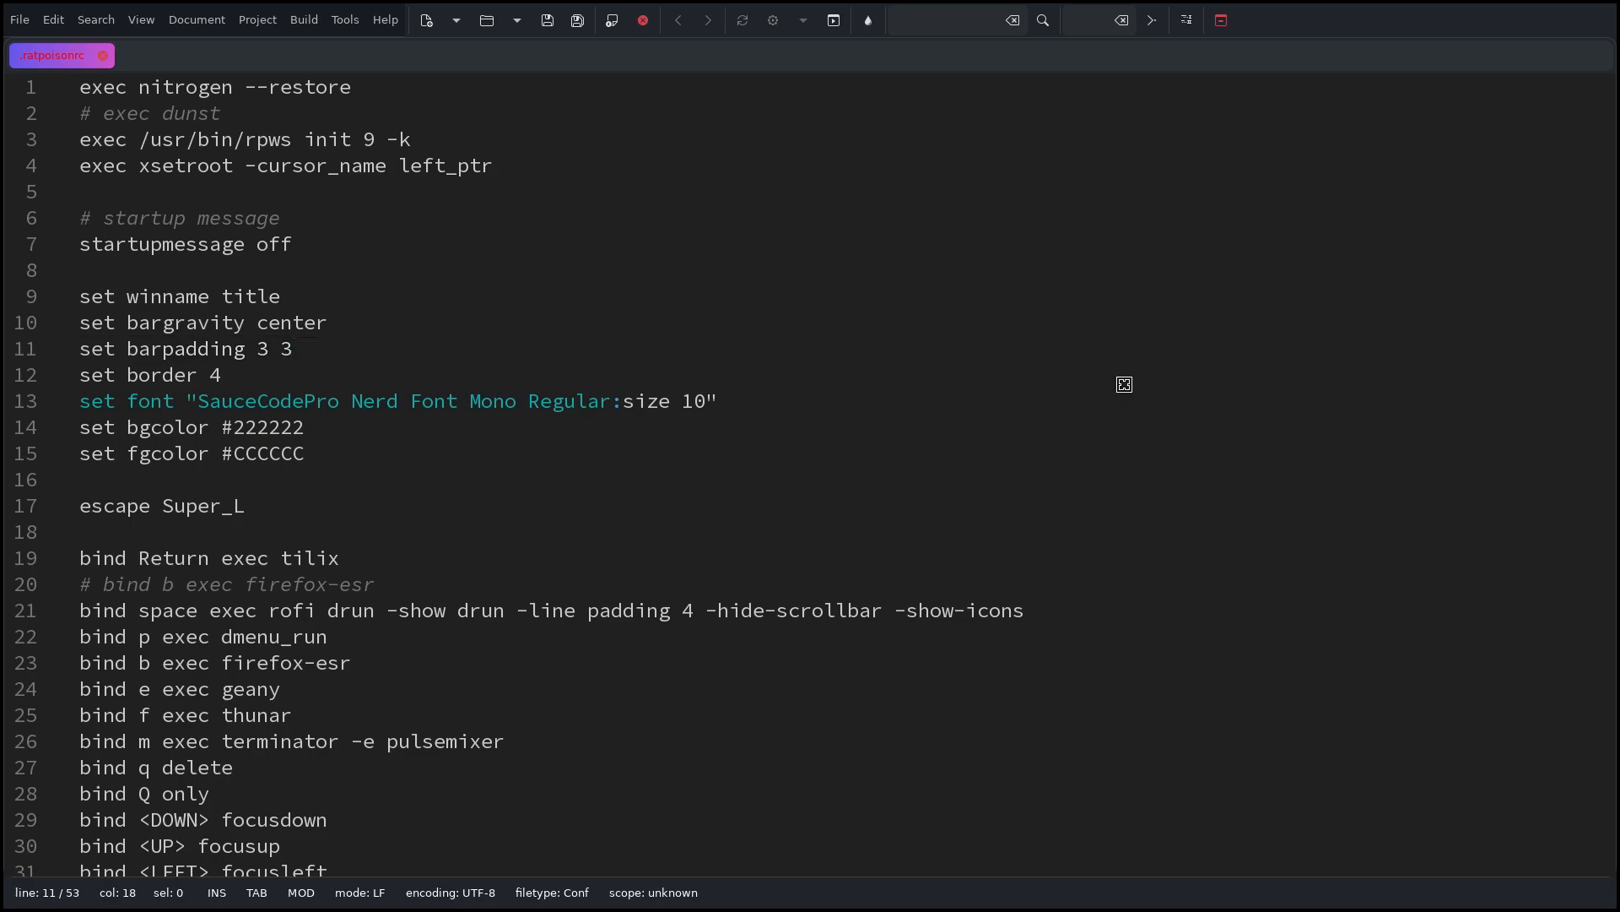
key(colon)
Highlight the escape Super_L line, enter restart and quit in turn at ratpoison's command prompt without running them, and dismiss the prompt
drag(251, 505, 83, 513)
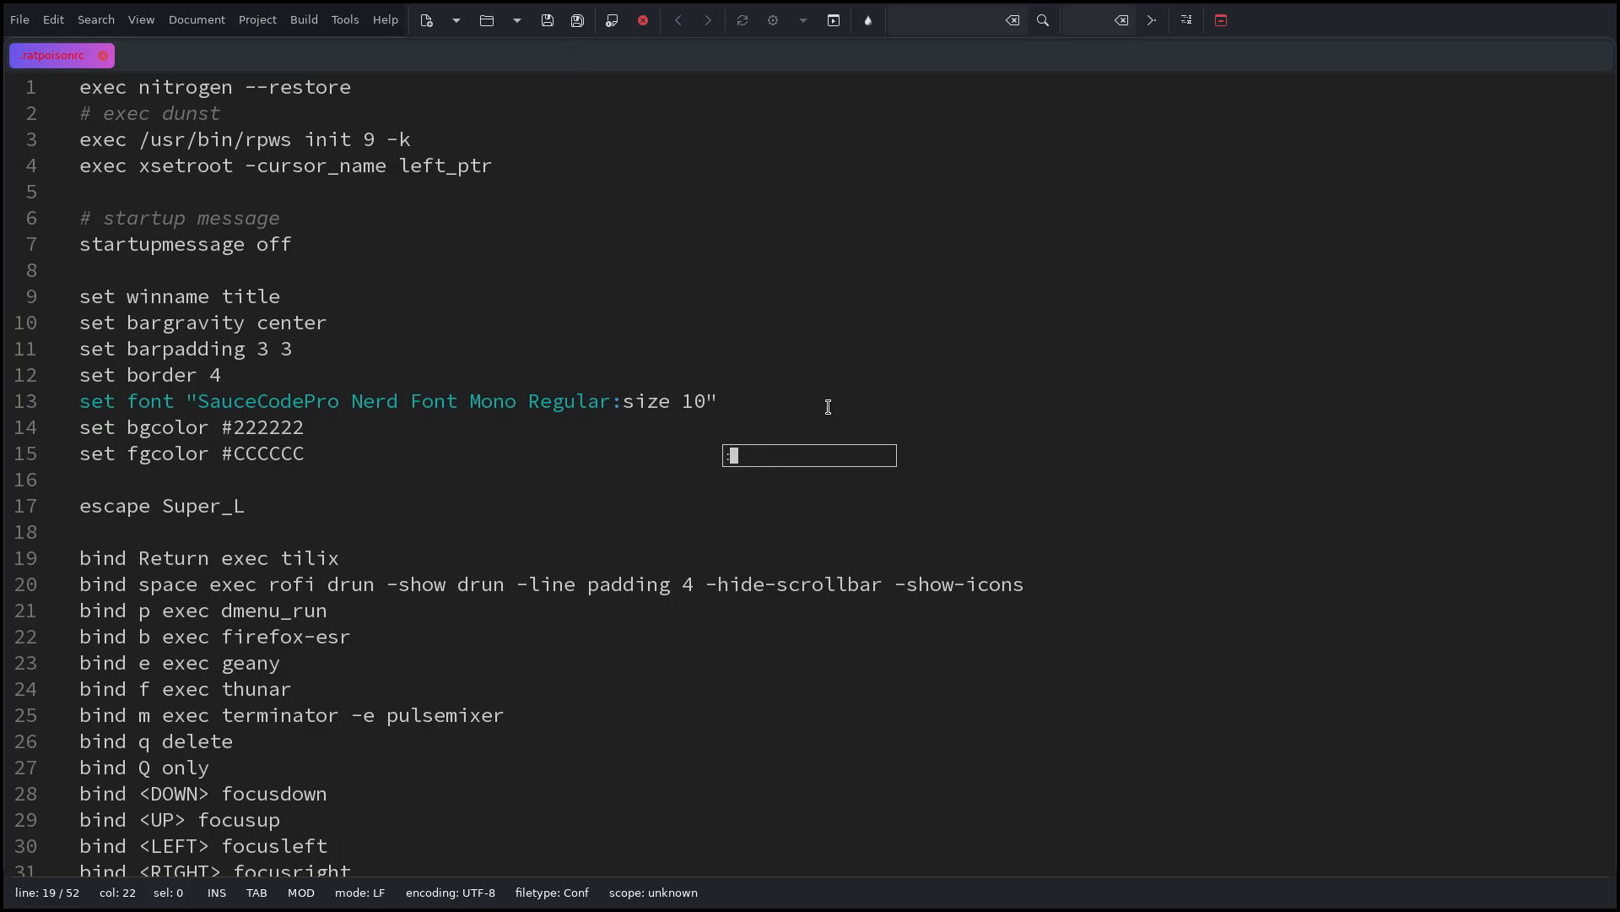
text(restart)
key(BackSpace)
key(BackSpace)
key(BackSpace)
key(BackSpace)
key(BackSpace)
key(BackSpace)
key(BackSpace)
text(quit)
key(BackSpace)
key(BackSpace)
key(BackSpace)
key(BackSpace)
key(BackSpace)
key(Escape)
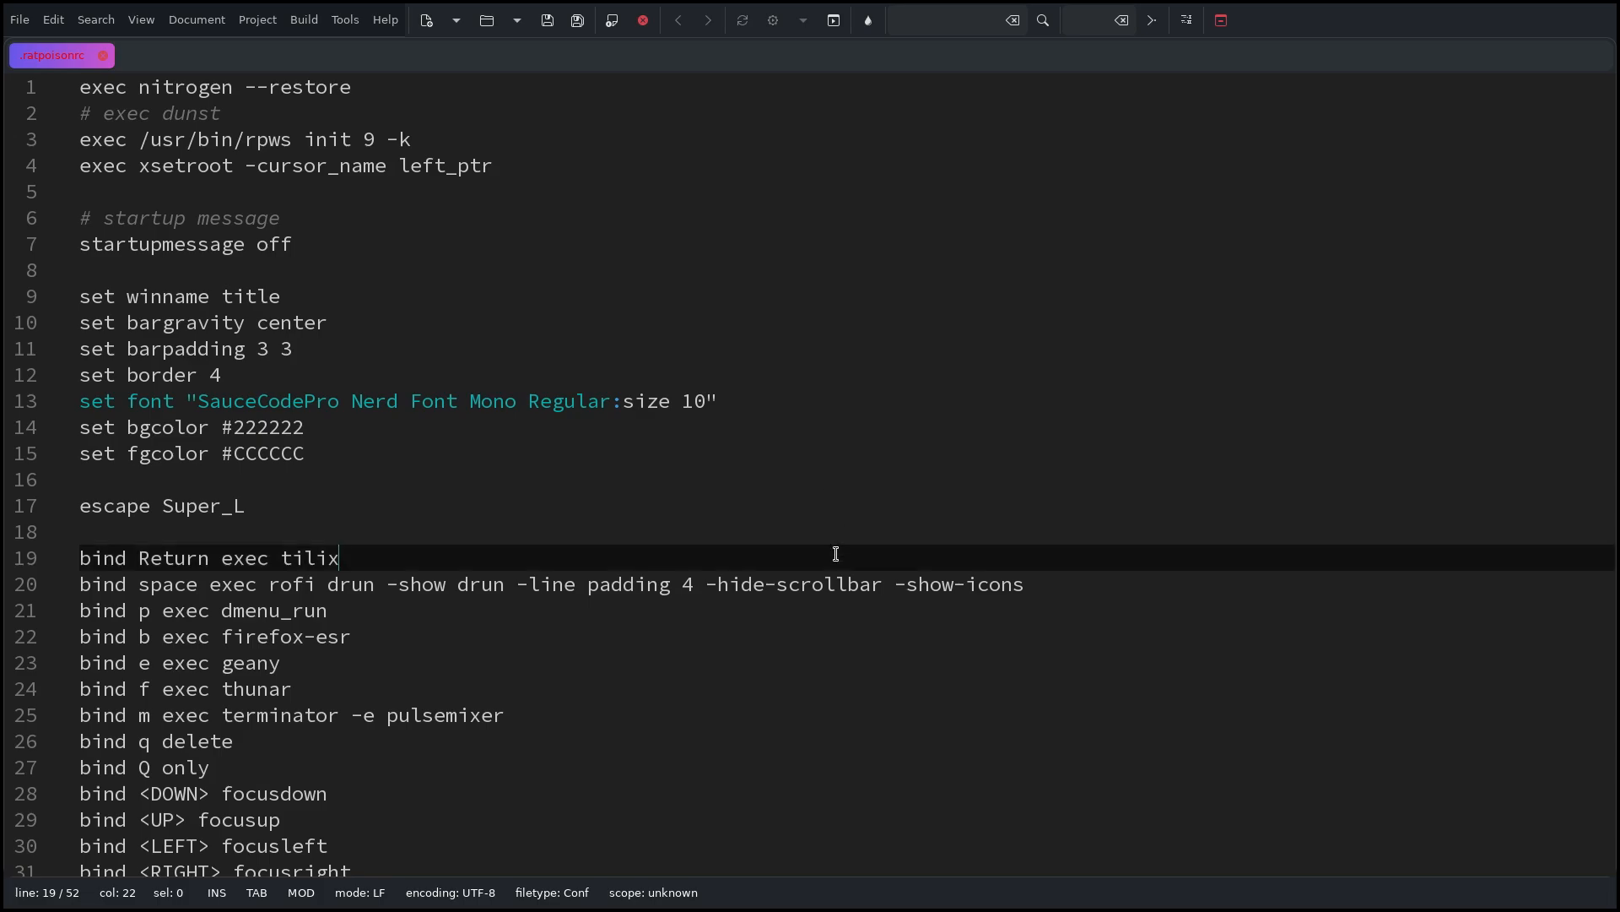
Examine the block of application and focus key bindings, singling out the firefox-esr binding
scroll(413, 481, down, 3)
scroll(419, 480, up, 2)
scroll(422, 481, up, 2)
scroll(361, 524, down, 3)
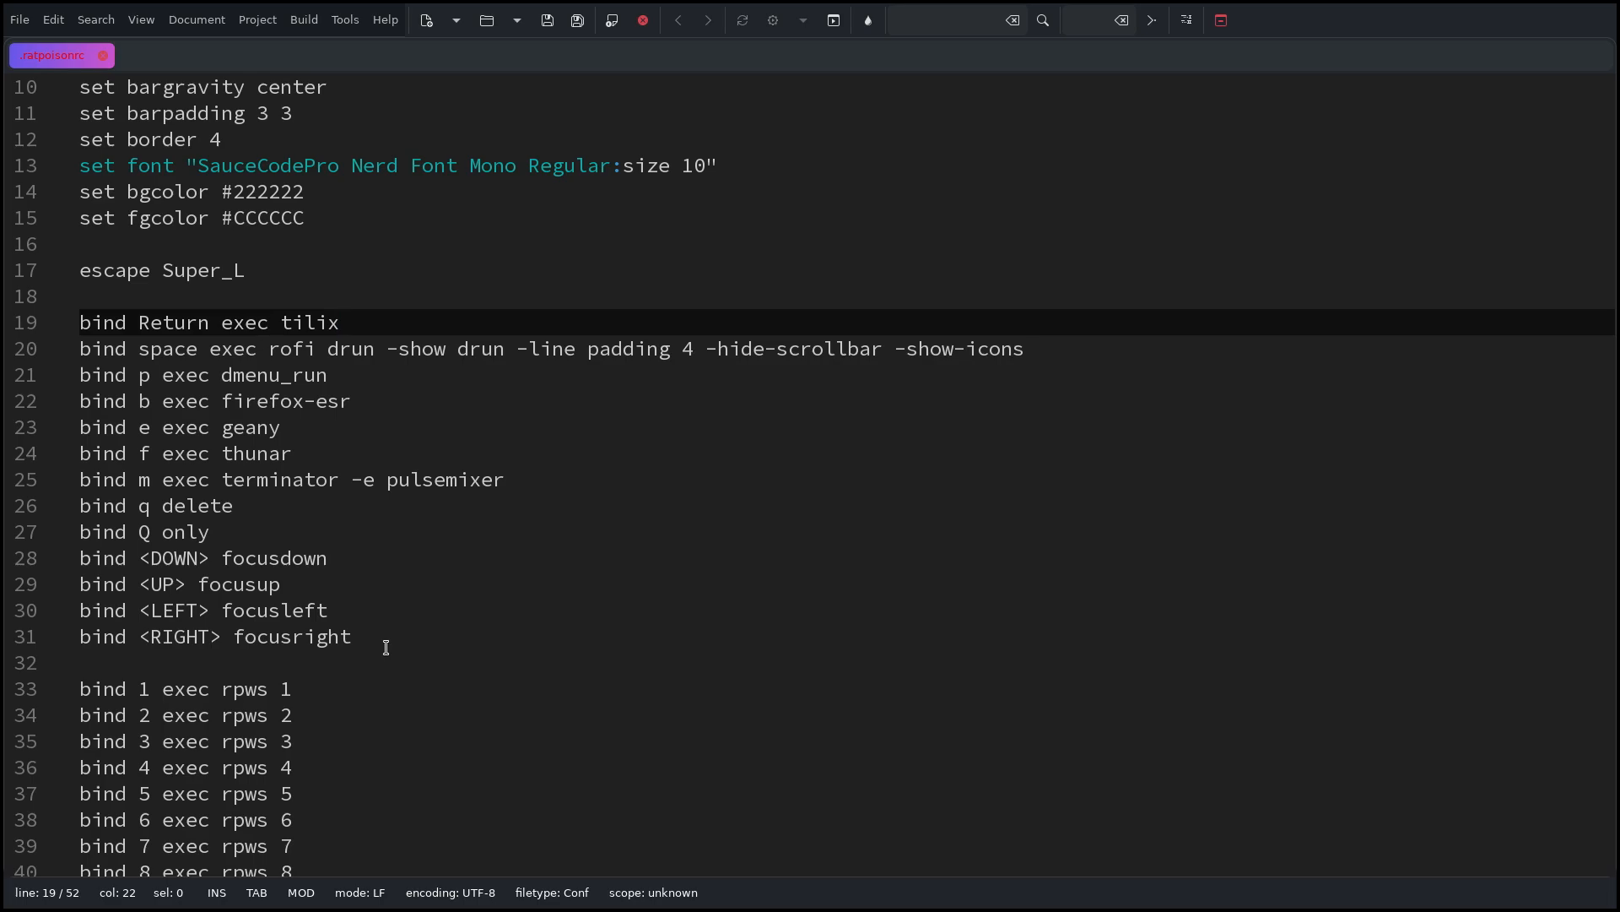
drag(385, 647, 72, 333)
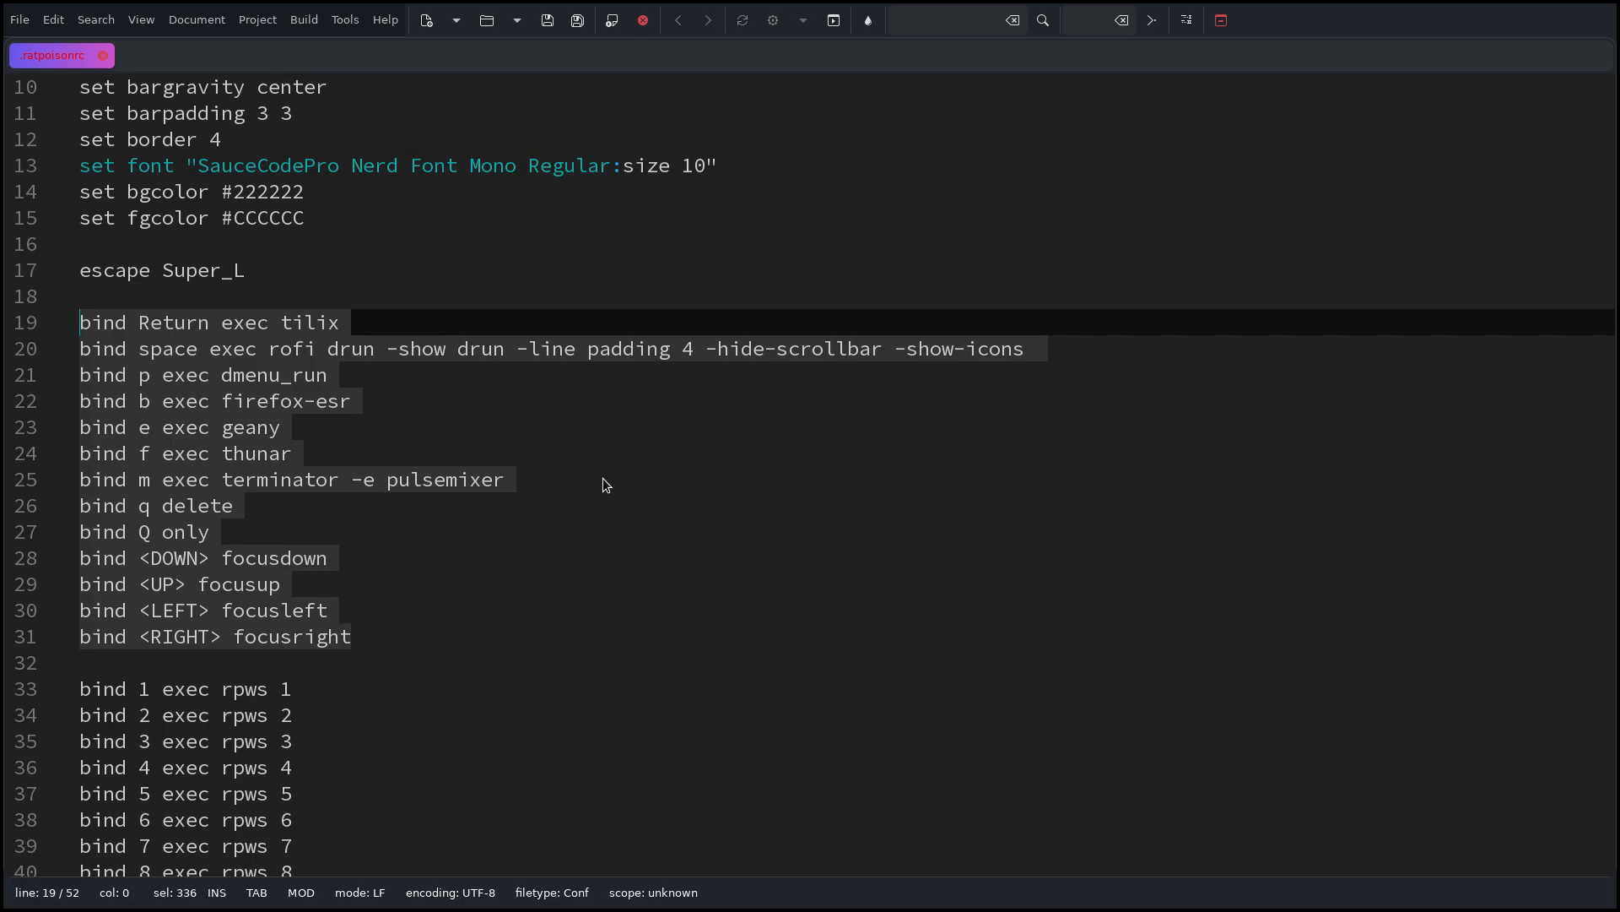
click(375, 396)
drag(375, 396, 73, 407)
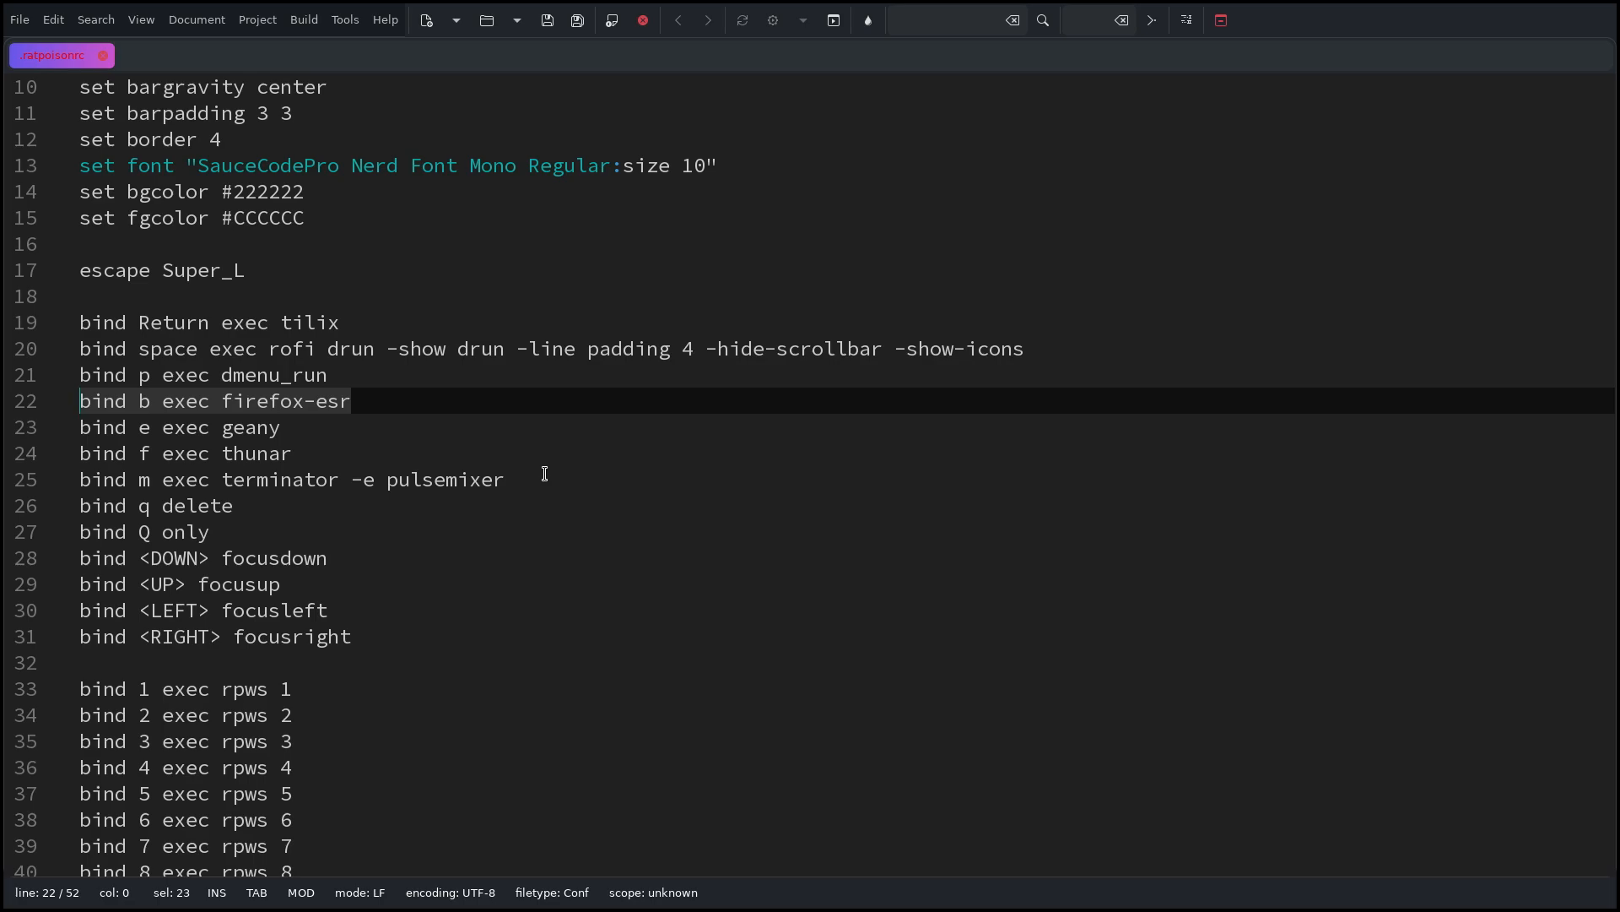
Try the s- modifier in front of b in the firefox-esr binding, compare it with the escape key, and remove it again
click(144, 401)
text(s-)
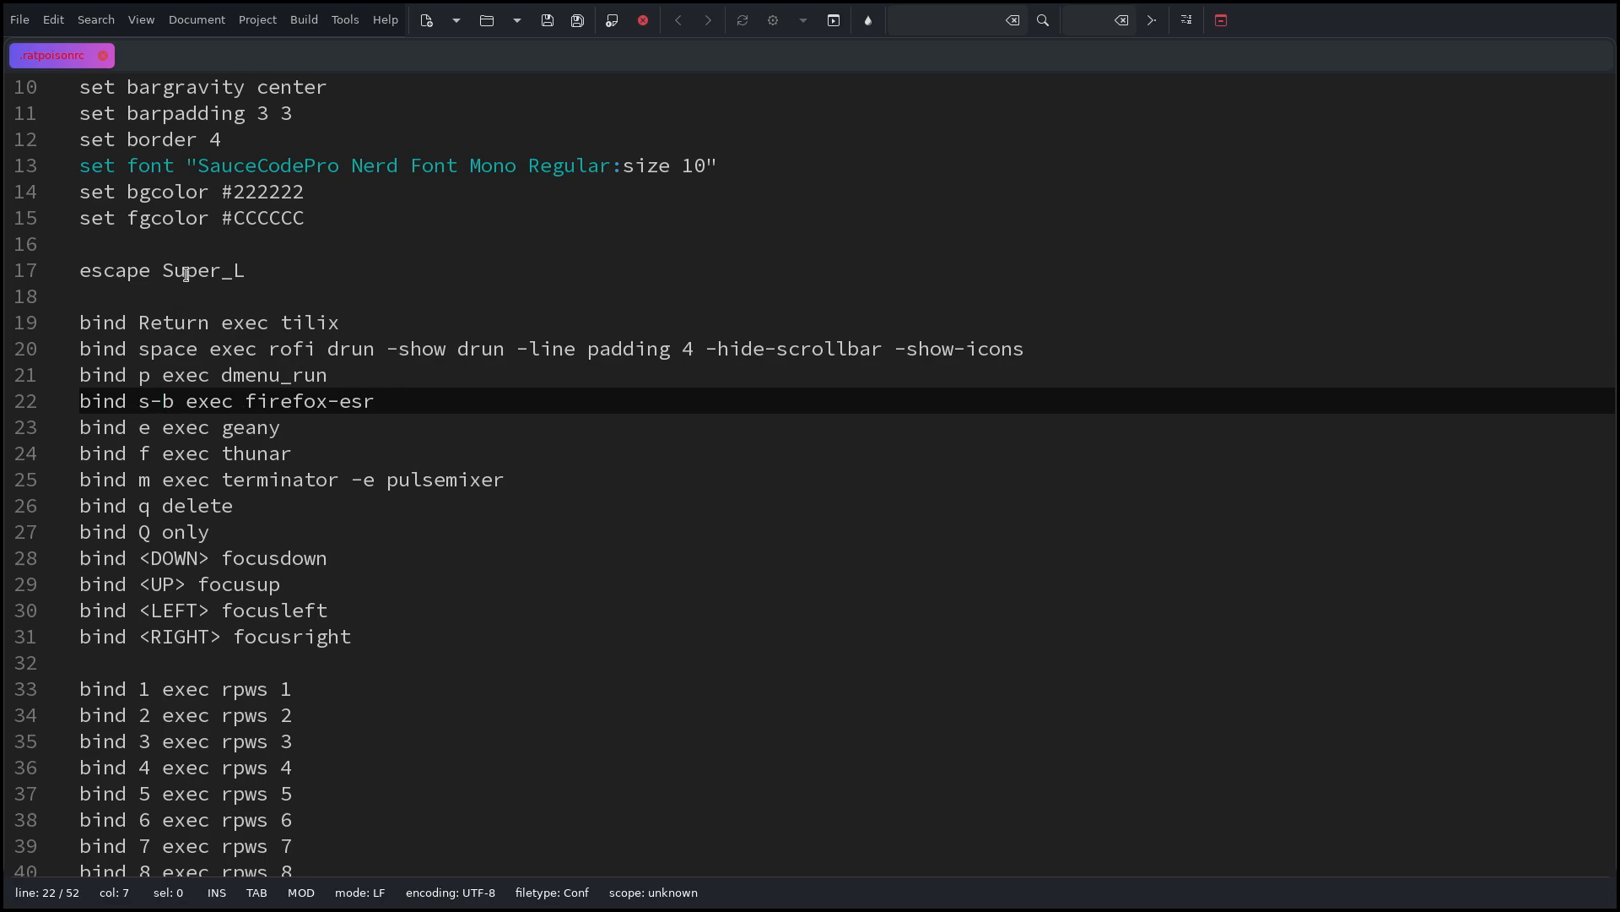
drag(162, 270, 261, 270)
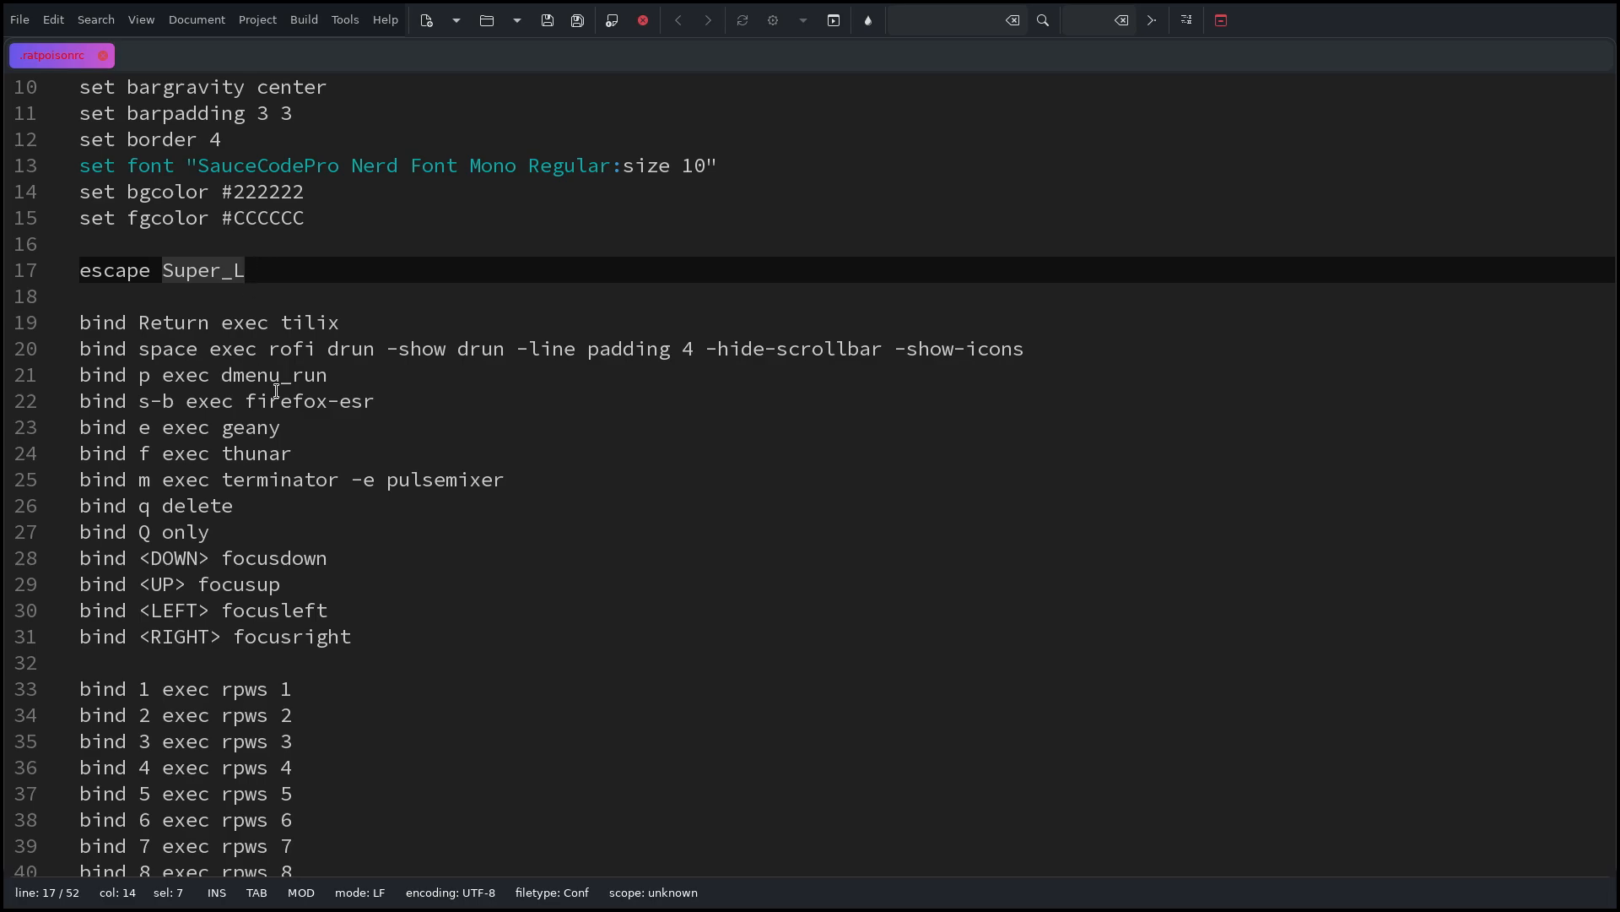
click(162, 403)
key(BackSpace)
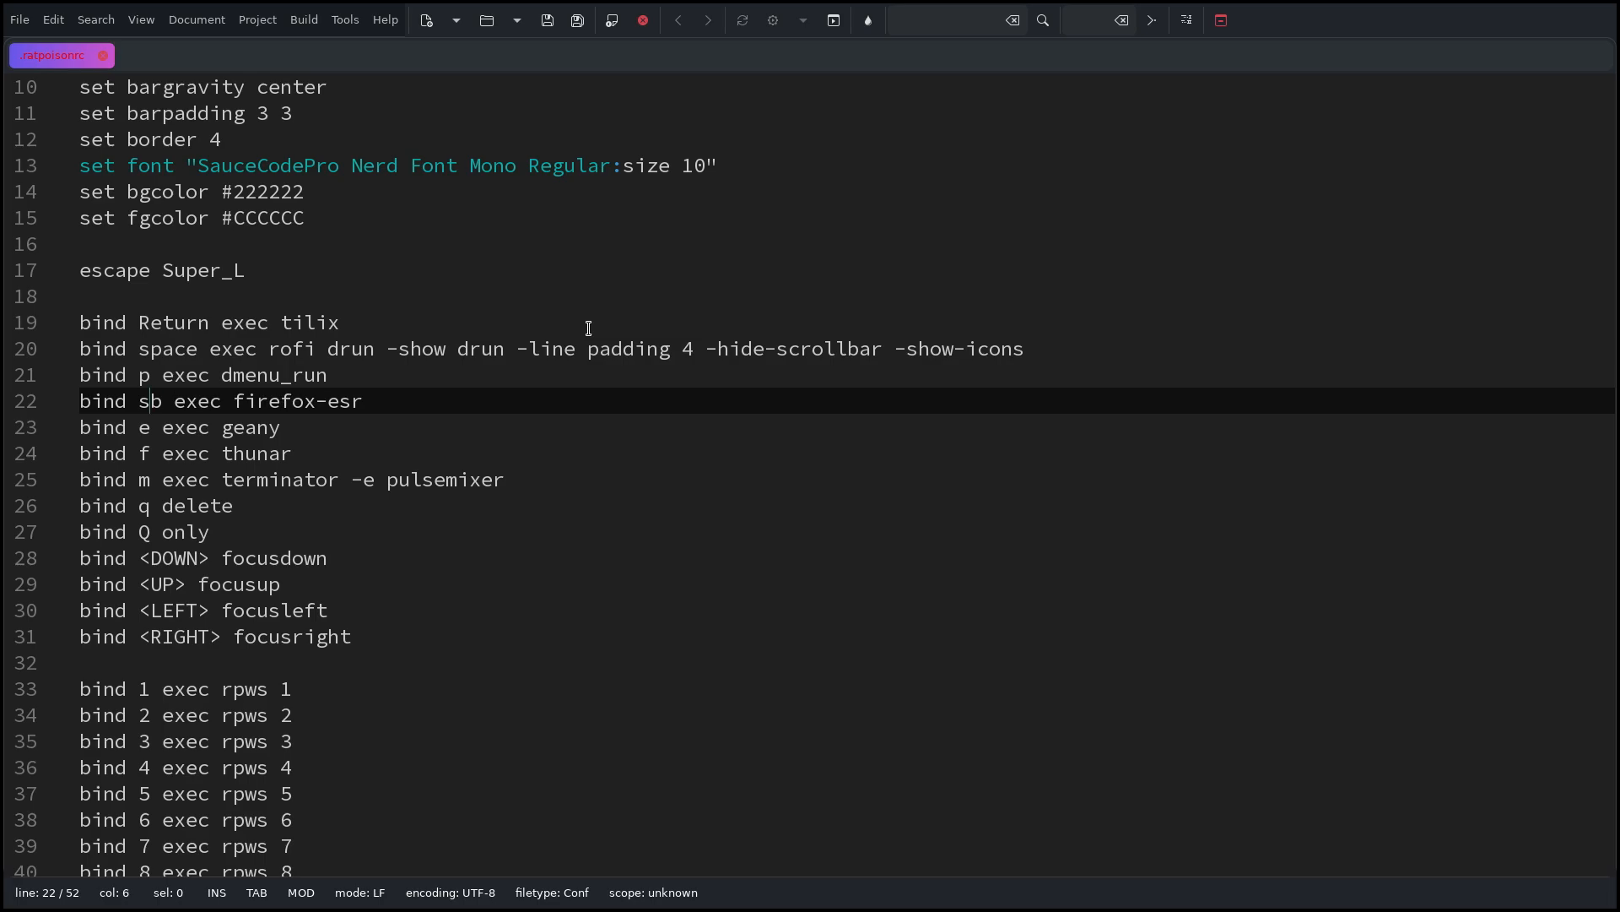
key(BackSpace)
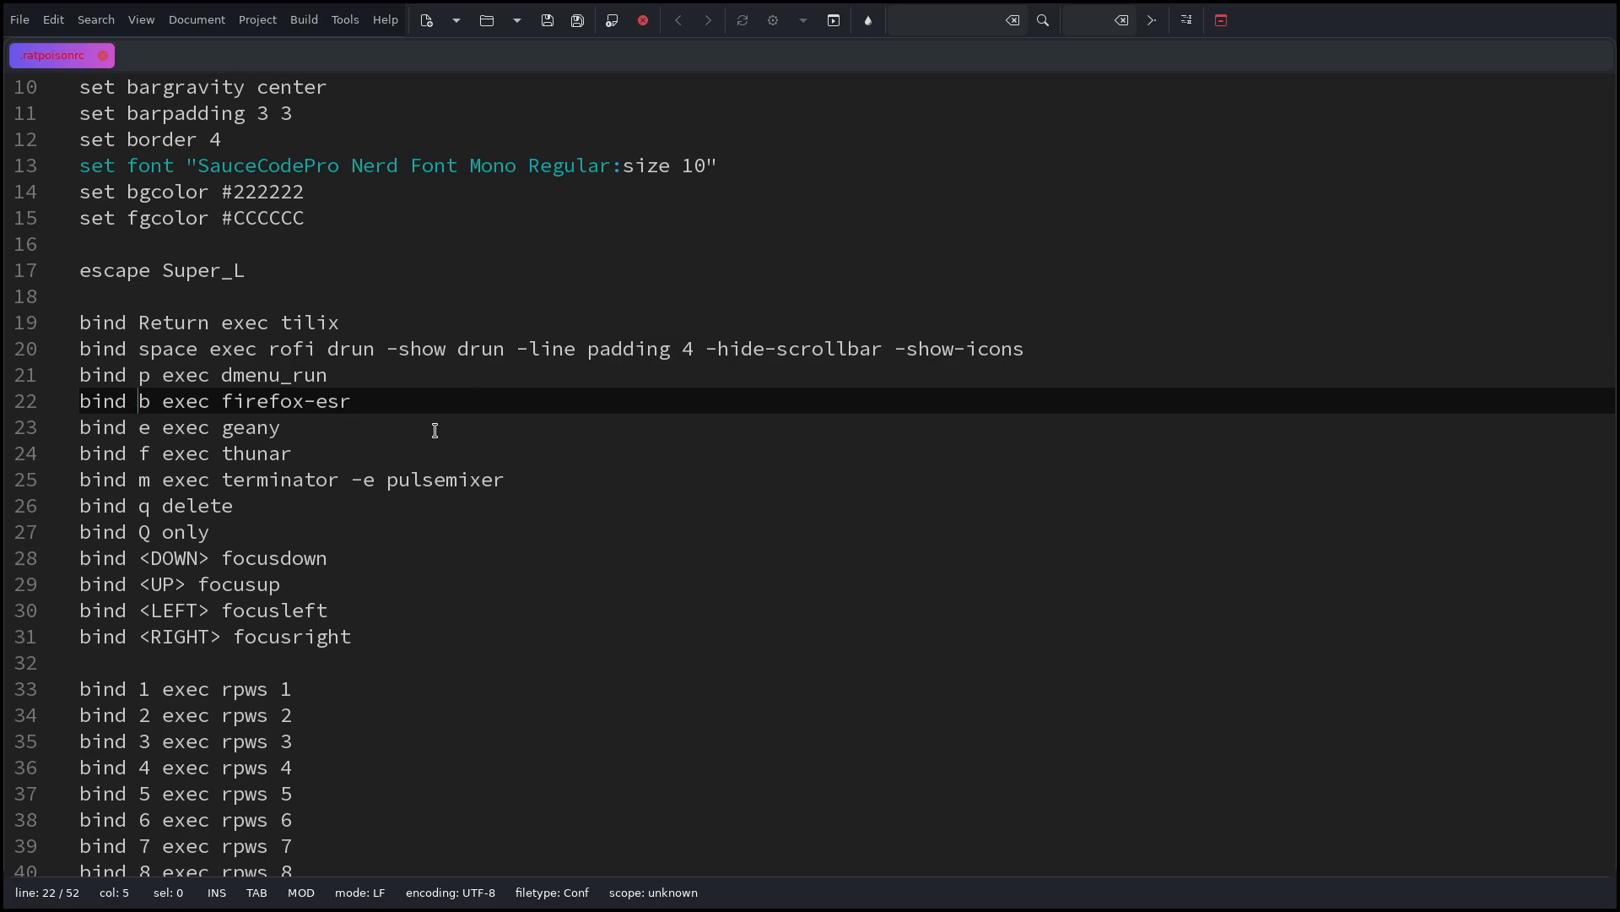
Examine the rpws workspace bindings for keys 1 to 9 and the C-1 to C-9 bindings that move windows between workspaces
scroll(439, 430, down, 3)
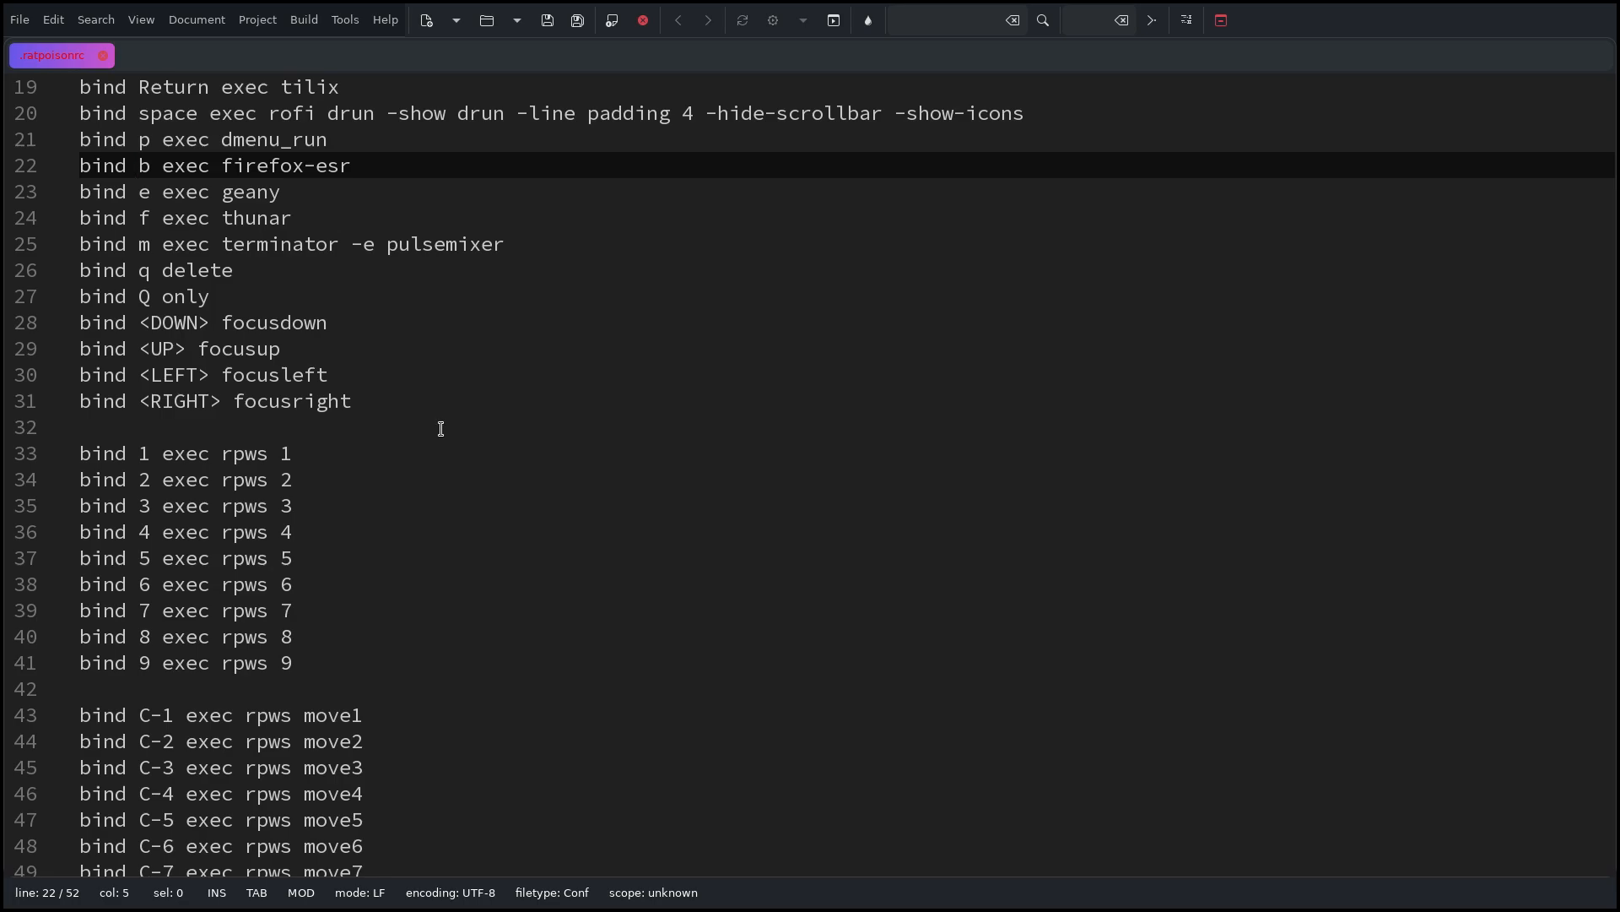
scroll(372, 500, down, 2)
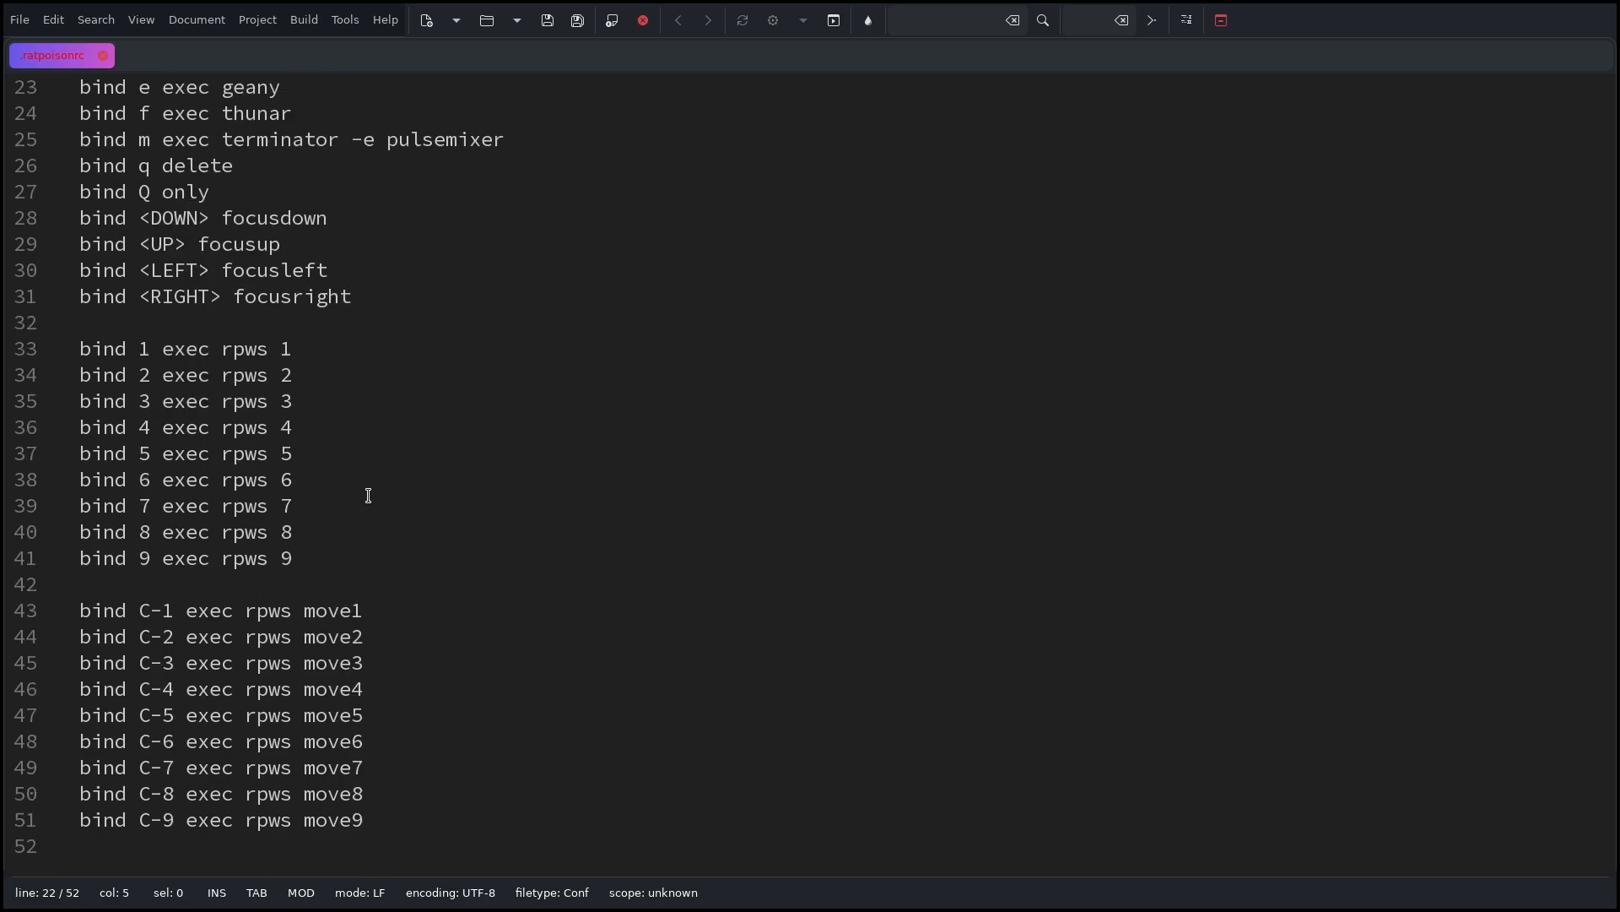
drag(403, 828, 80, 601)
click(464, 505)
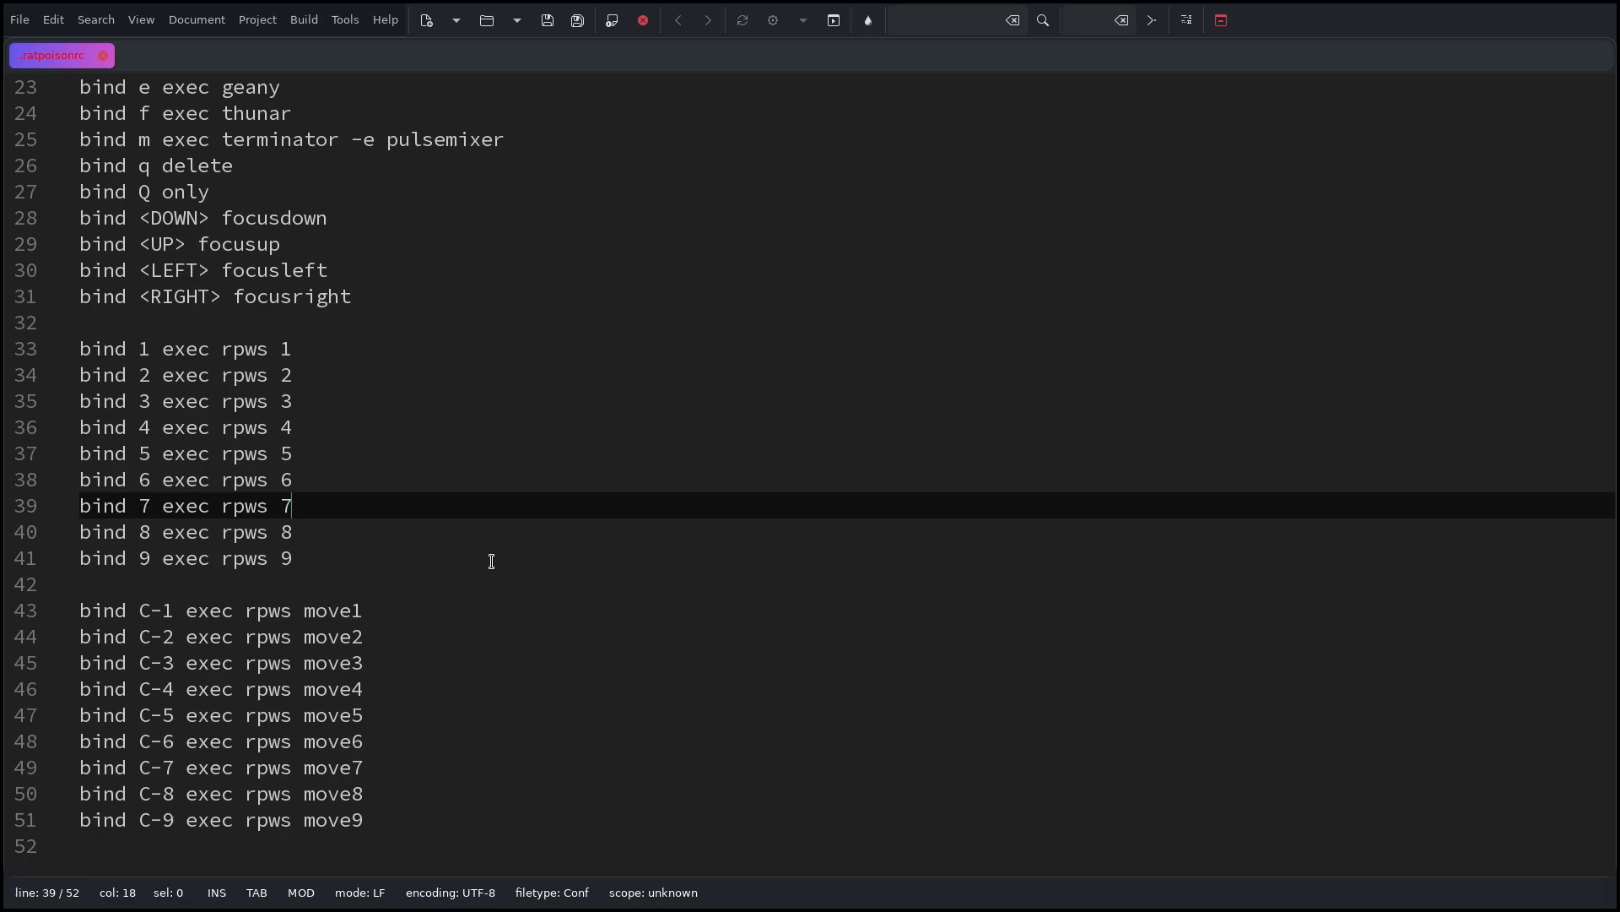
drag(414, 823, 47, 615)
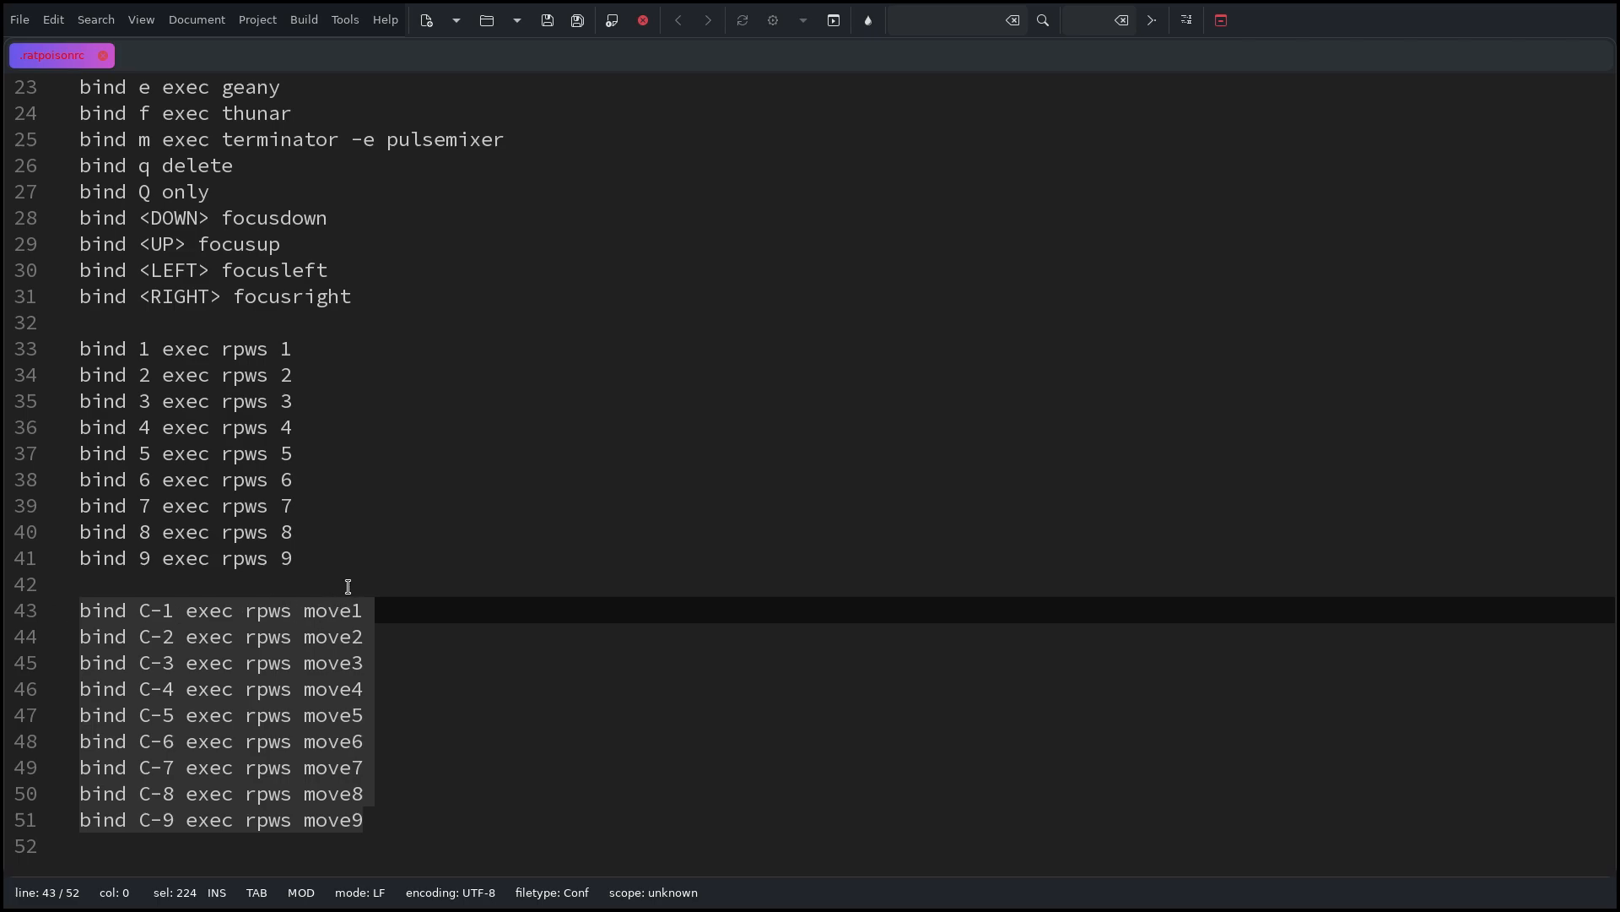
scroll(347, 585, up, 3)
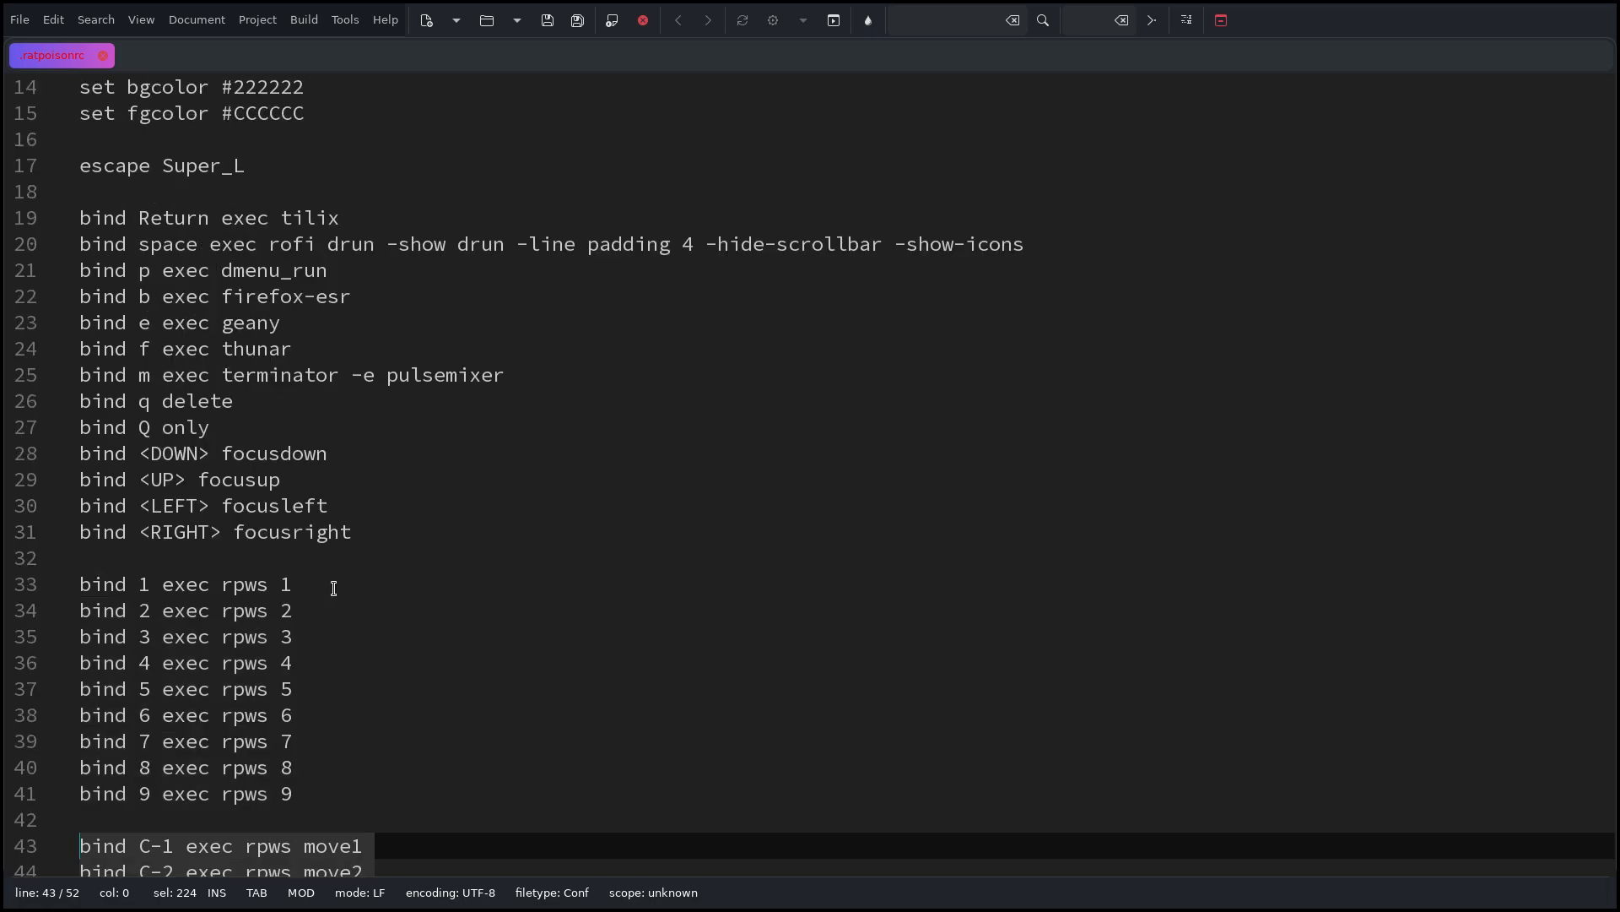
scroll(332, 589, down, 3)
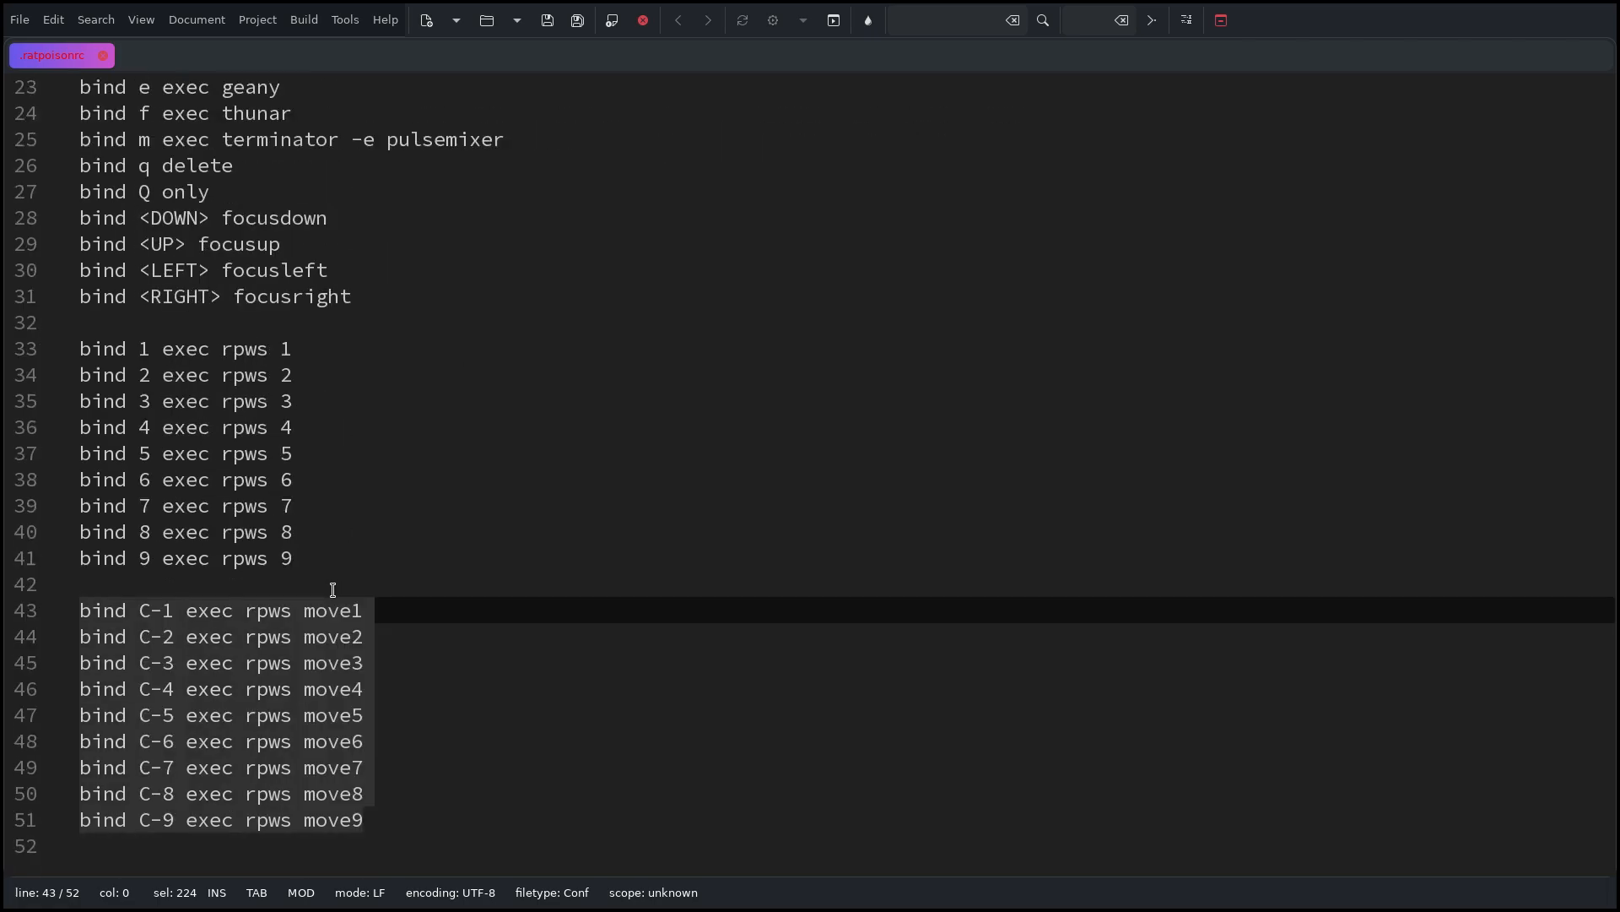
click(393, 810)
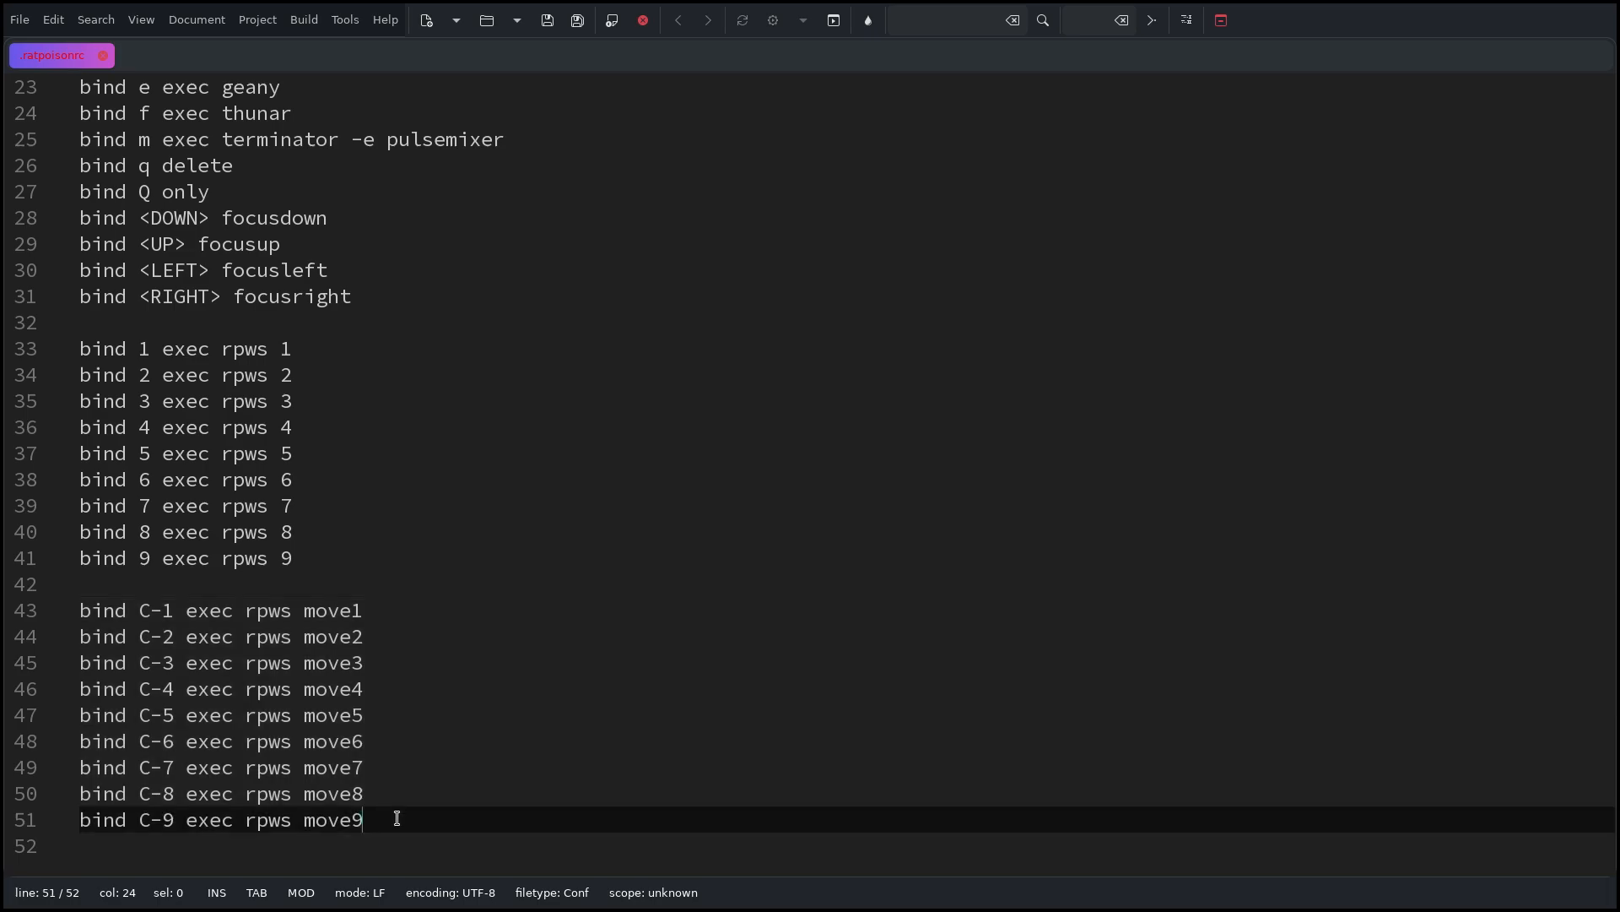
drag(392, 814, 76, 611)
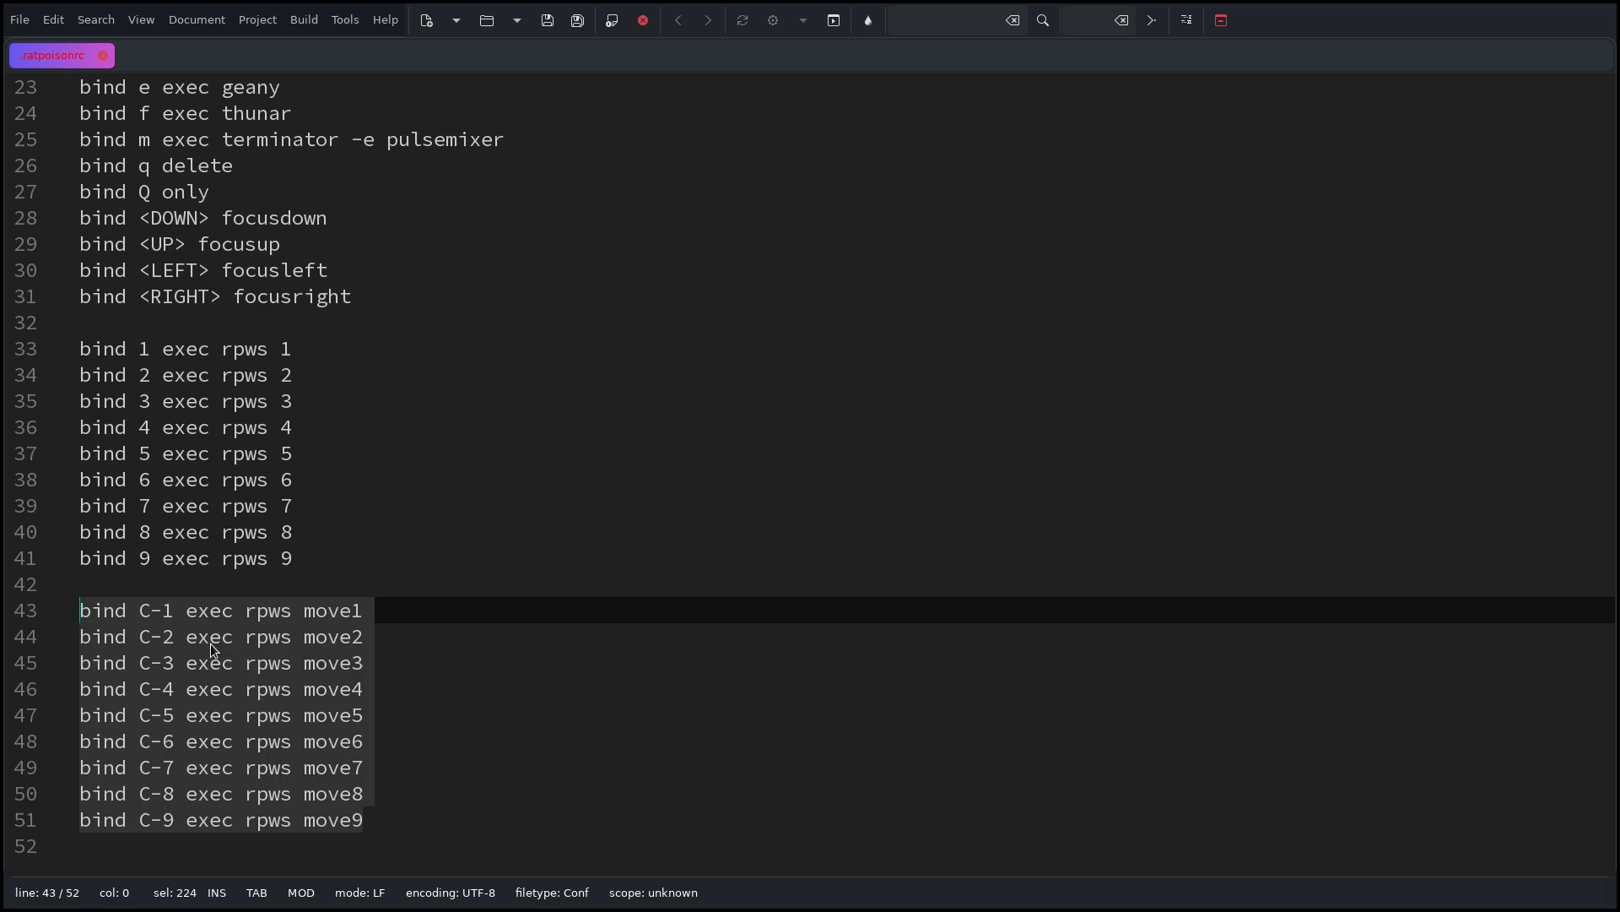
Try adding -s after the C in the rpws move1 binding and take it back out
click(147, 619)
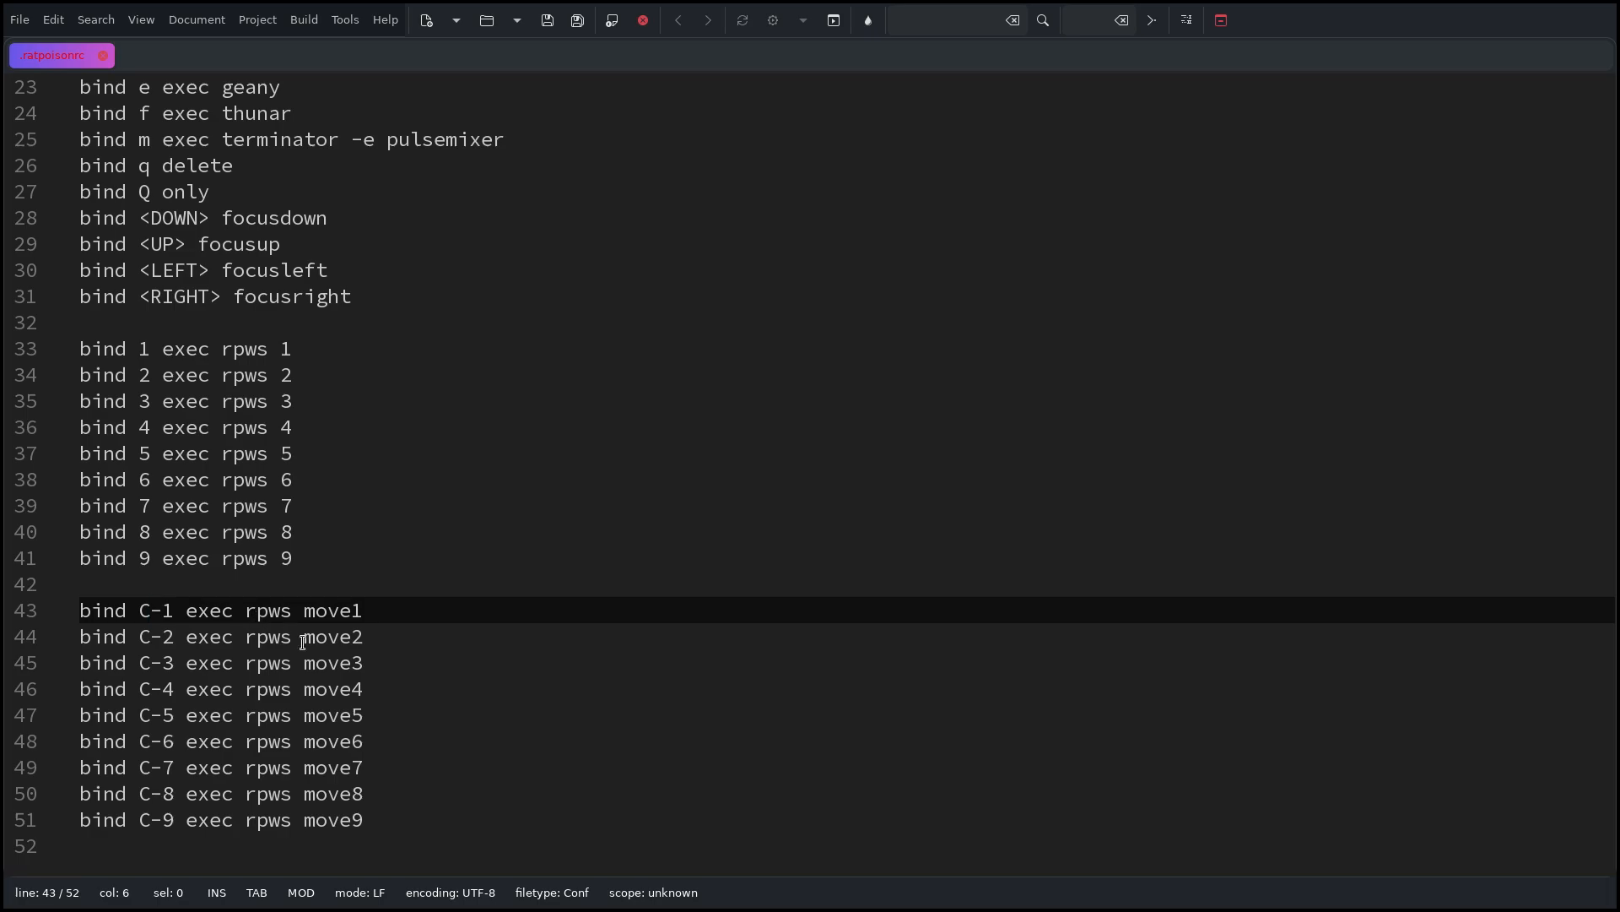
text(-s)
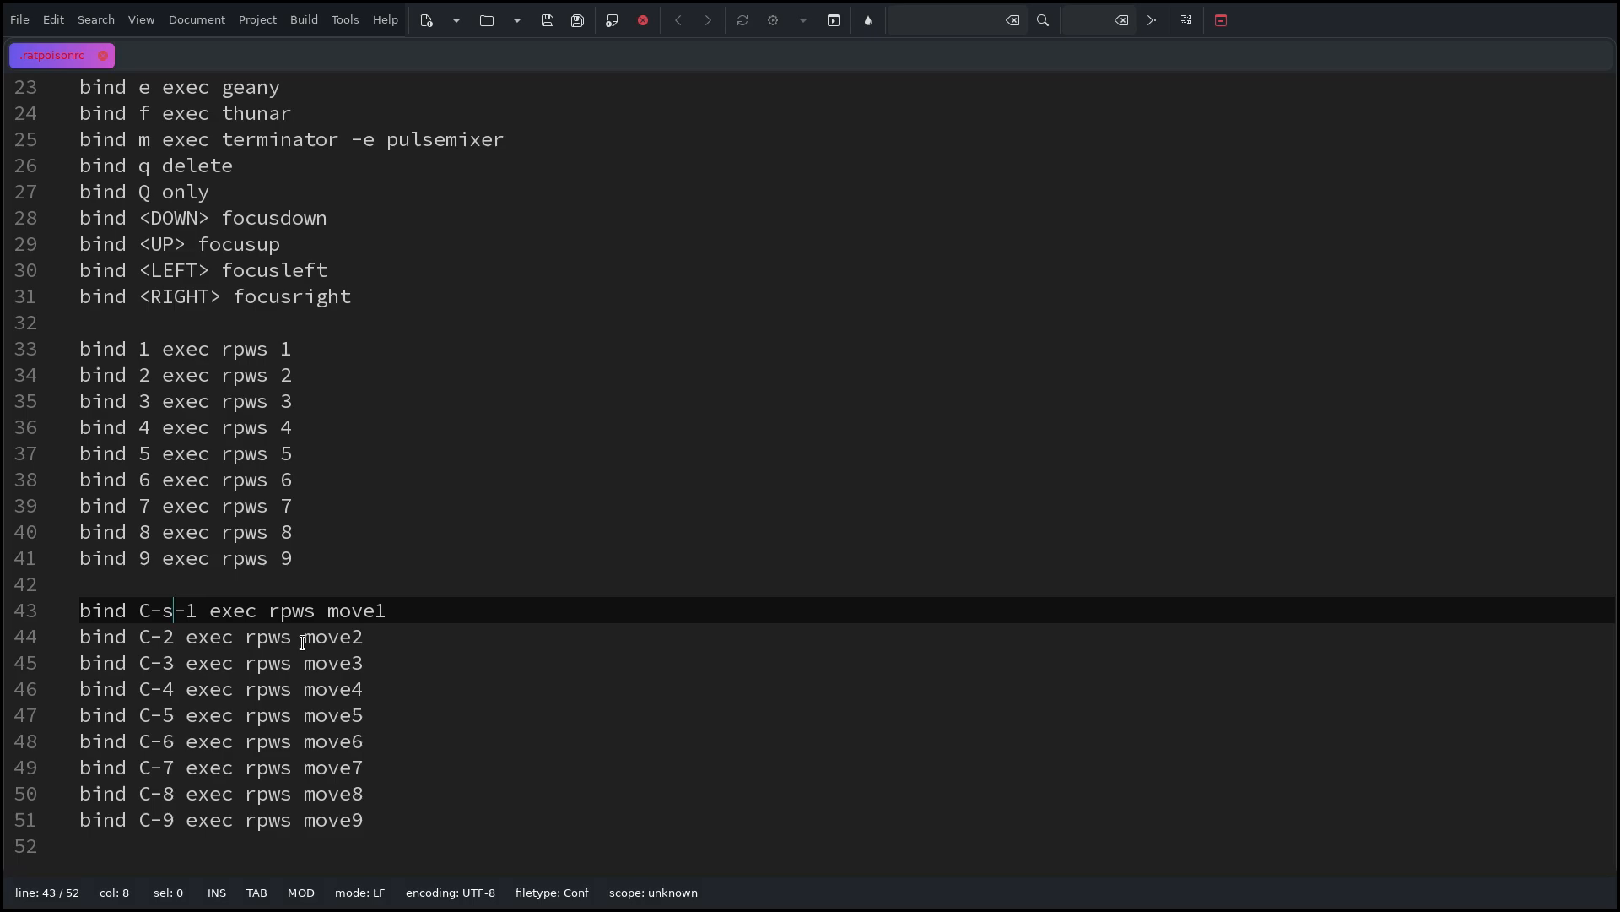
key(BackSpace)
key(BackSpace)
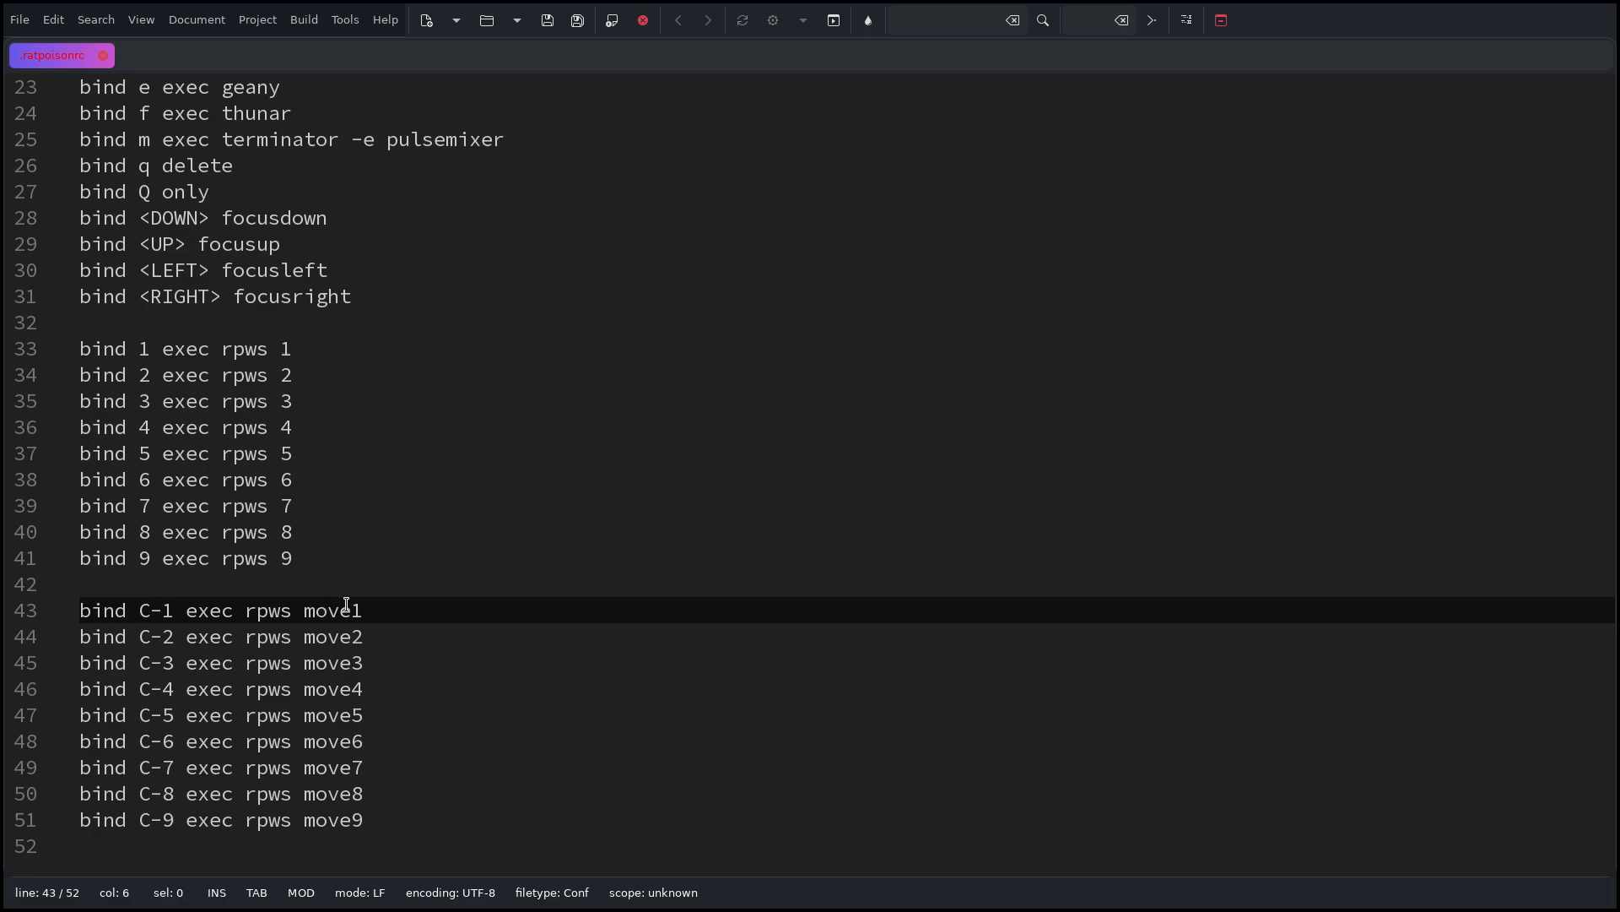
Return to the application bindings and save the .ratpoisonrc file
scroll(346, 604, up, 1)
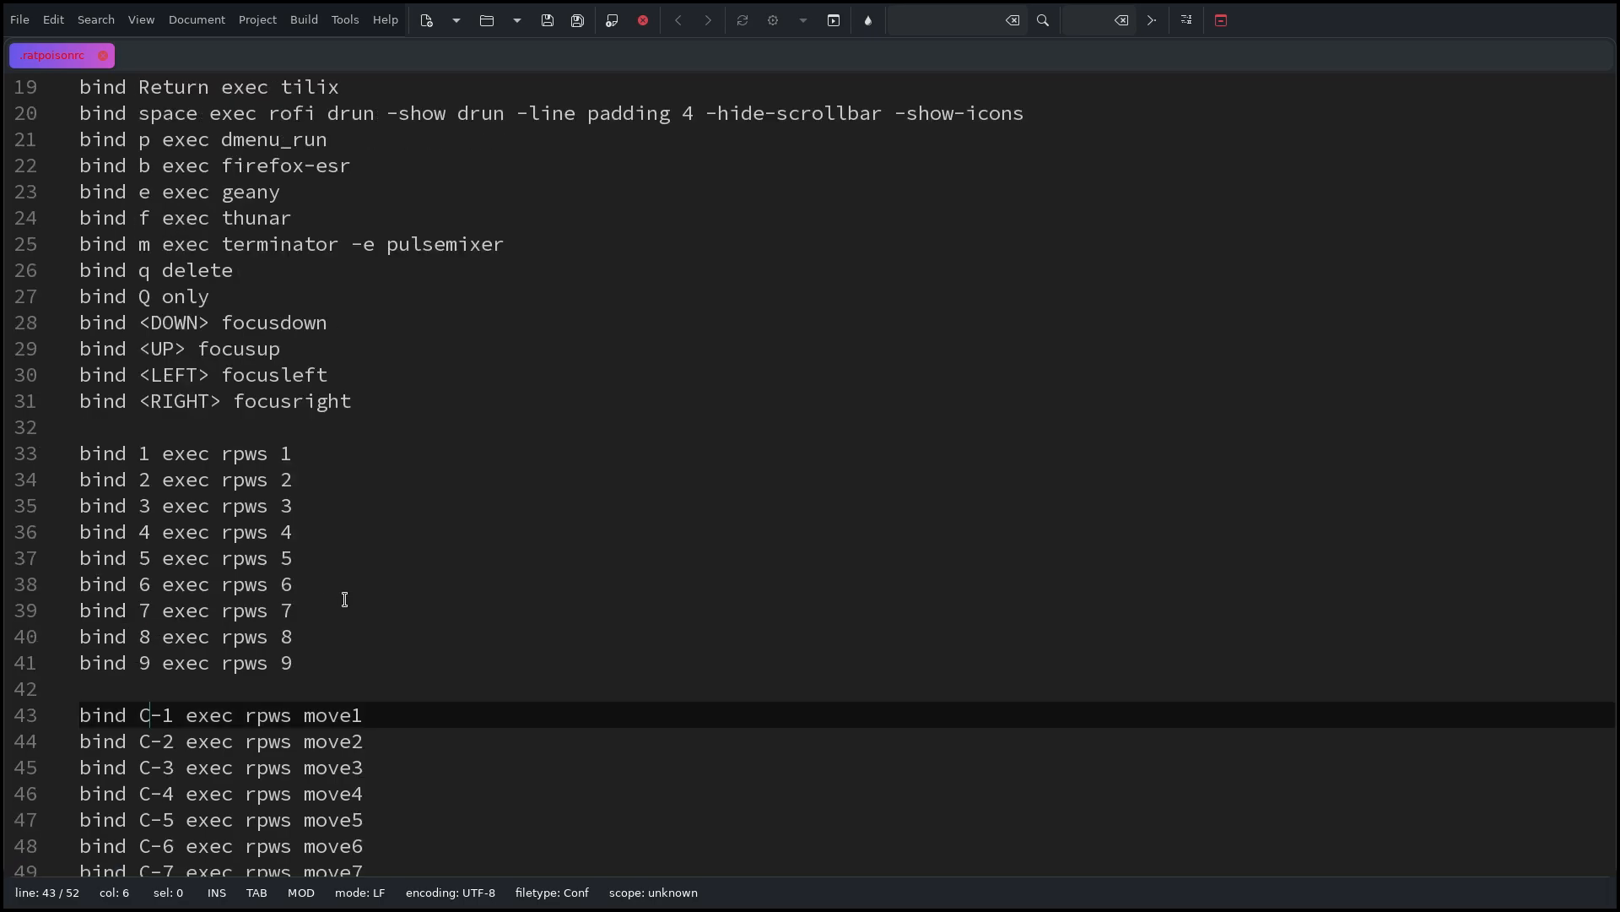
scroll(338, 603, up, 1)
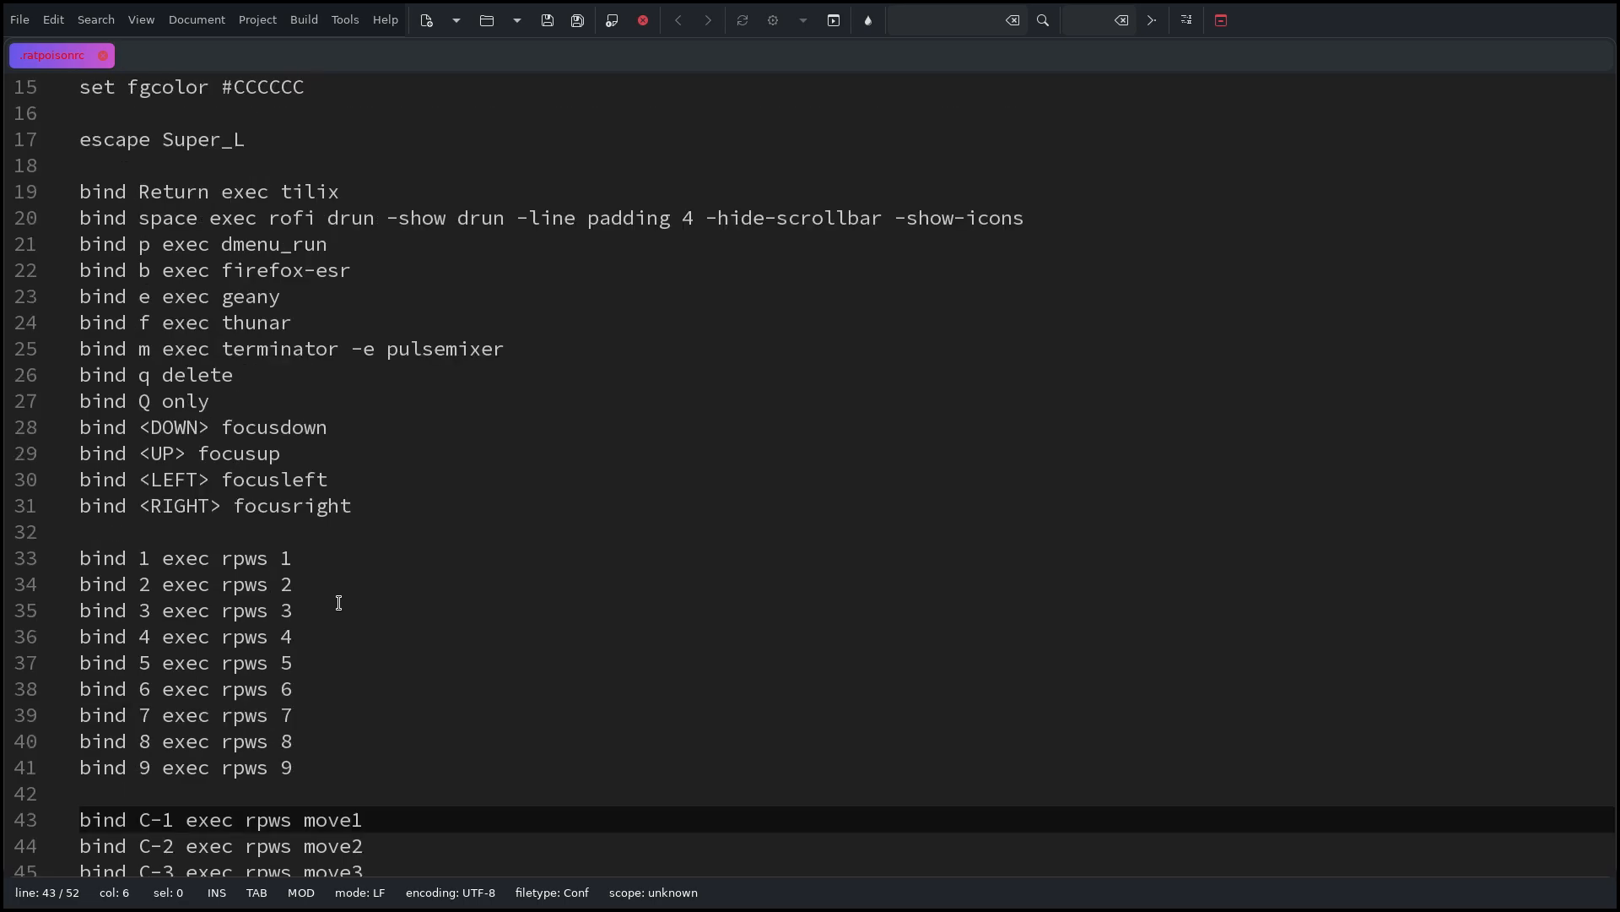
click(368, 412)
key(ctrl+s)
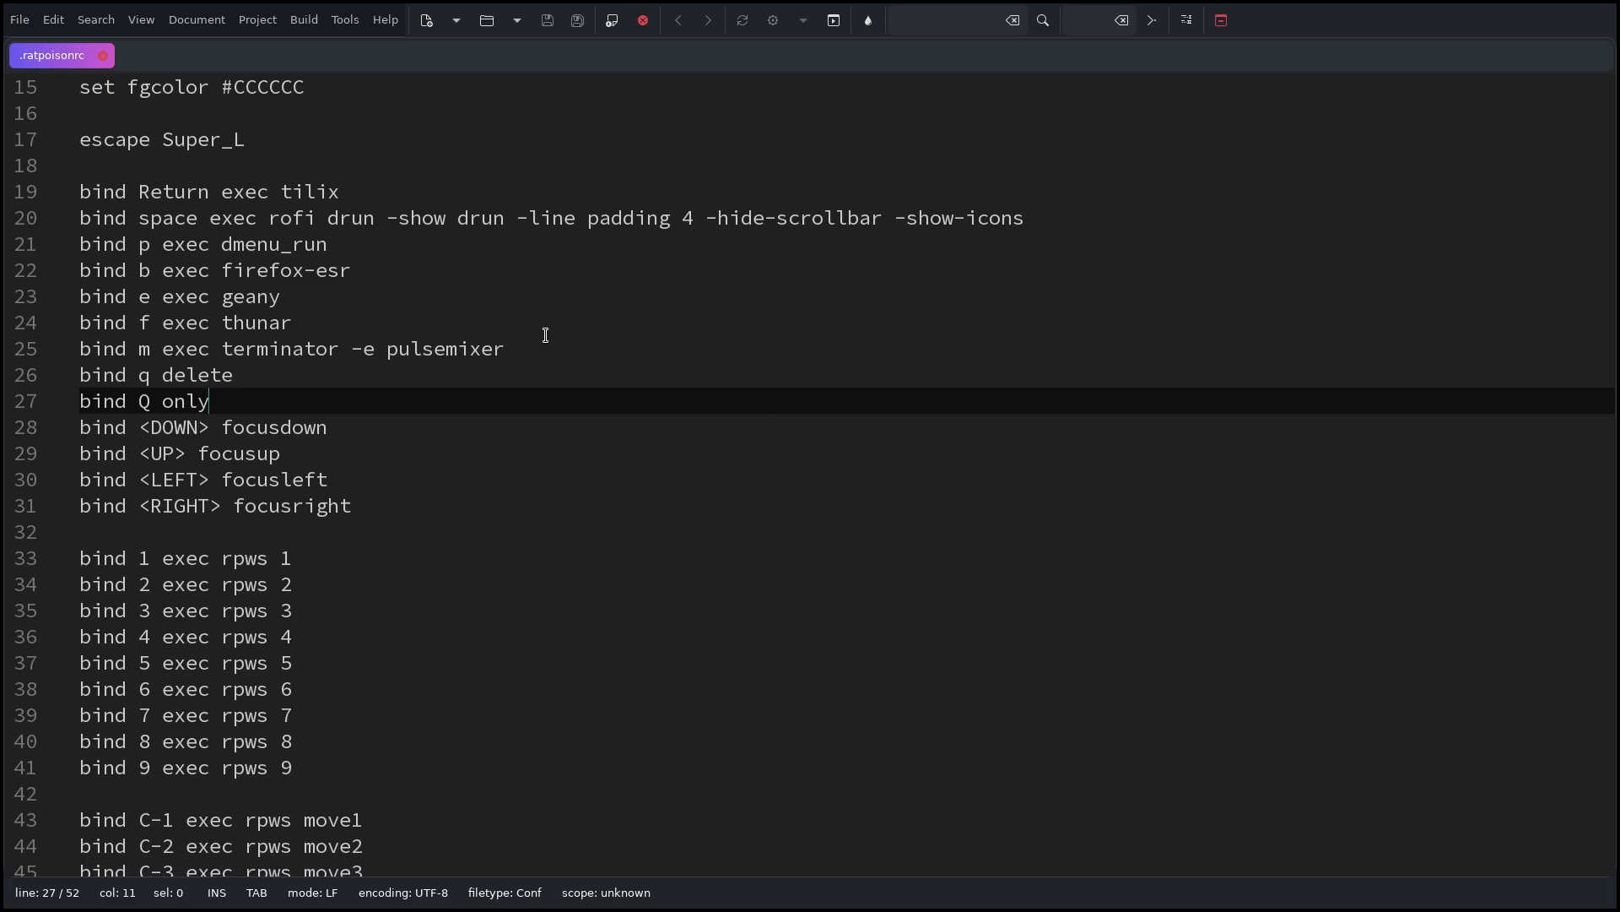
Highlight the escape Super_L line and the q delete binding to review how windows are closed
drag(297, 144, 73, 140)
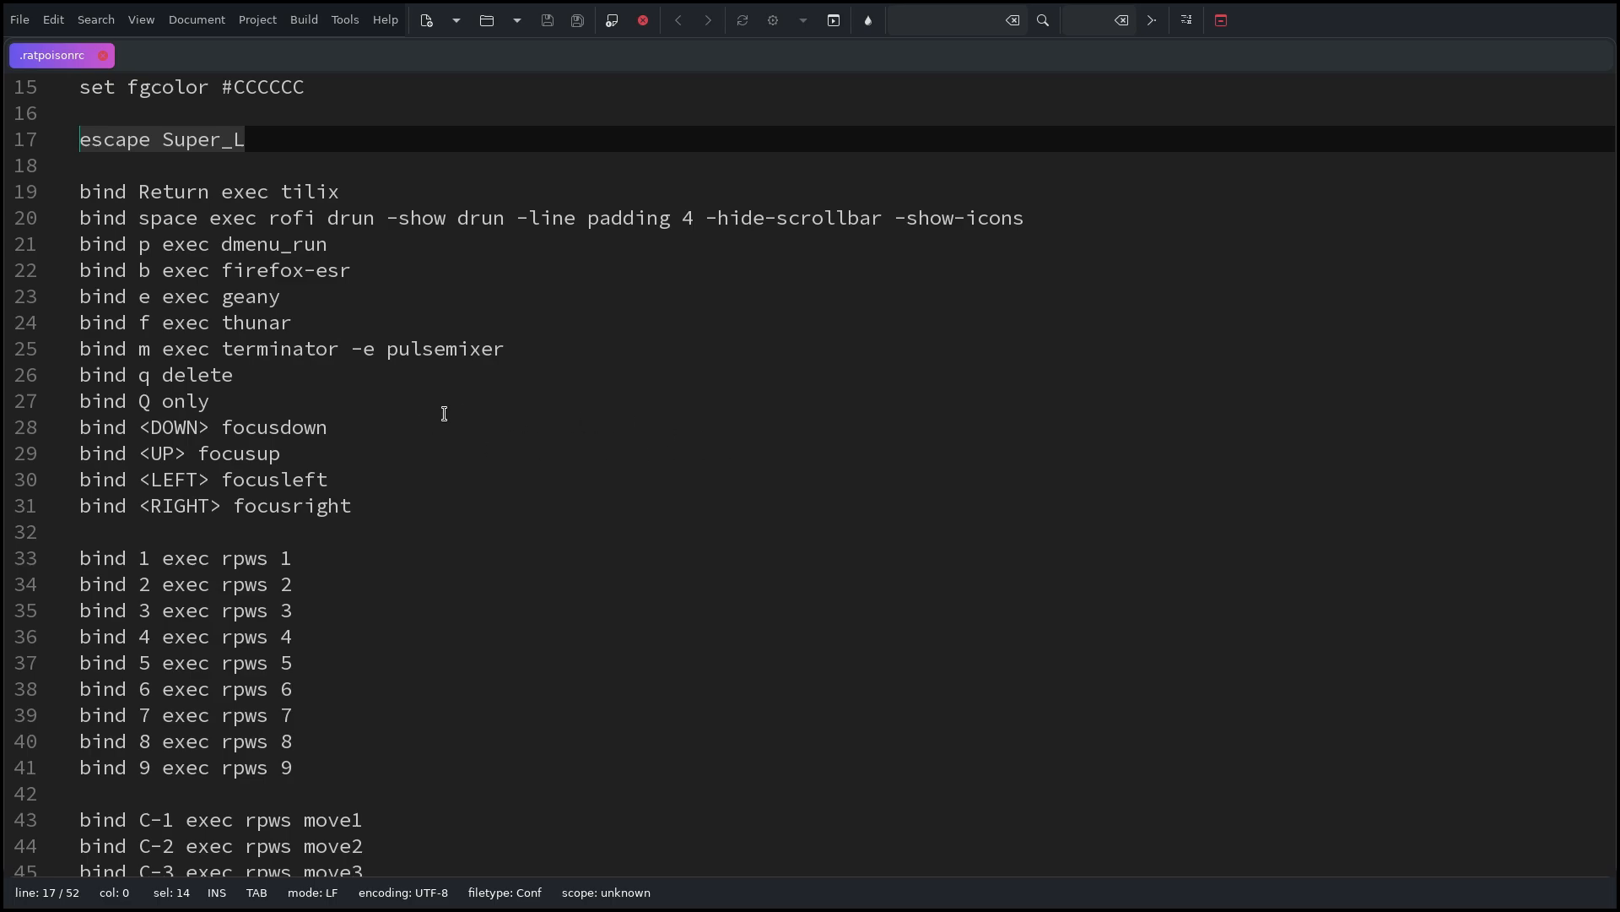
drag(243, 375, 80, 369)
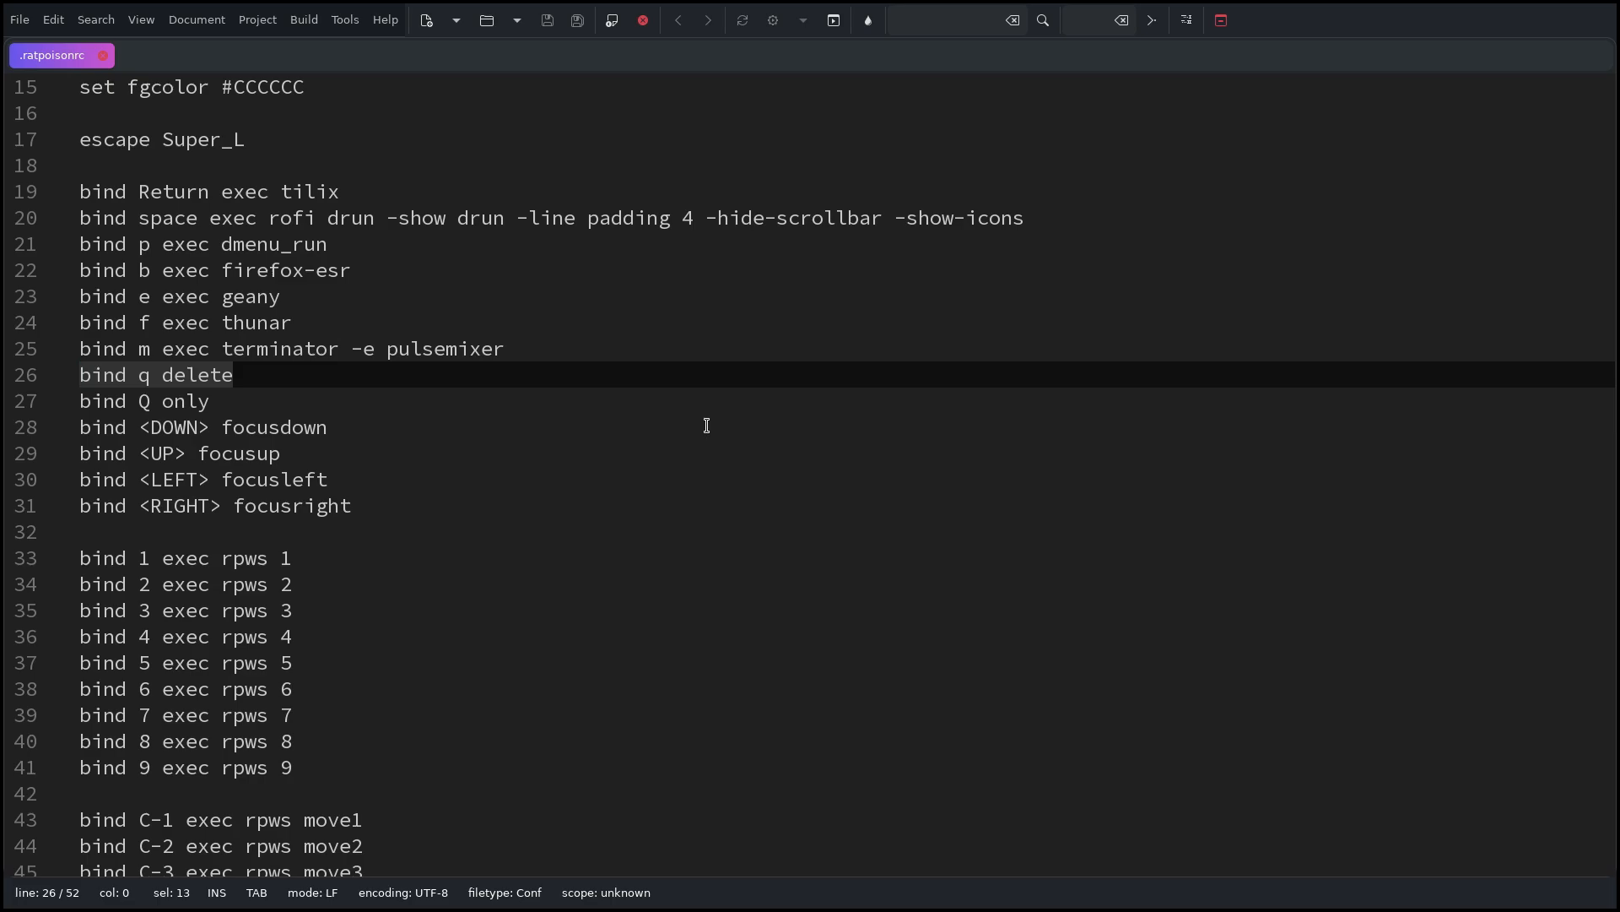
Close the .ratpoisonrc editor window with ratpoison's delete binding and clear the selection in the file manager
key(Super_L)
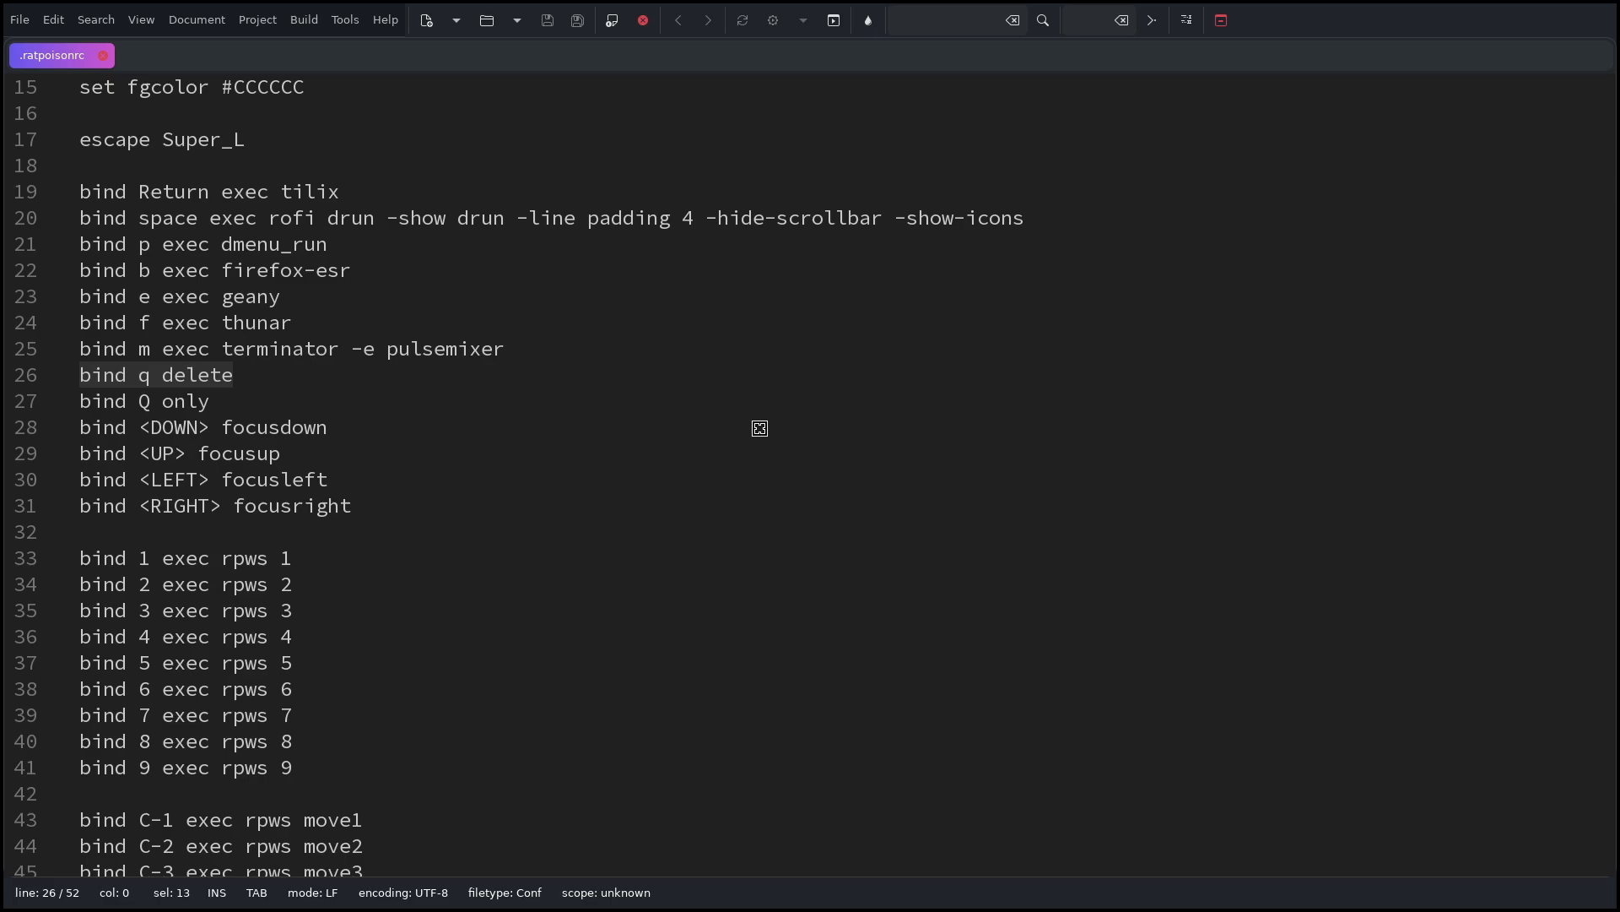
key(q)
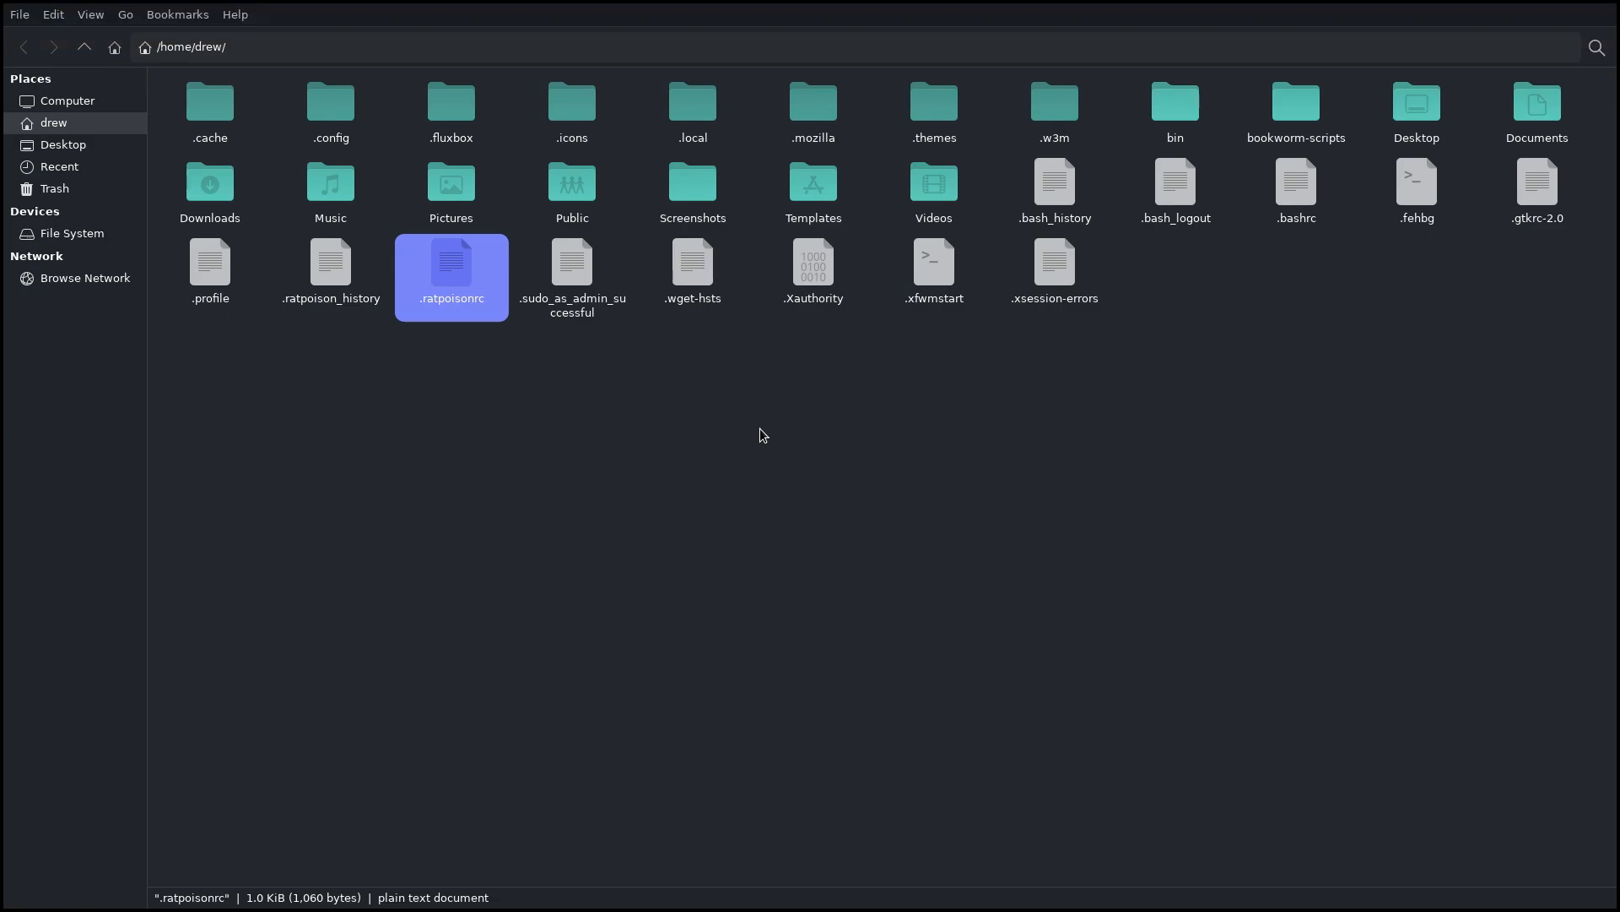
click(812, 462)
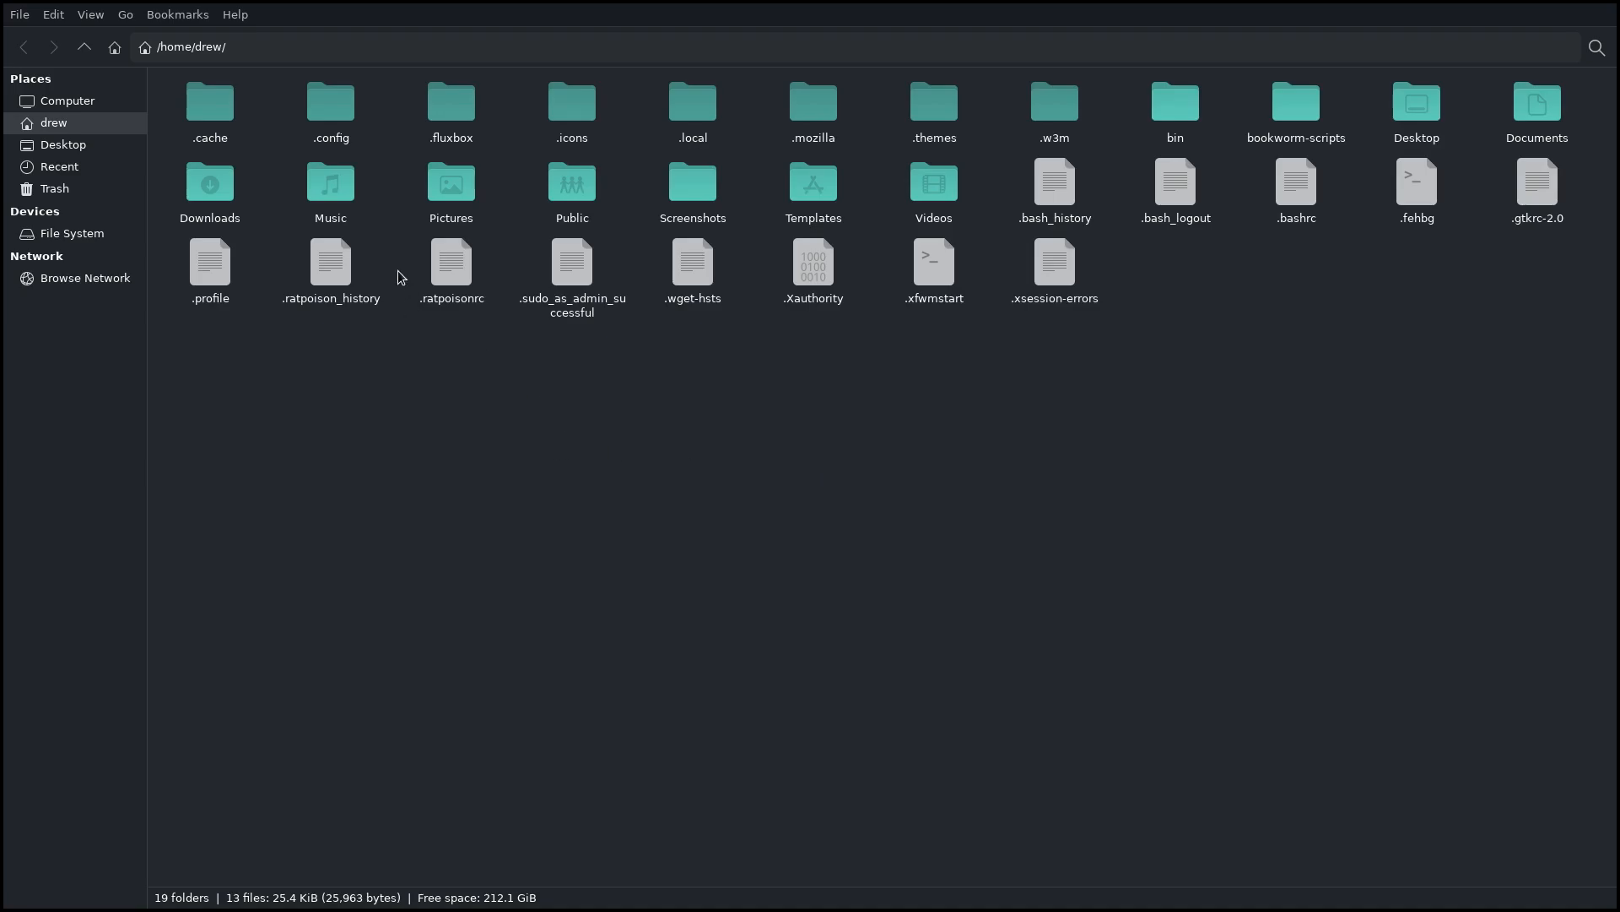
Open .ratpoisonrc from the home folder in the text editor and highlight the msgwait 5 line
right_click(339, 274)
click(699, 484)
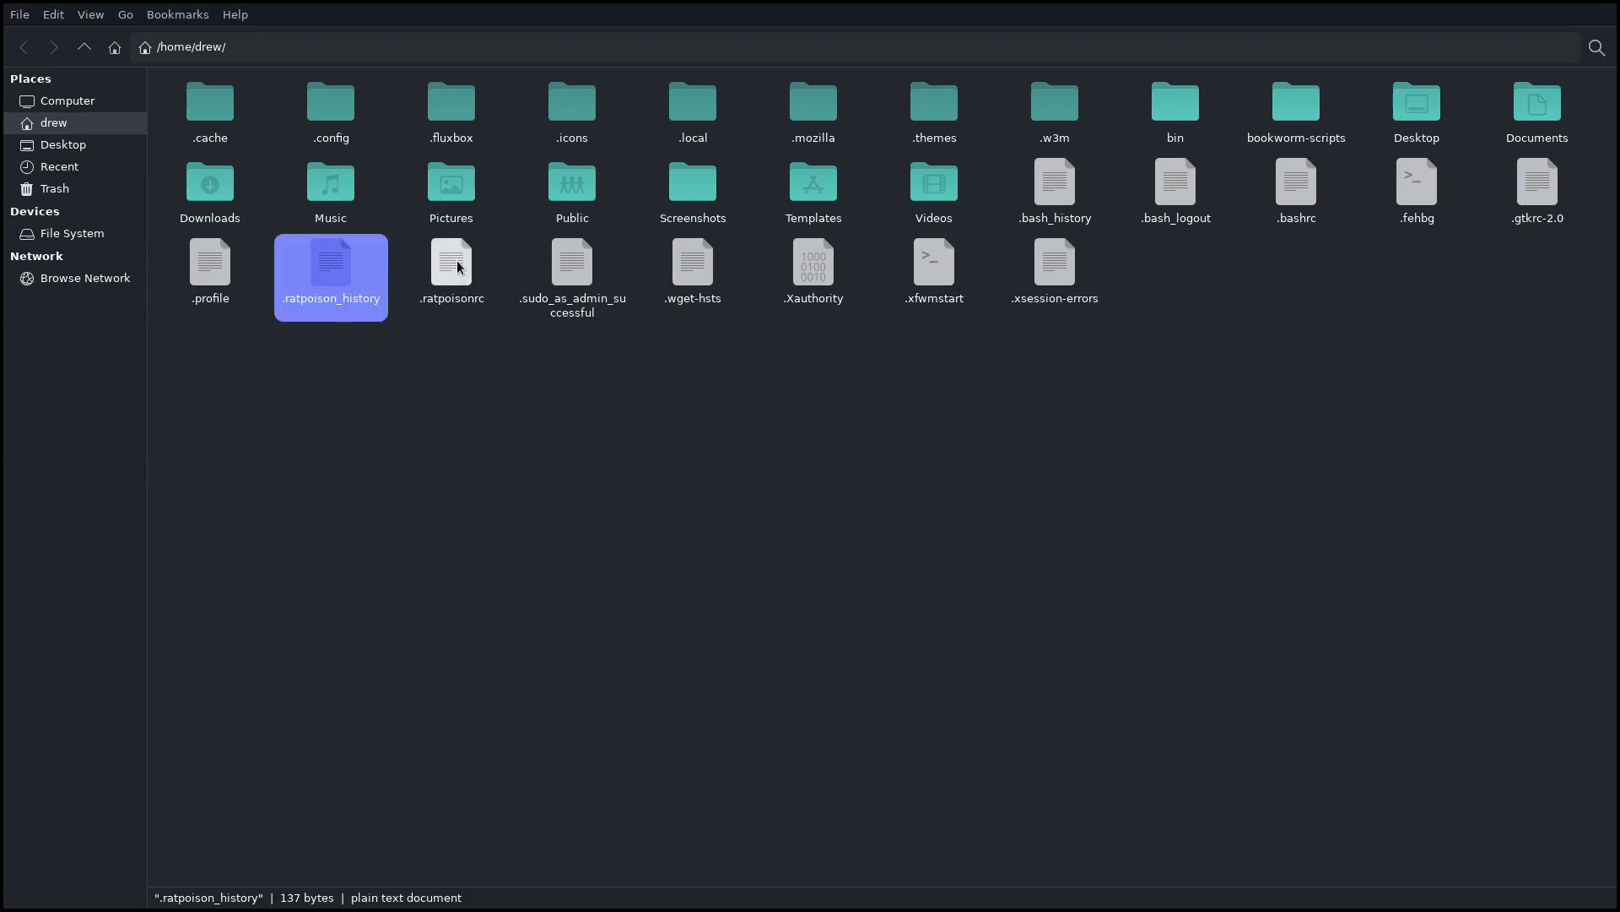
right_click(457, 262)
click(524, 280)
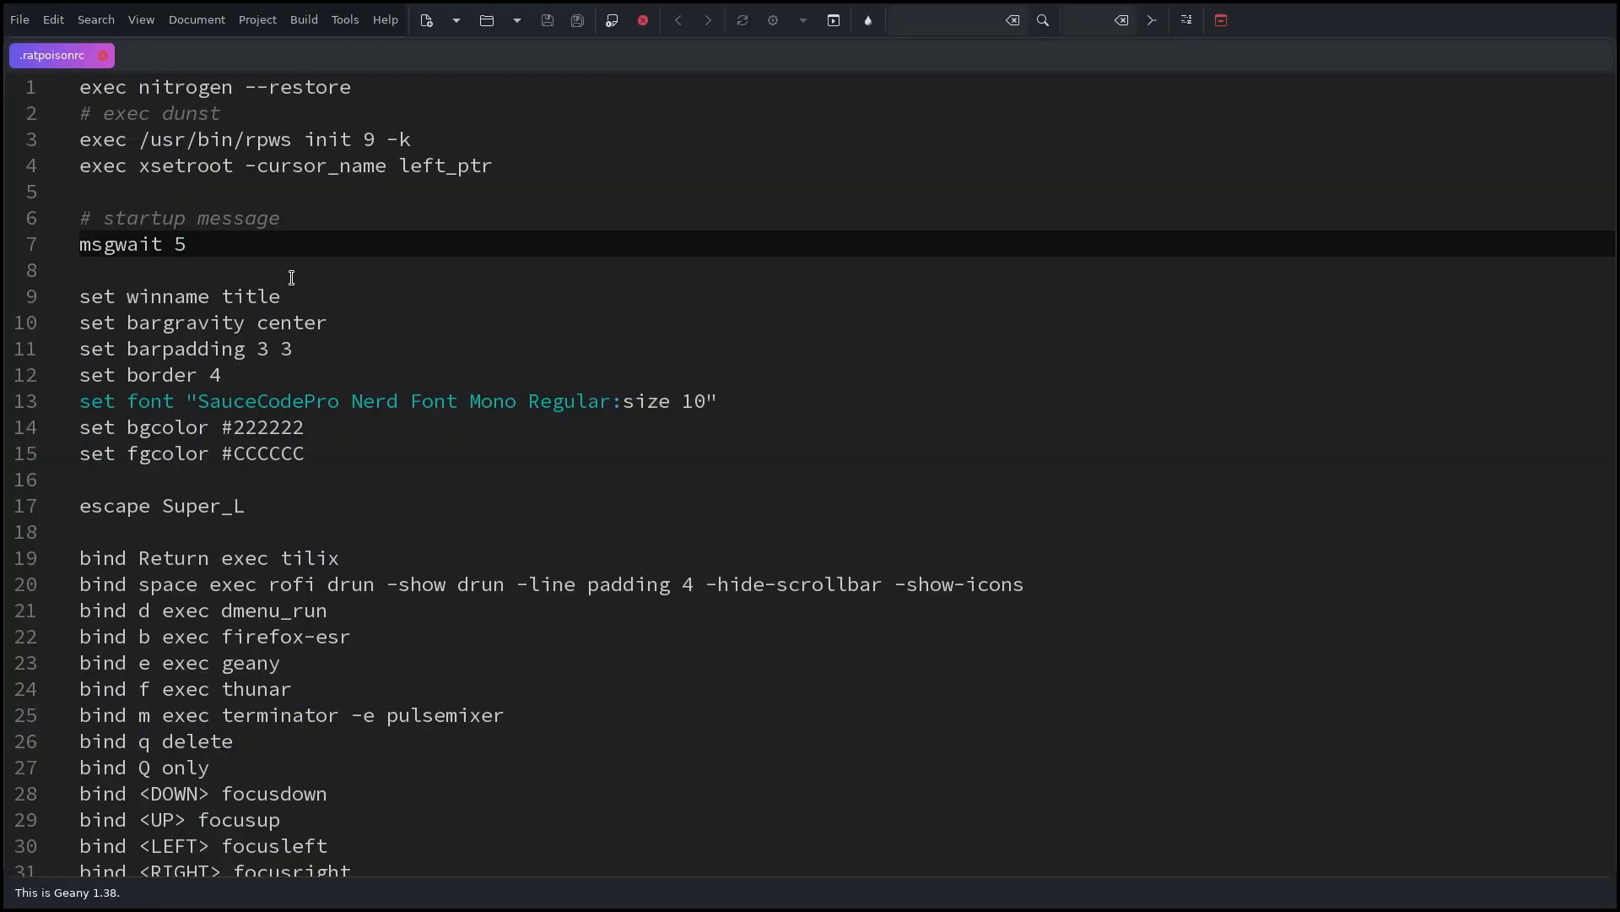
drag(187, 244, 75, 243)
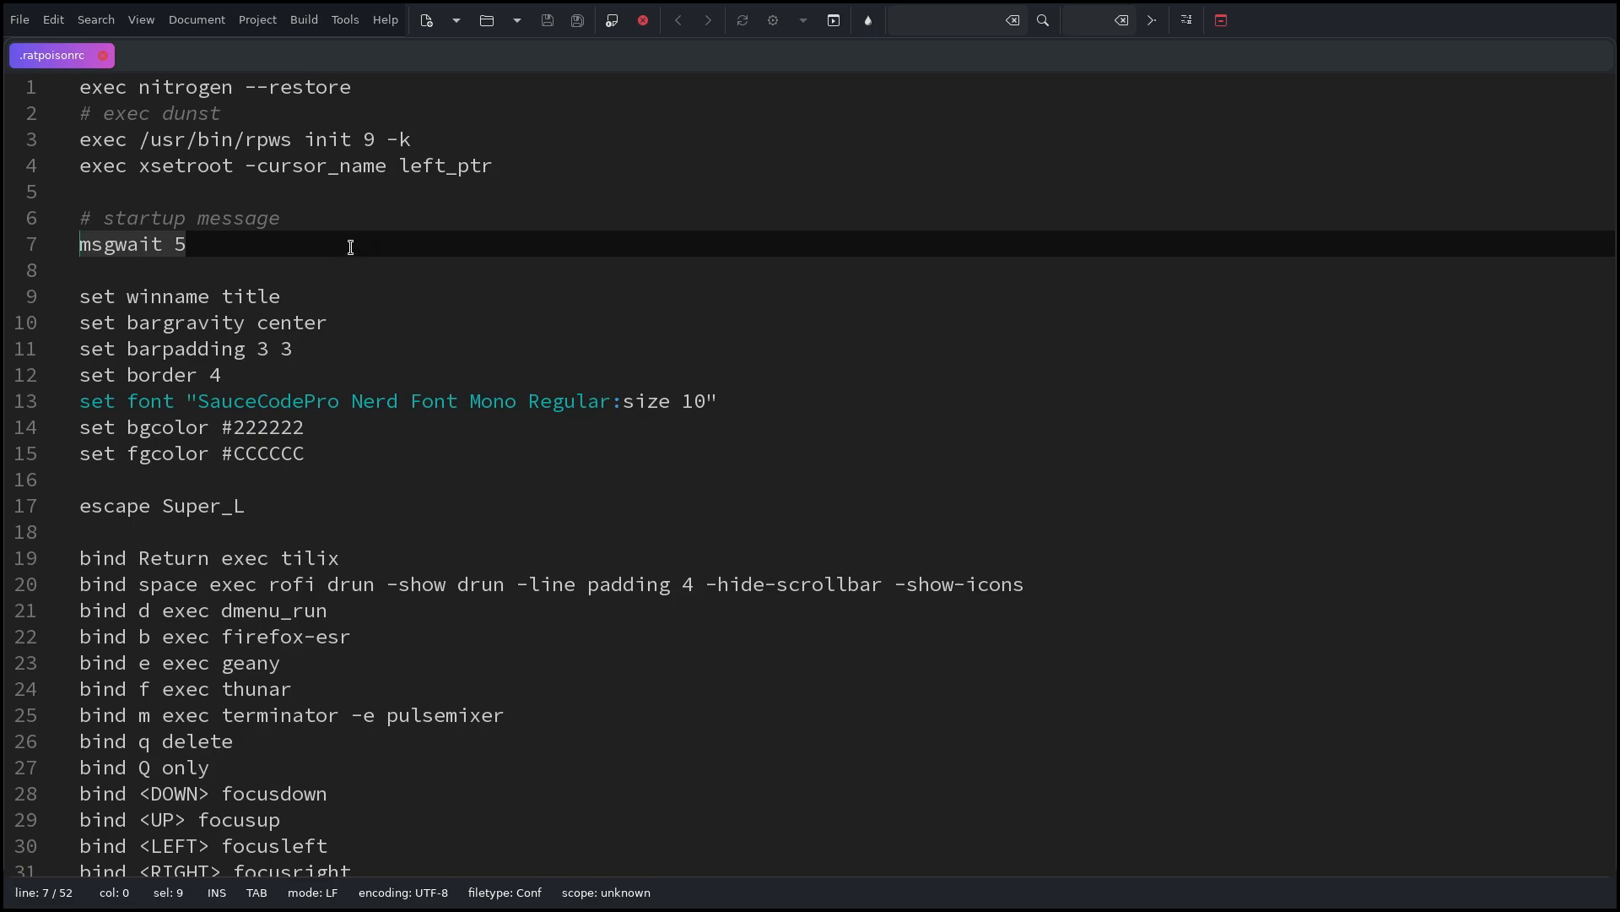
Close the editor window and split the screen into two side-by-side frames with the file manager in one
key(super)
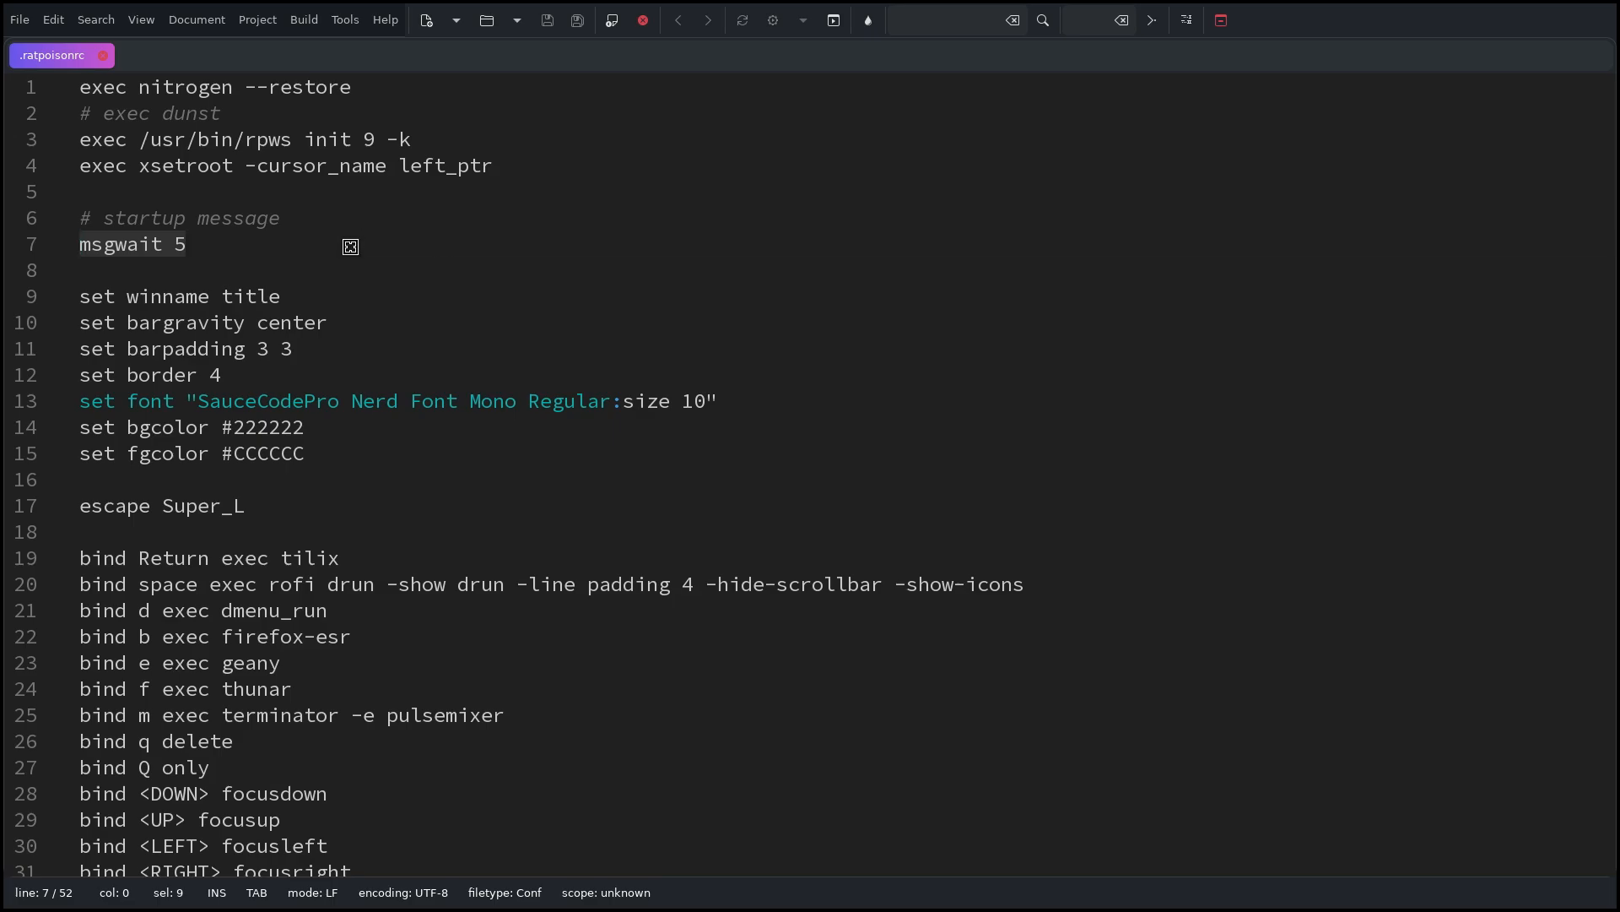
key(q)
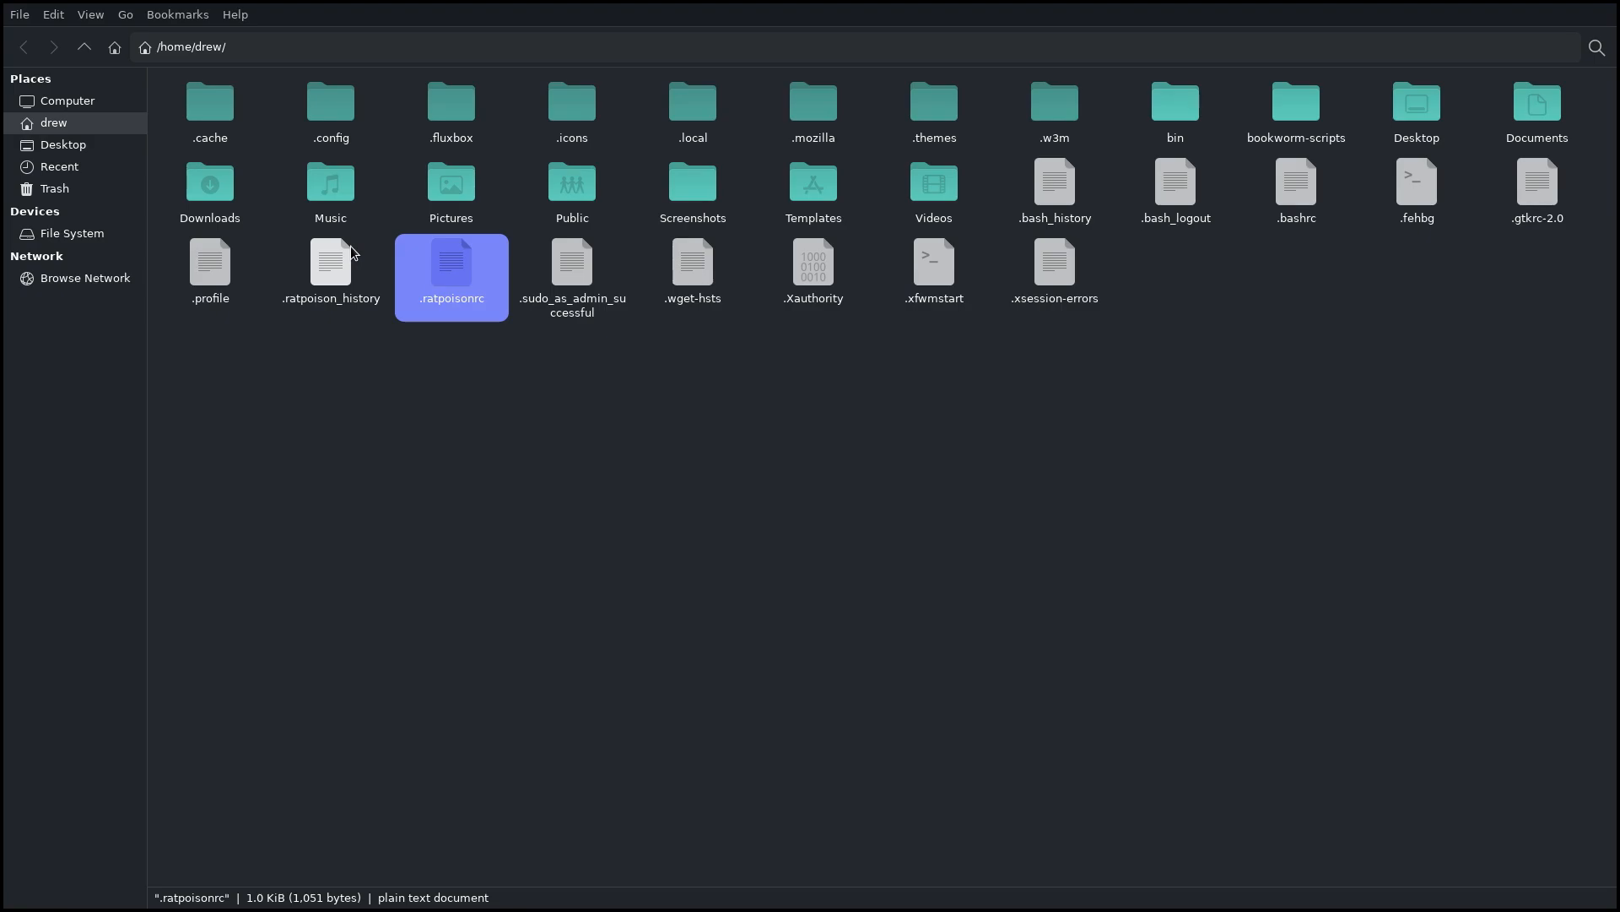
key(ctrl+t)
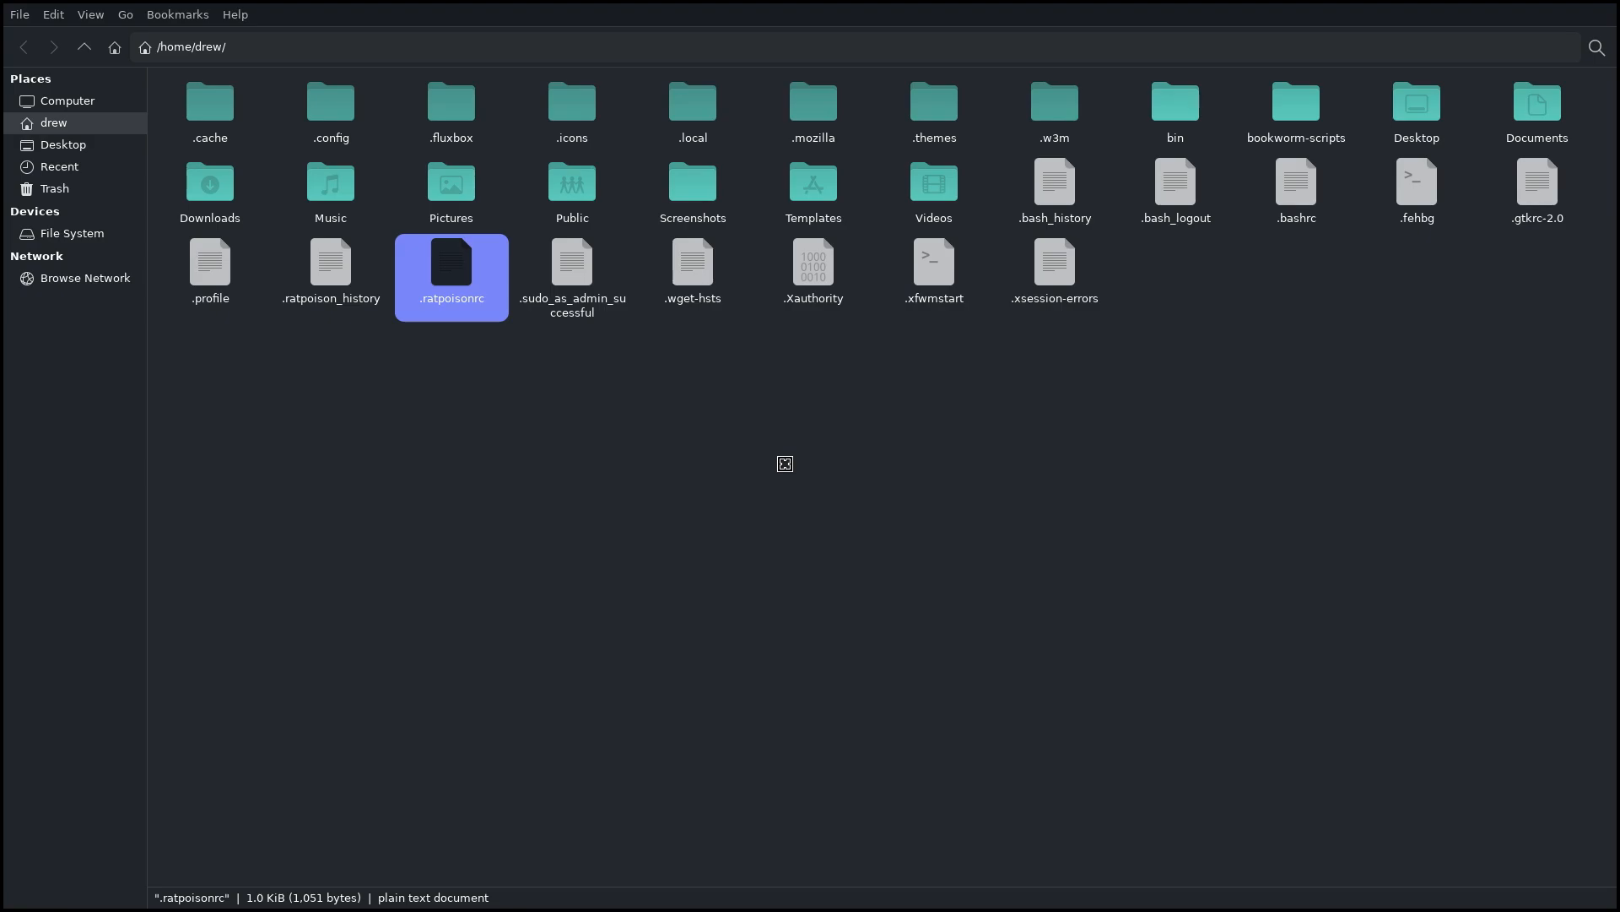
key(ctrl+t)
key(shift+s)
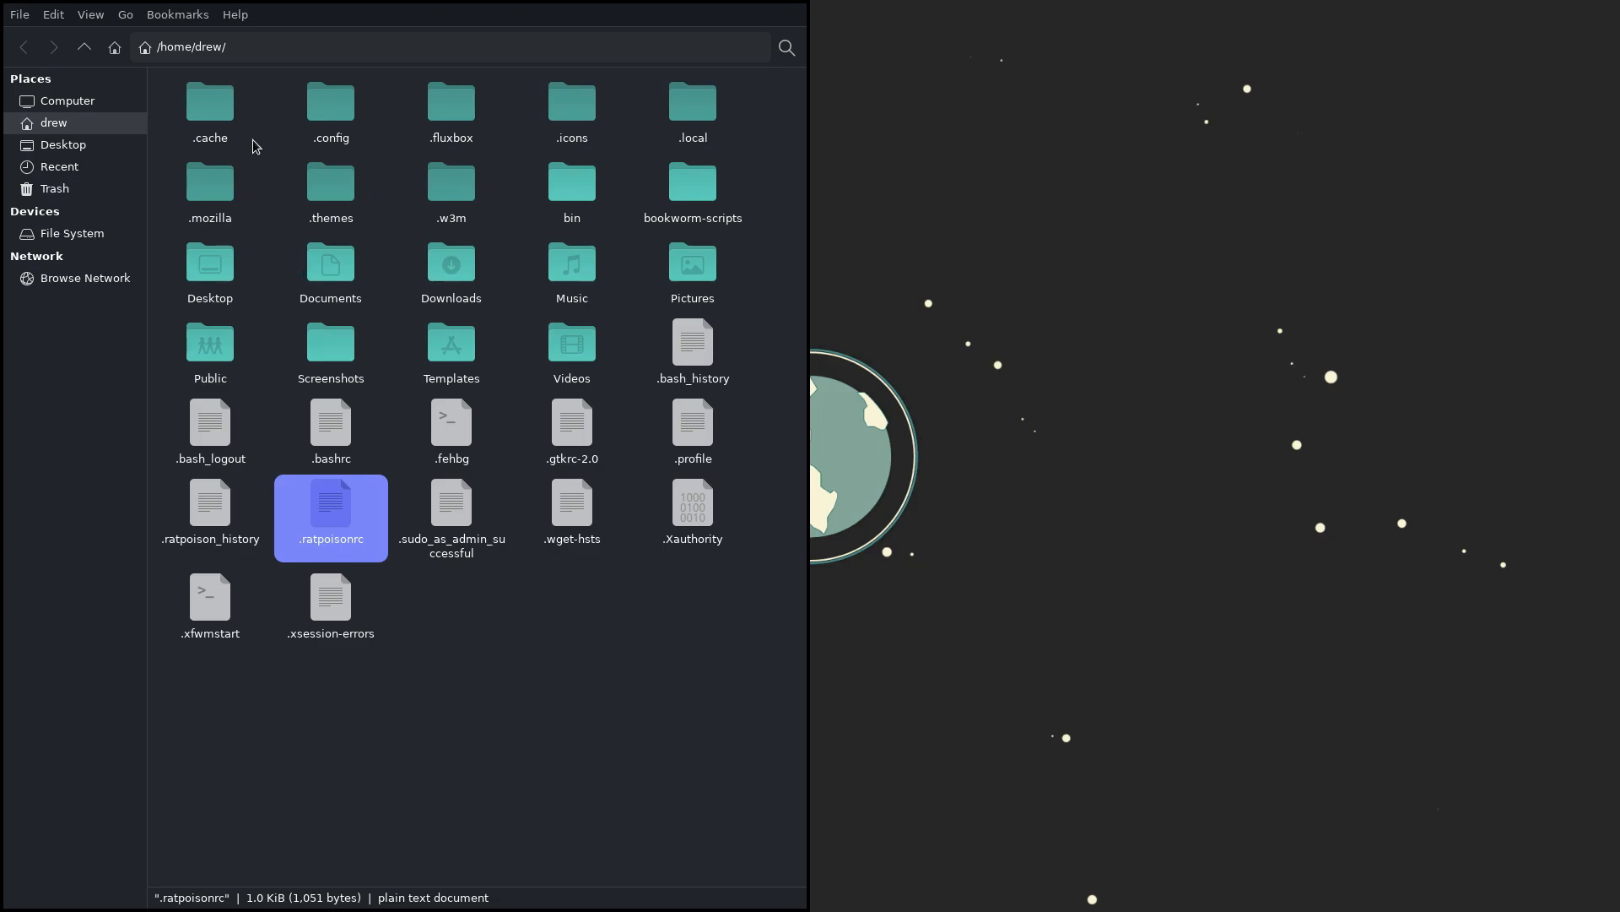
Select .ratpoisonrc in the file manager frame and switch focus between the two frames
click(337, 181)
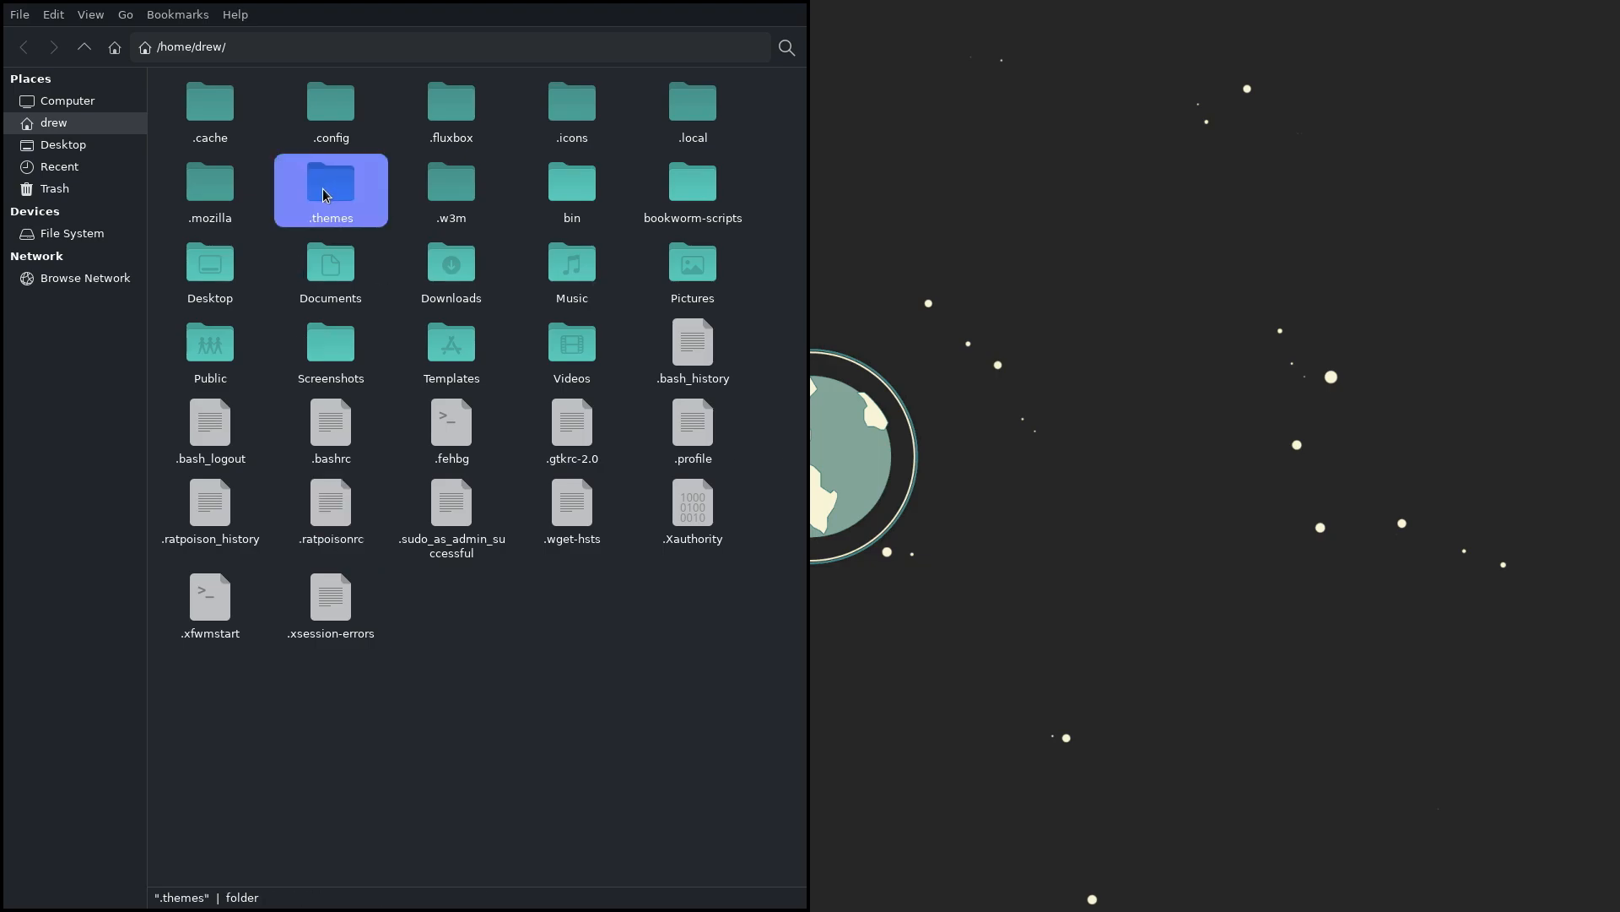
click(329, 523)
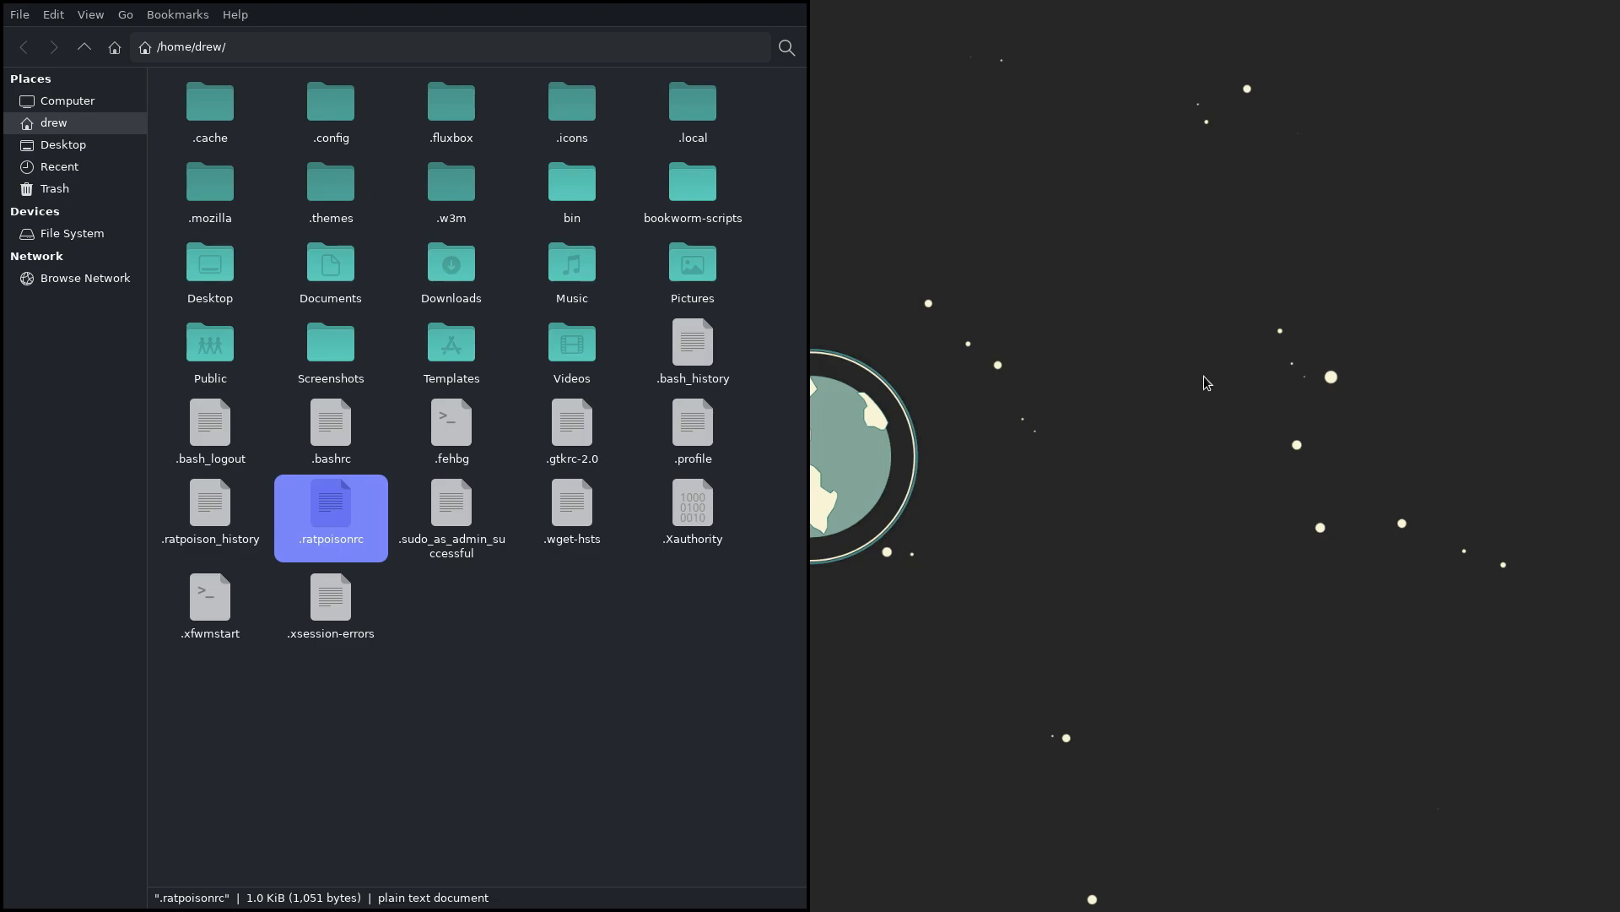
key(ctrl+t)
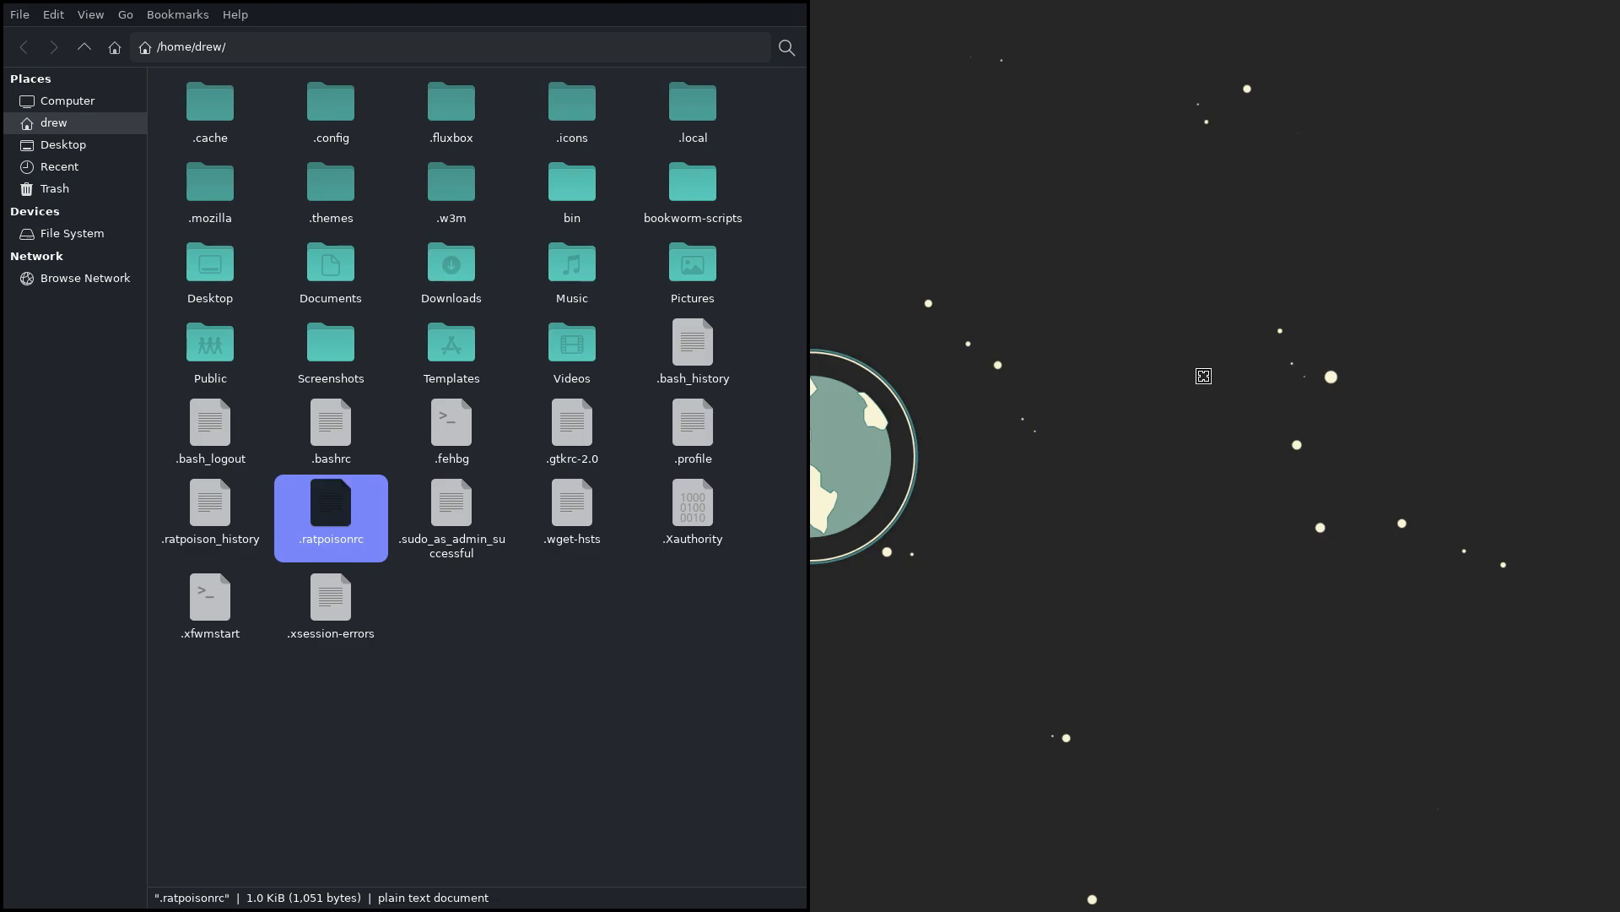
key(Tab)
key(ctrl+t)
key(Tab)
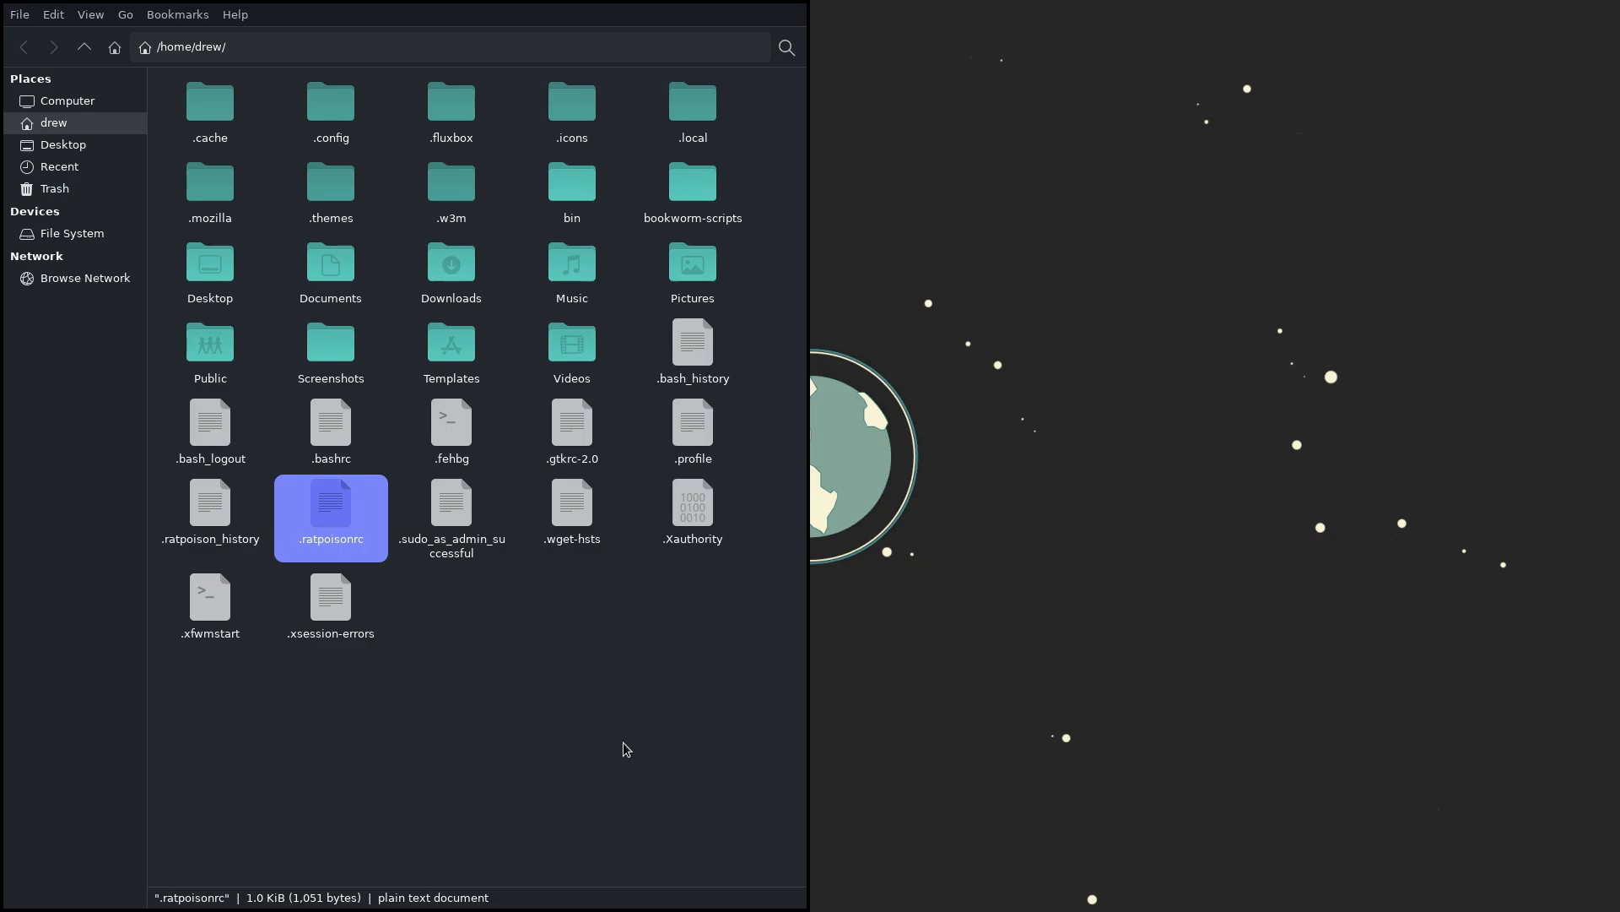
key(Tab)
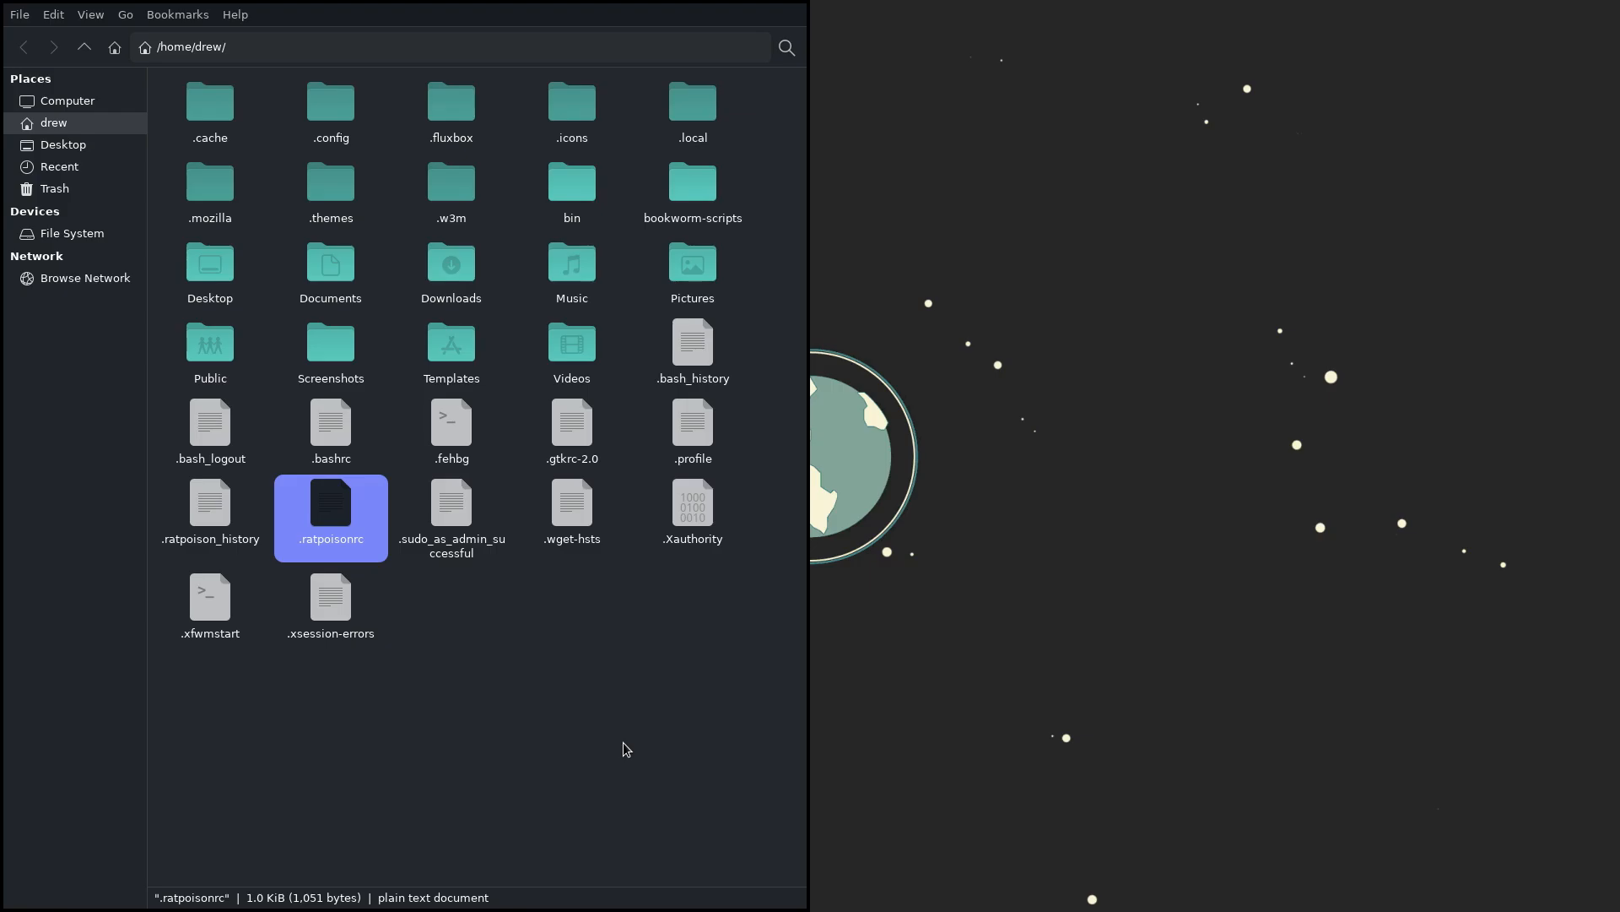
Open Geany in the empty frame and highlight the bind Q only line in .ratpoisonrc to review it
key(super)
key(e)
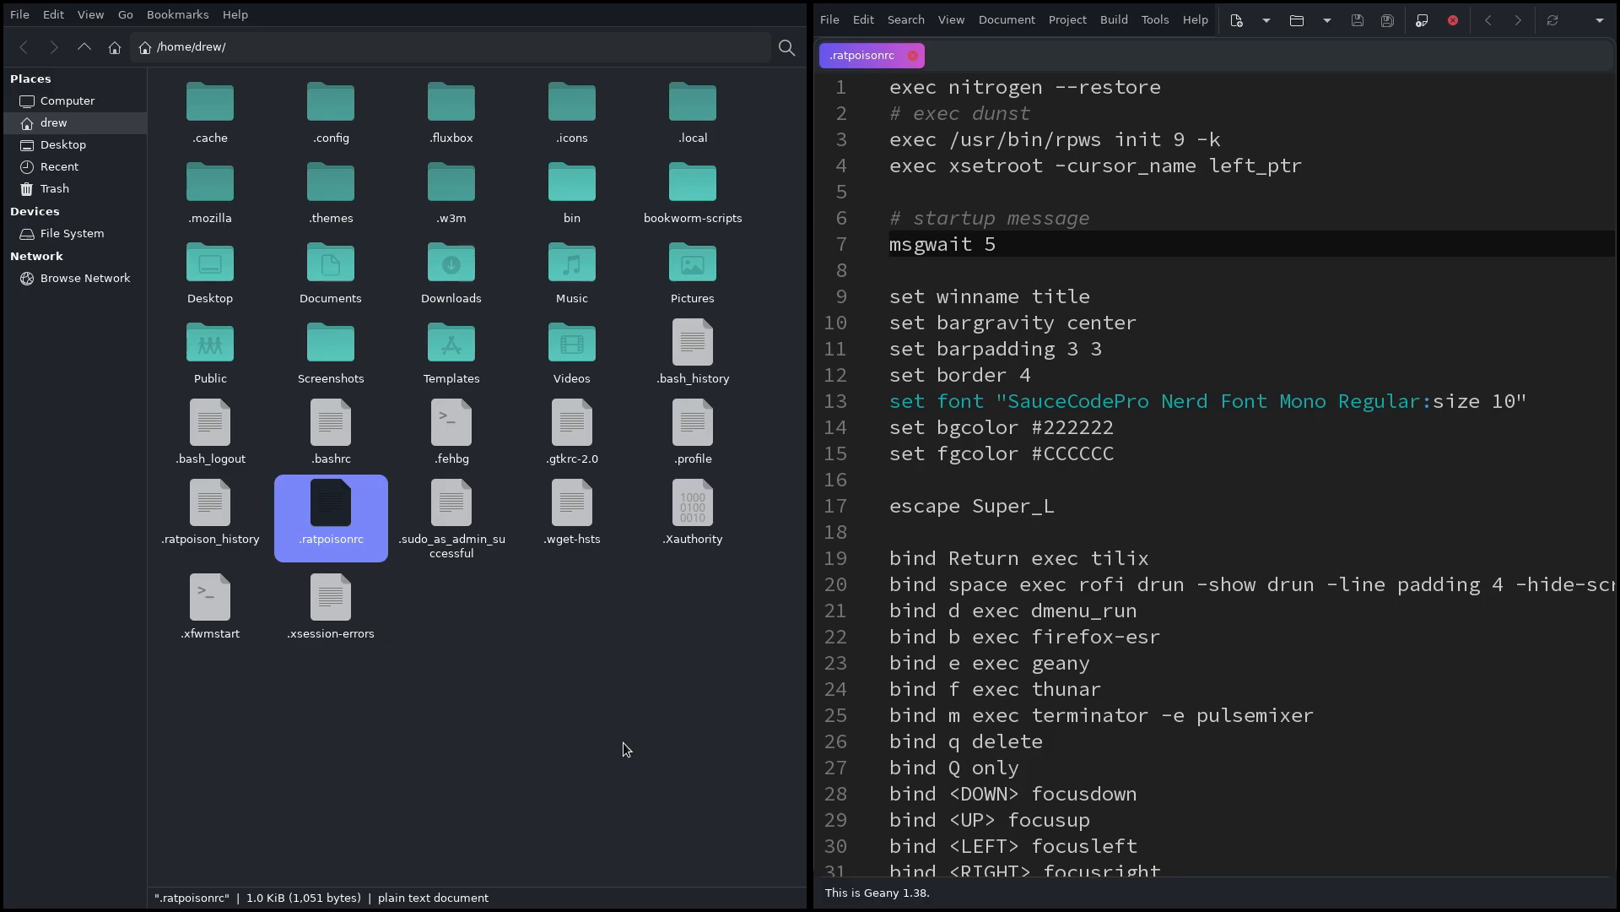
drag(961, 767, 949, 767)
scroll(1196, 513, down, 3)
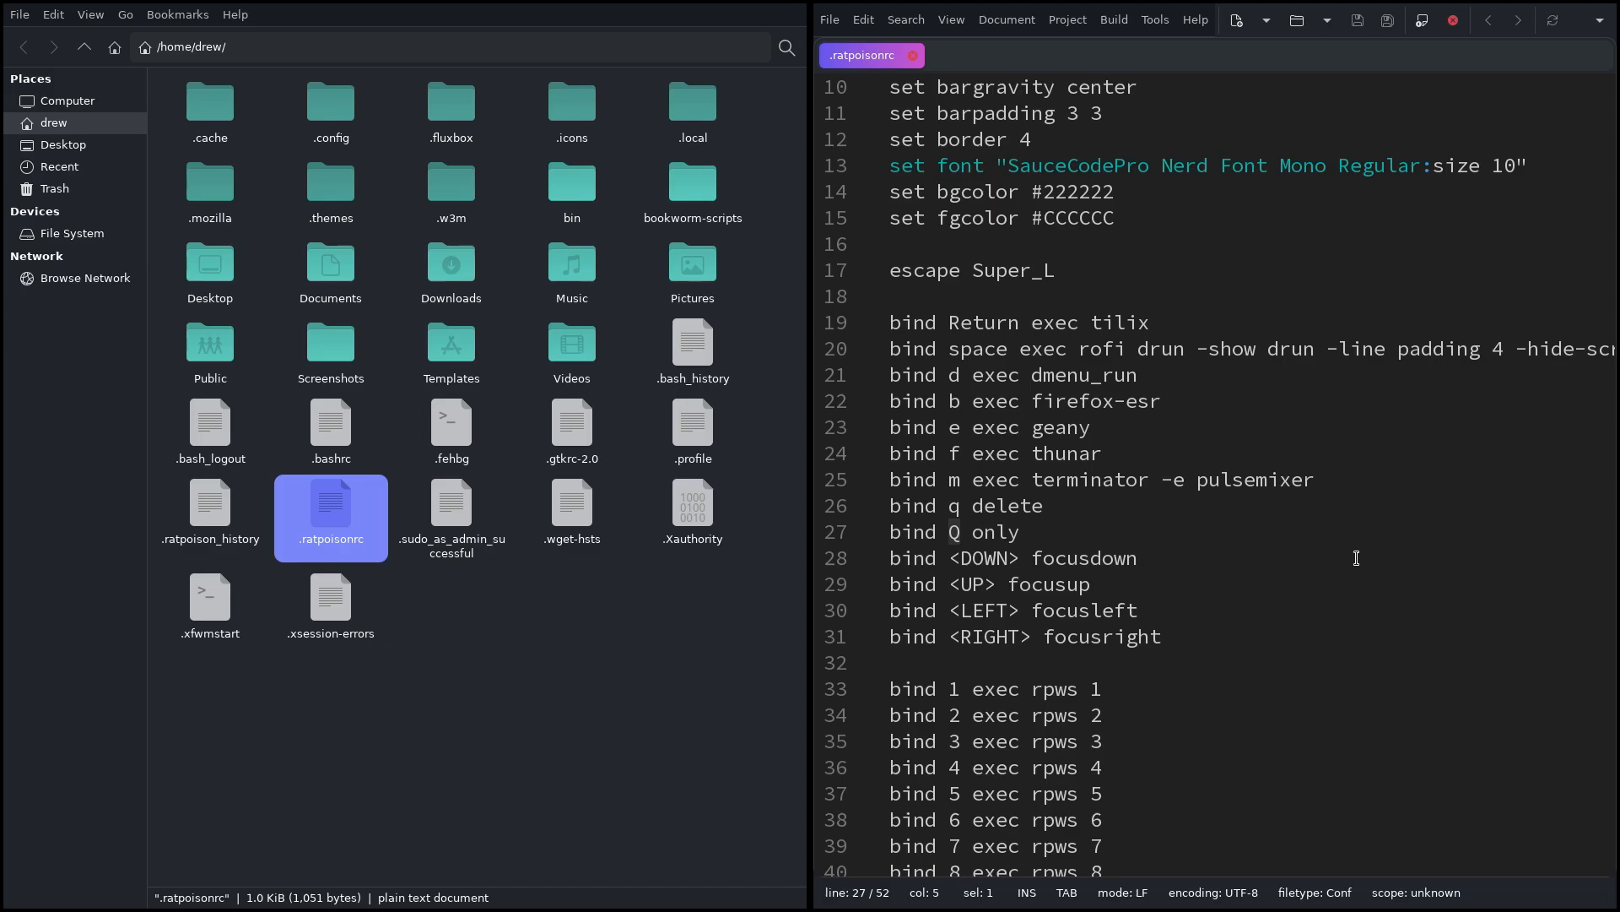
drag(1351, 579, 1409, 573)
scroll(1140, 486, down, 2)
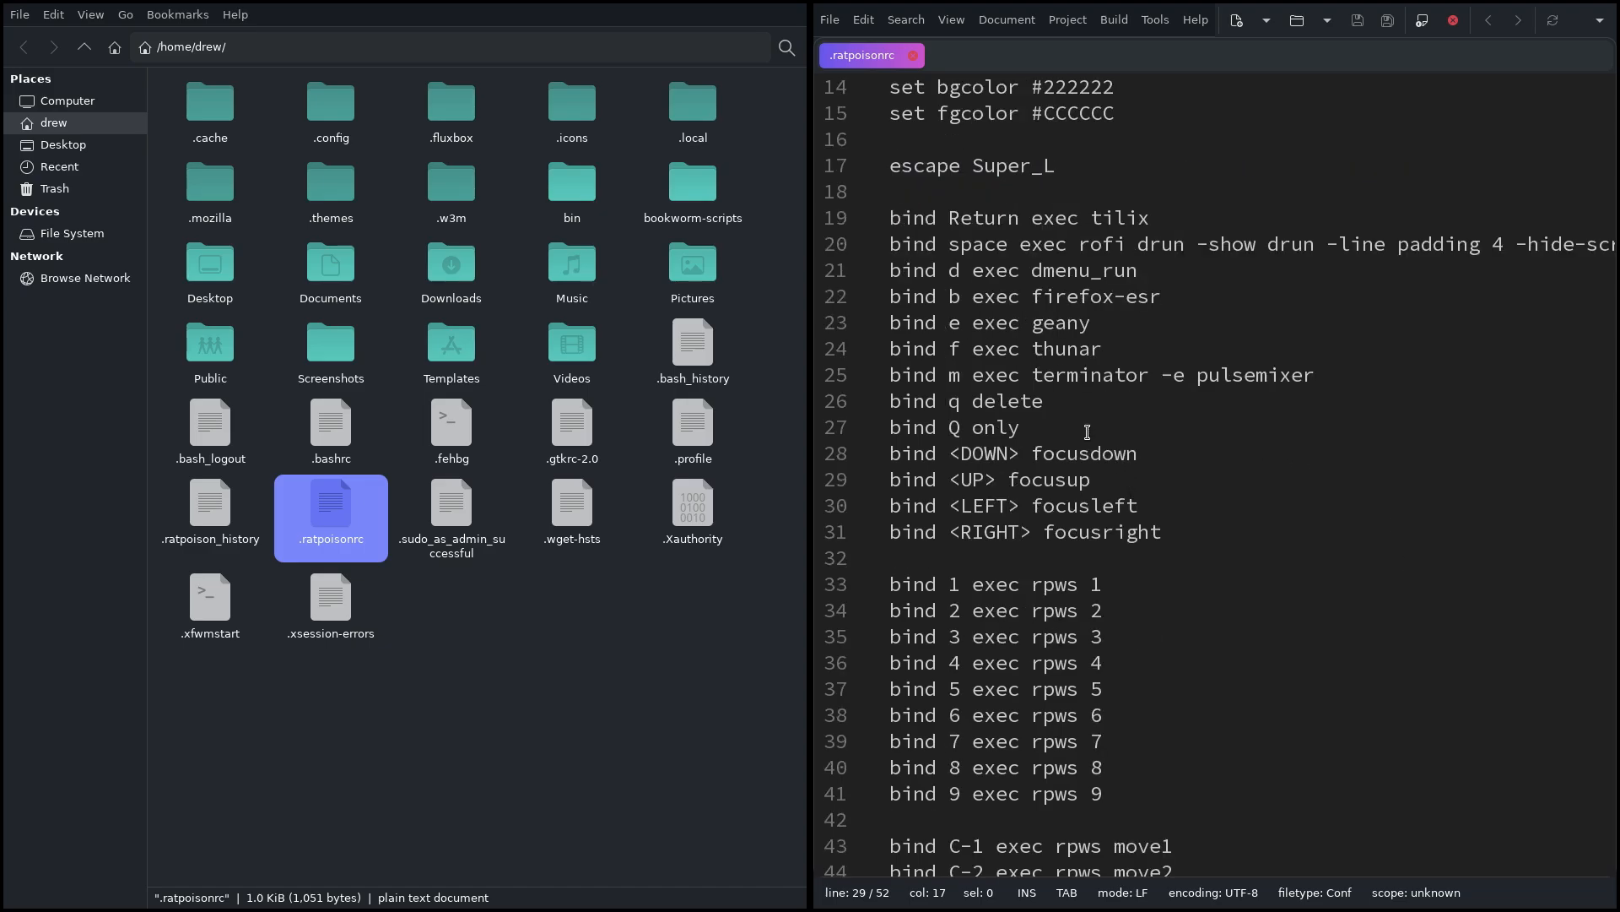
drag(1032, 427, 886, 427)
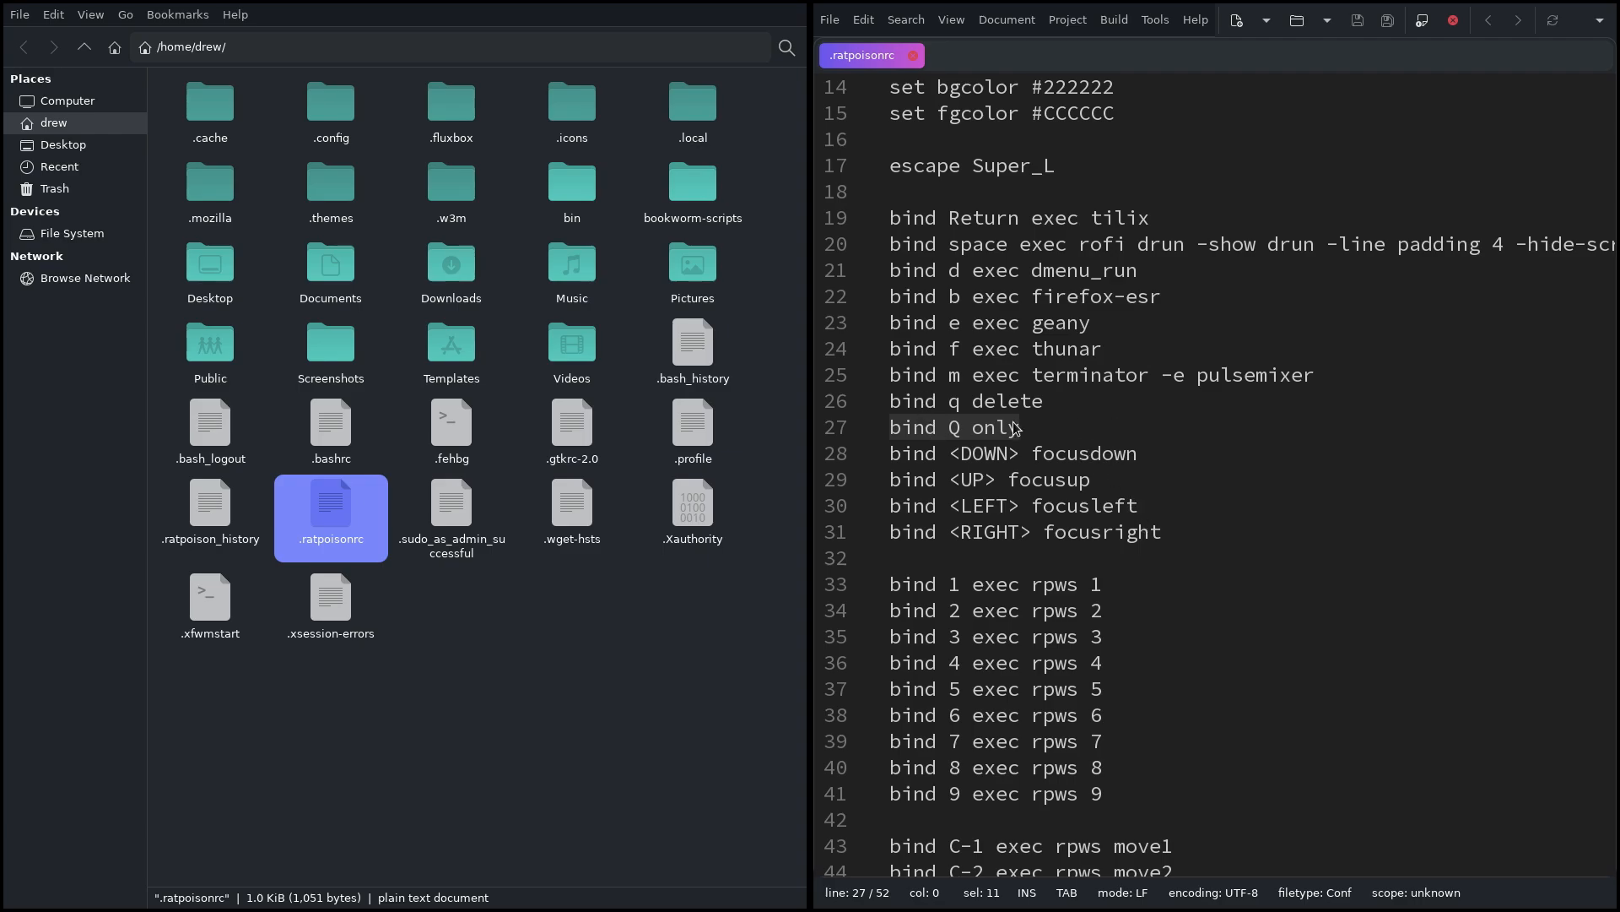
click(950, 427)
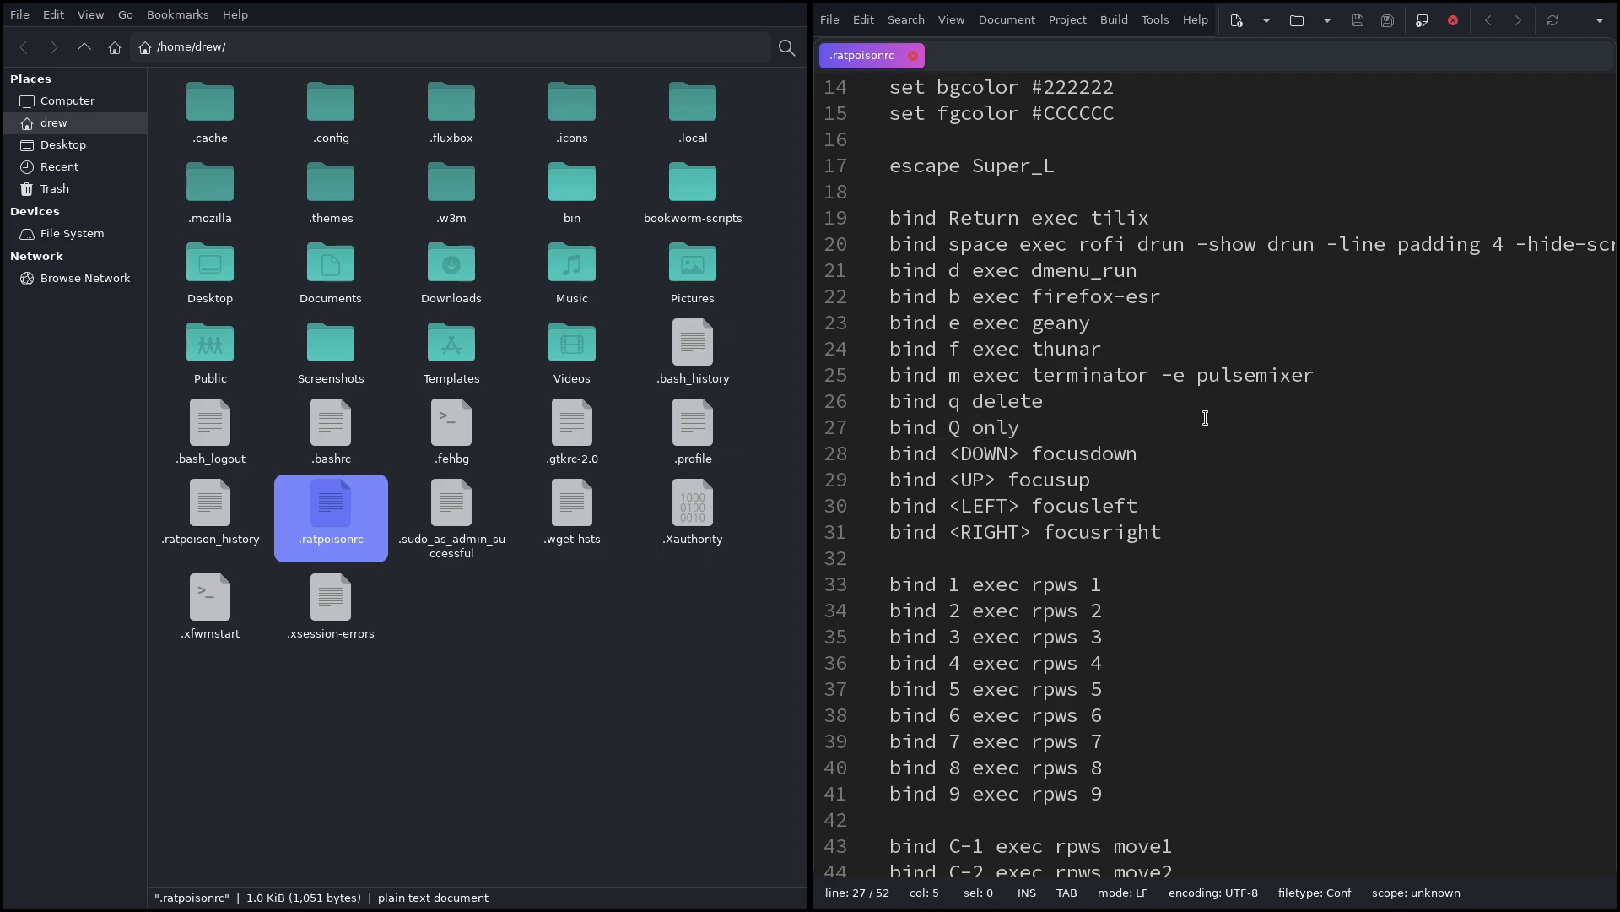
click(1205, 418)
Focus the editor's frame and expand it to fill the screen with ratpoison's only command
key(super+Right)
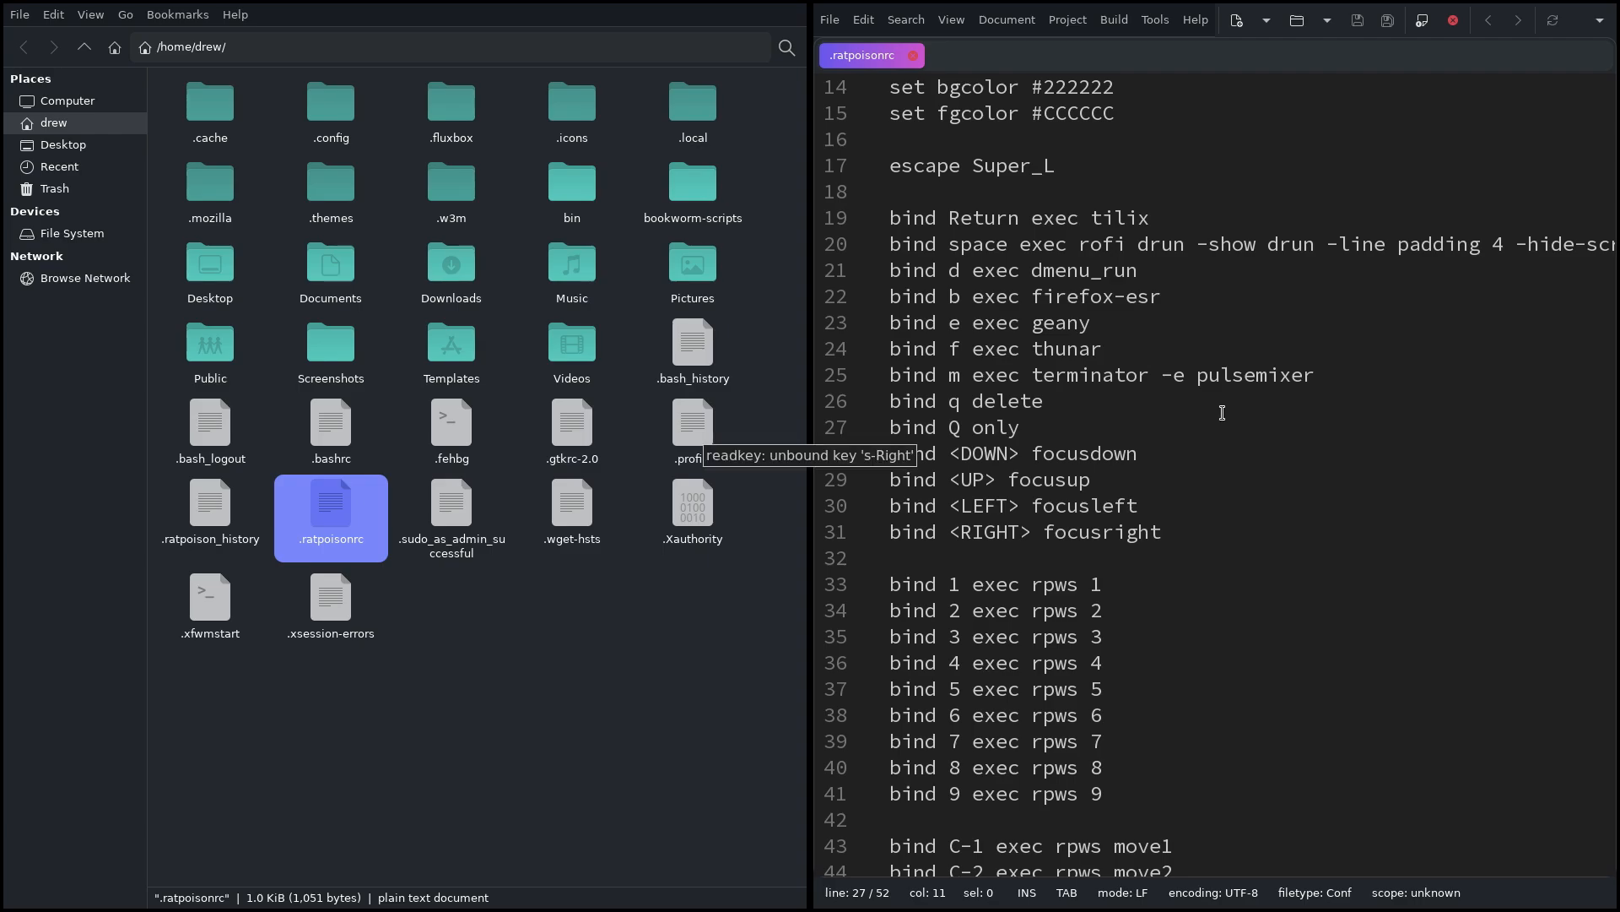
key(super+Right)
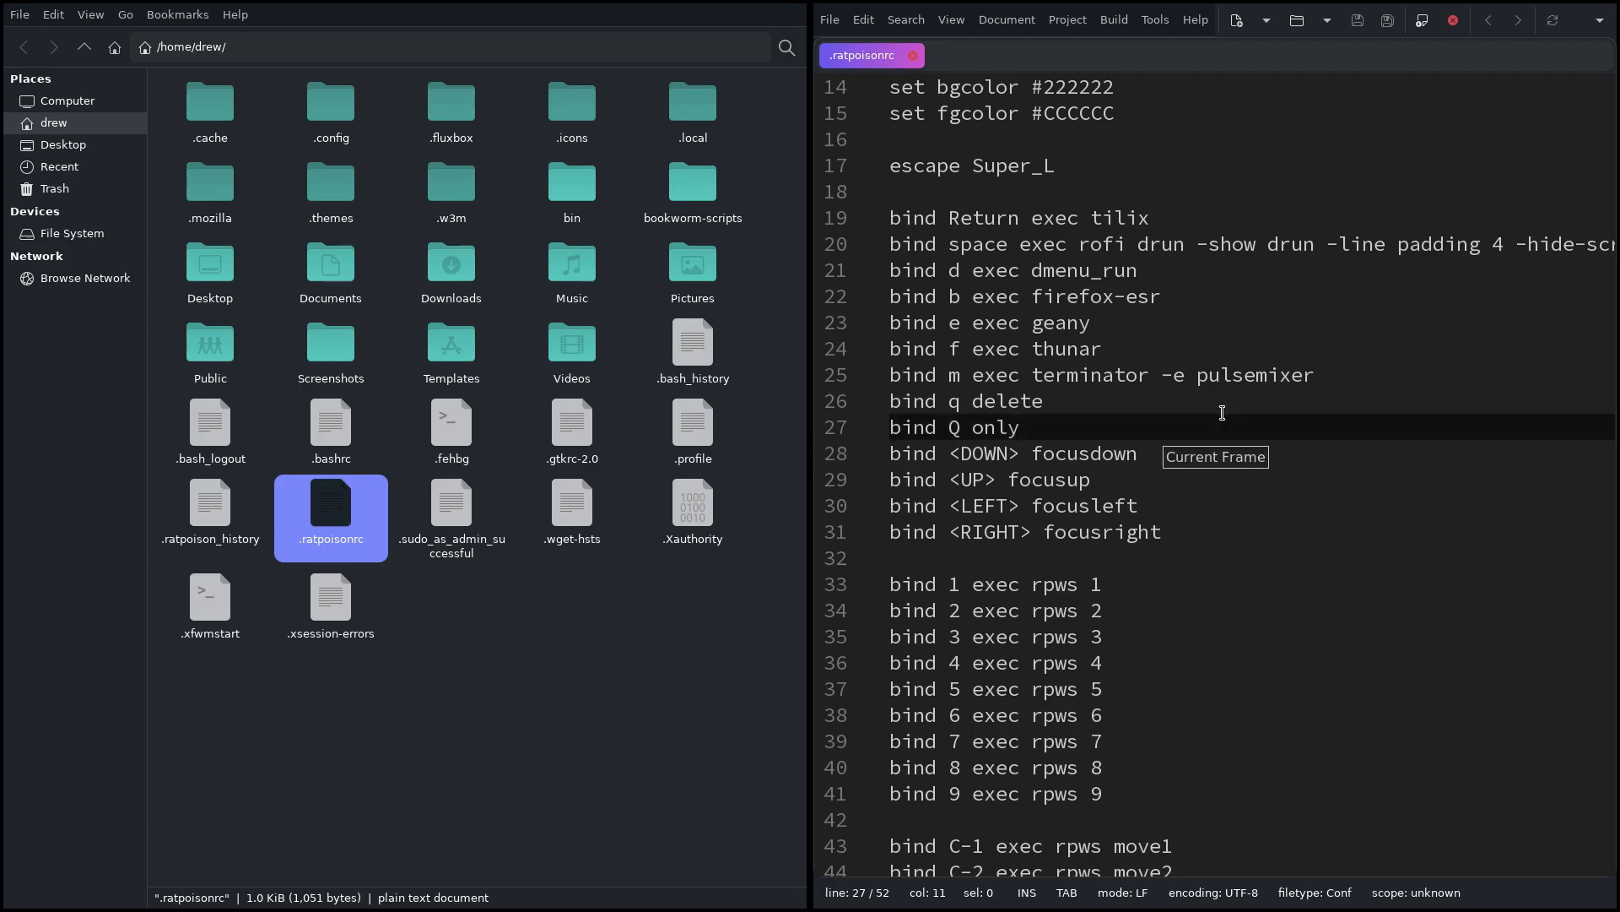
key(super)
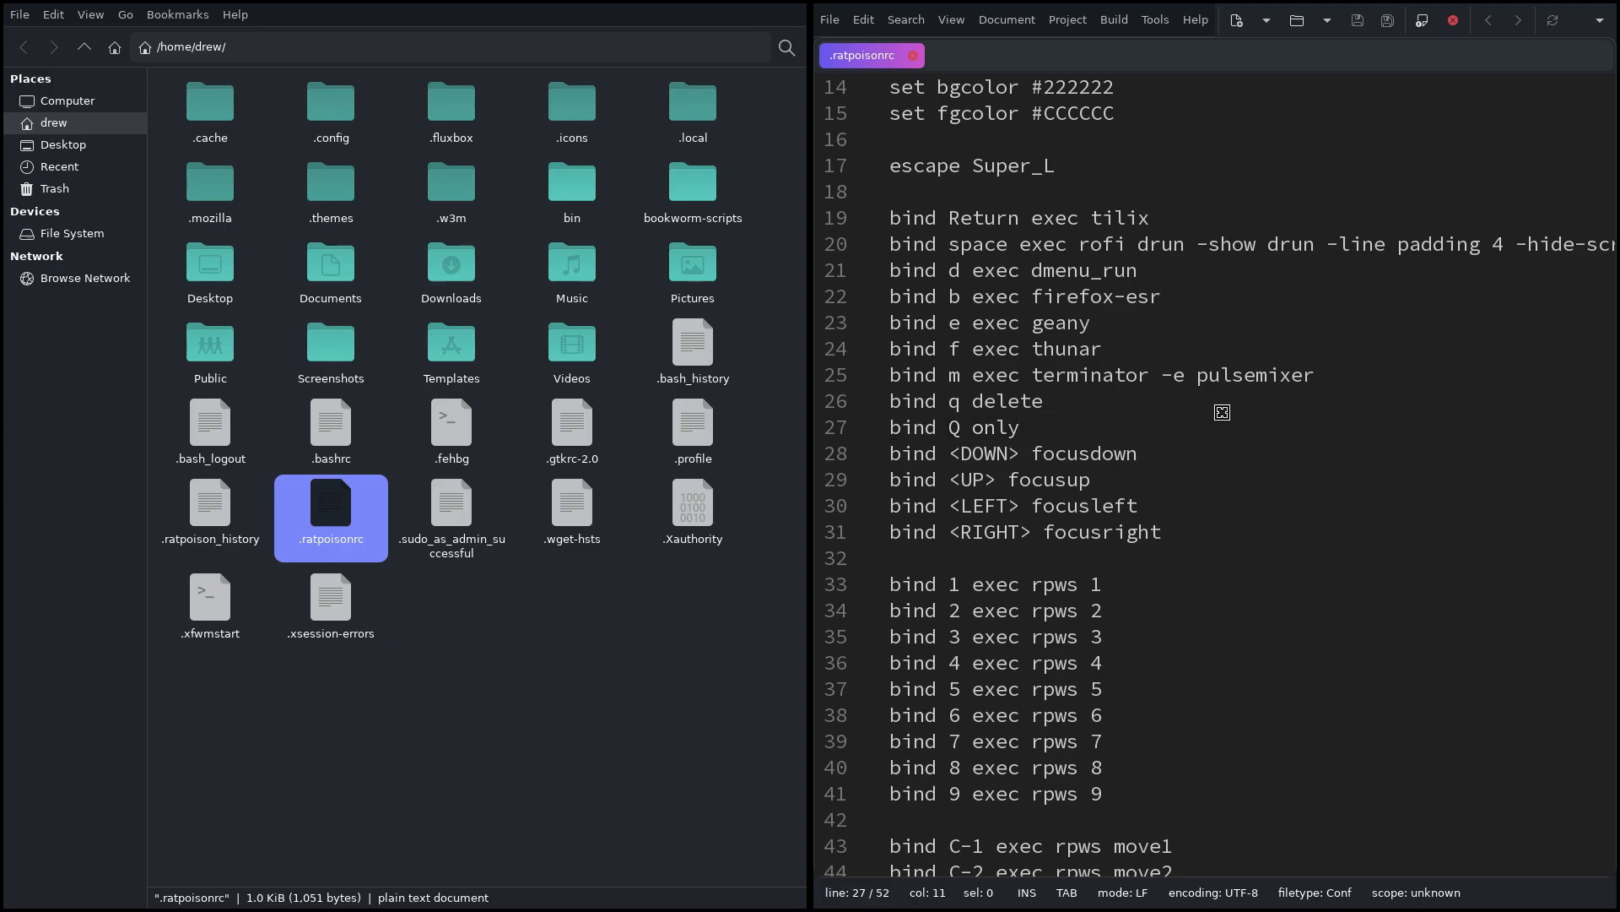
key(shift+q)
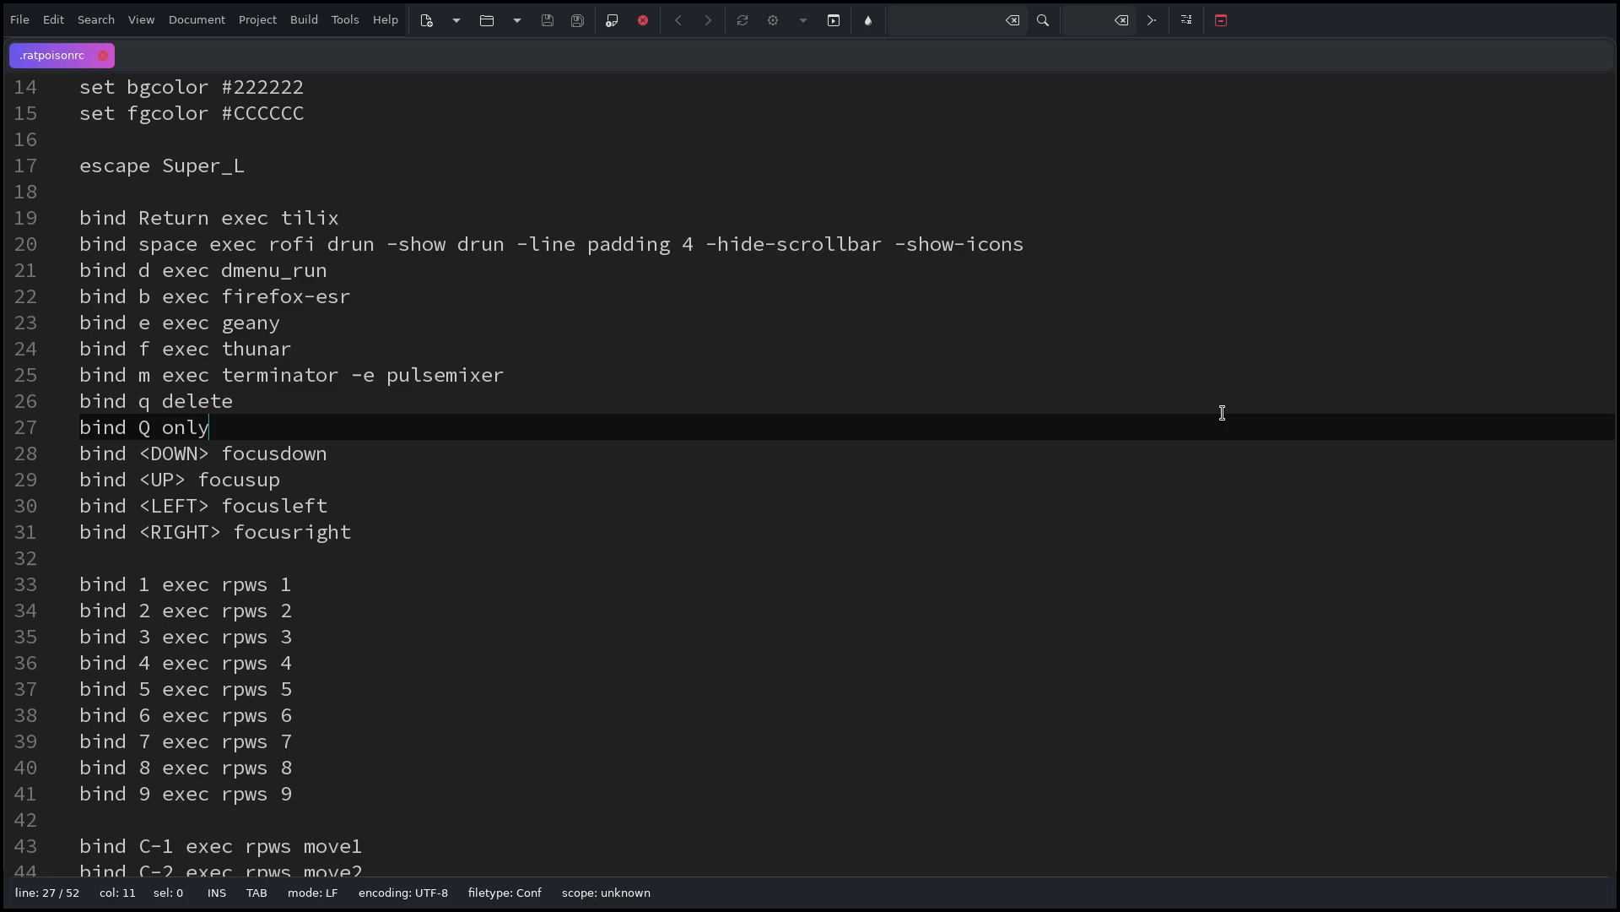
Switch from the full-screen editor to the file manager window and back to the editor
key(Super_L)
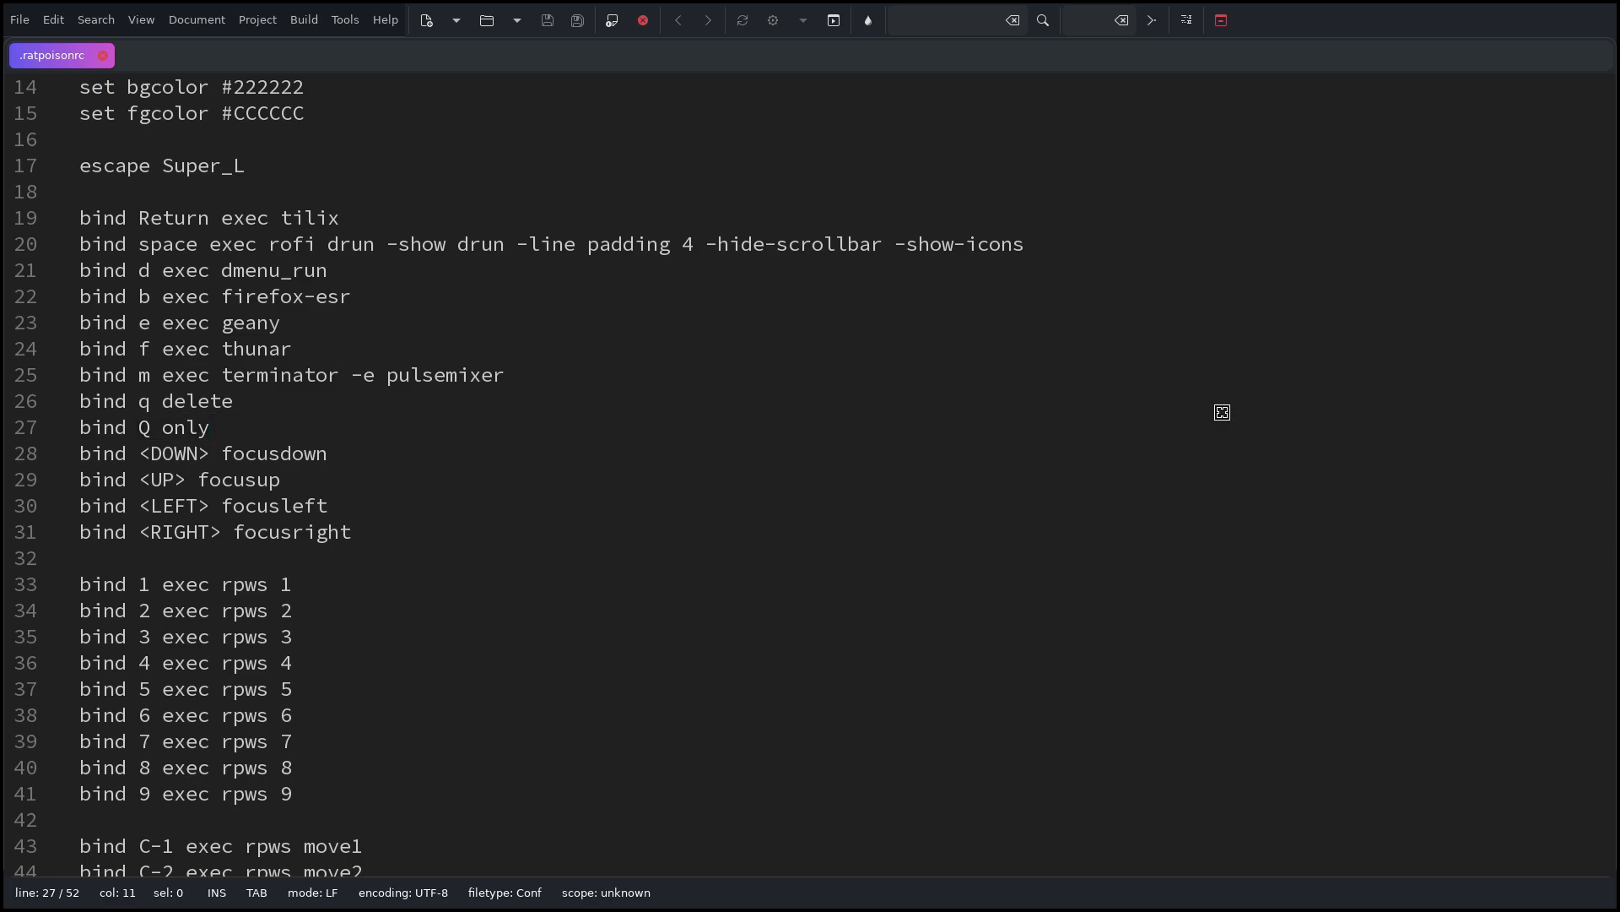
key(q)
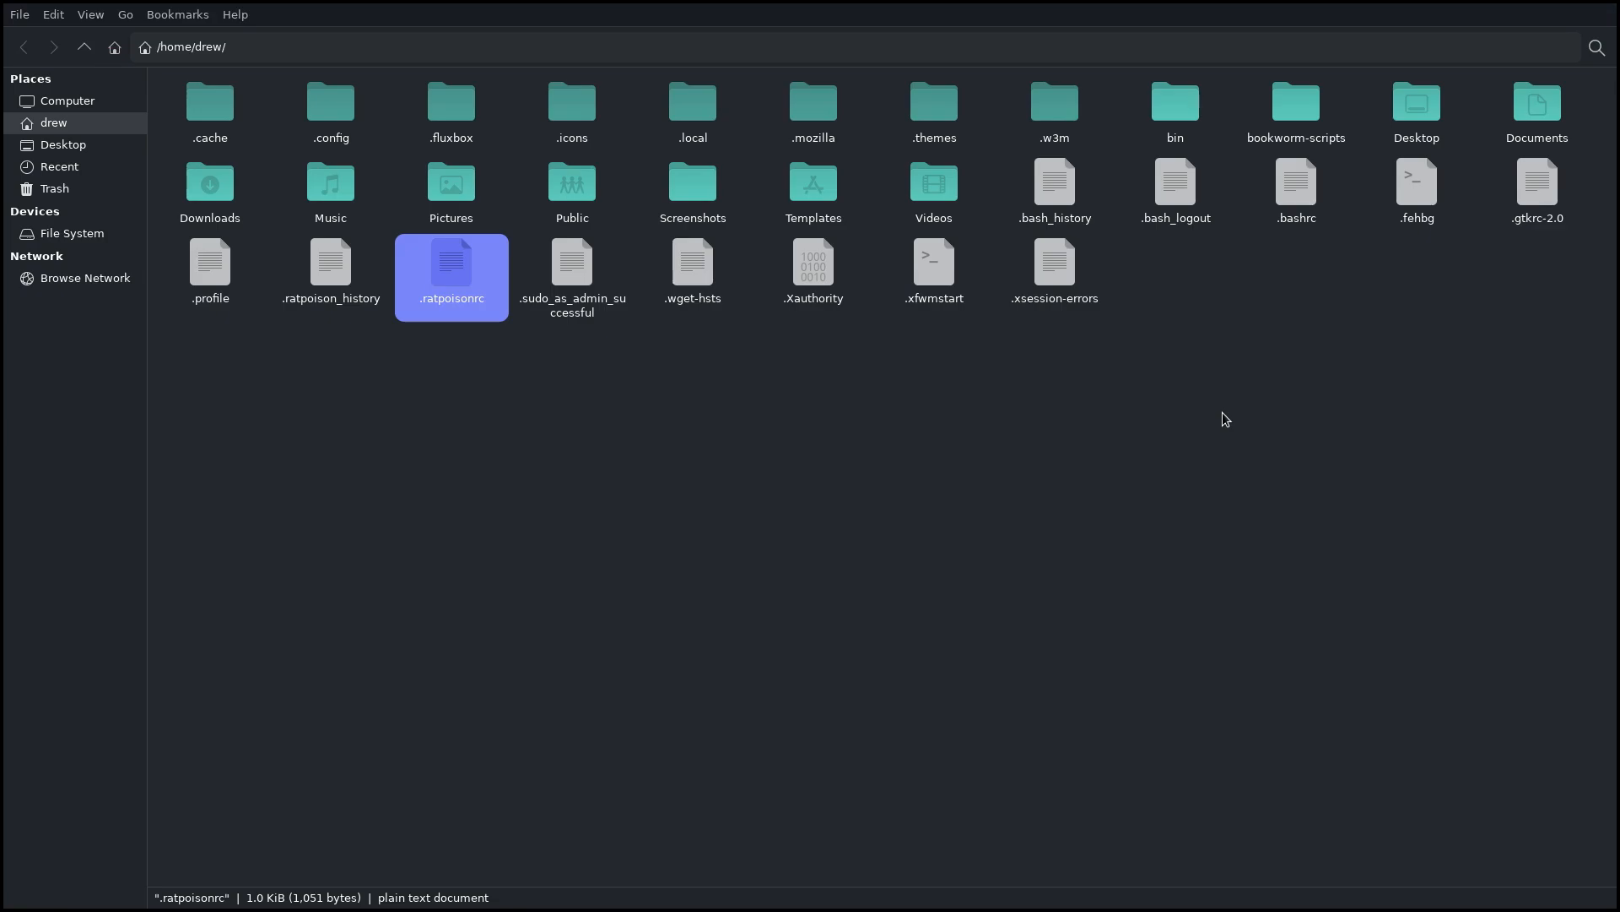
key(Super_L)
key(n)
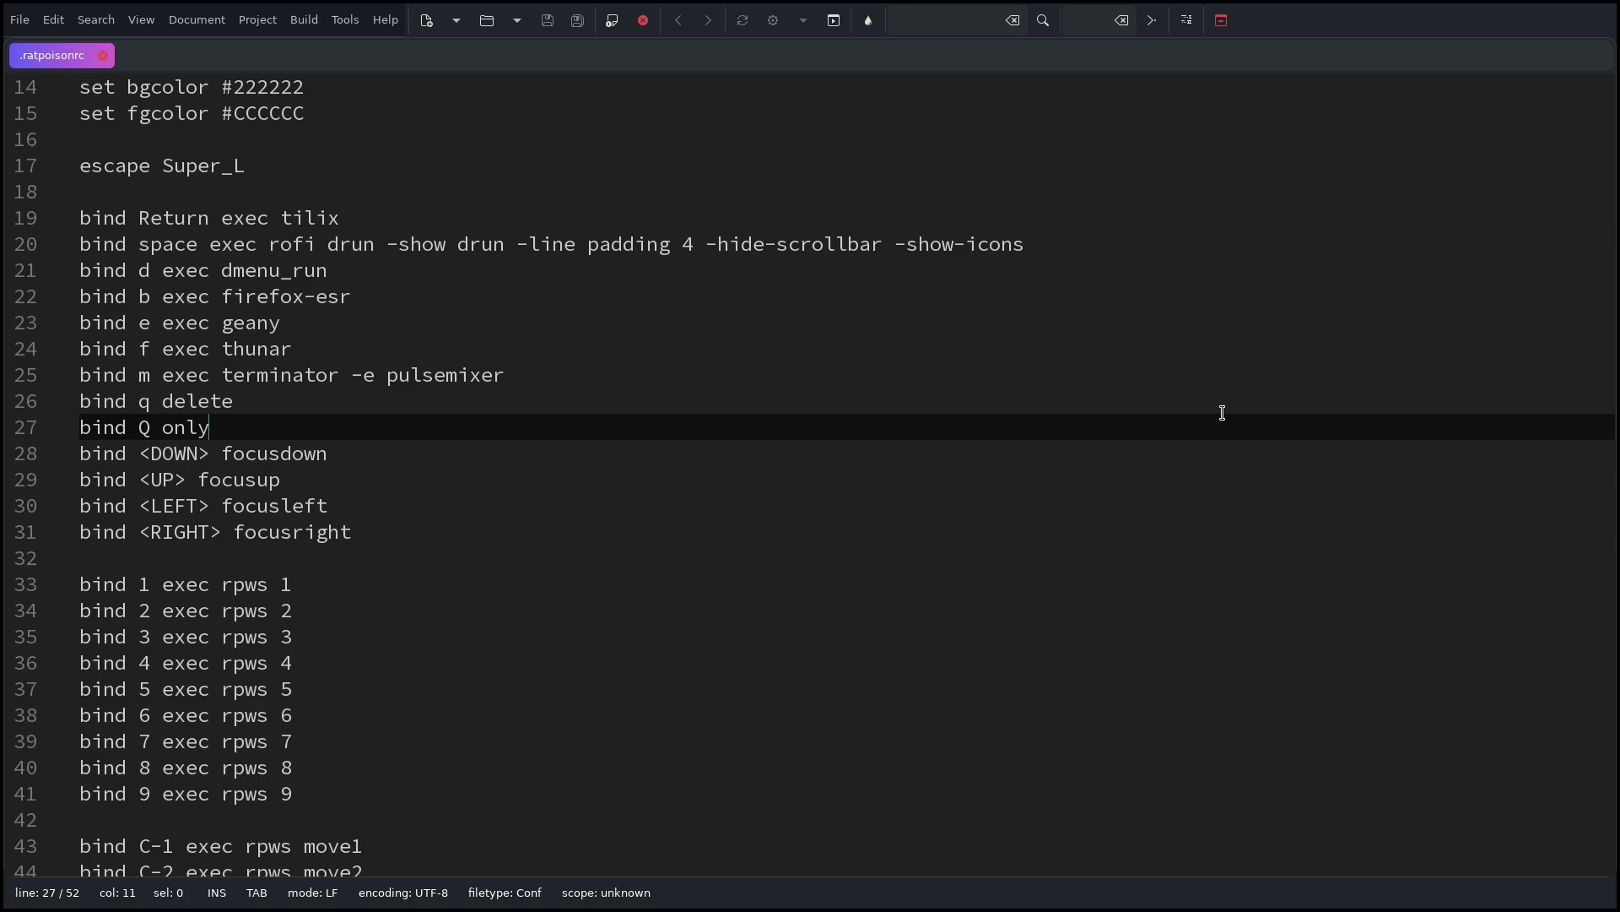
Launch pulsemixer through its ratpoison binding and quit it to return to the editor
key(Super_L)
key(m)
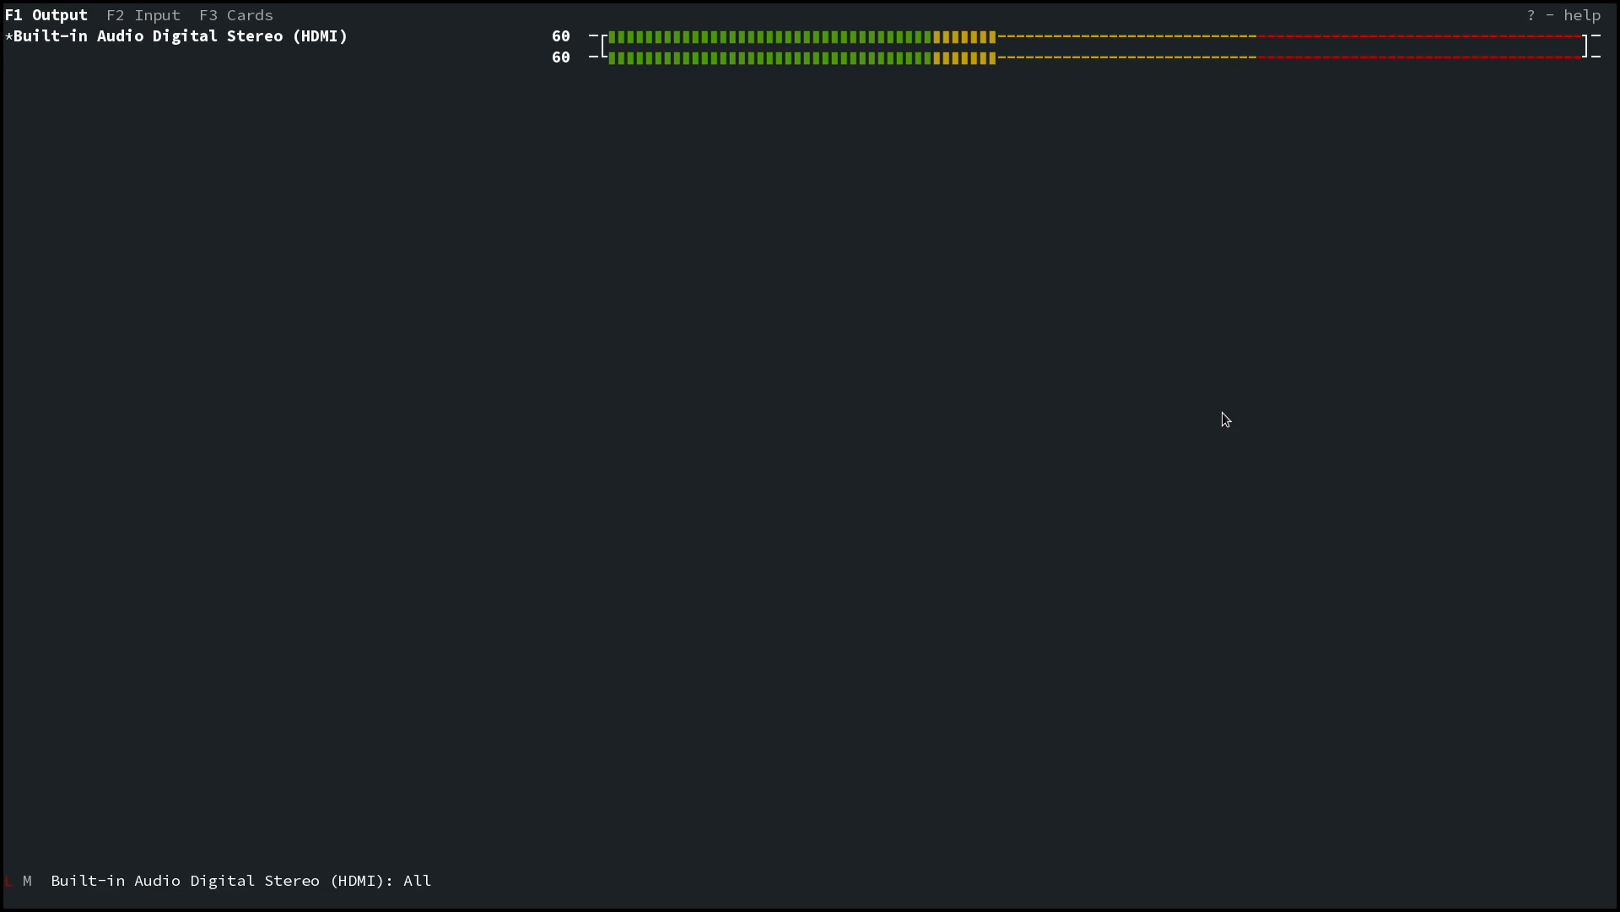
key(q)
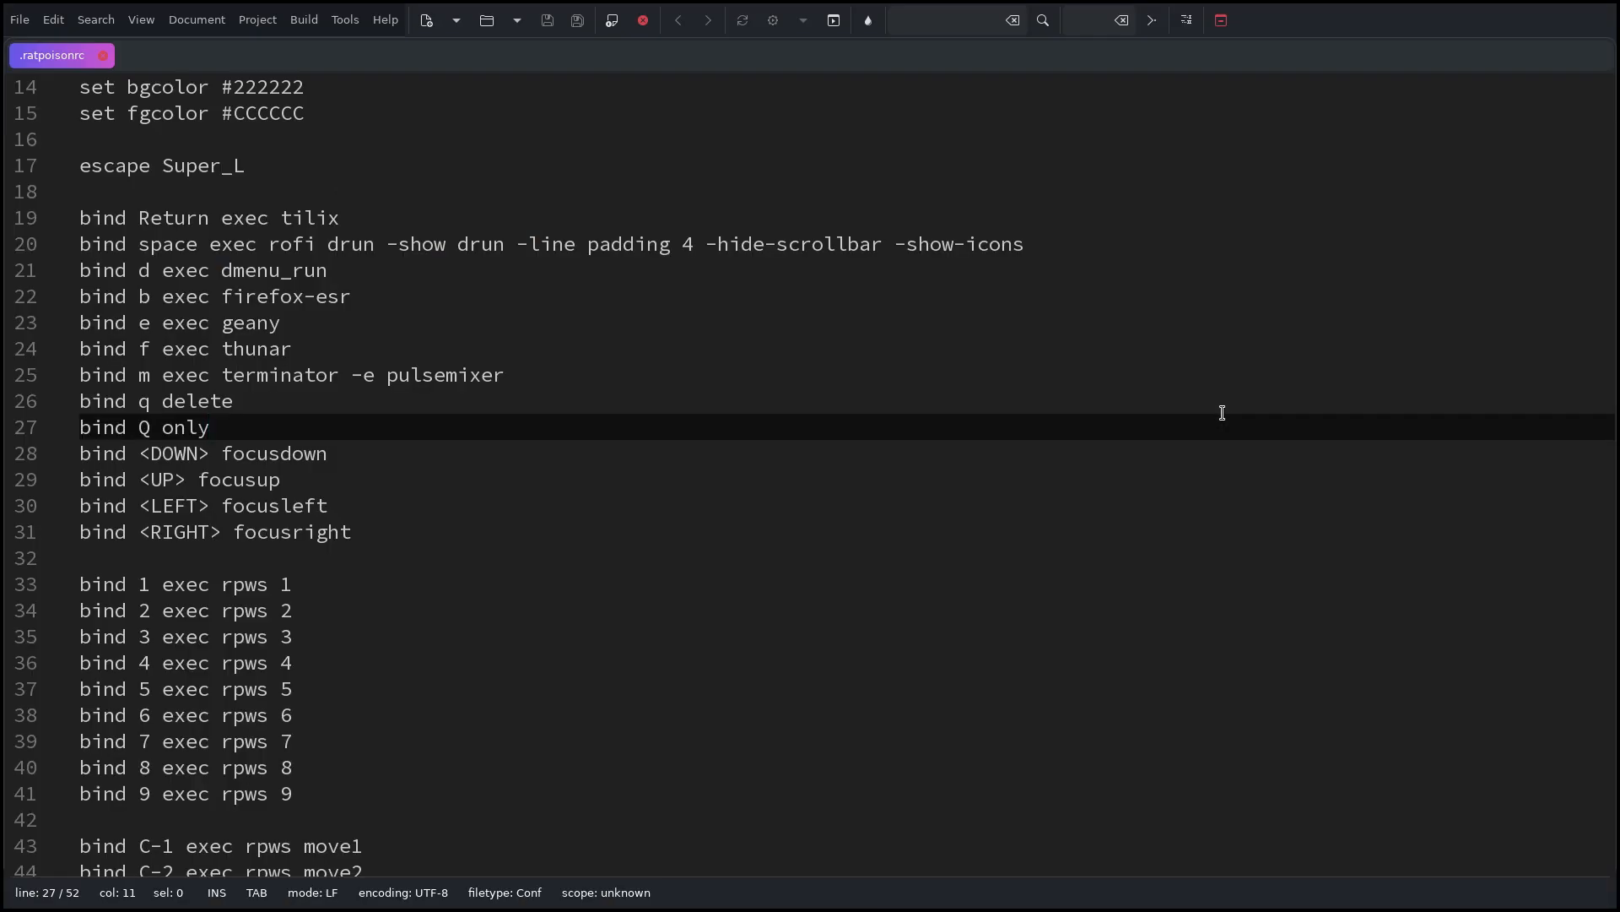
Activate ratpoison's escape key and split the screen into side-by-side frames for the editor and the file manager
key(Super_L)
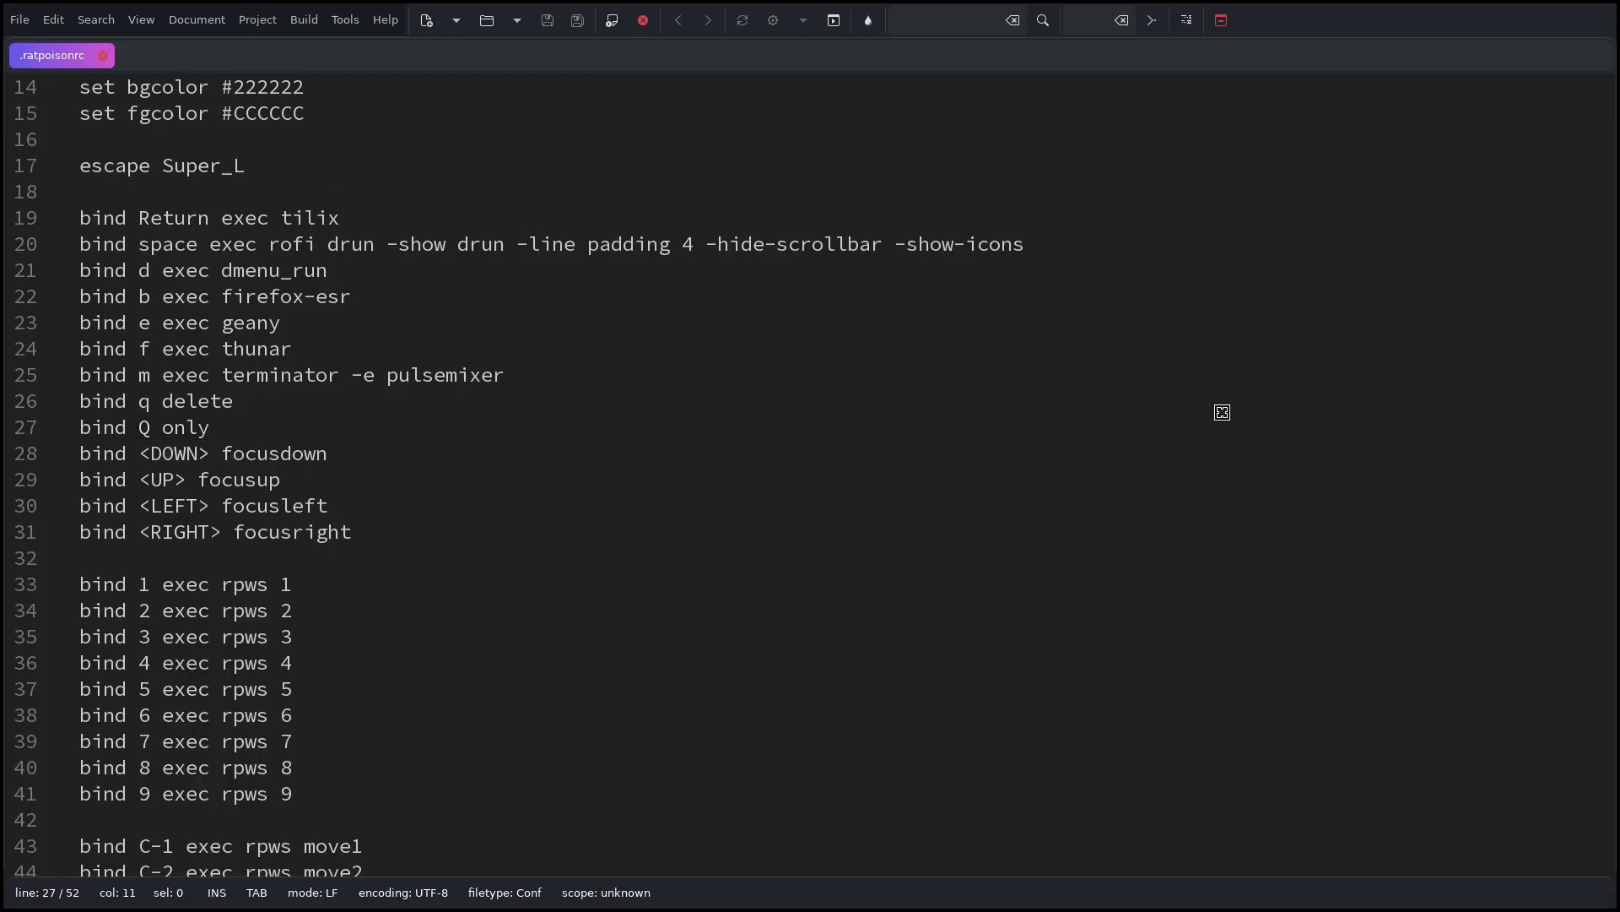
key(Super_L)
key(Super_L)
key(Super_L)
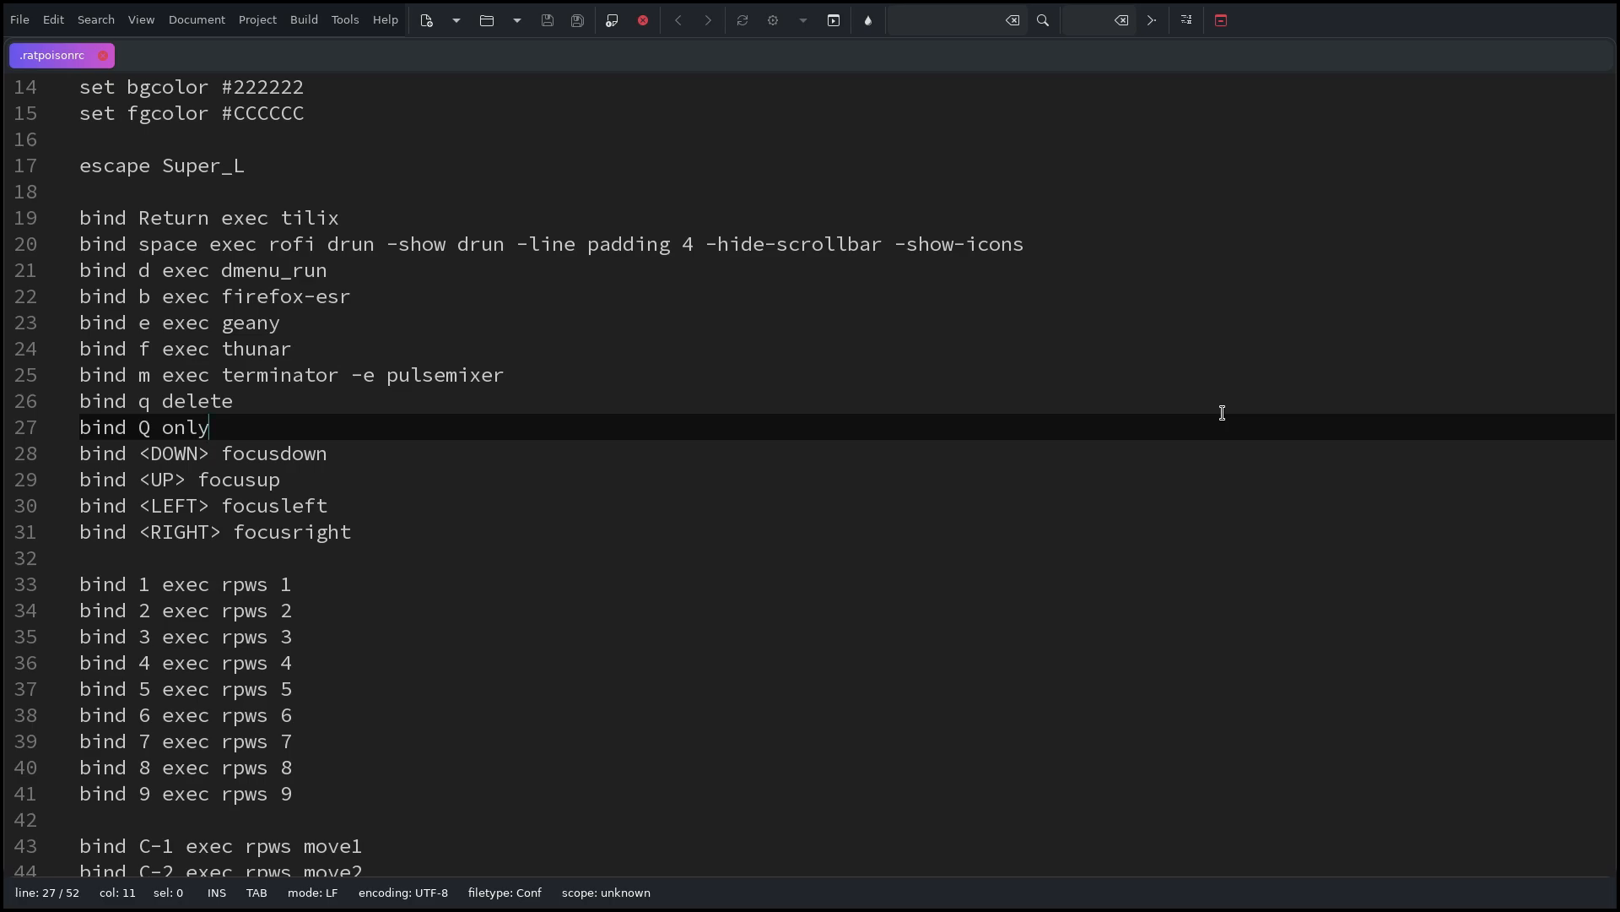
key(Super_L)
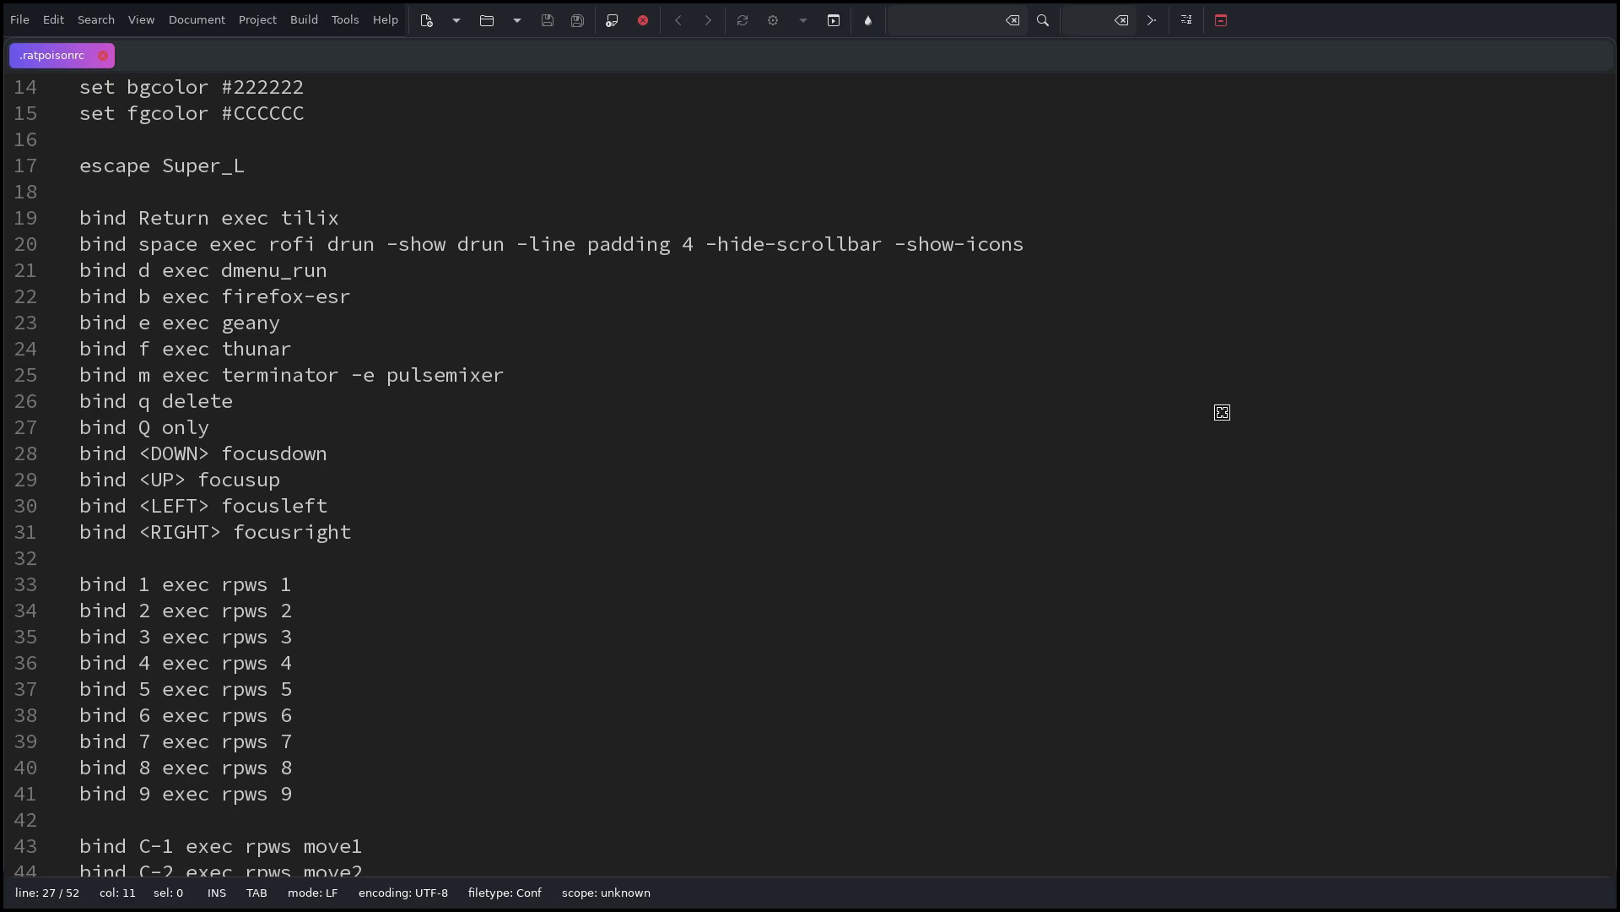
key(shift+s)
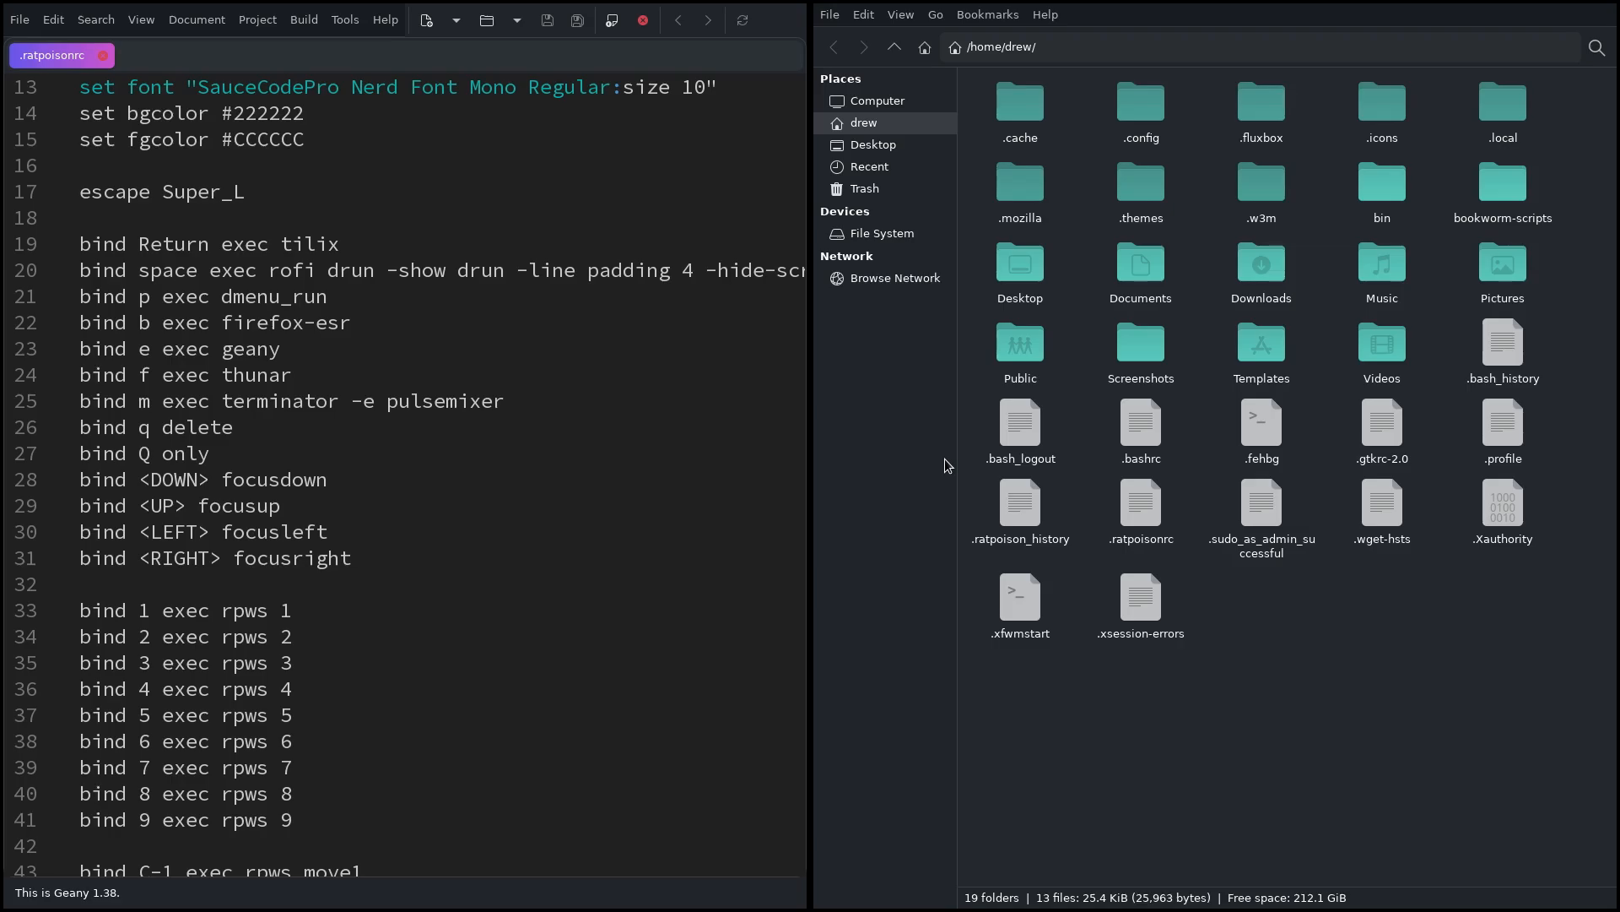
Move the selection through the home folder's items in the file manager frame using the keyboard, ending on Templates
key(Right)
key(Right)
key(Right)
key(Right)
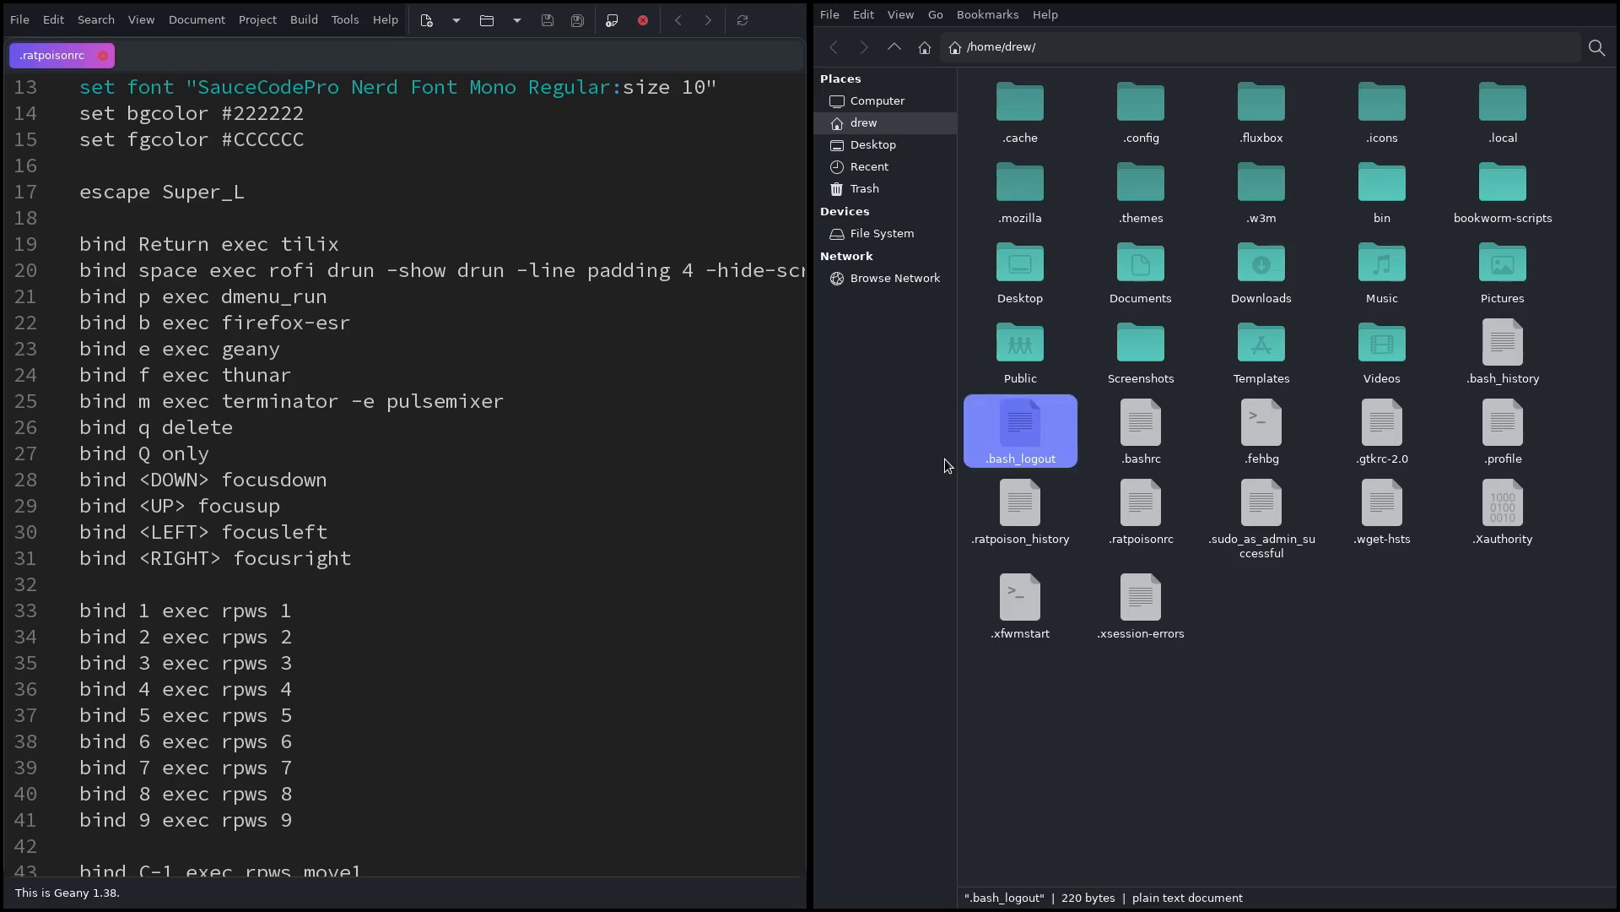
key(Up)
key(Up)
key(Left)
key(Down)
key(Down)
key(Down)
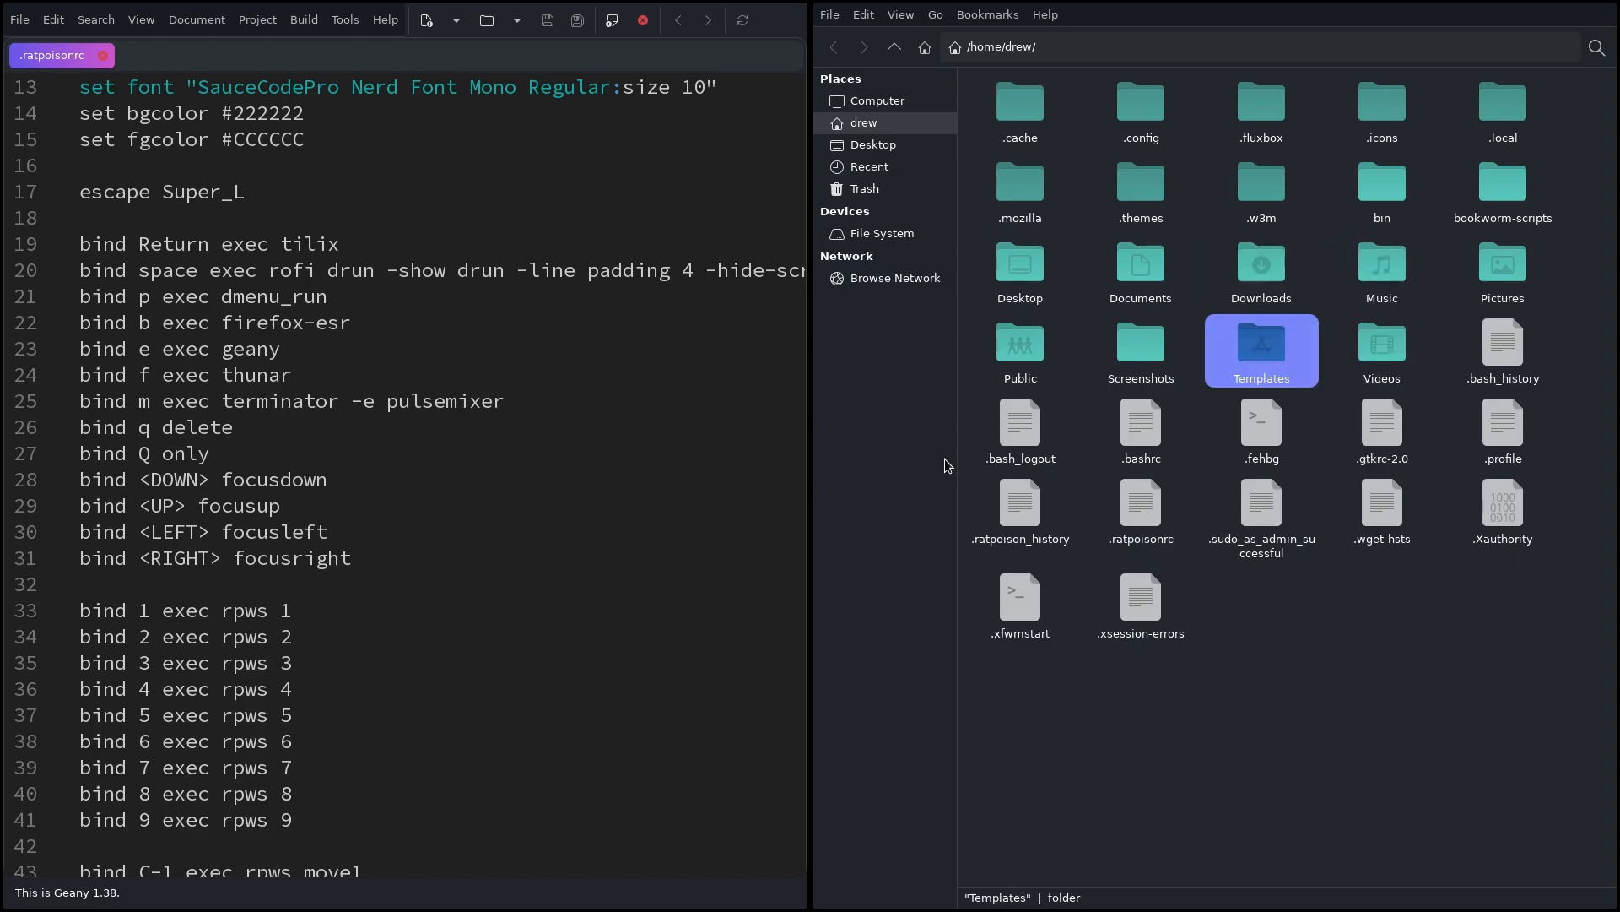
Move the selection among the configuration files in the file manager frame, ending on .fehbg
key(Left)
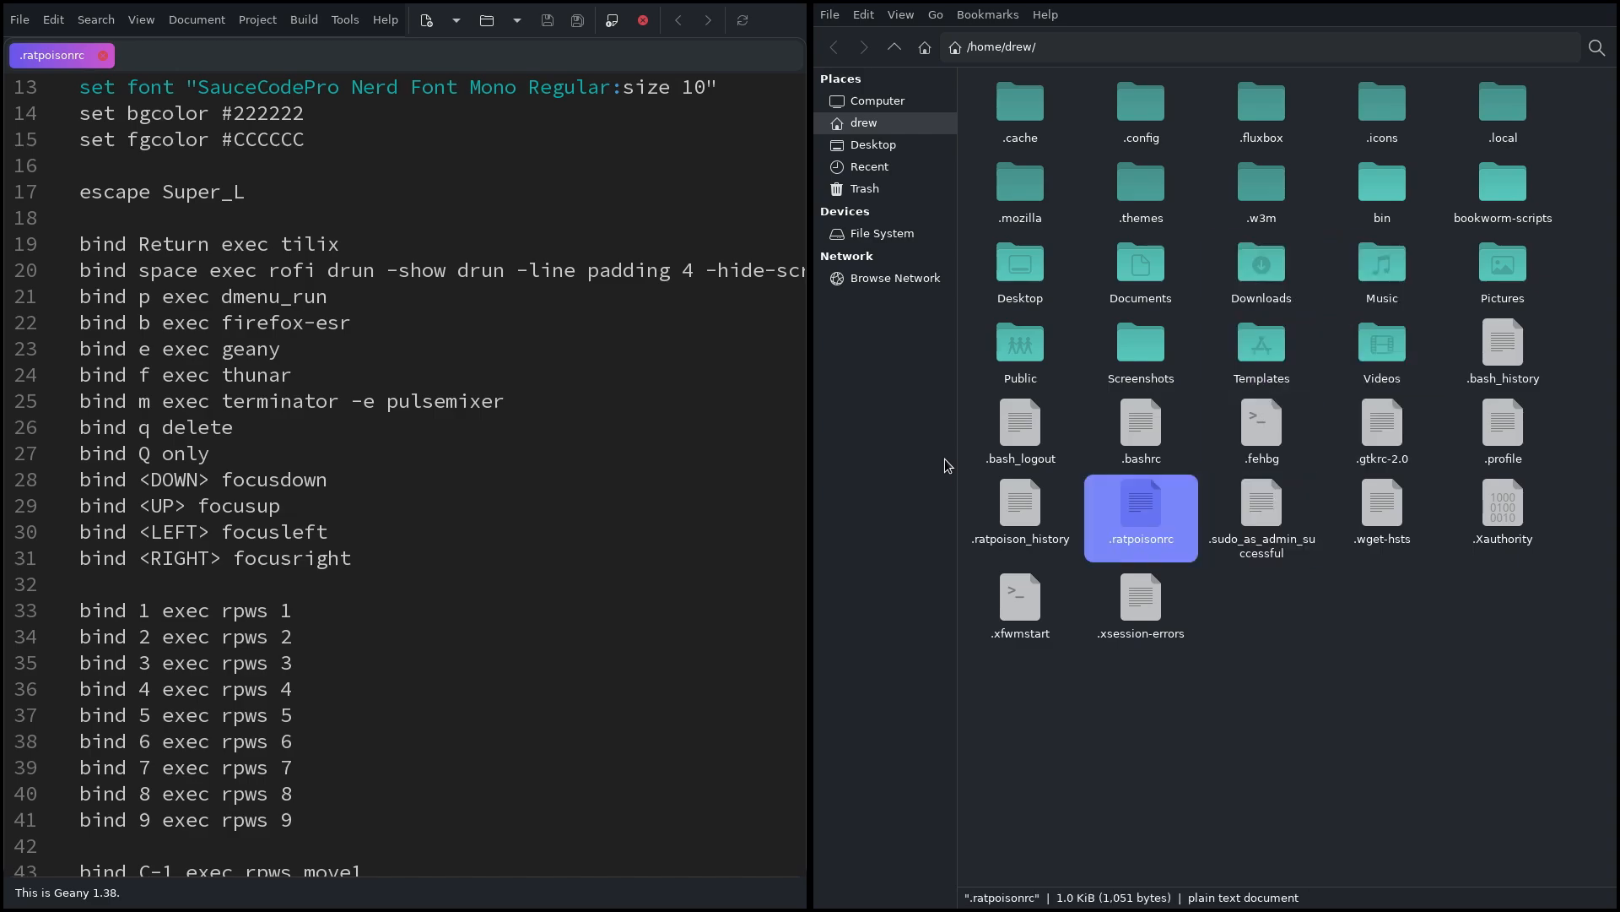
key(Down)
key(Up)
key(Up)
key(Right)
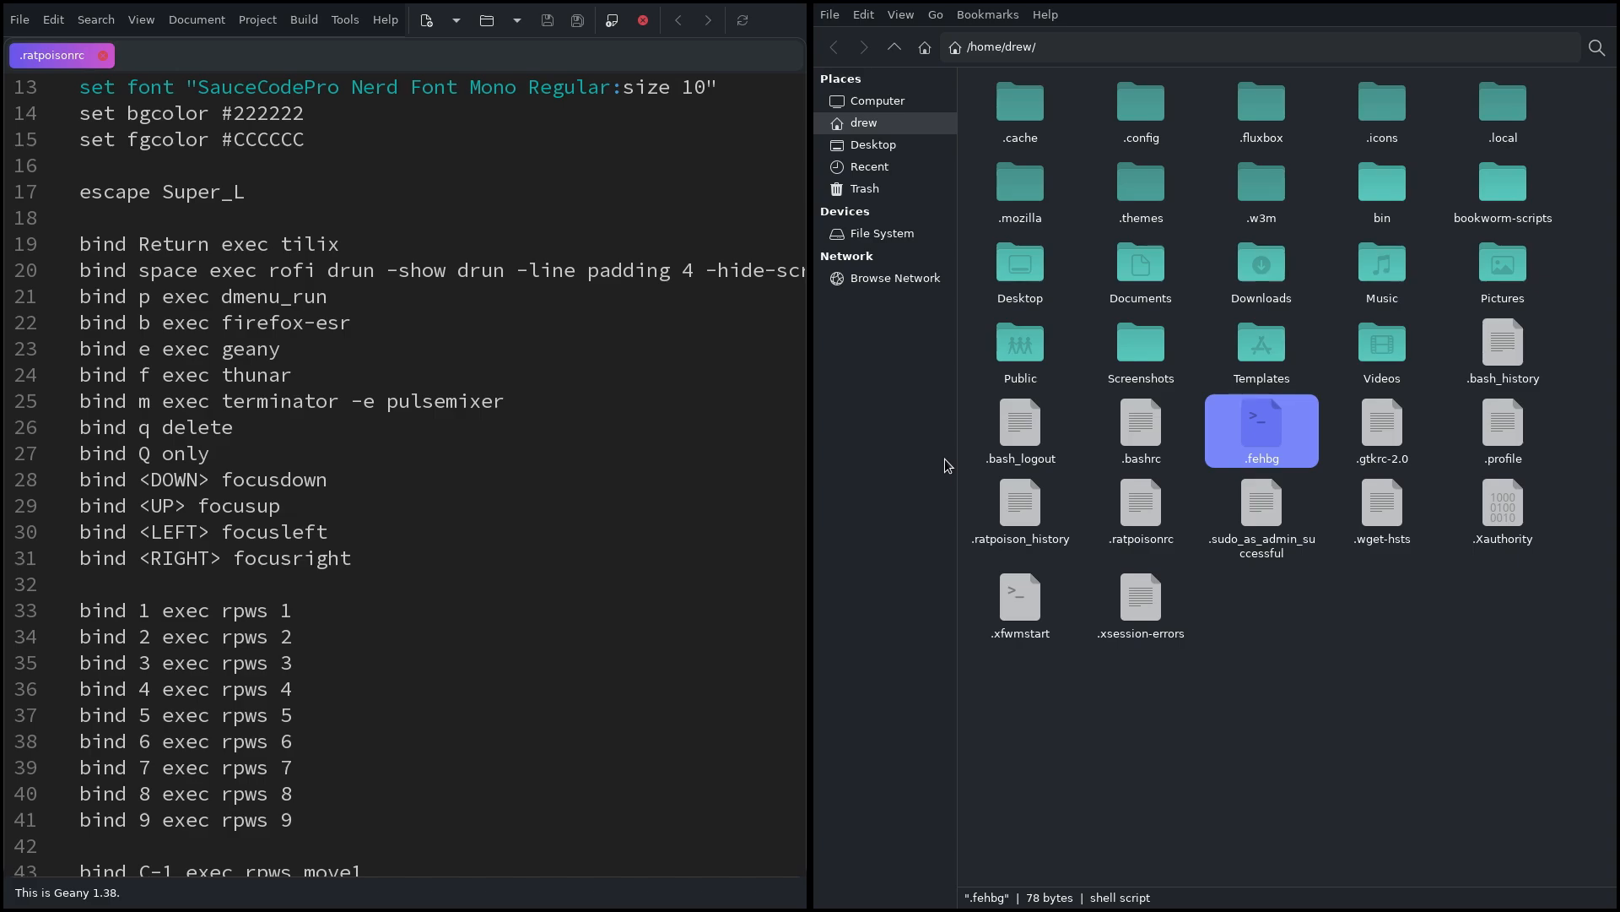
Go to workspace 2 with the file manager on it and try to switch to another window there
key(Super_L)
key(2)
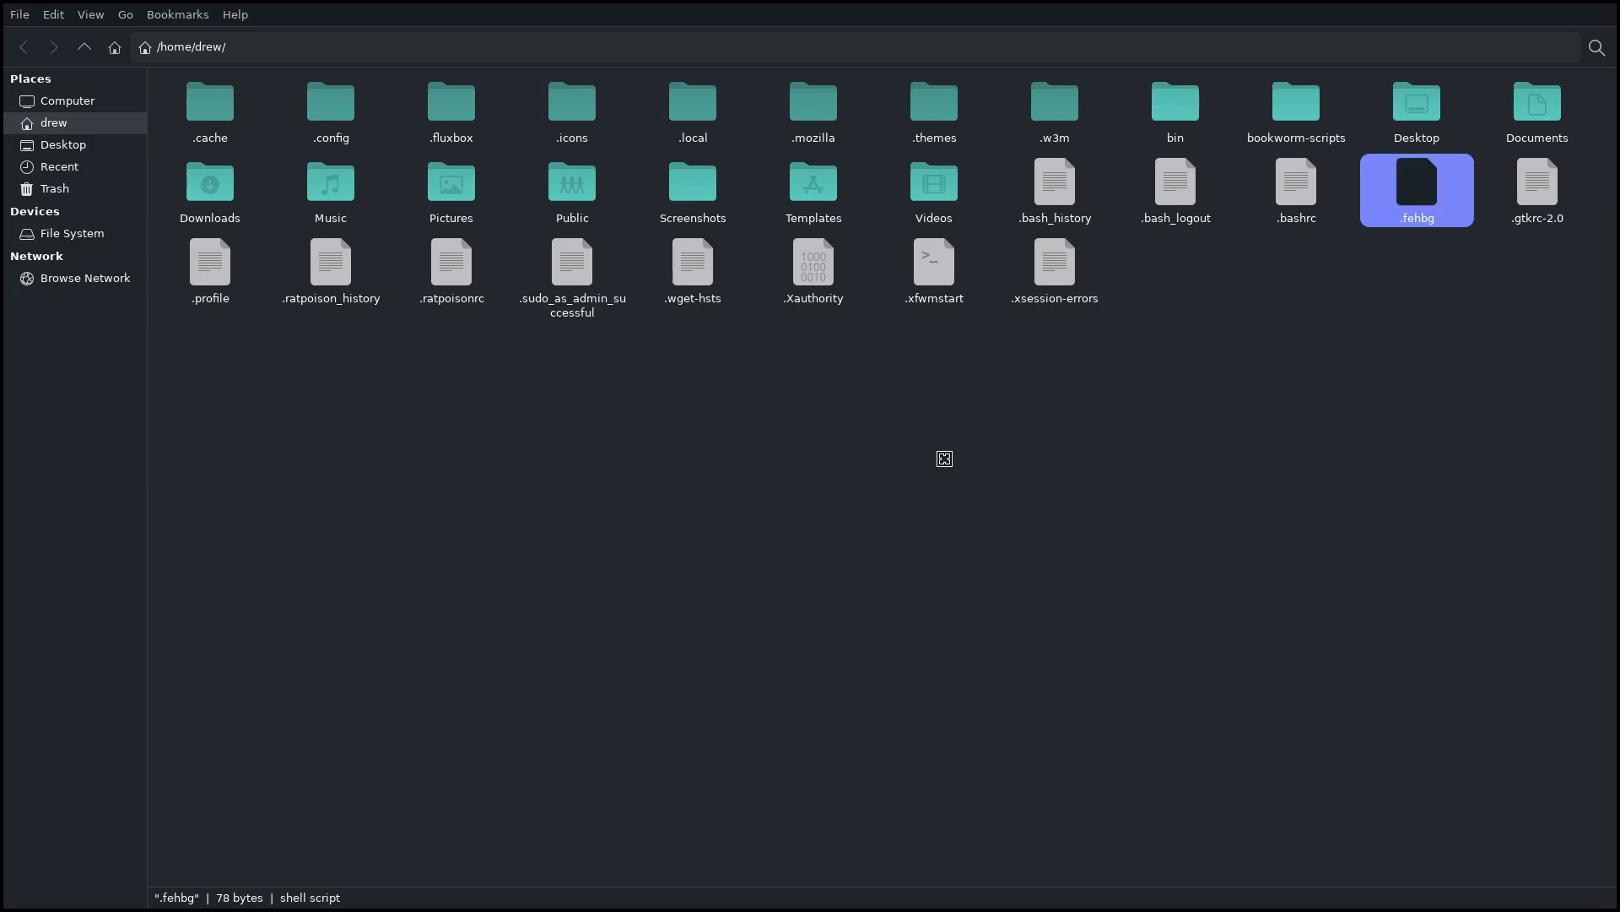
key(ctrl+t)
key(n)
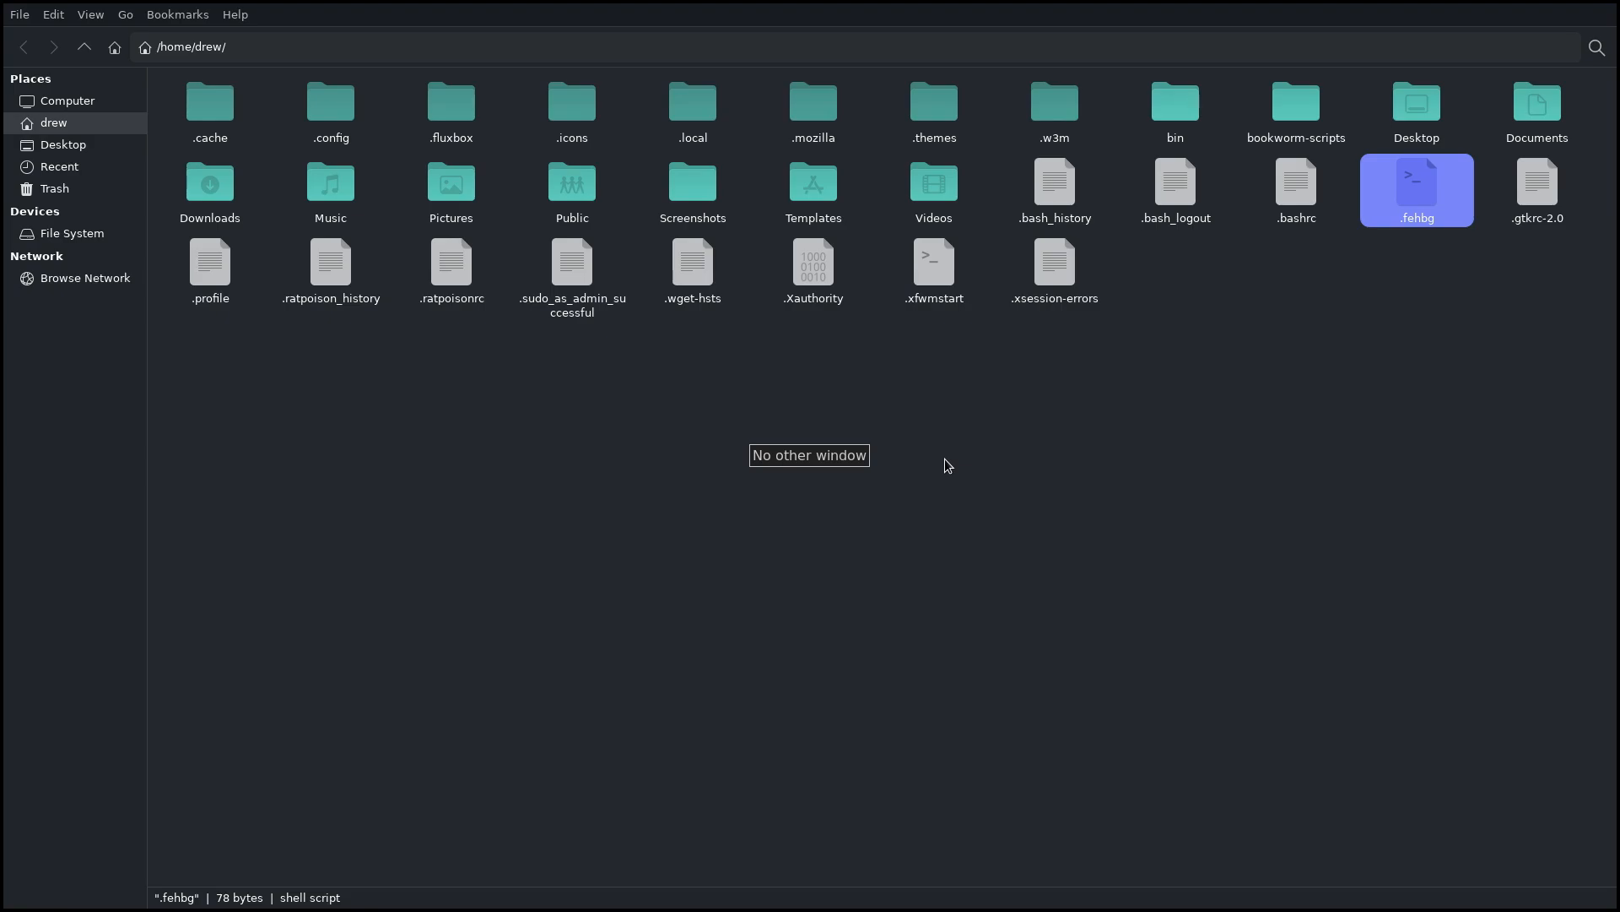
Return to workspace 1 and launch a Tilix terminal in the empty frame beside the editor
key(super)
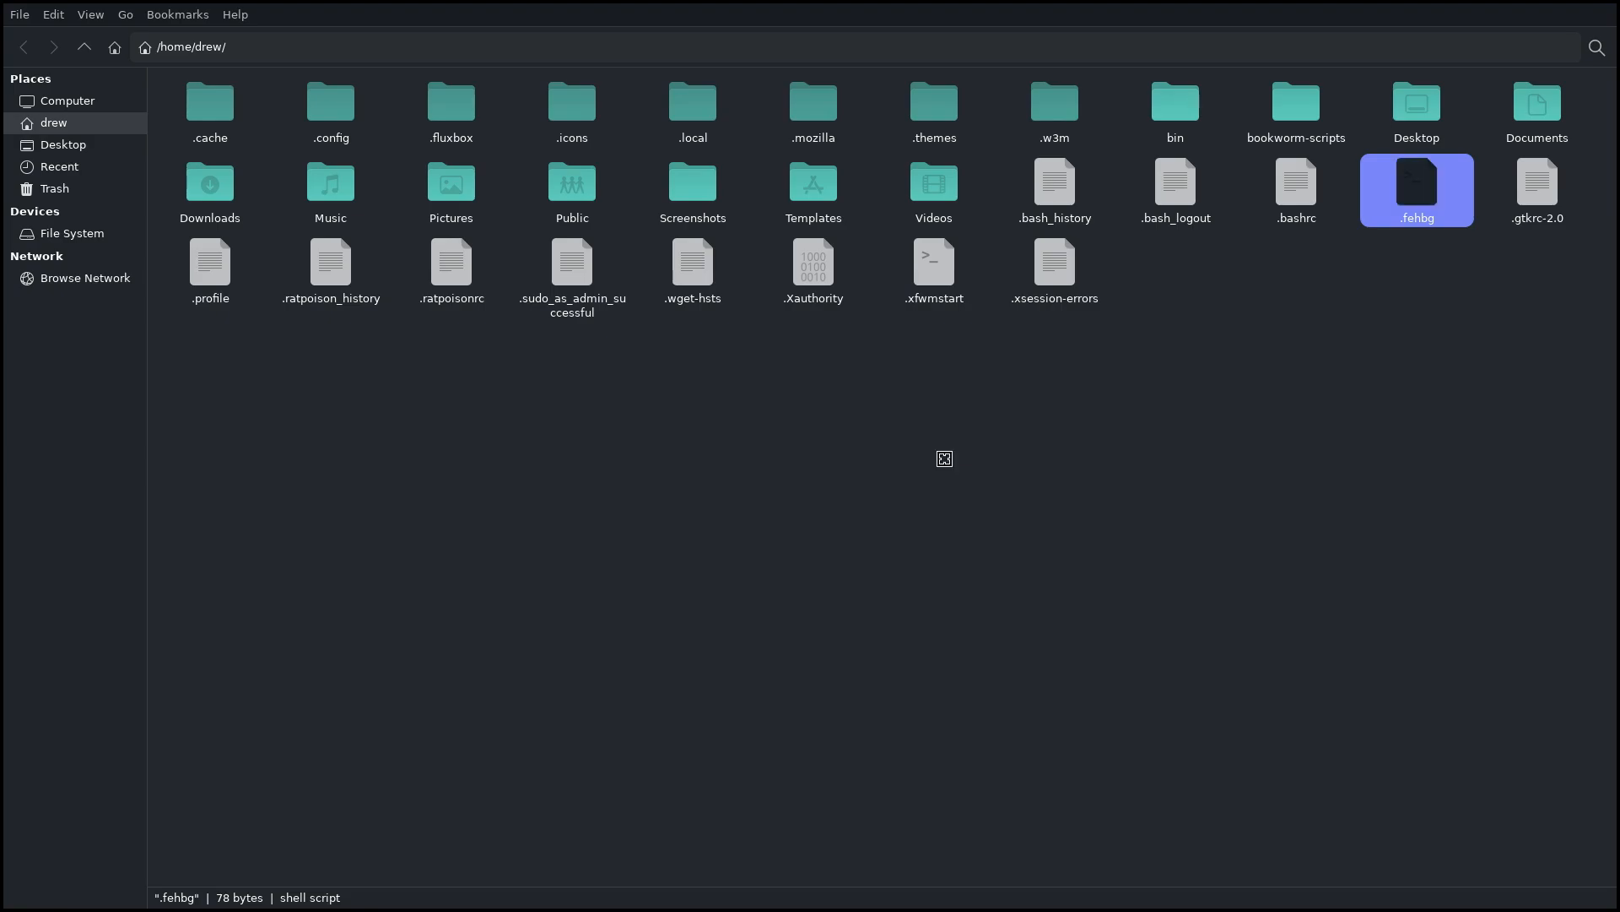
key(1)
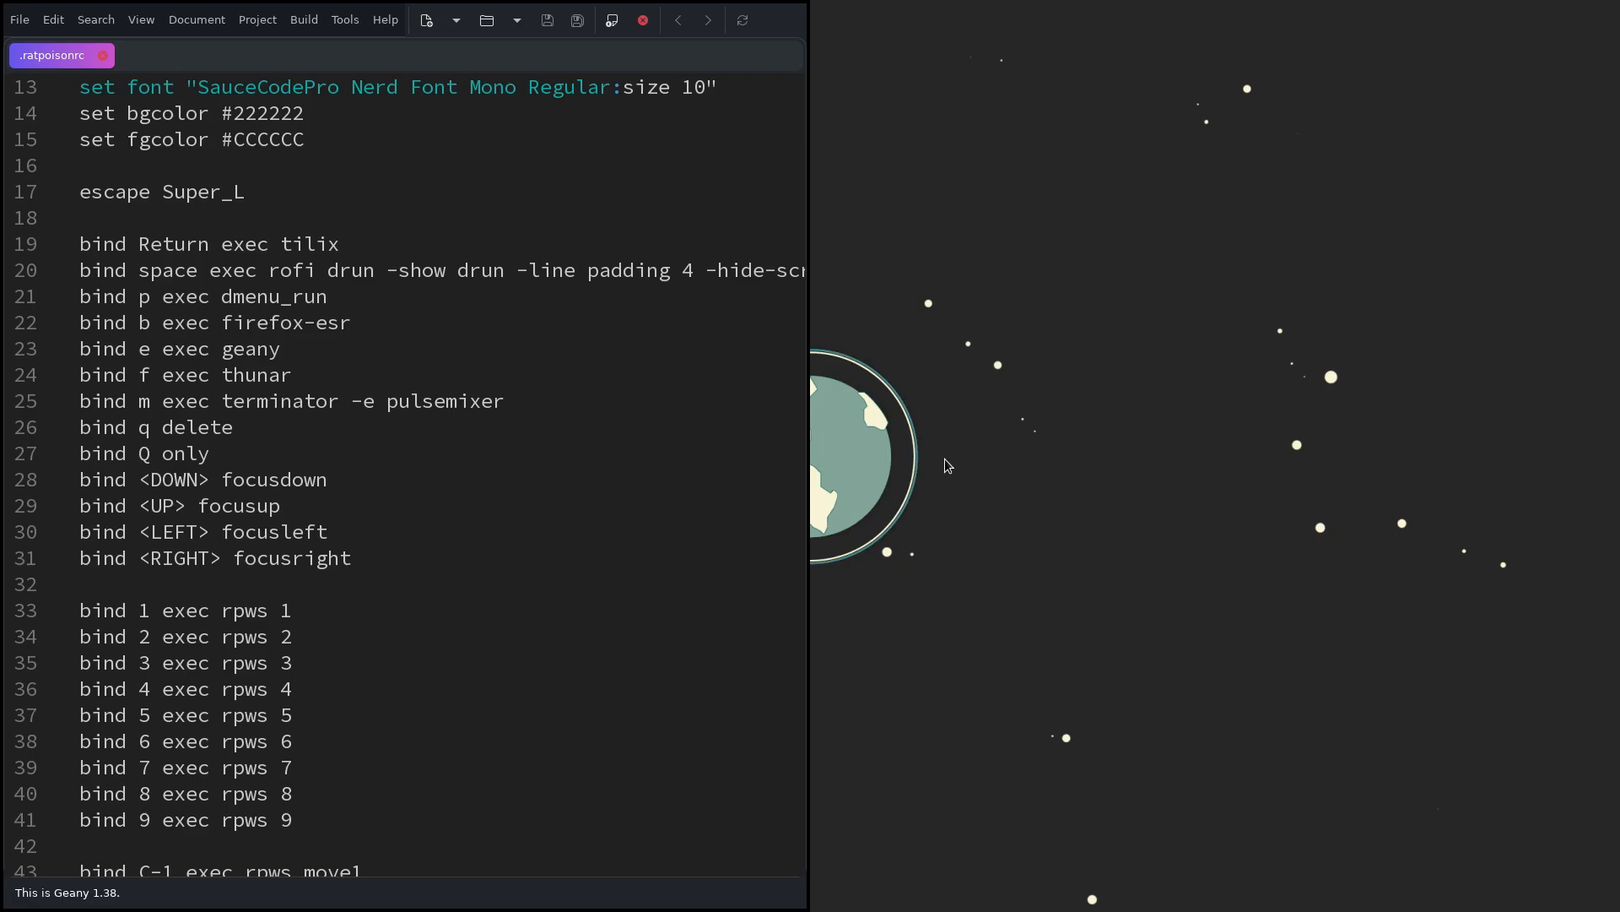
key(Super_L)
key(Return)
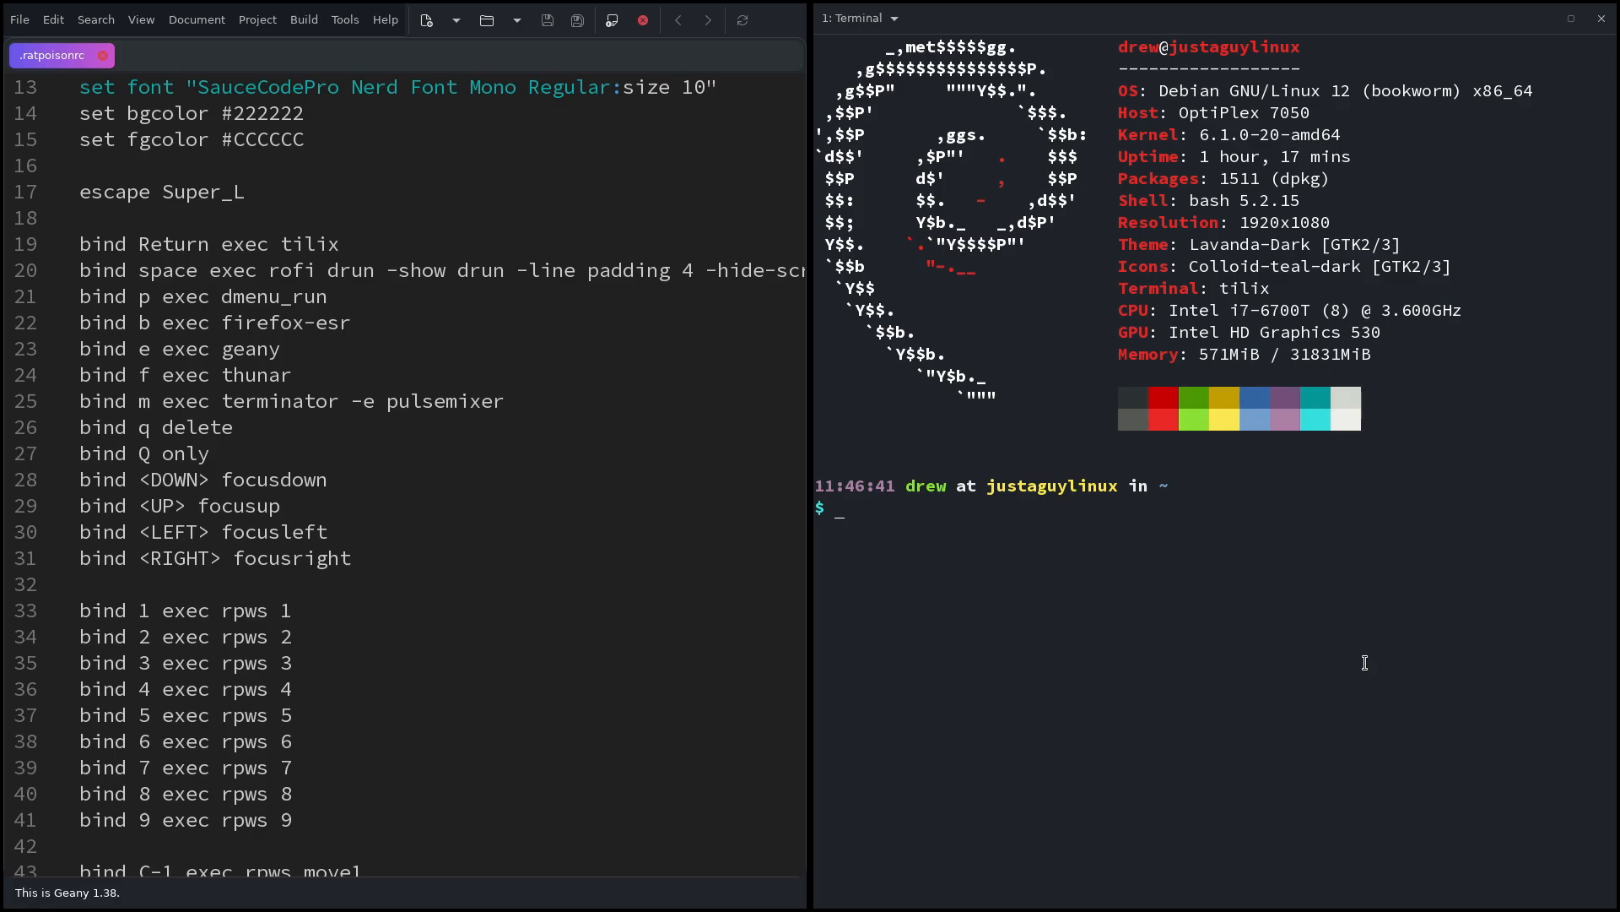
Visit workspace 2 and bring its file manager back to workspace 1, in the frame beside the editor
key(Super_L)
key(Super_L)
key(Super_L)
key(2)
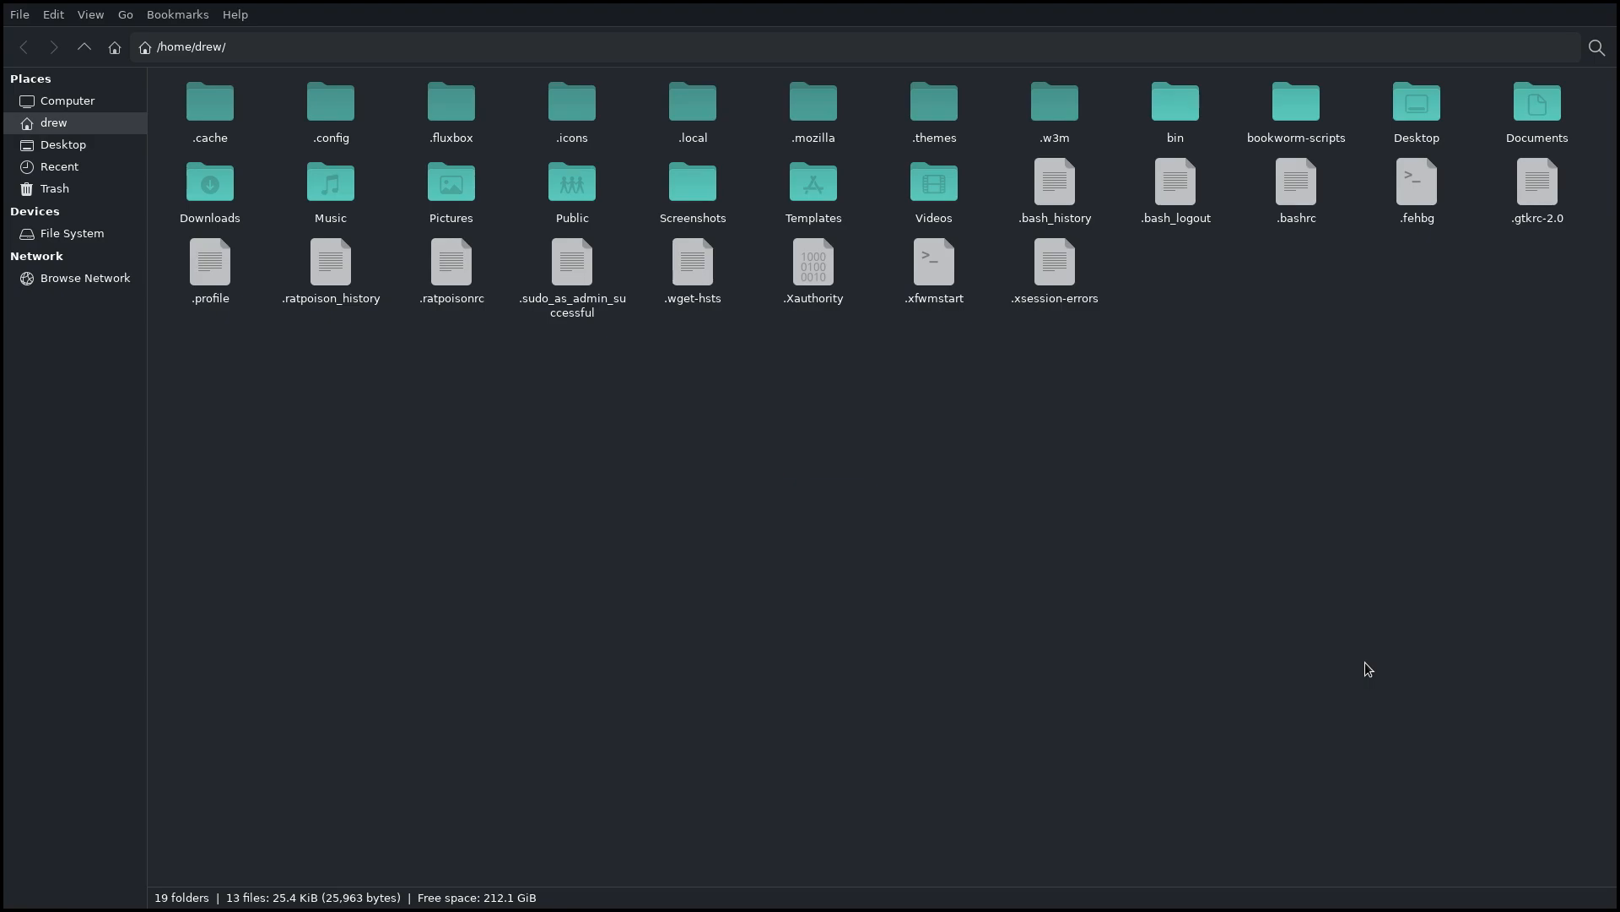
key(Super_L)
key(1)
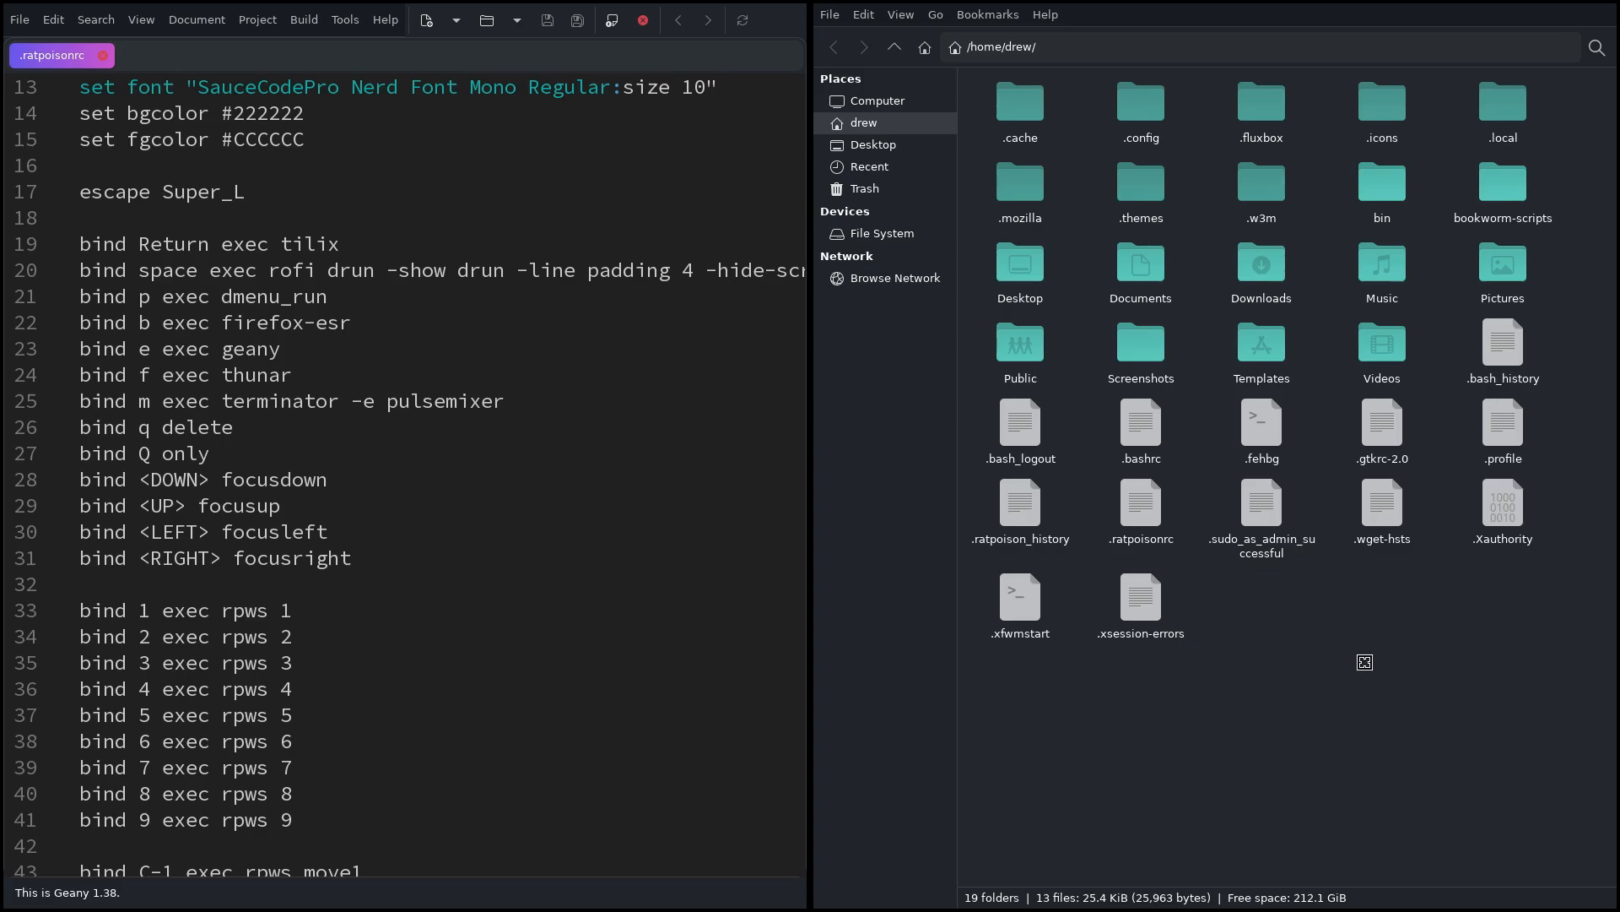
Cycle repeatedly between the terminal and the file manager in the frame beside the editor, ending on the file manager
key(Super_L)
key(Return)
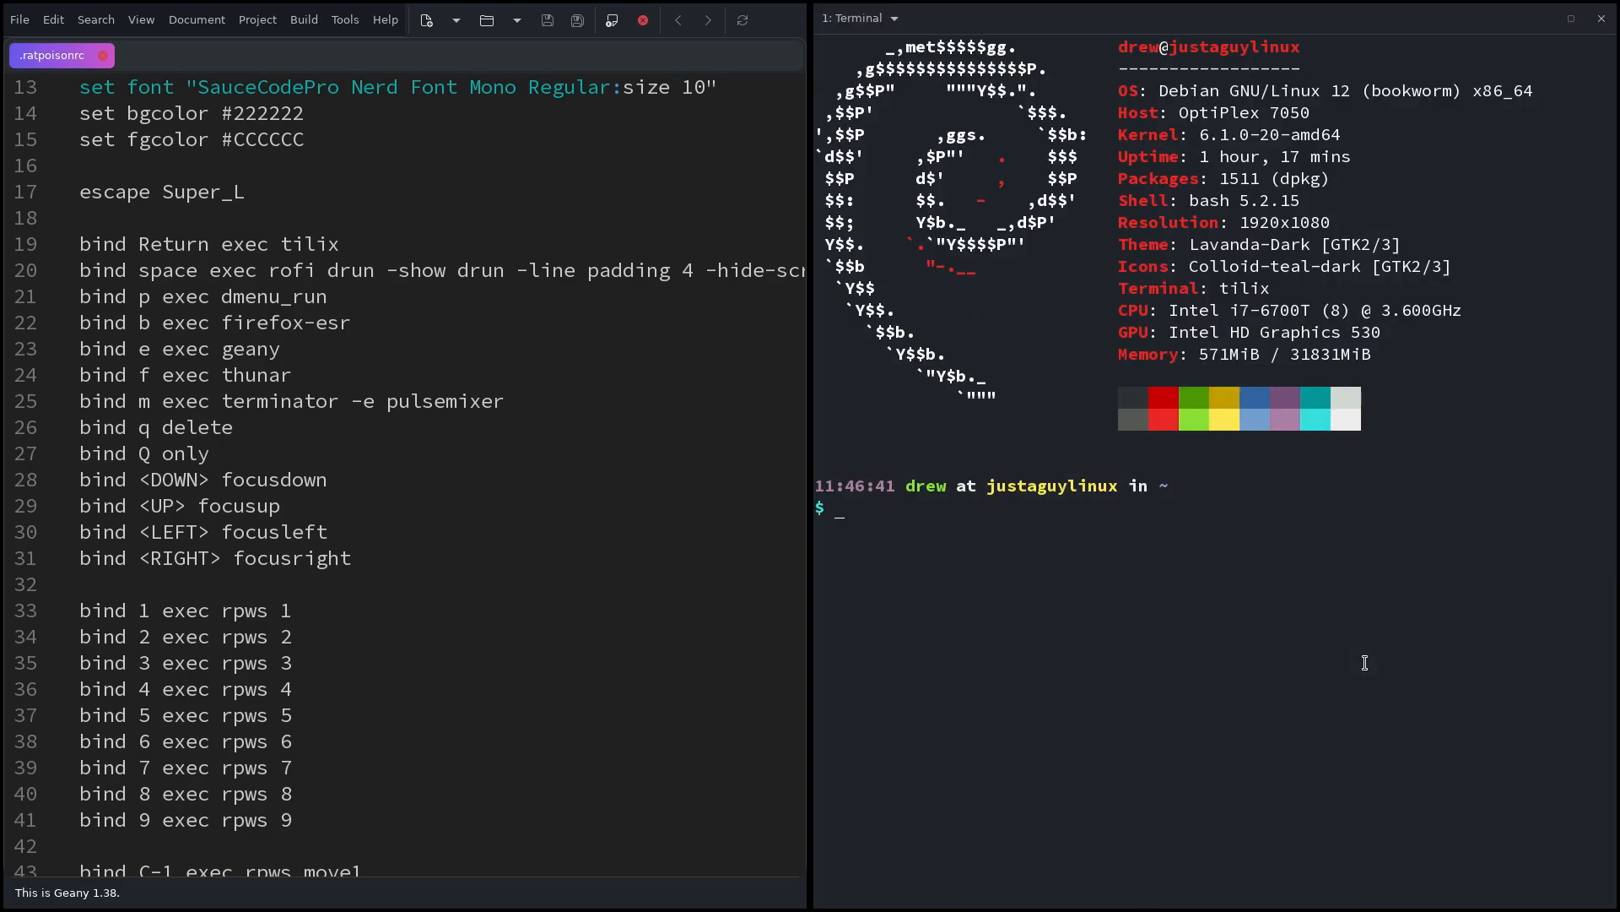
key(Super_L)
key(n)
key(Super_L)
key(n)
key(Super_L)
key(n)
key(Super_L)
key(n)
key(Super_L)
key(n)
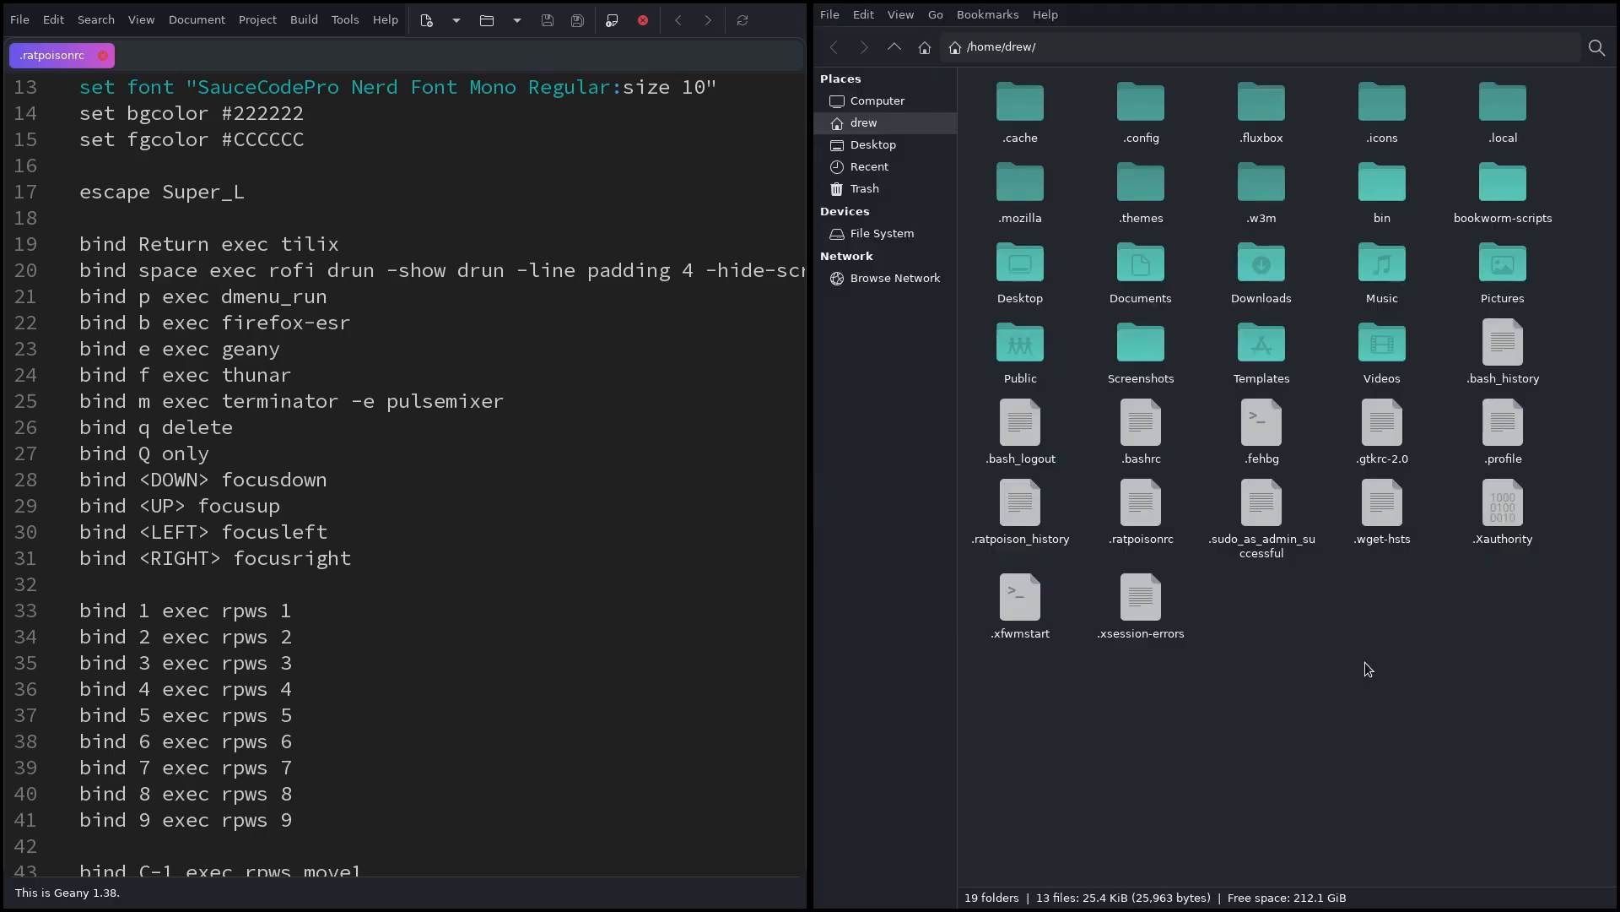
key(Super_L)
key(n)
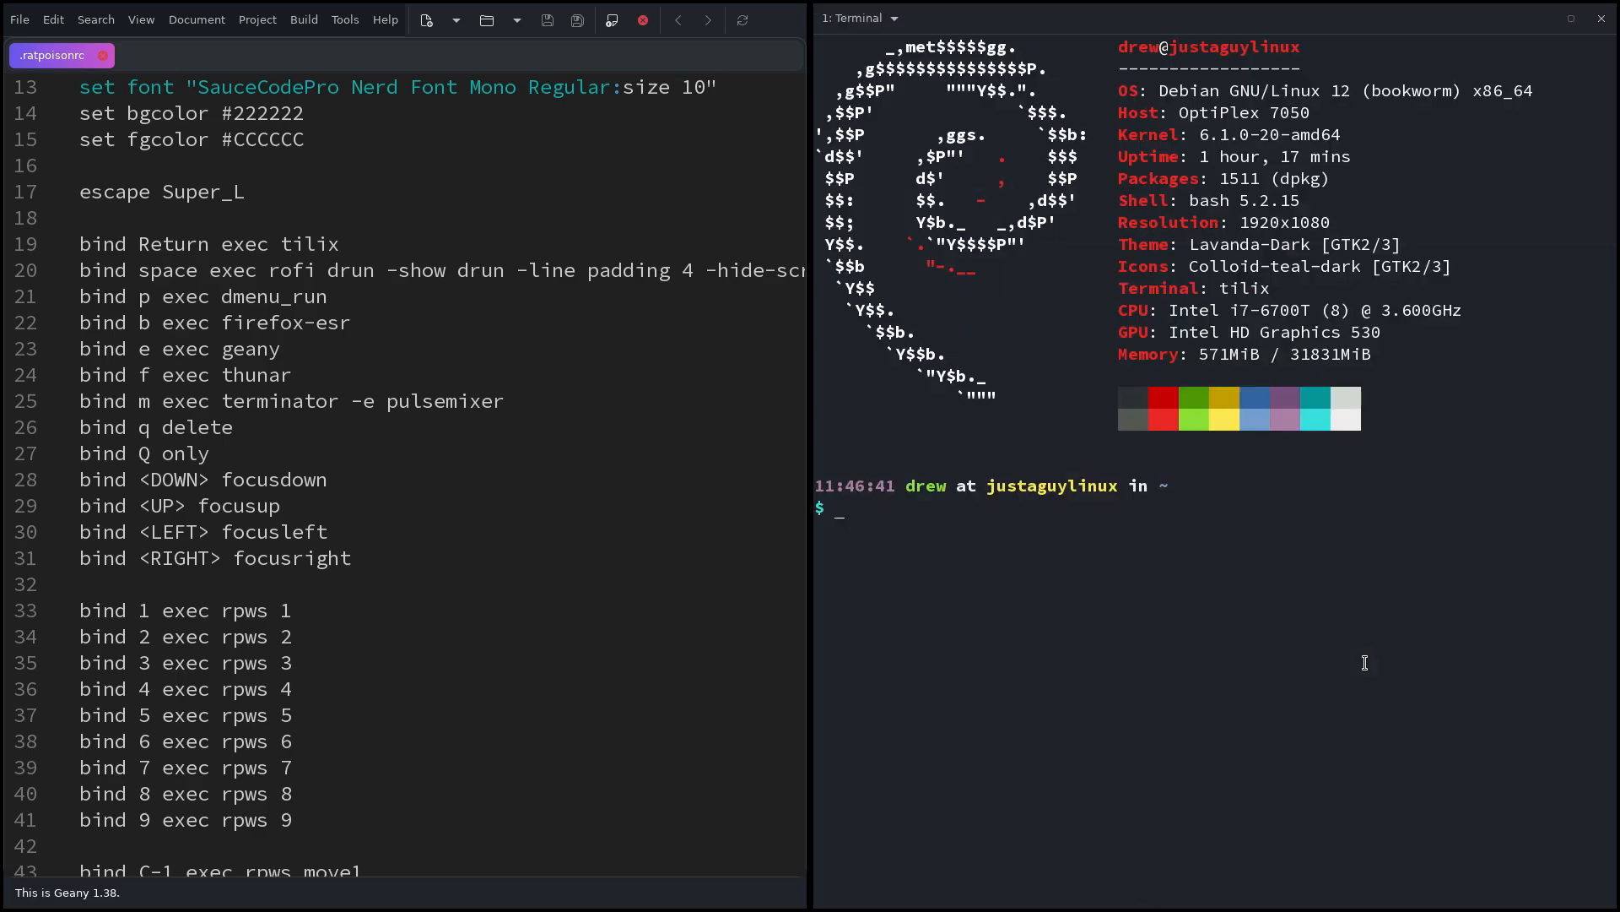
key(Super_L)
key(n)
key(Super_L)
key(n)
key(Super_L)
key(n)
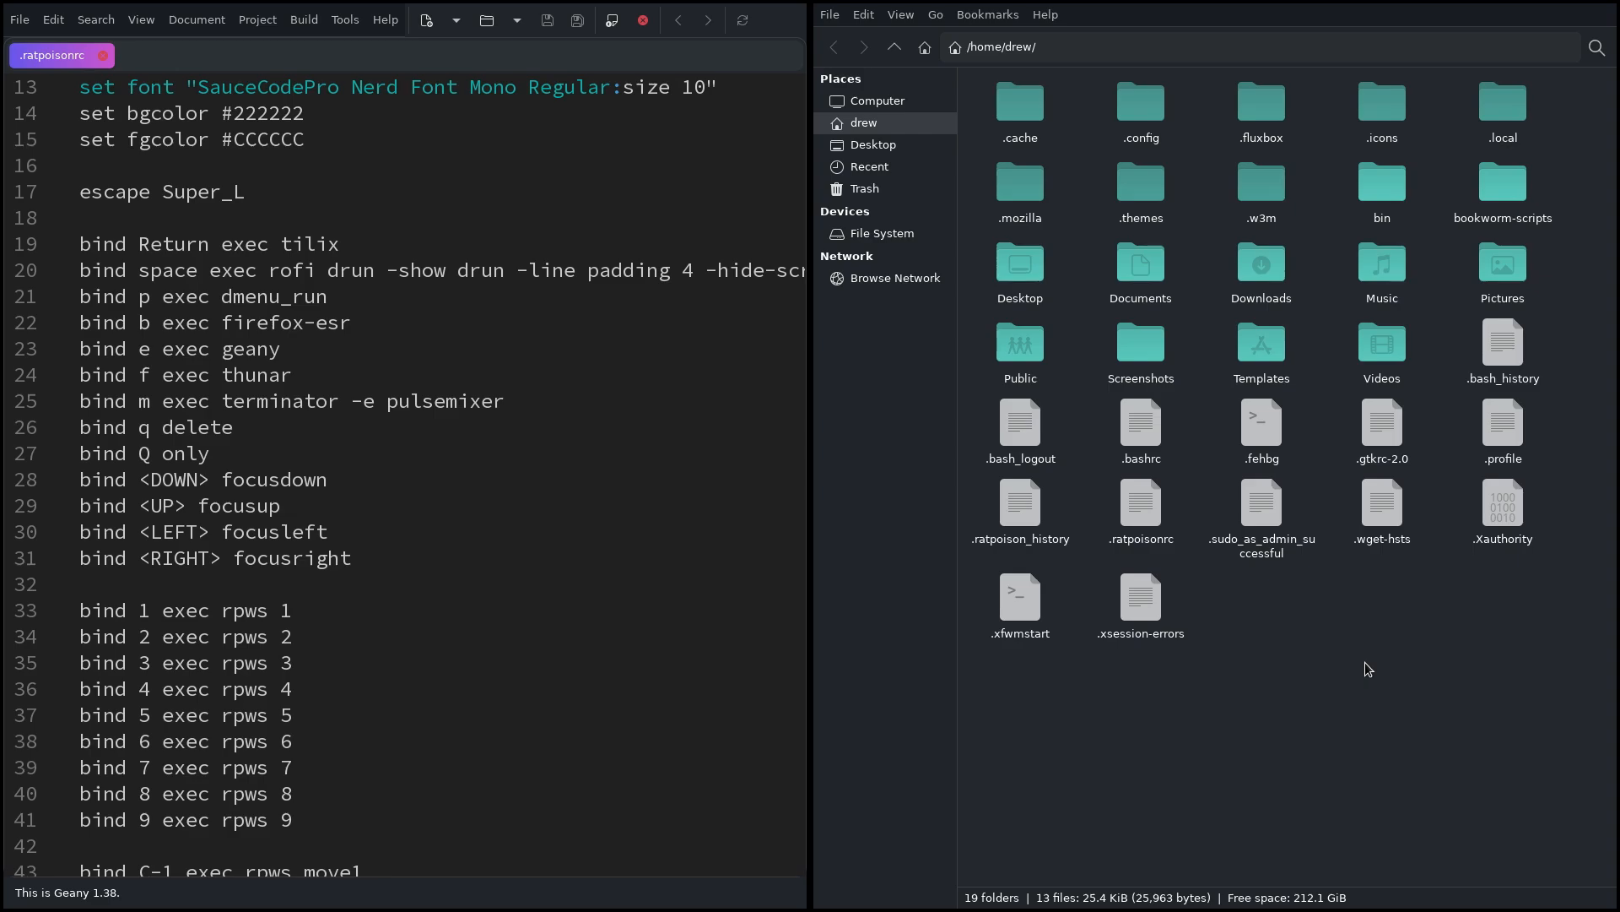
Split the file manager's frame into two stacked frames, with the terminal in the lower one
key(Super_L)
key(s)
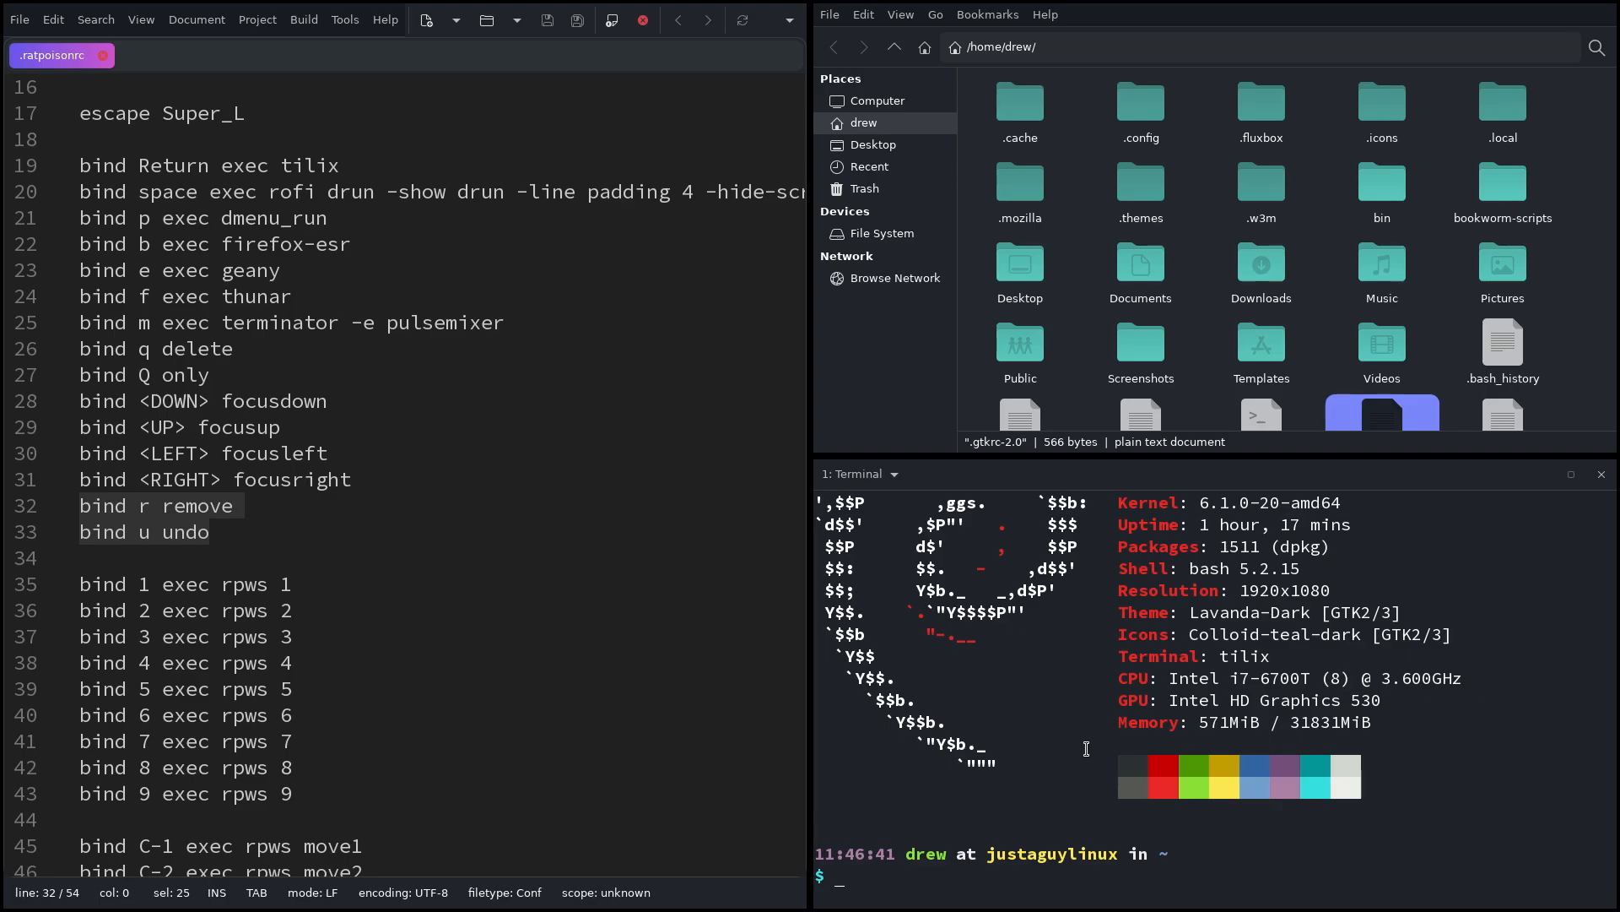
Move the terminal from the lower frame to workspace 2, view it there and return to workspace 1
key(Super_L)
key(2)
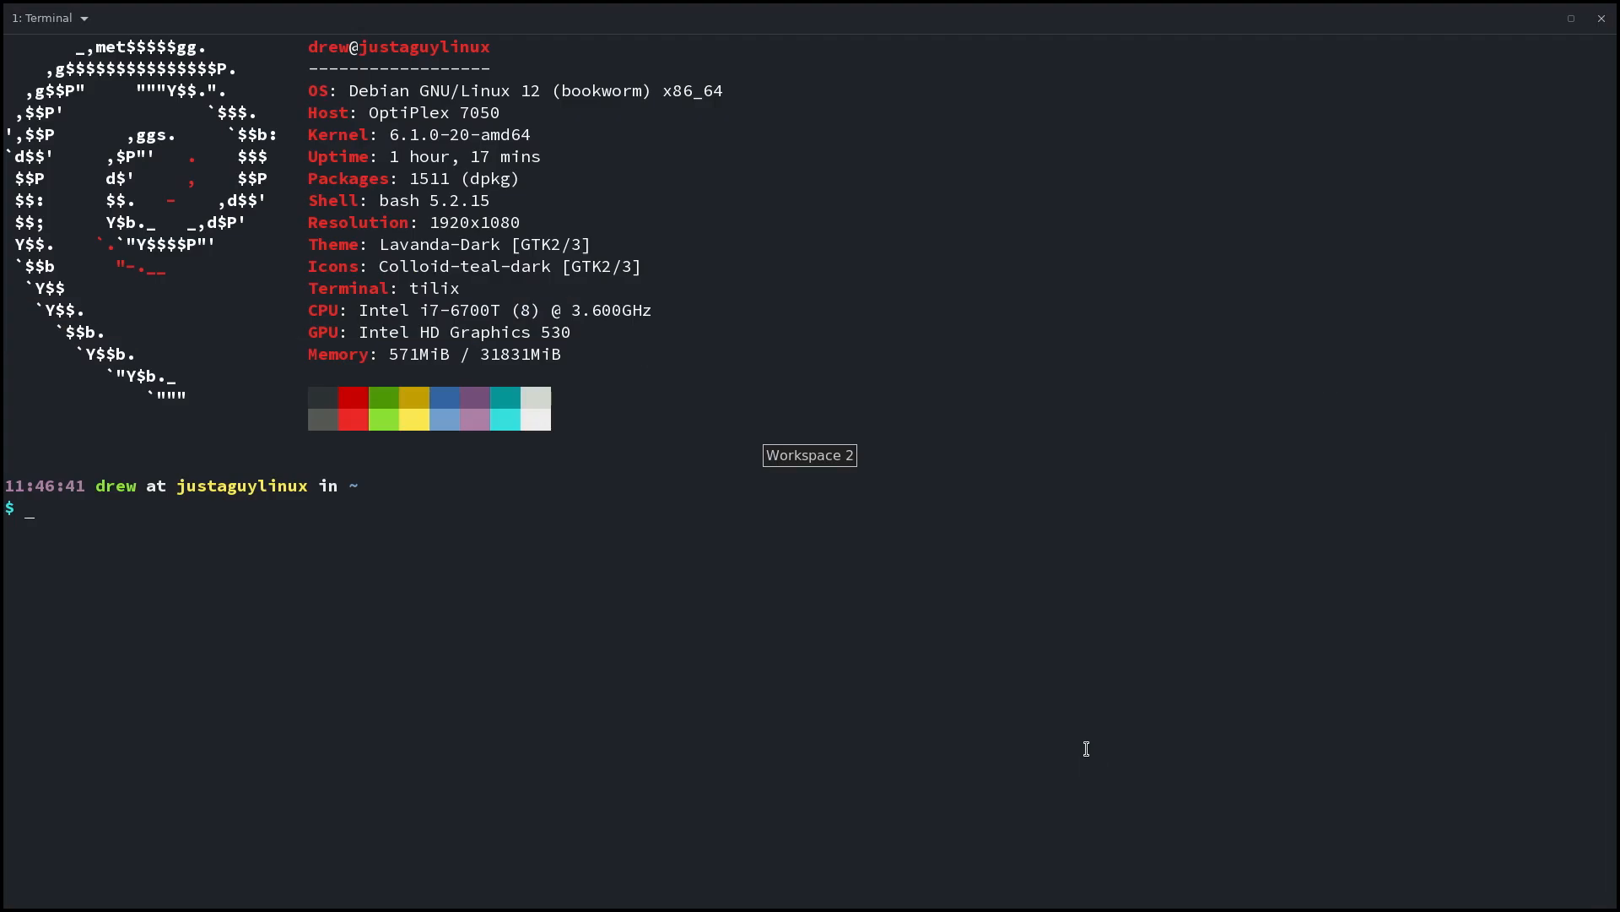
text(1)
key(Super_L)
key(1)
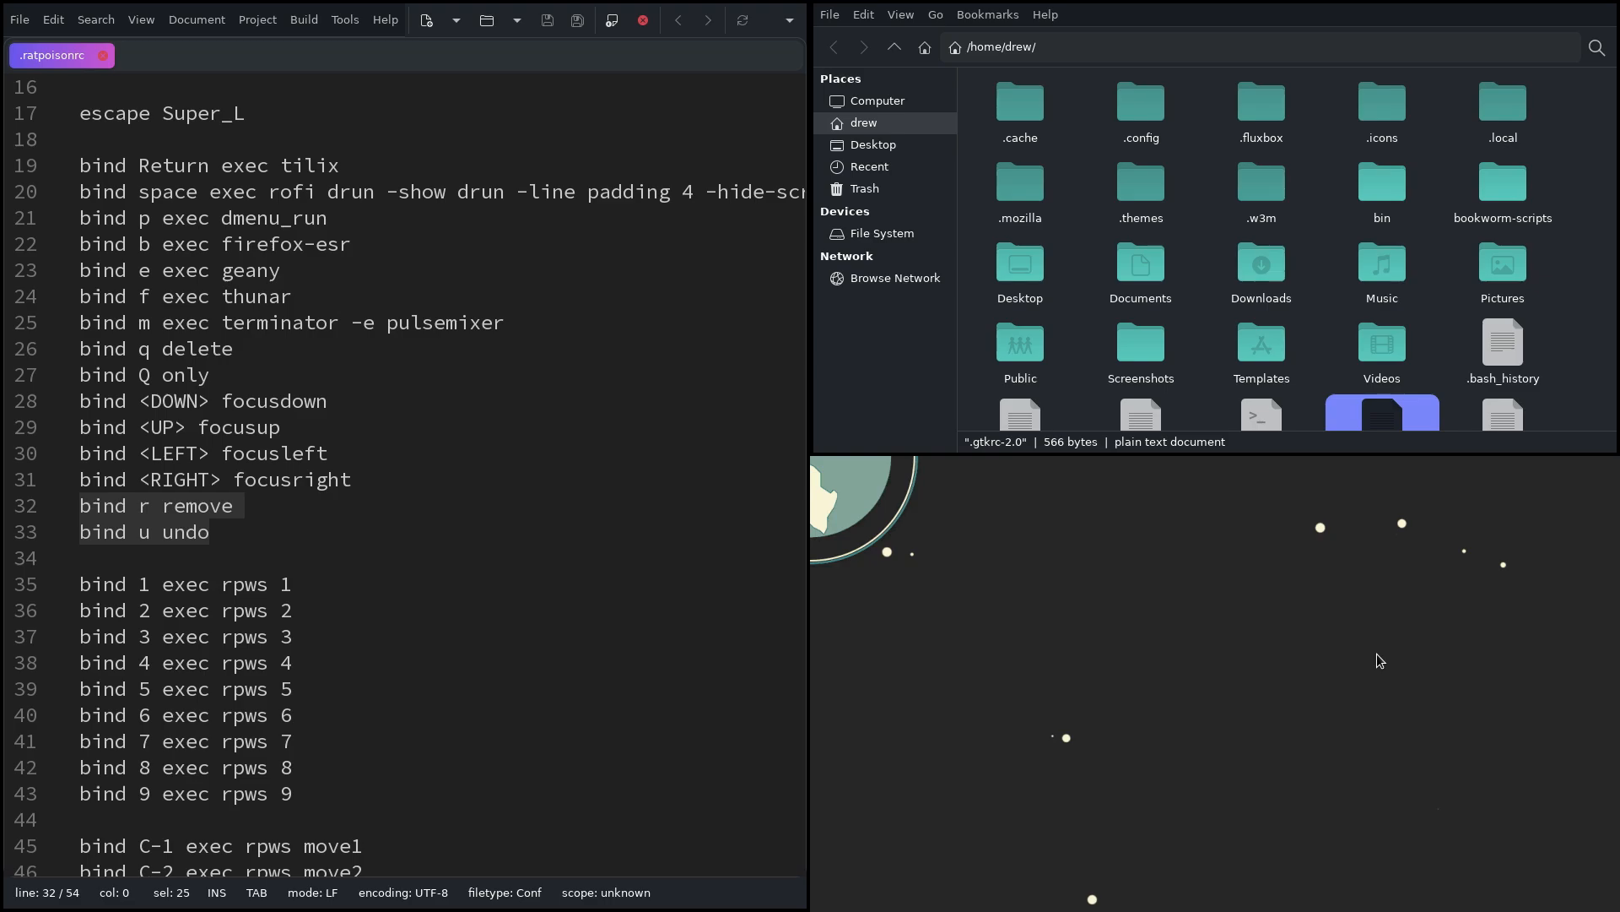
Remove the empty frame below the file manager on workspace 1
key(Super_L)
key(r)
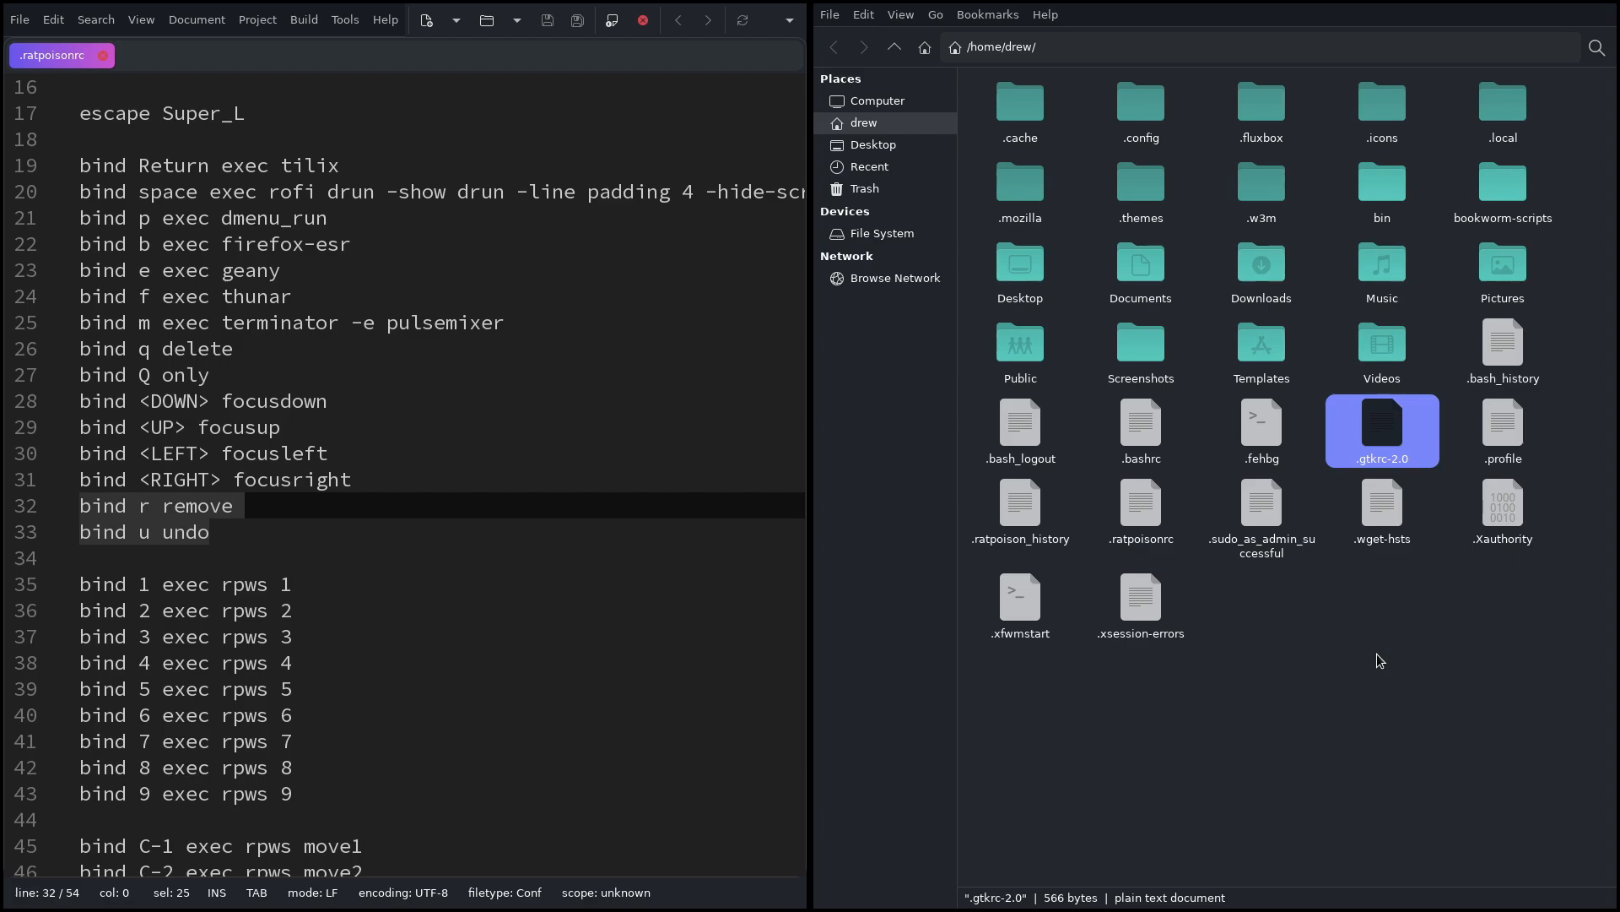
On workspace 2, split the terminal's frame into stacked frames, remove the empty one and clear the stray 1 at the prompt
key(Super_L)
key(2)
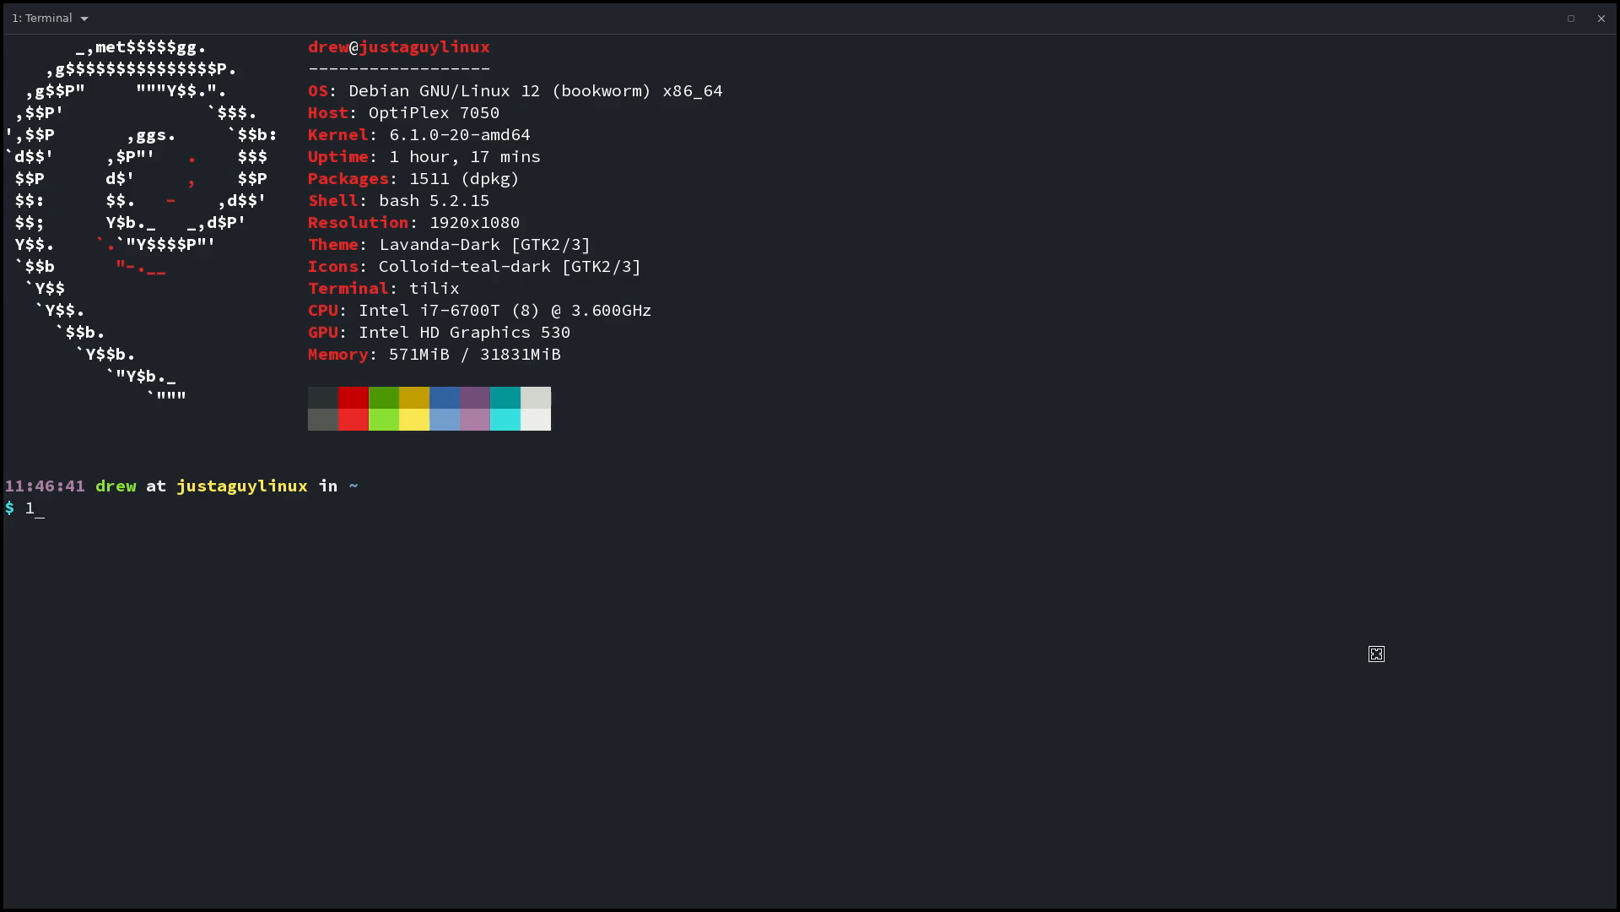
key(ctrl+t)
key(s)
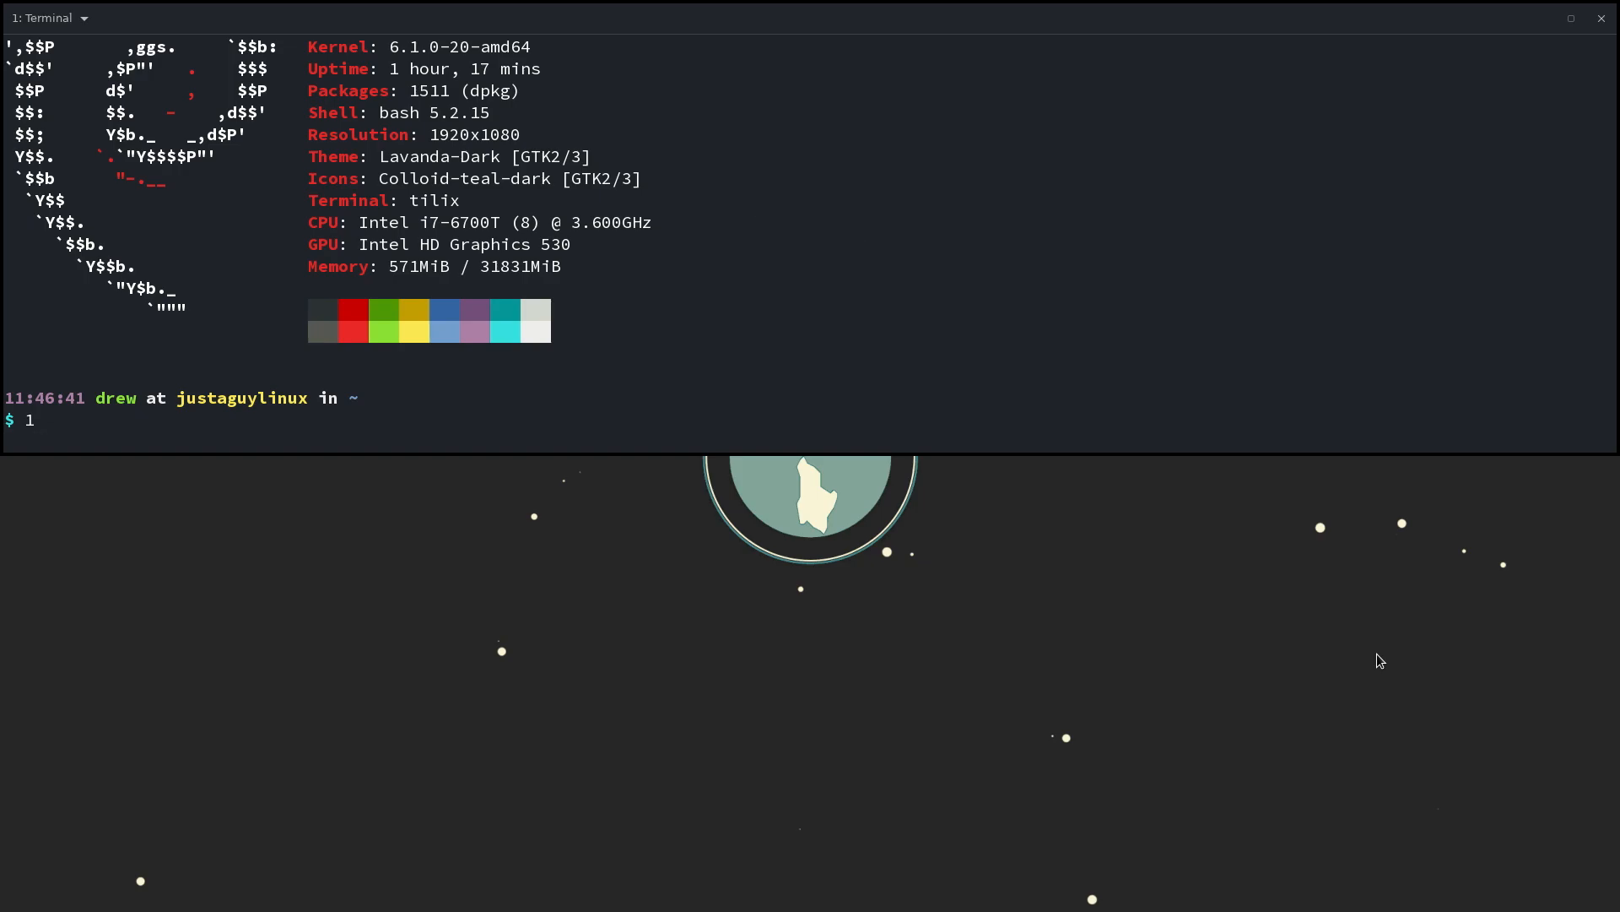
key(ctrl+t)
key(shift+r)
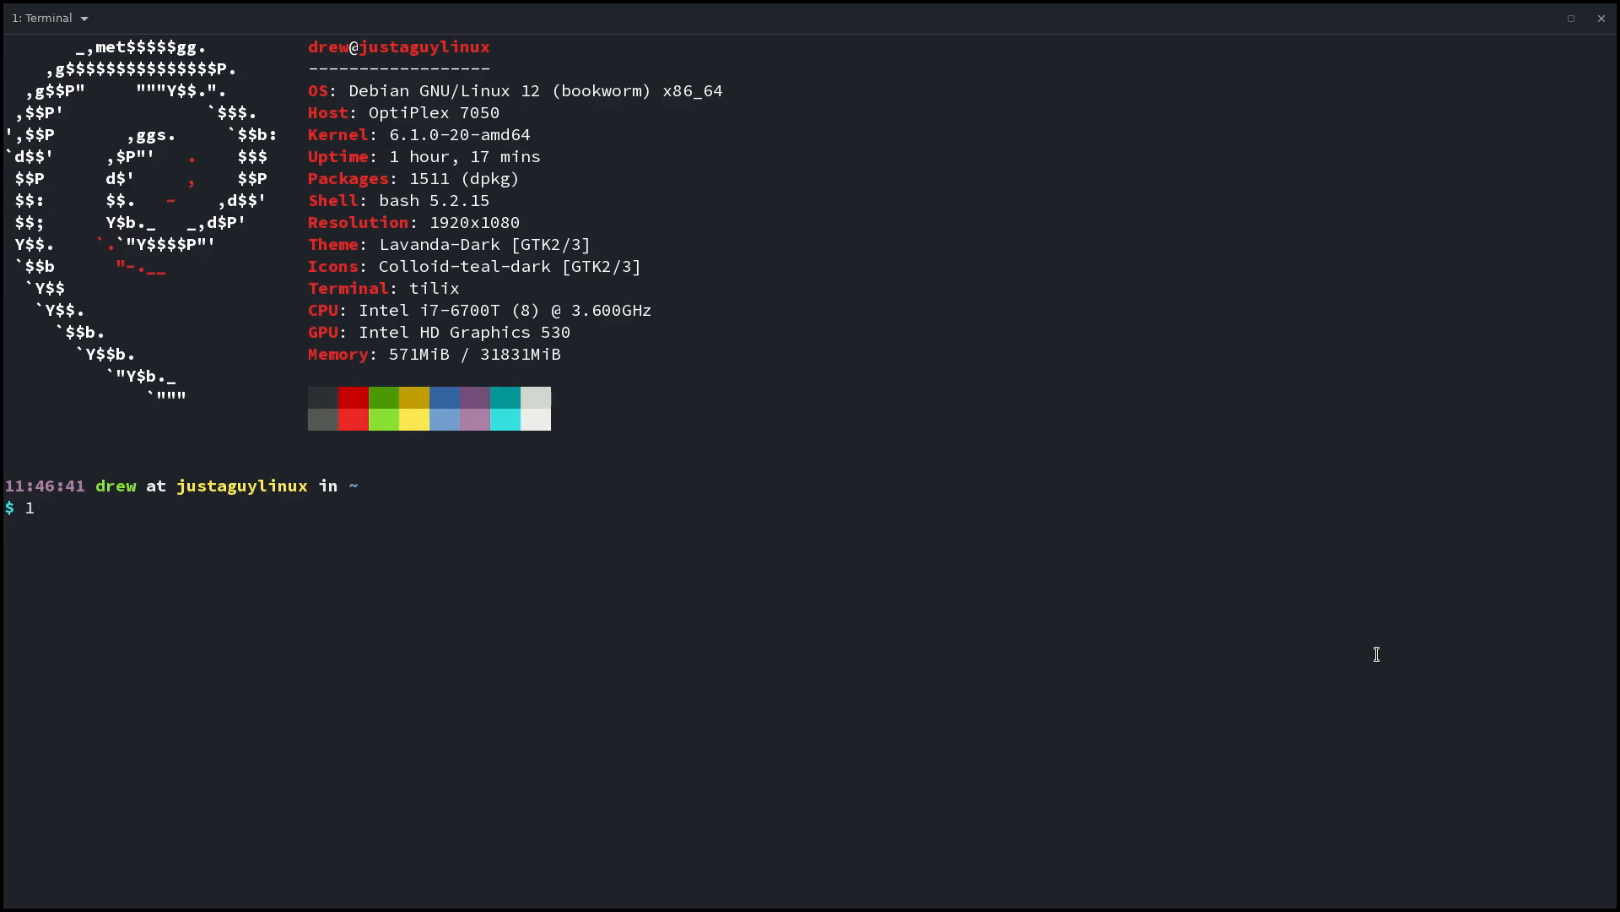
key(BackSpace)
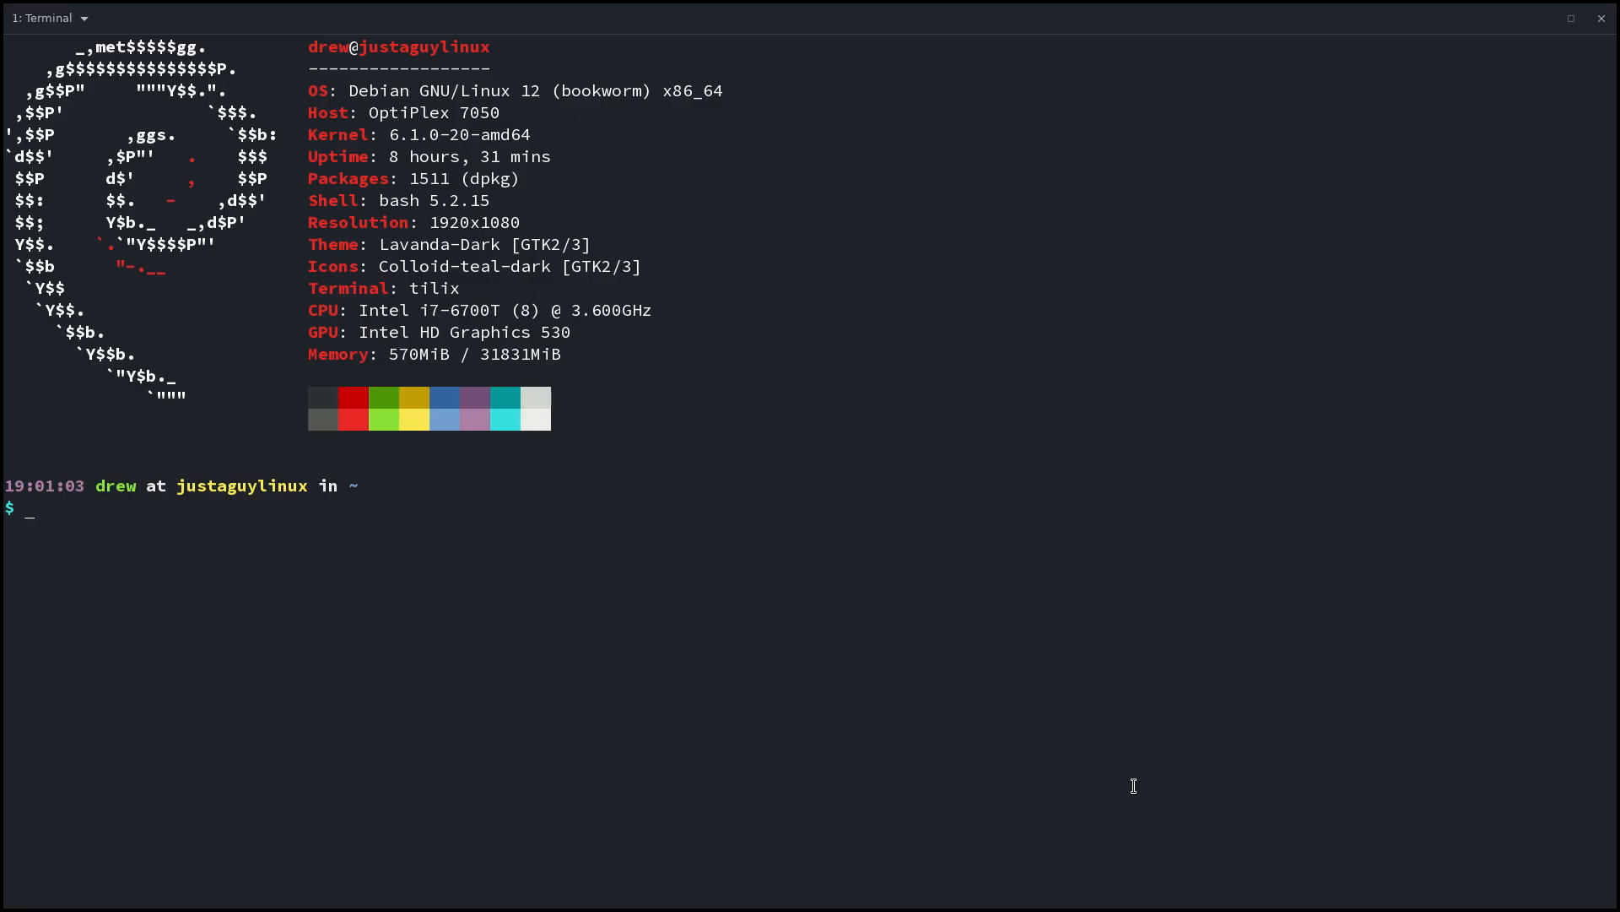
Return to workspace 1 and highlight the X in the "bind X quit" line of .ratpoisonrc
key(ctrl+t)
key(1)
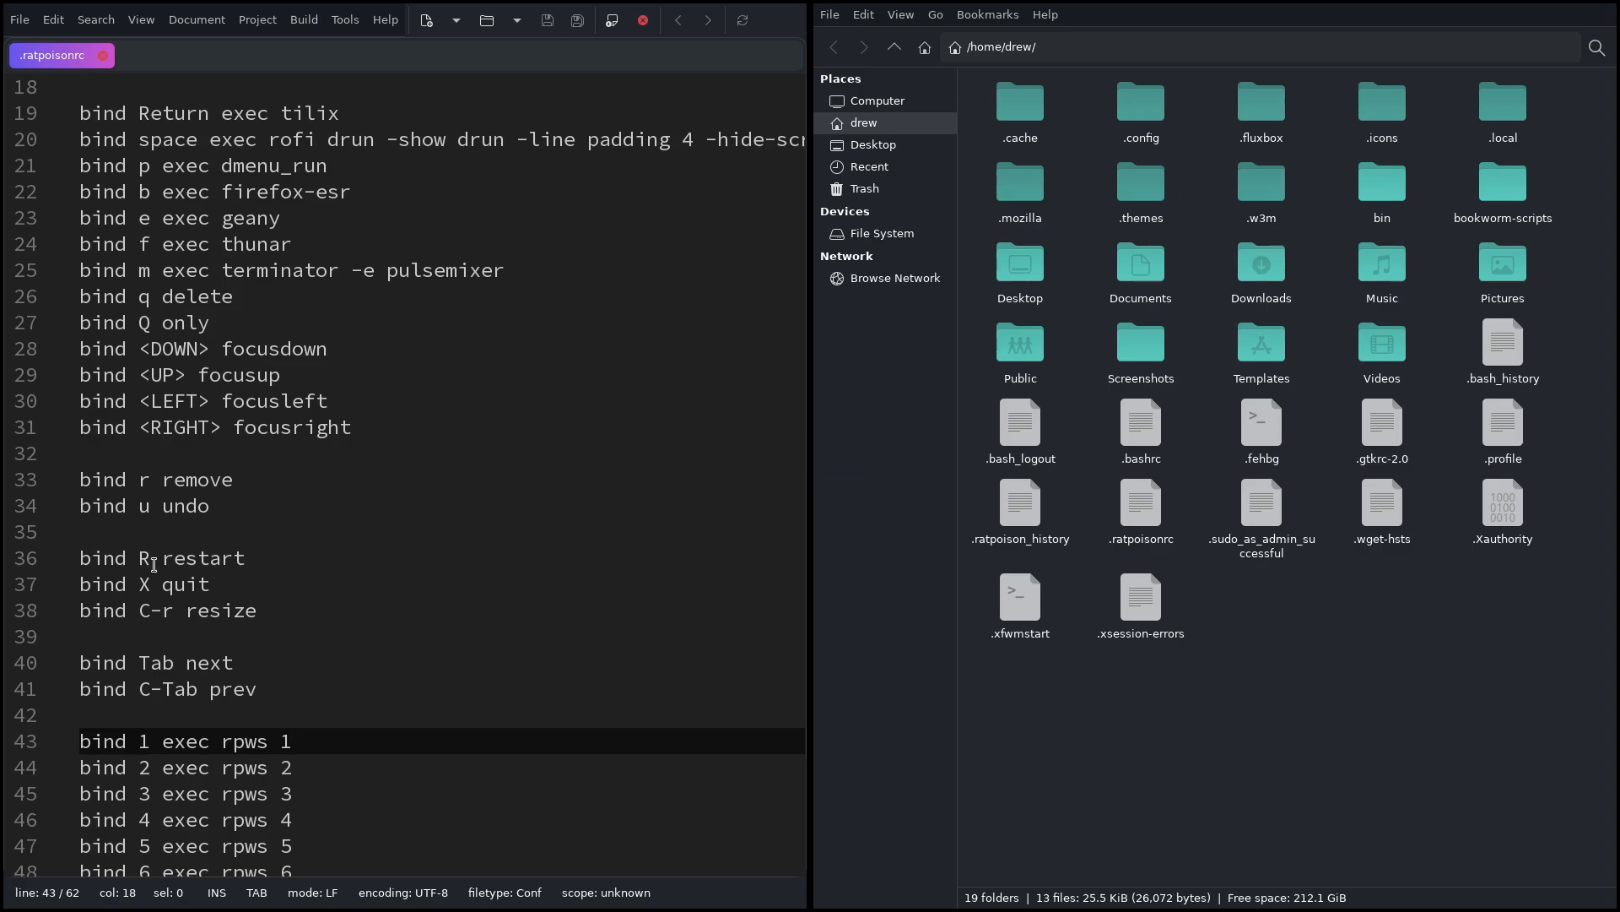
click(150, 559)
mouse_move(150, 559)
mouse_down()
mouse_move(135, 559)
mouse_move(151, 586)
mouse_move(137, 586)
mouse_up()
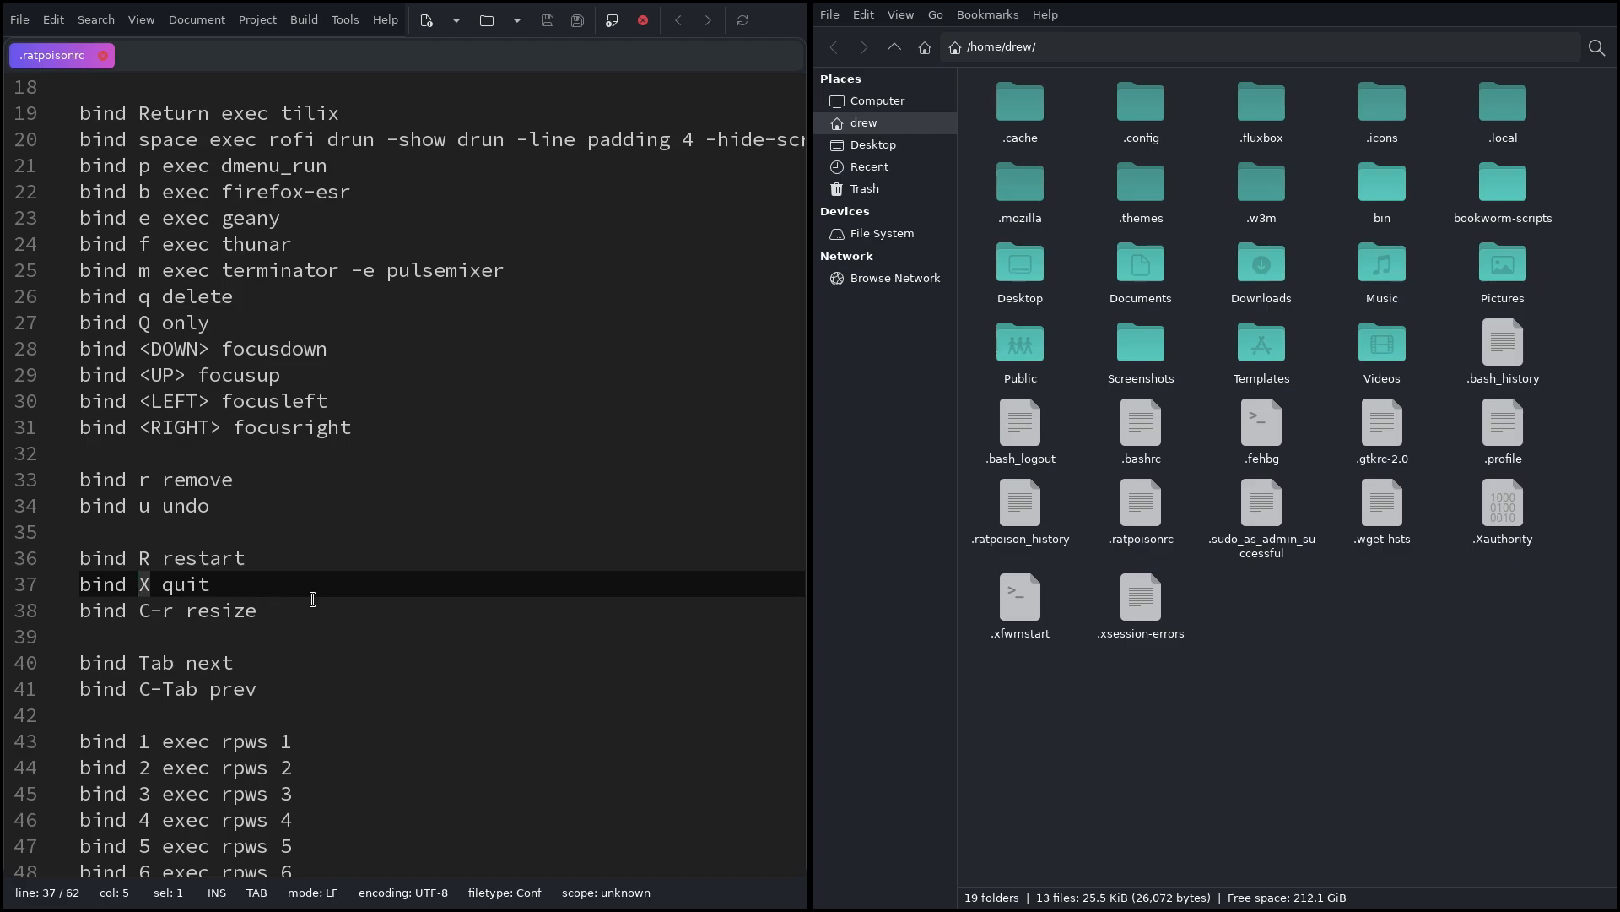
Enter restart and then quit as example commands in ratpoison's command prompt, and dismiss the prompt
key(ctrl+t)
key(colon)
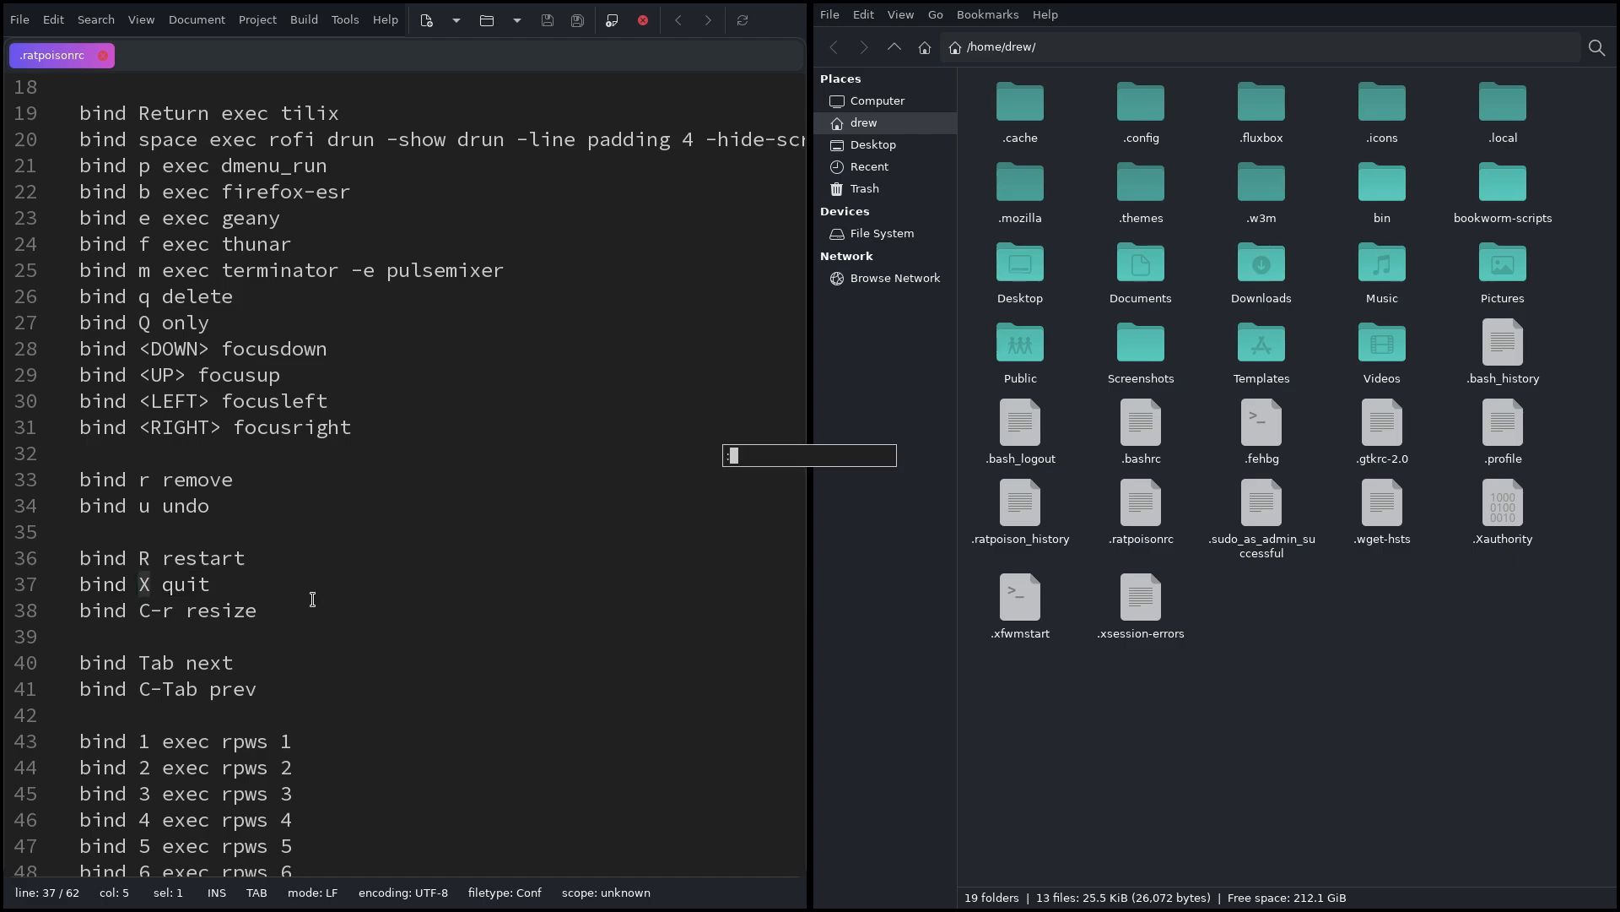
text(restart)
key(BackSpace)
key(BackSpace)
key(BackSpace)
key(BackSpace)
key(BackSpace)
key(BackSpace)
key(BackSpace)
text(quit)
key(Return)
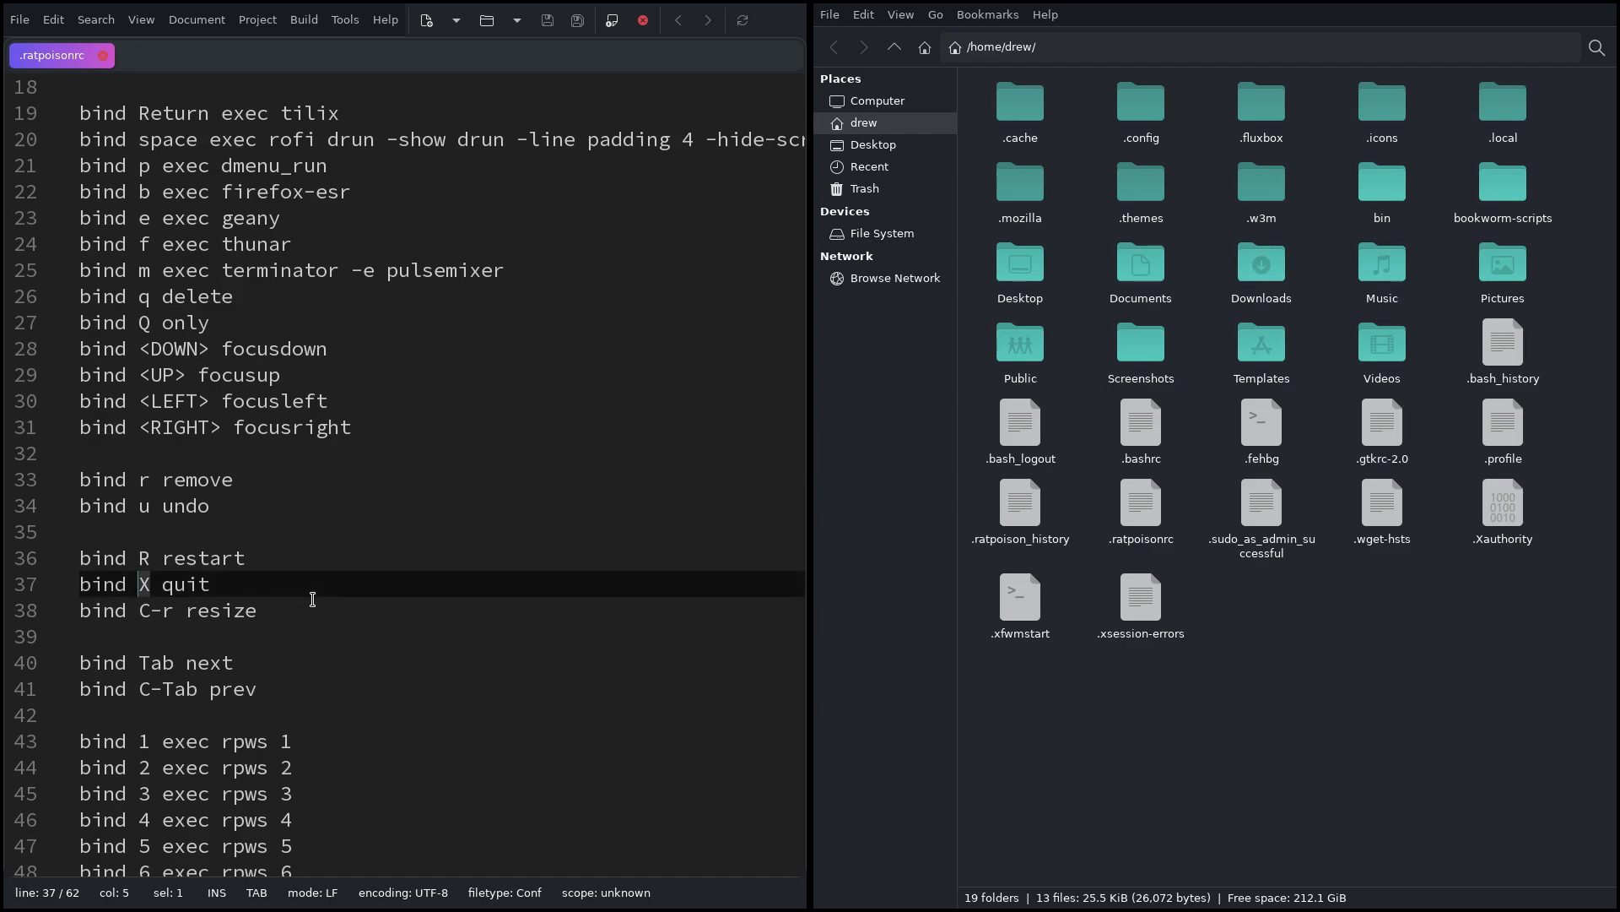
key(ctrl+t)
key(colon)
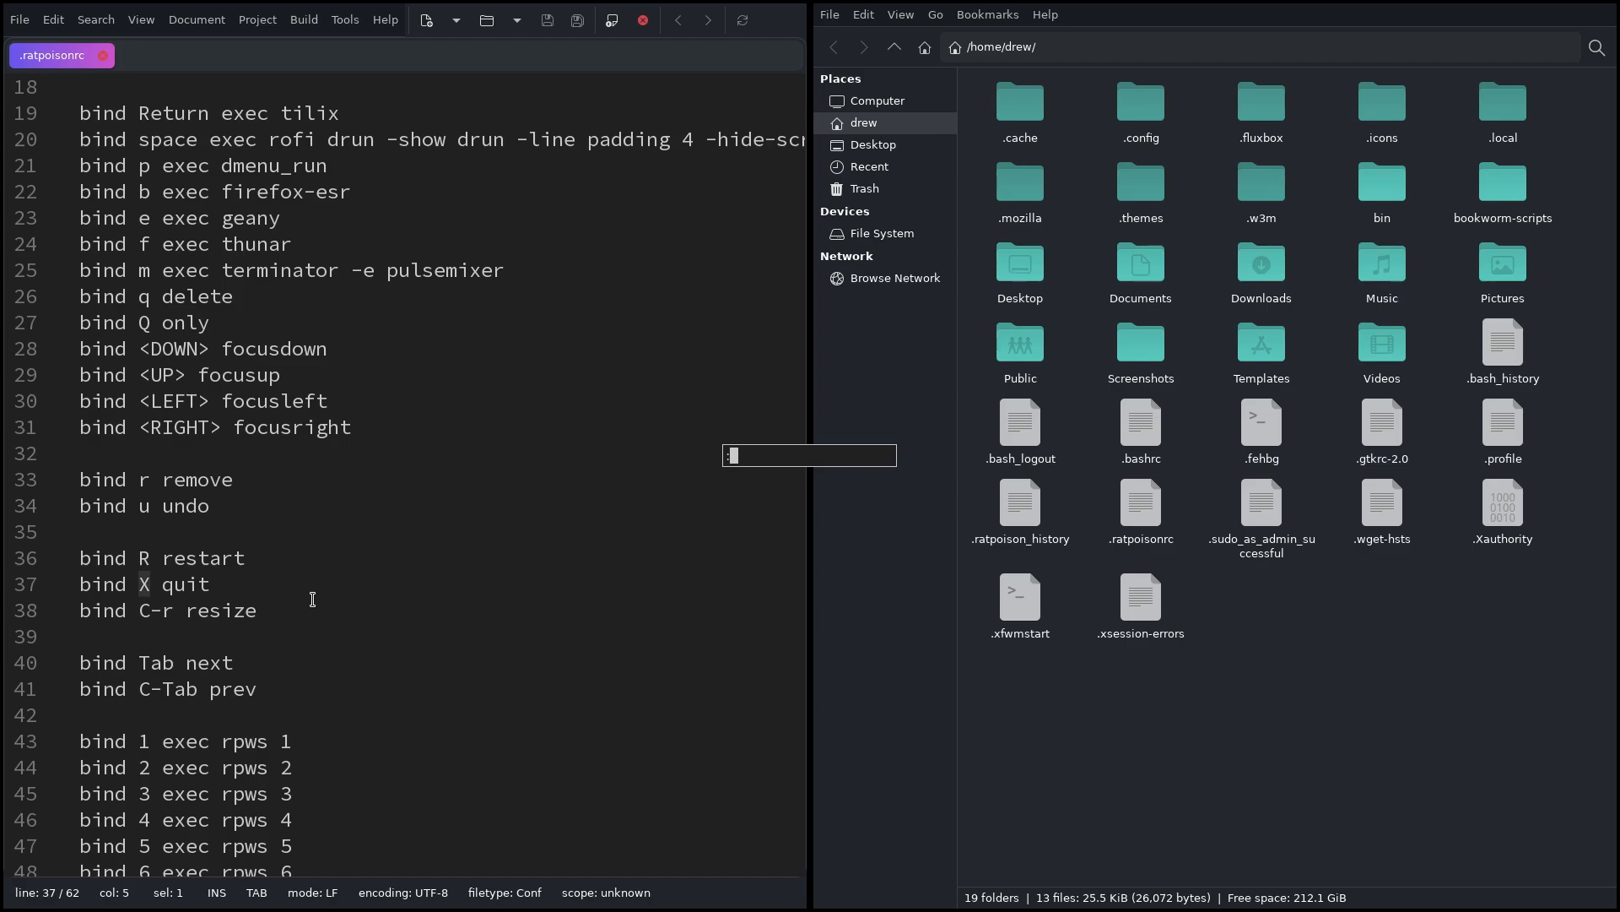
key(Escape)
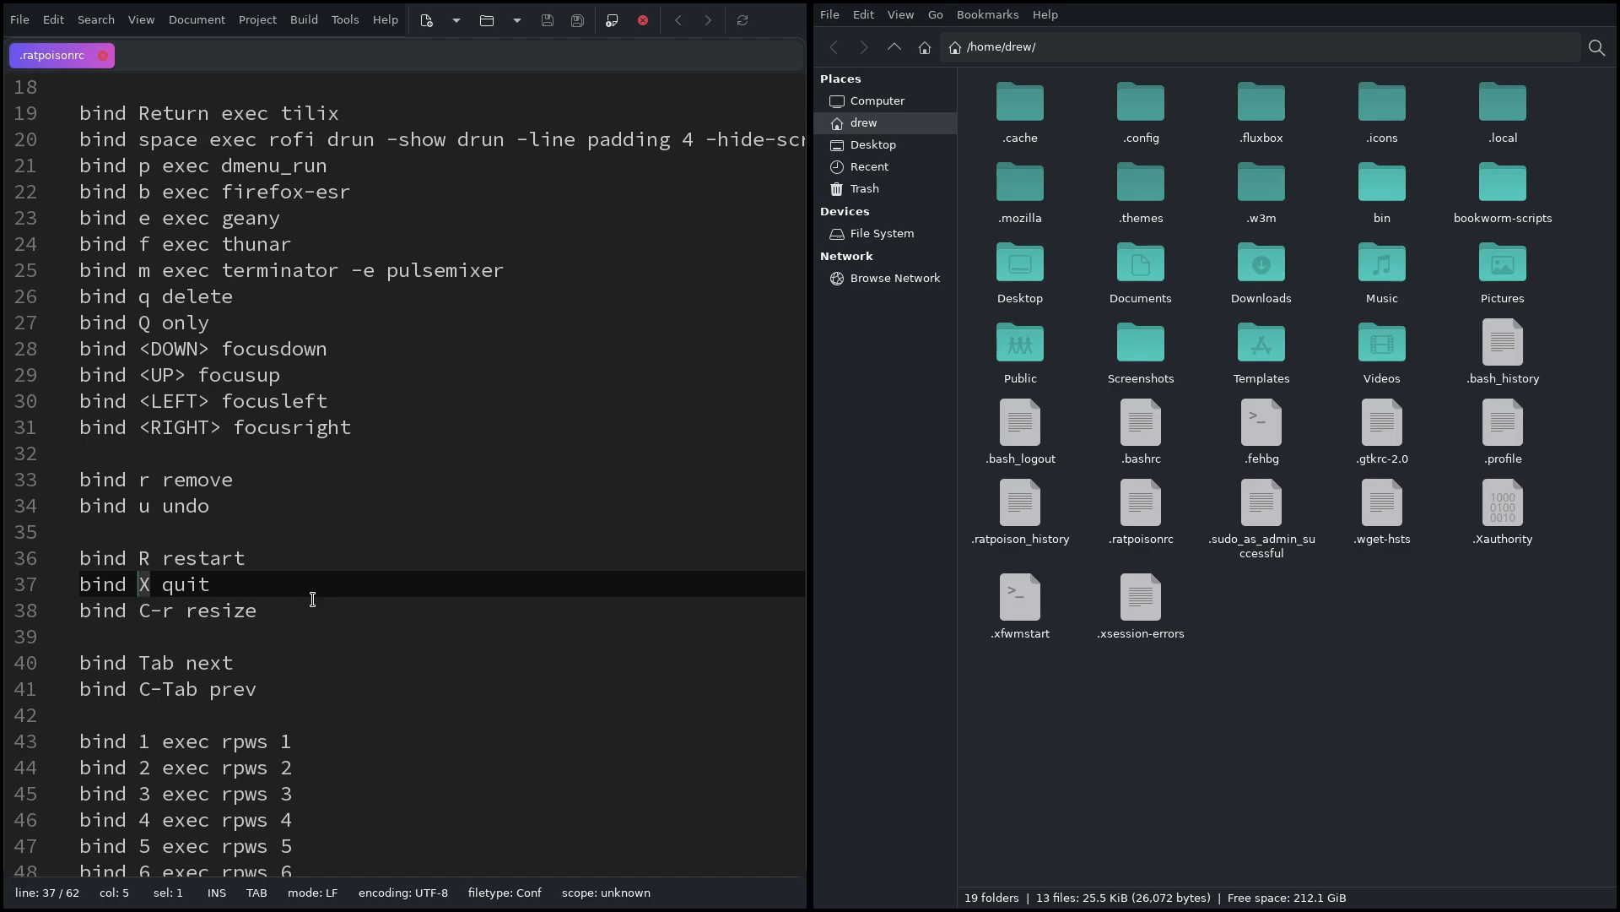
Highlight the "bind C-r resize" line in .ratpoisonrc
click(272, 604)
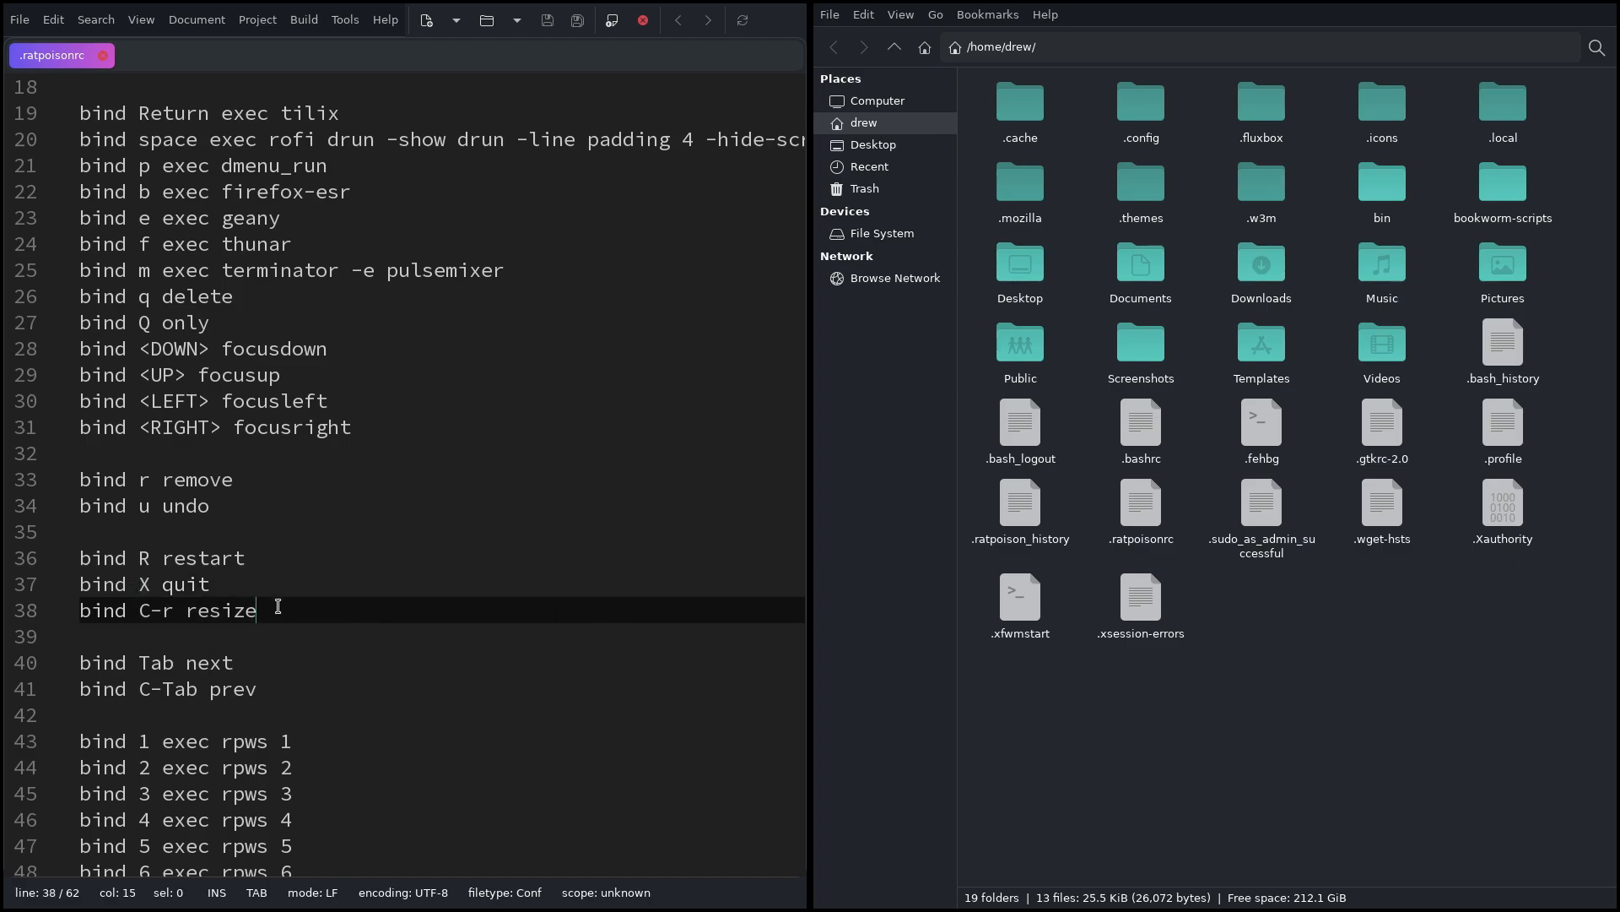
drag(278, 606, 80, 609)
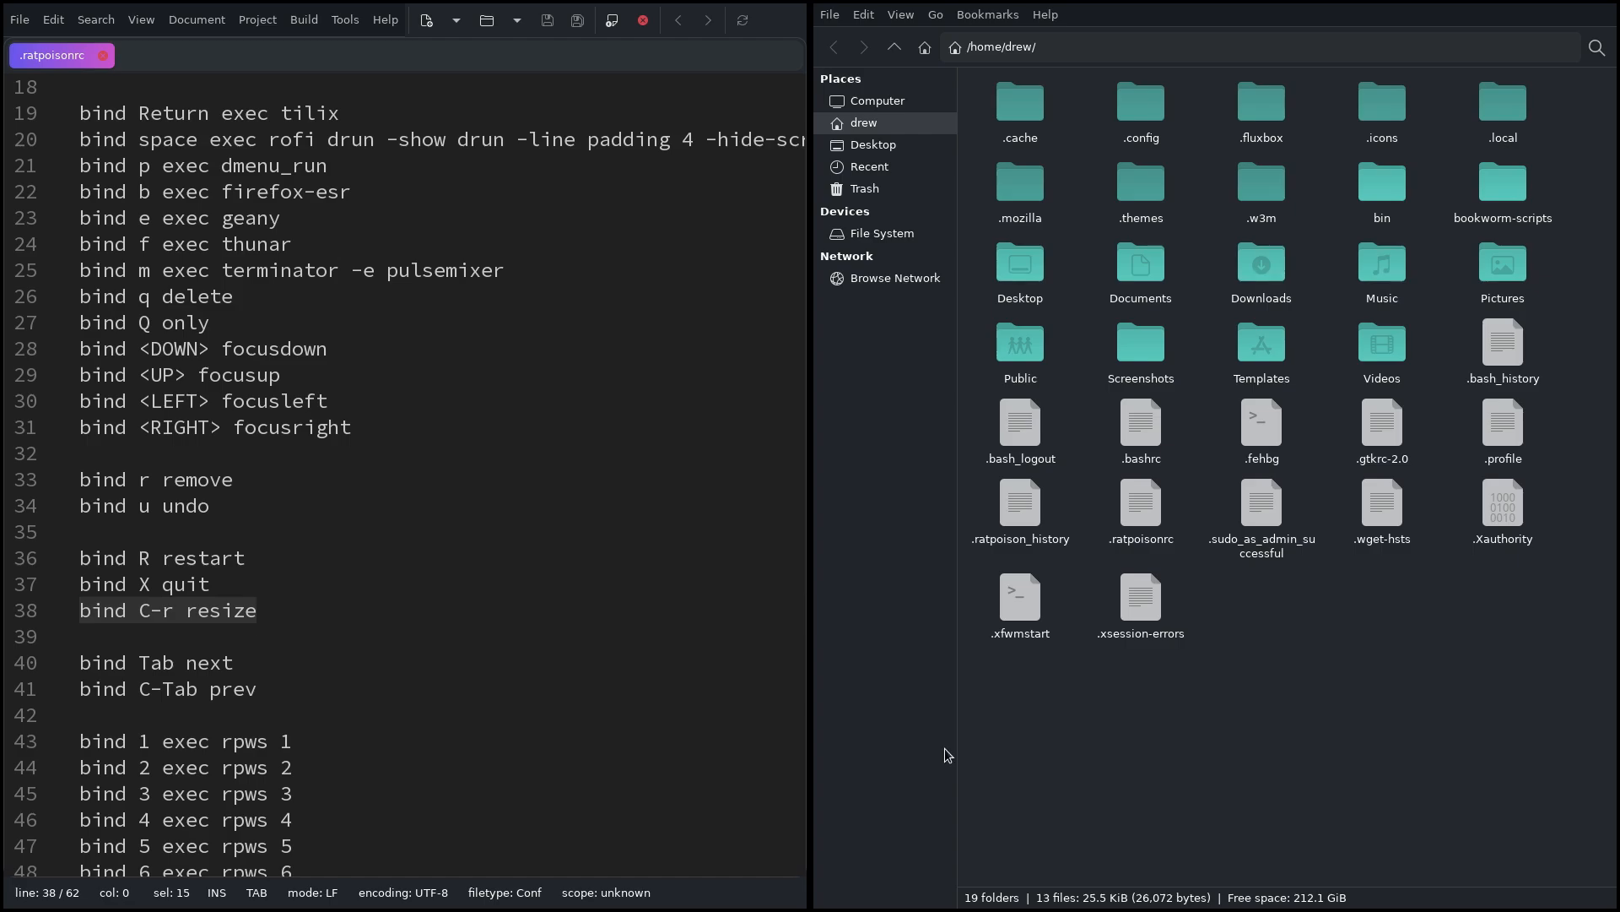
Resize the file manager's frame back and forth with ratpoison's resize binding, leaving the editor about three fifths of the screen width
key(ctrl+t)
key(ctrl+r)
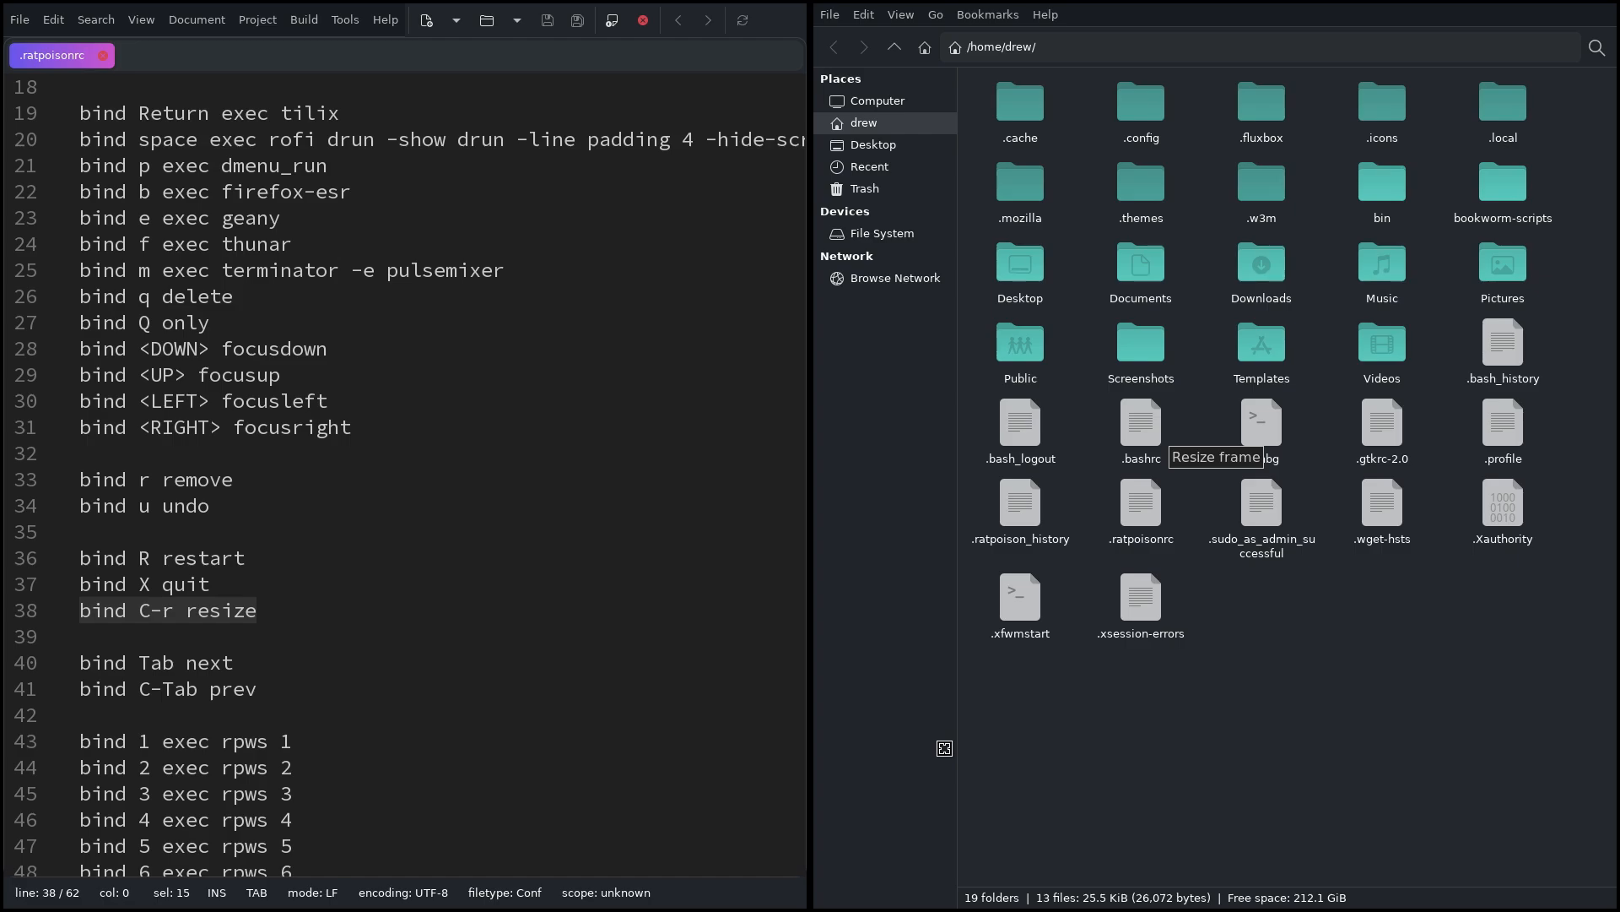
key(Right)
key(Right)
key(Right)
key(Left)
key(Left)
key(Left)
key(Left)
key(Left)
key(Left)
key(Left)
key(Right)
key(Right)
key(Right)
key(Right)
key(Right)
key(Right)
key(Right)
key(Right)
key(Right)
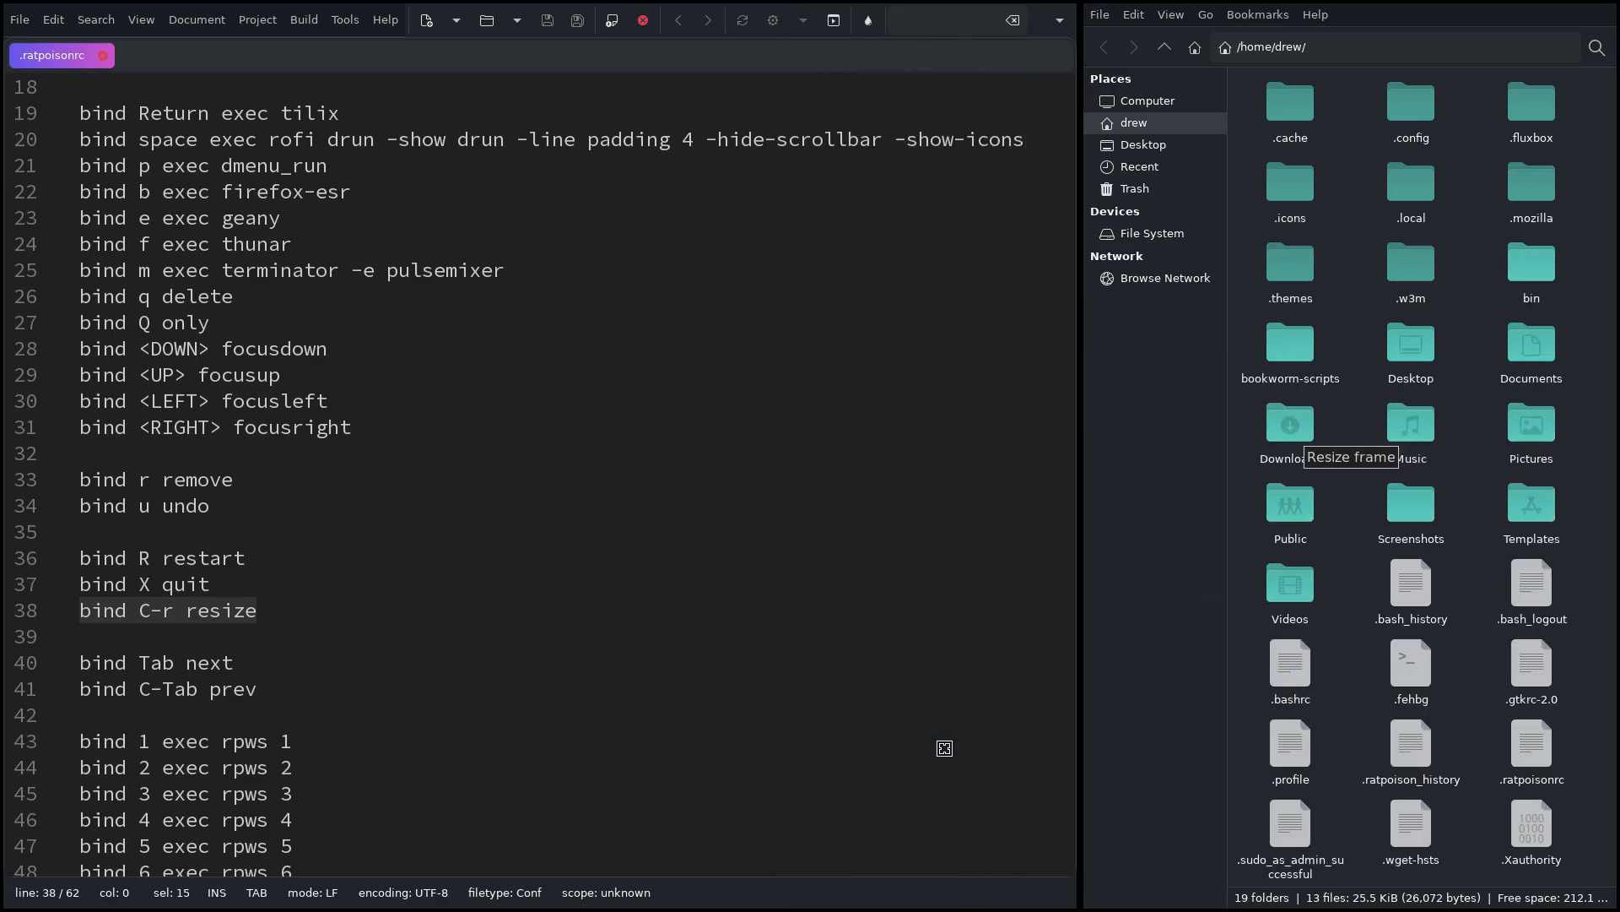
key(Right)
key(Right)
key(Left)
key(Left)
key(Left)
key(Left)
key(Left)
key(Left)
key(Left)
key(Left)
key(Left)
key(Left)
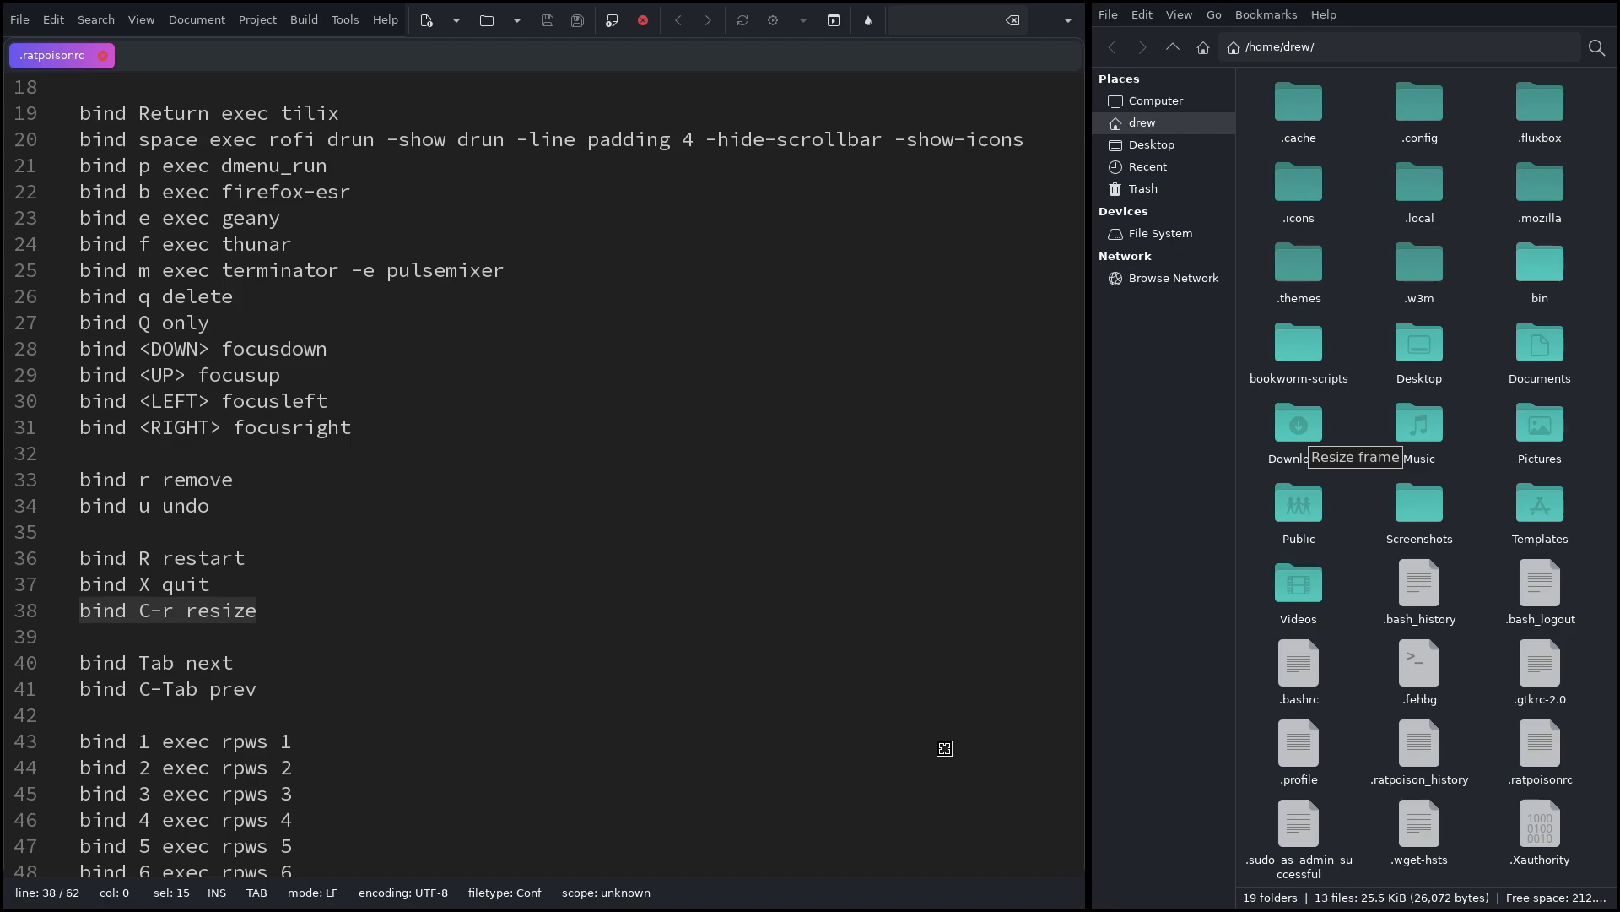
key(Left)
key(Left)
key(Left)
key(Left)
key(Left)
key(Left)
key(Left)
key(Left)
key(Left)
key(Left)
key(Left)
key(Left)
key(Left)
key(Left)
key(Left)
key(Left)
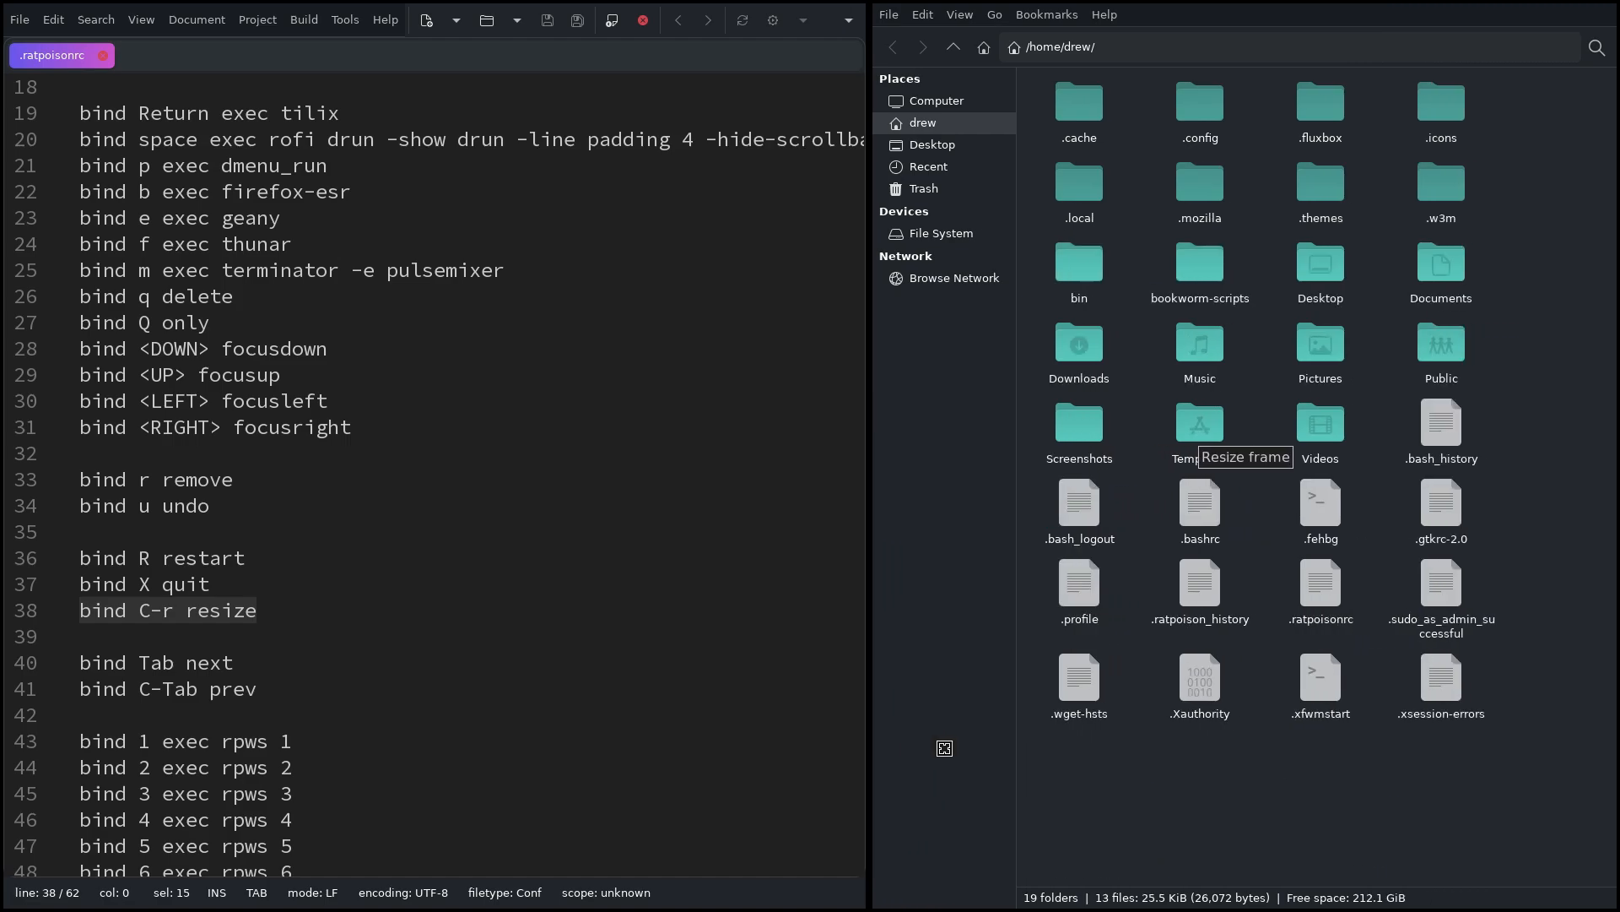
key(Right)
key(Right)
key(Right)
key(Right)
key(Right)
key(Right)
key(Right)
key(Right)
key(Right)
key(Right)
key(Right)
key(Right)
key(Right)
key(Right)
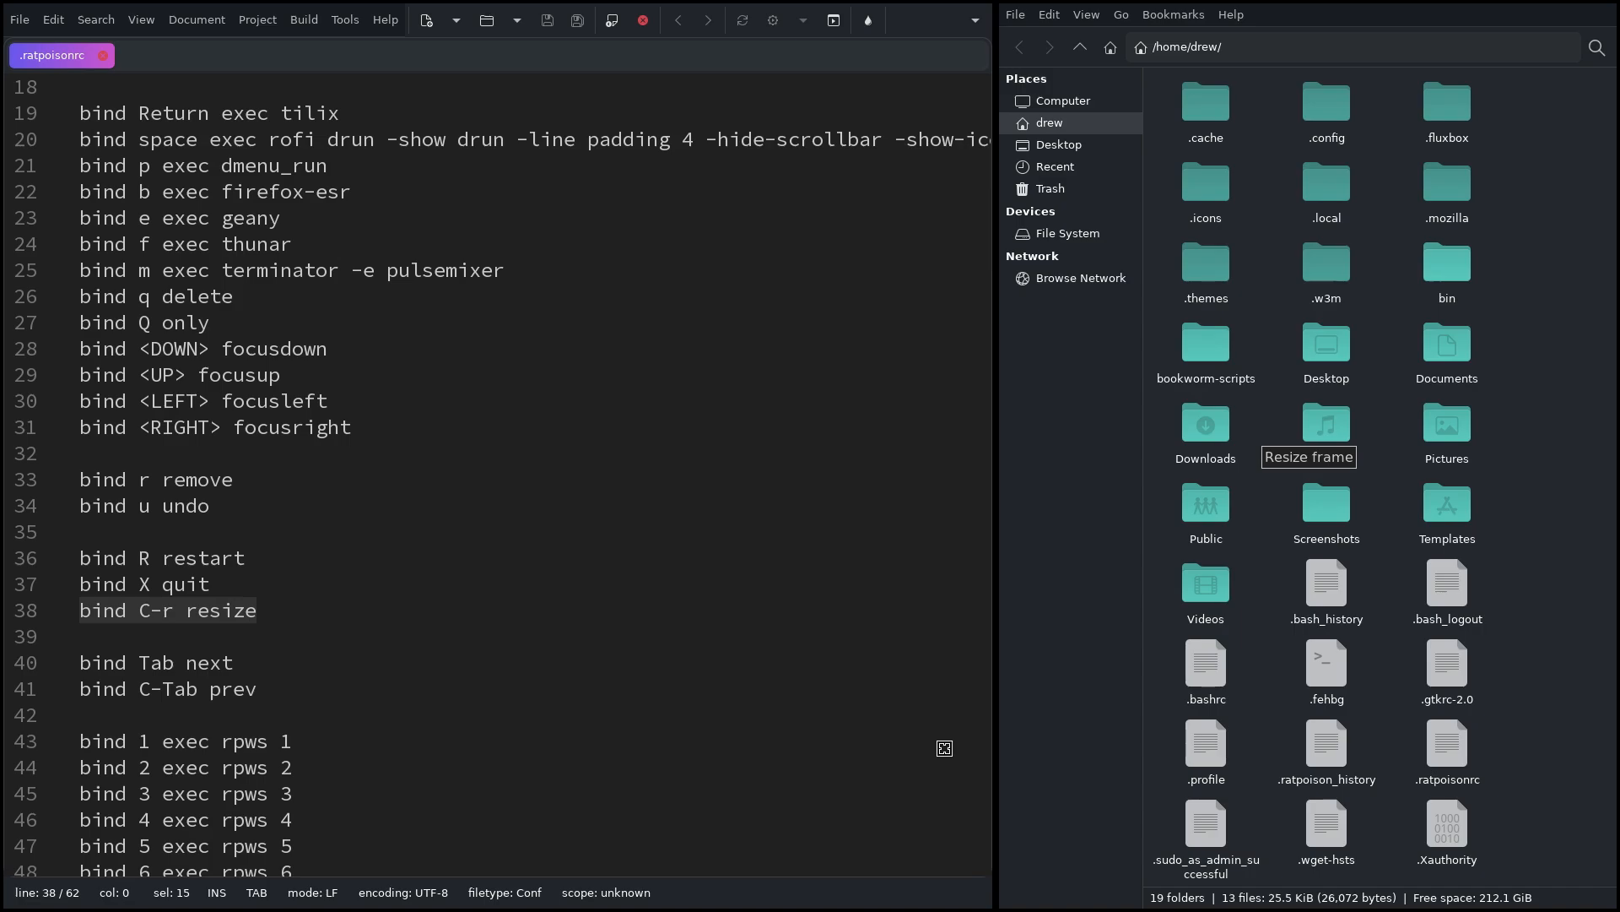
key(Return)
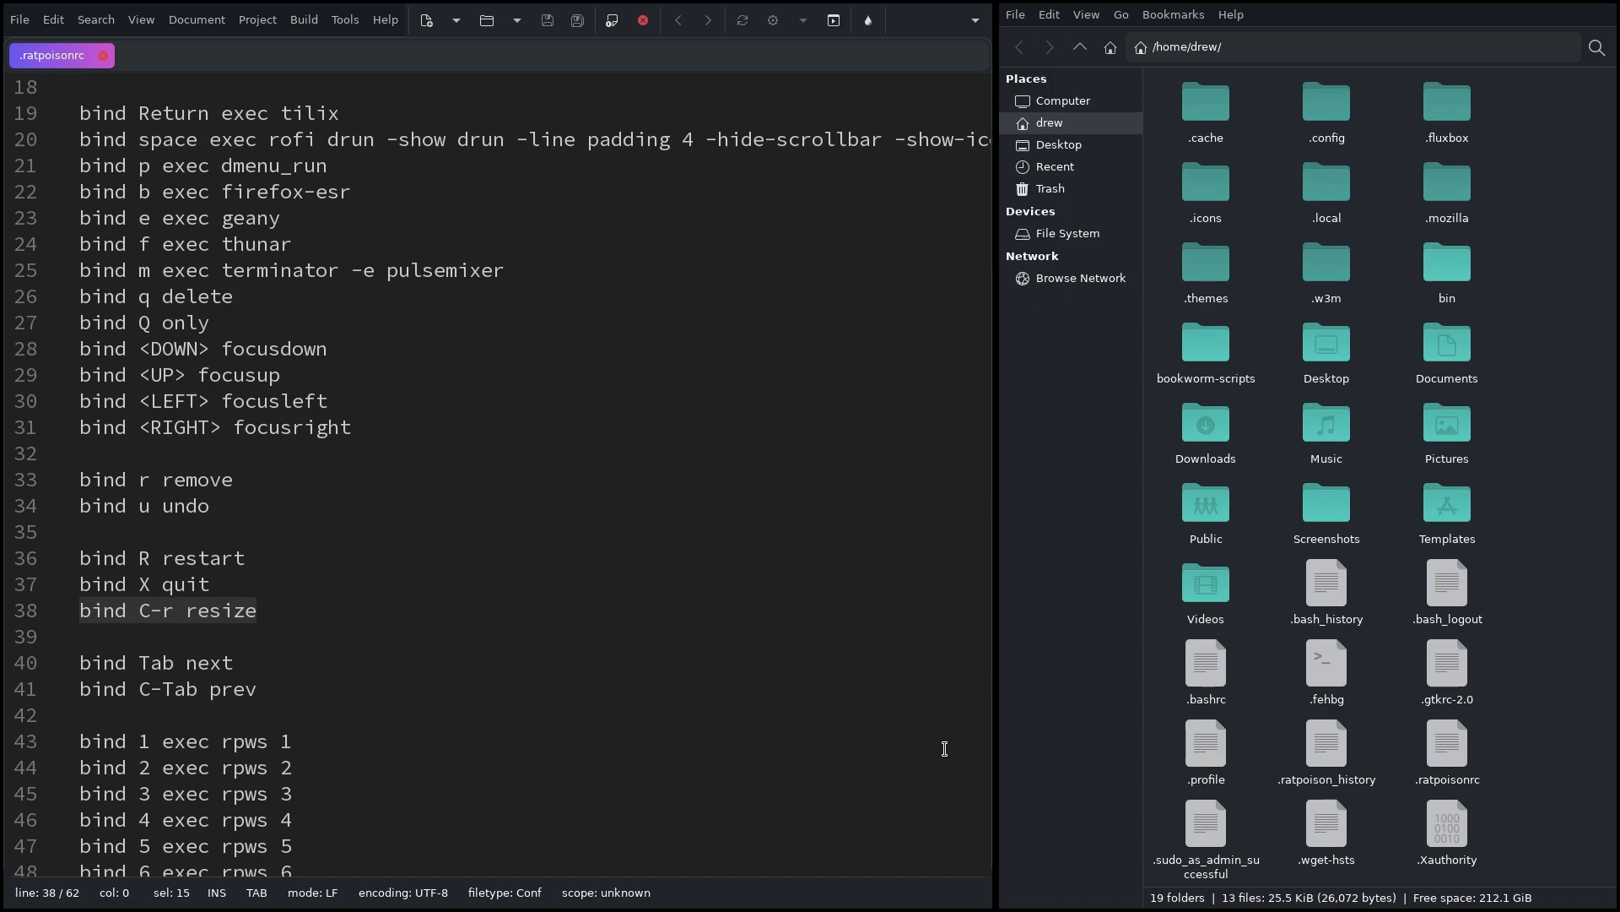
Close the file manager and move the terminal from workspace 2 into the emptied frame on workspace 1
key(ctrl+t)
key(q)
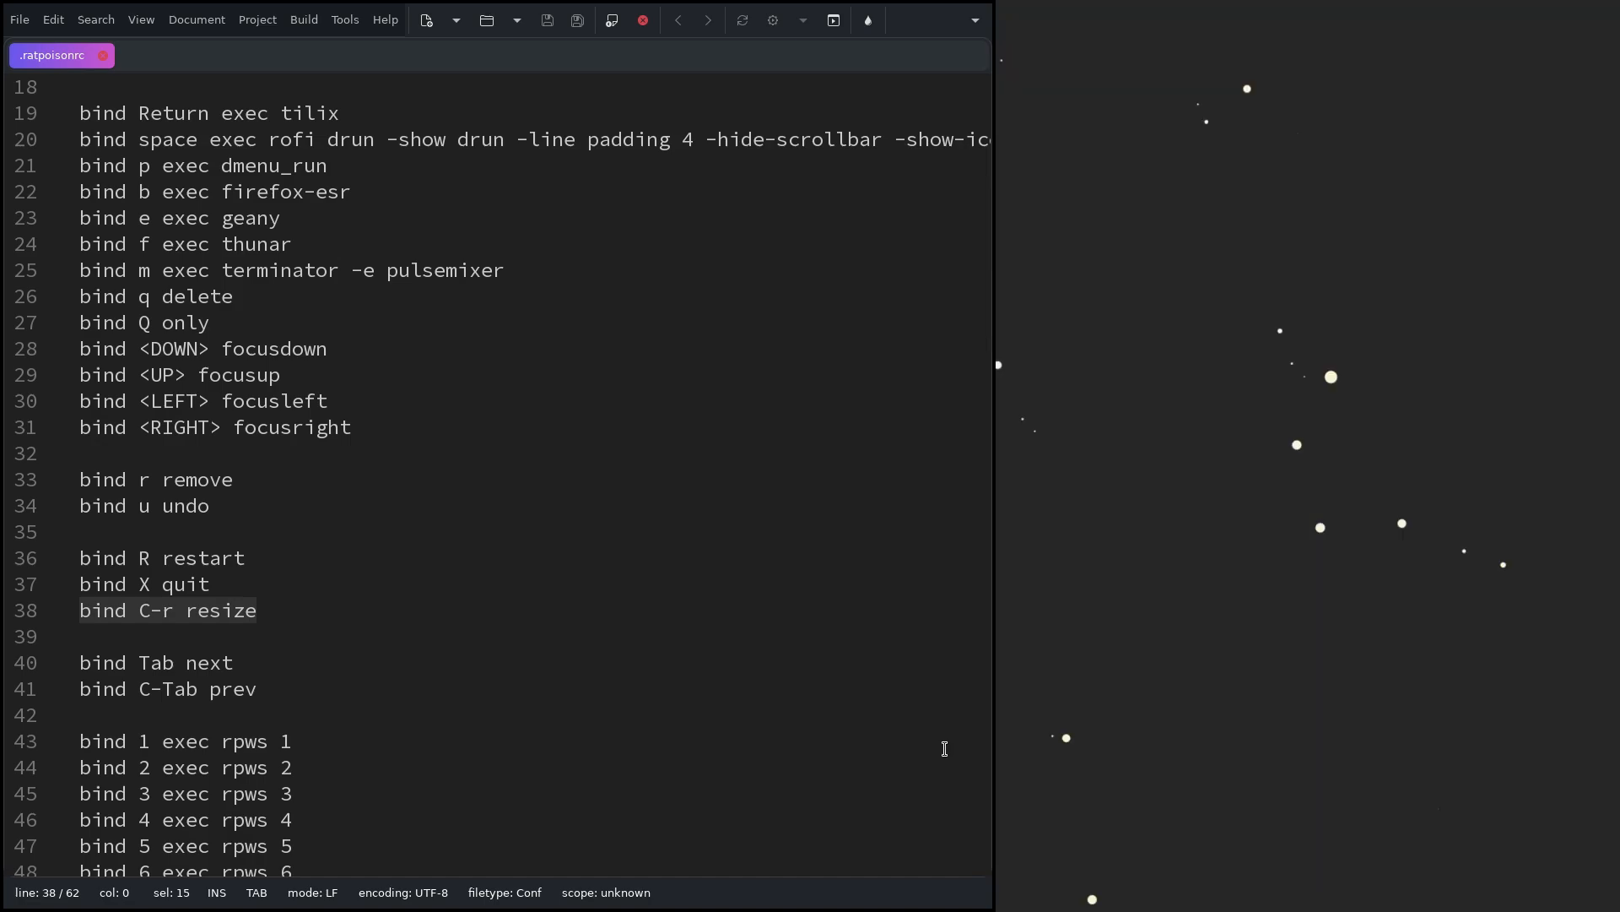
key(ctrl+t)
key(2)
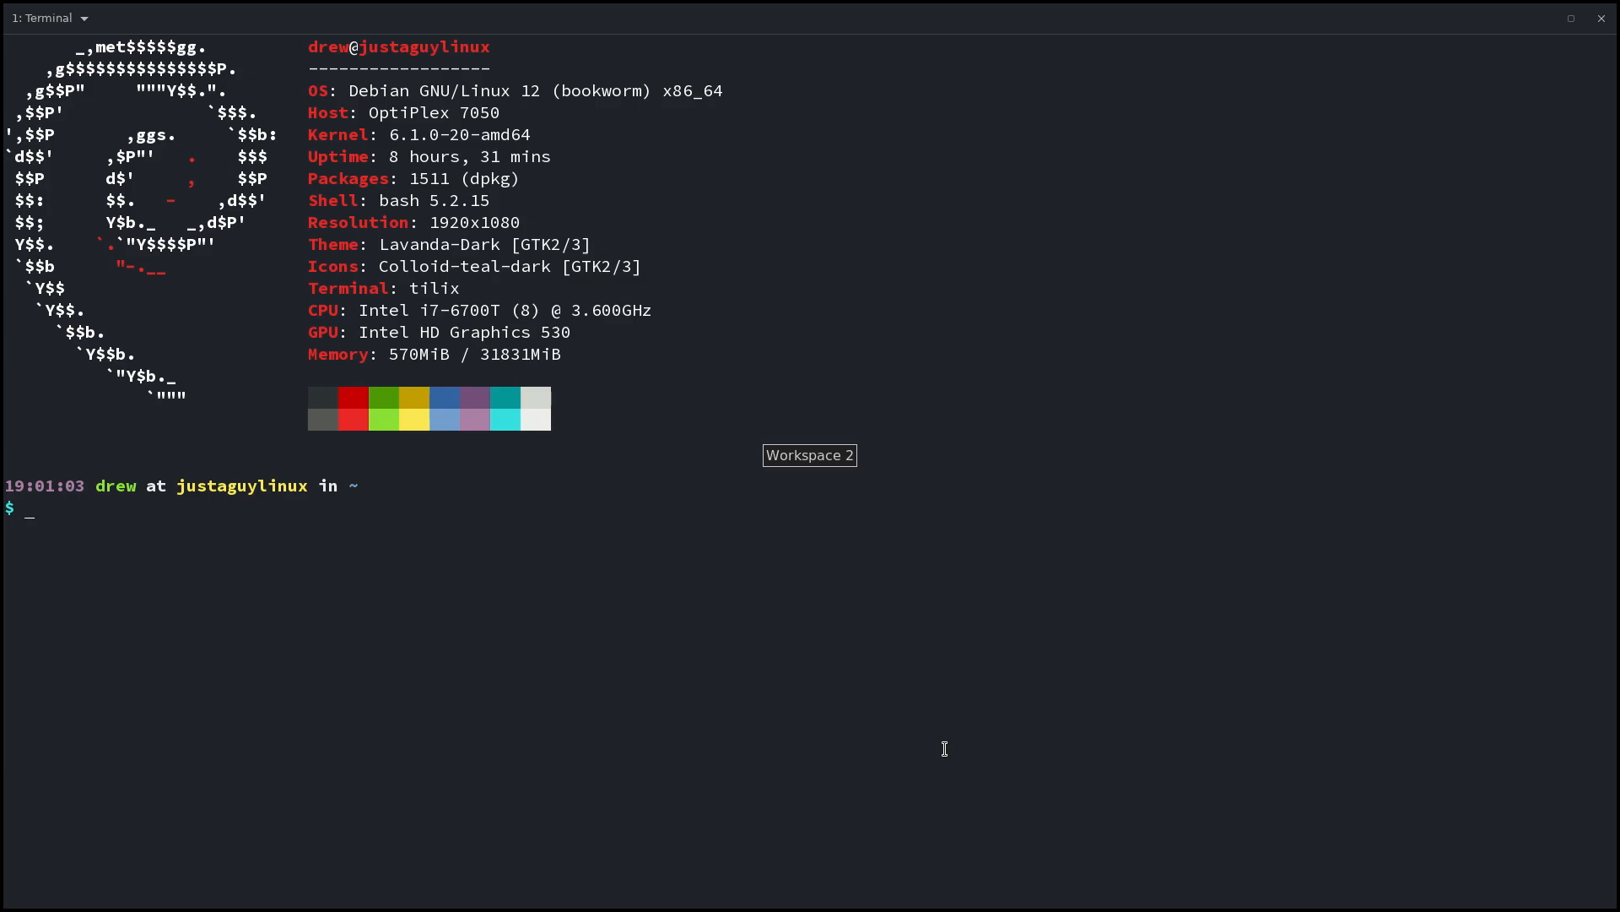
key(ctrl+t)
key(1)
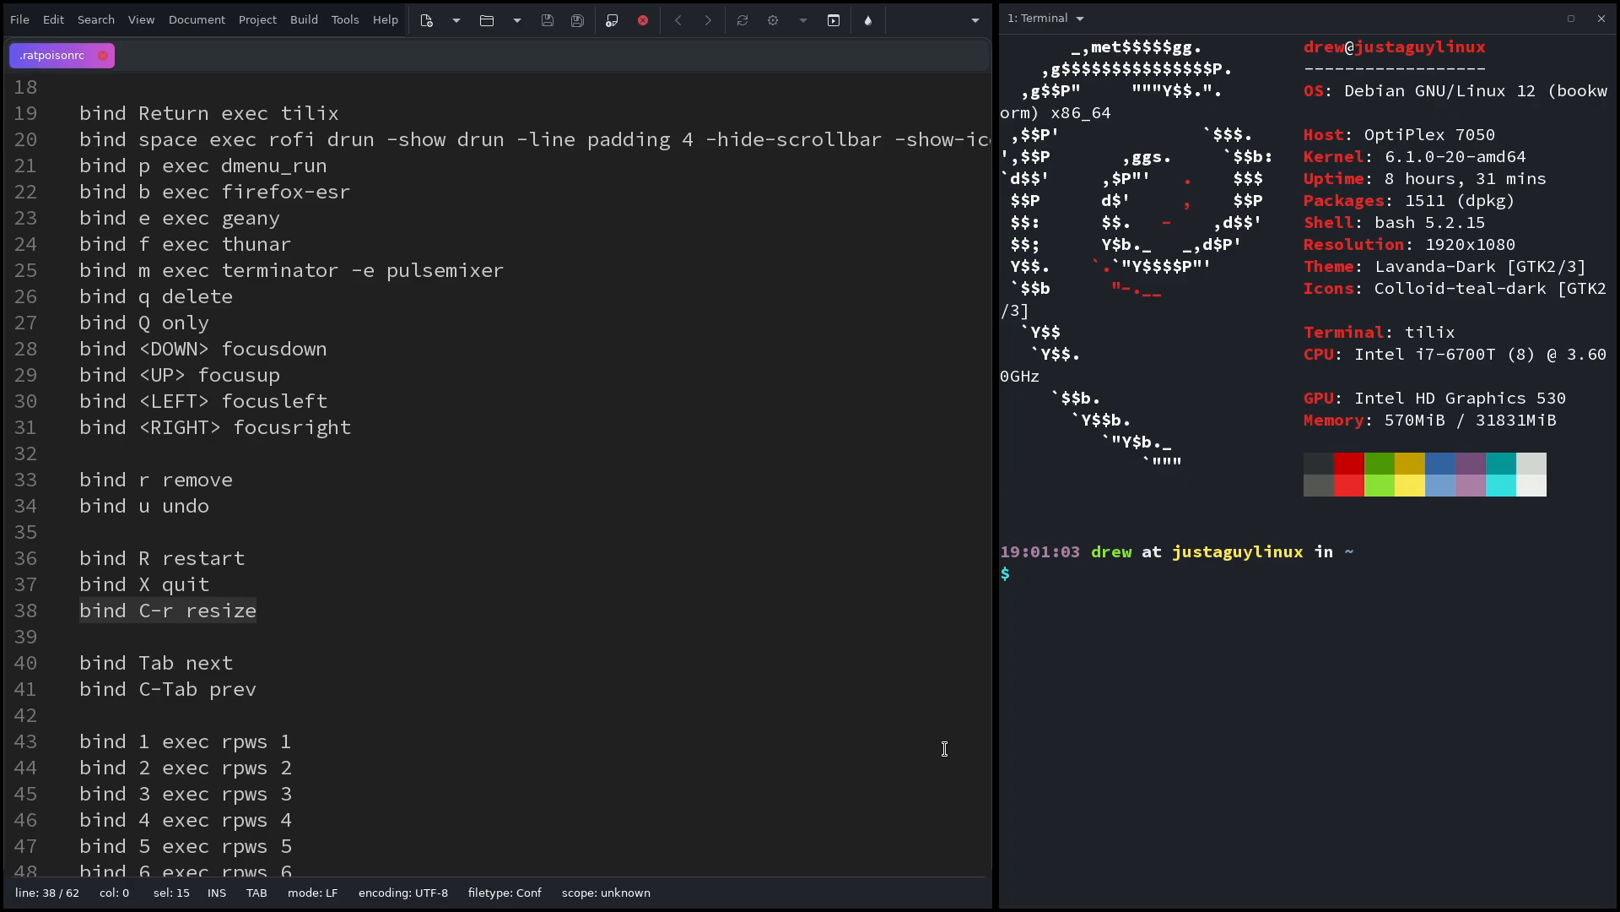
Check workspace 2, and reduce workspace 1 to a single full-screen frame showing the .ratpoisonrc editor
key(ctrl+t)
key(2)
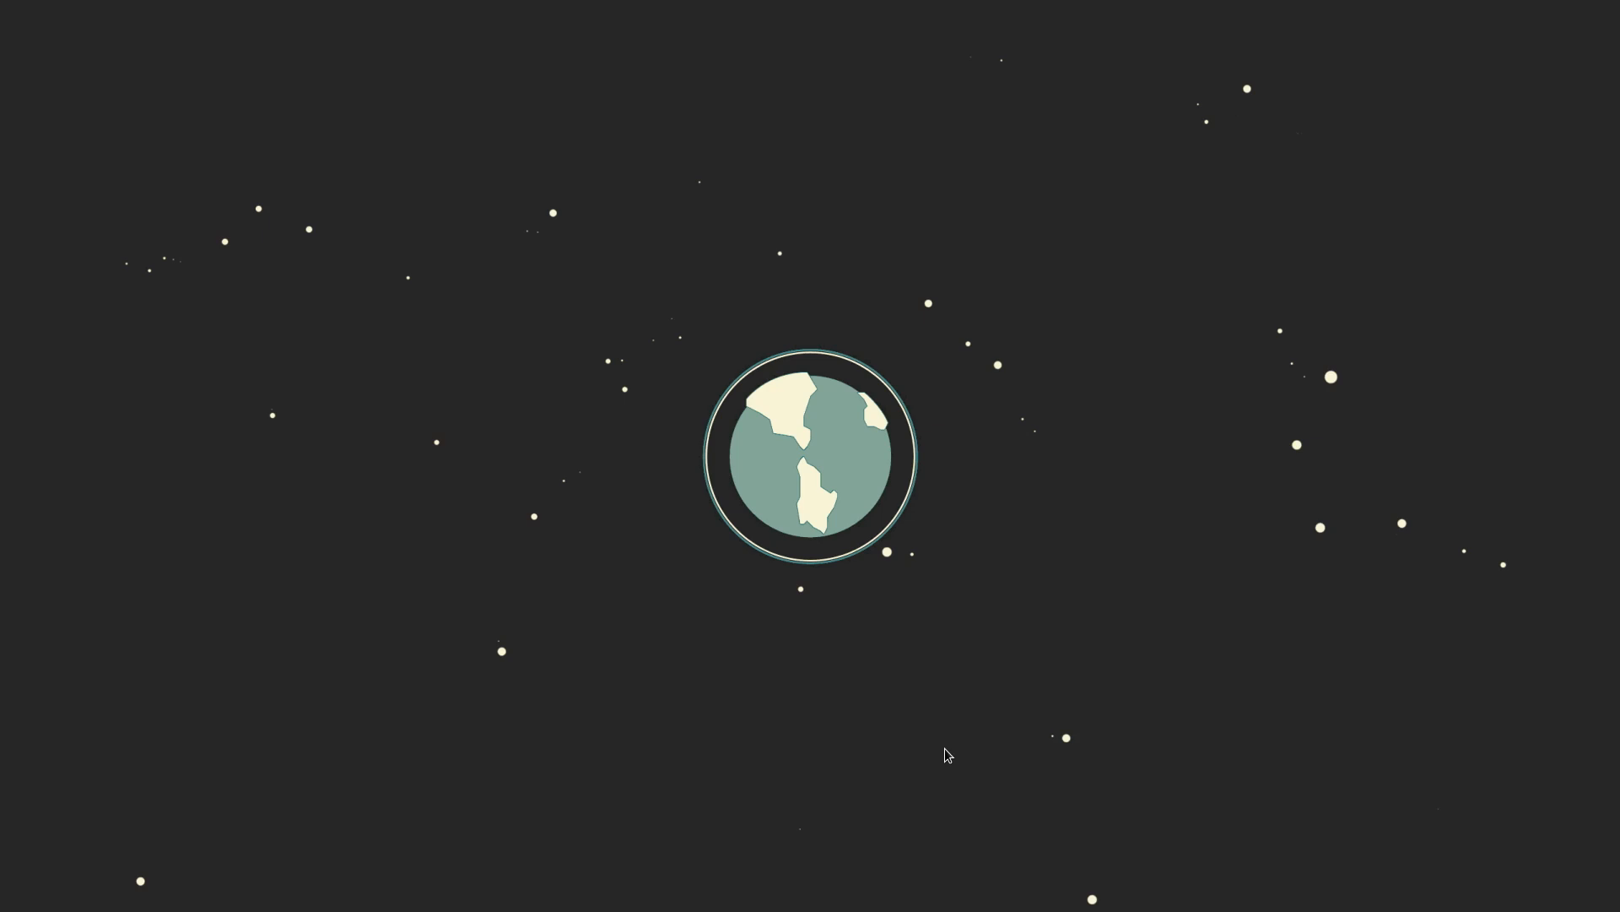
key(super+Return)
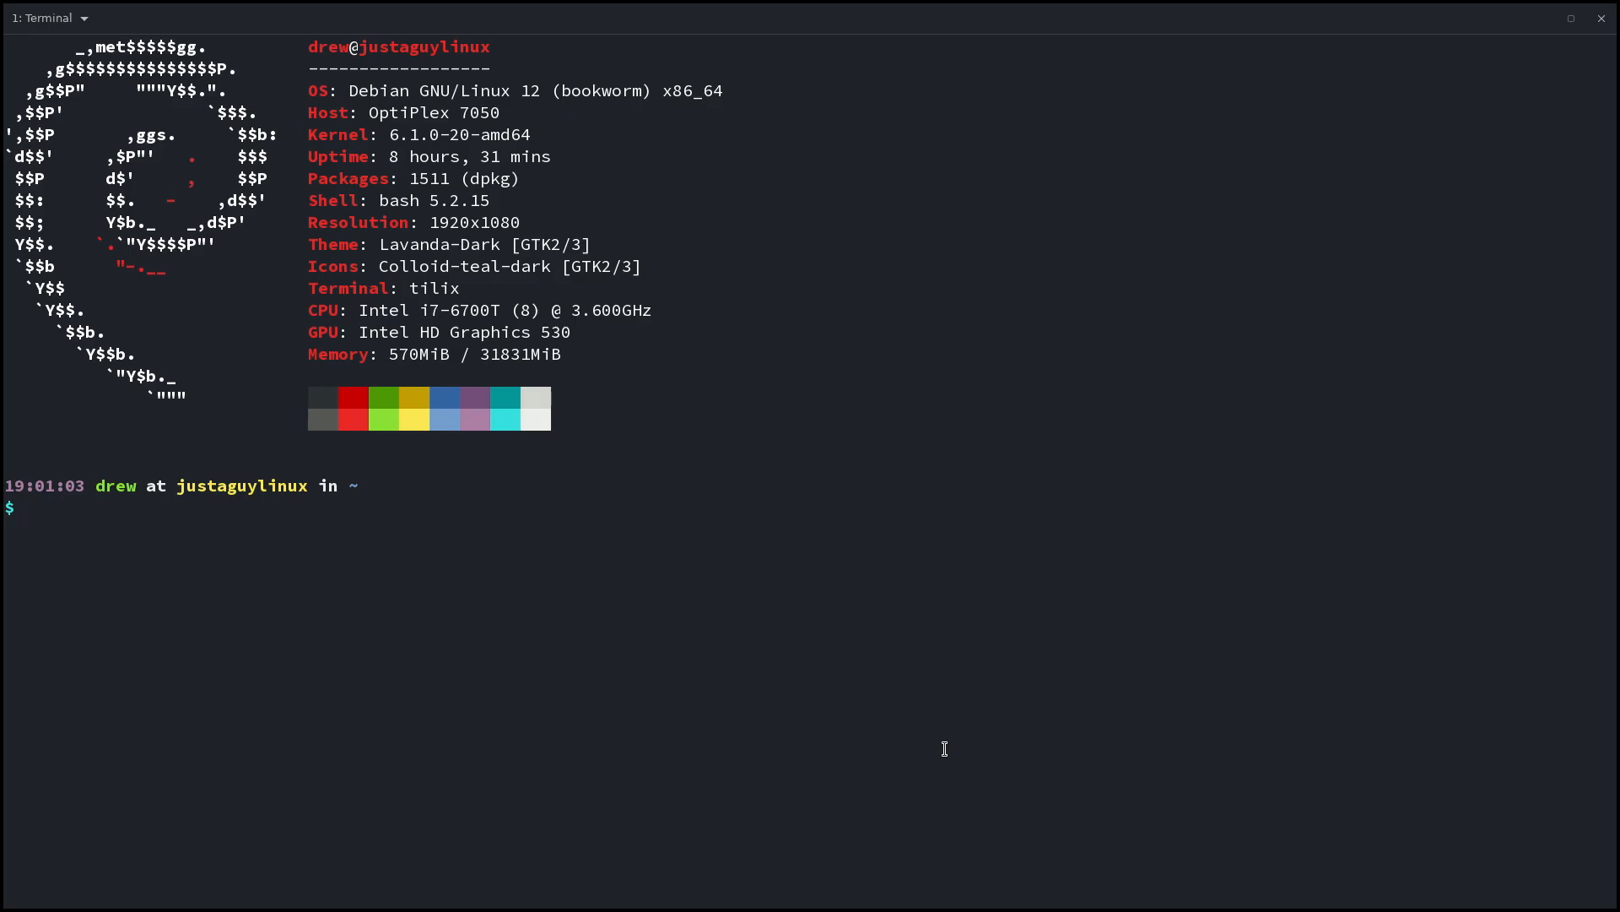
key(ctrl+t)
key(1)
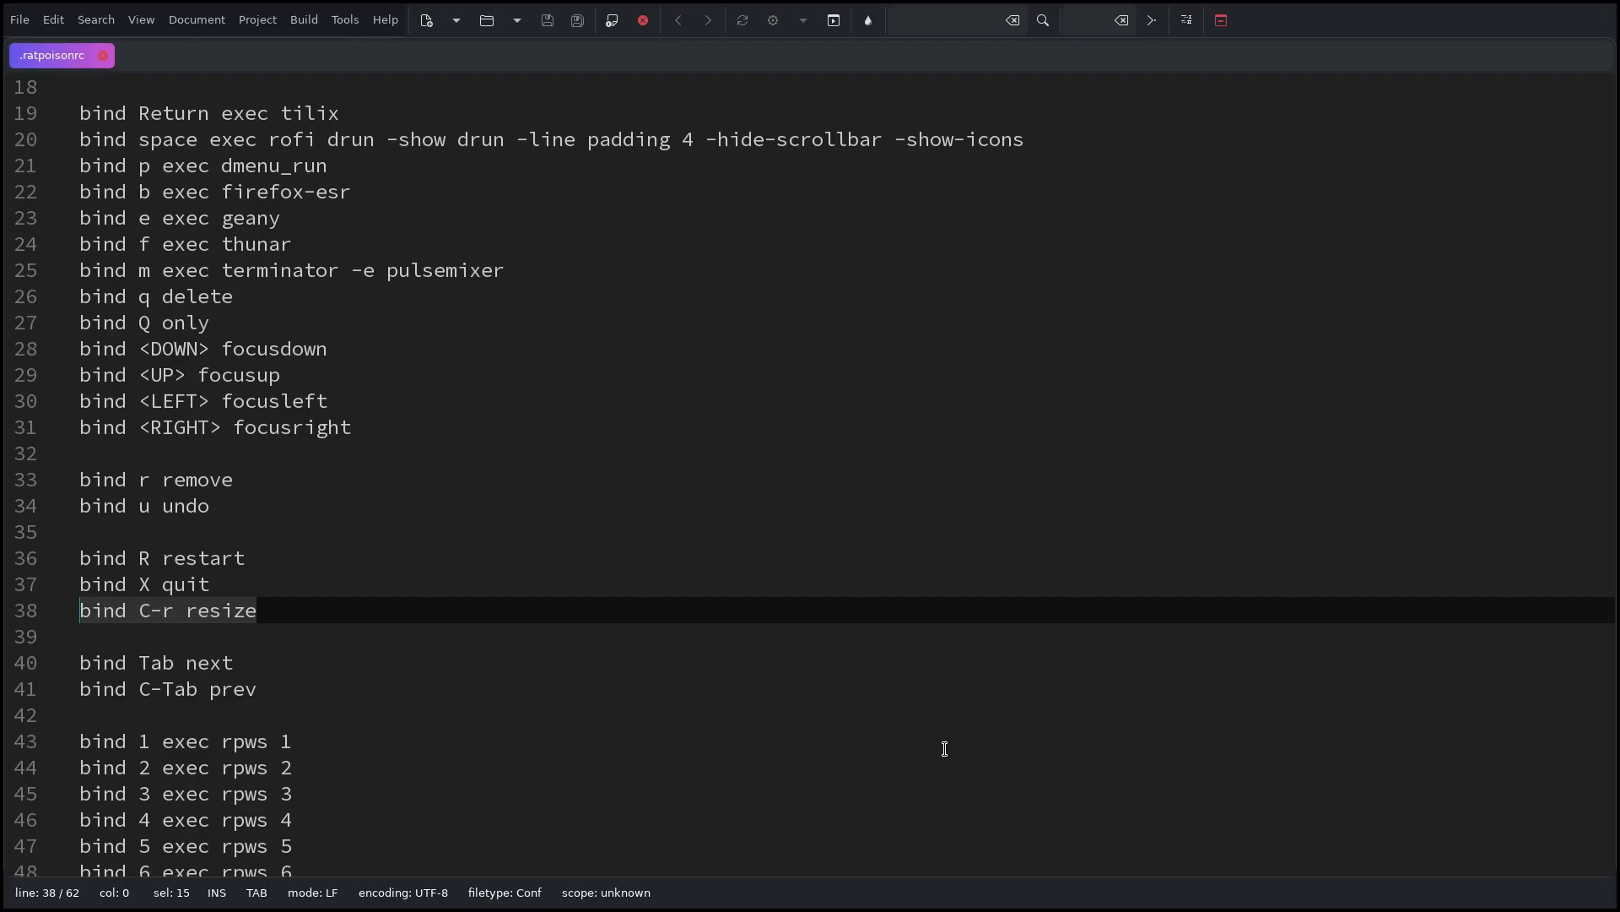
Cycle repeatedly between the terminal and the .ratpoisonrc editor with ratpoison's next-window binding
key(ctrl+t)
key(Tab)
key(ctrl+t)
key(Tab)
key(ctrl+t)
key(Tab)
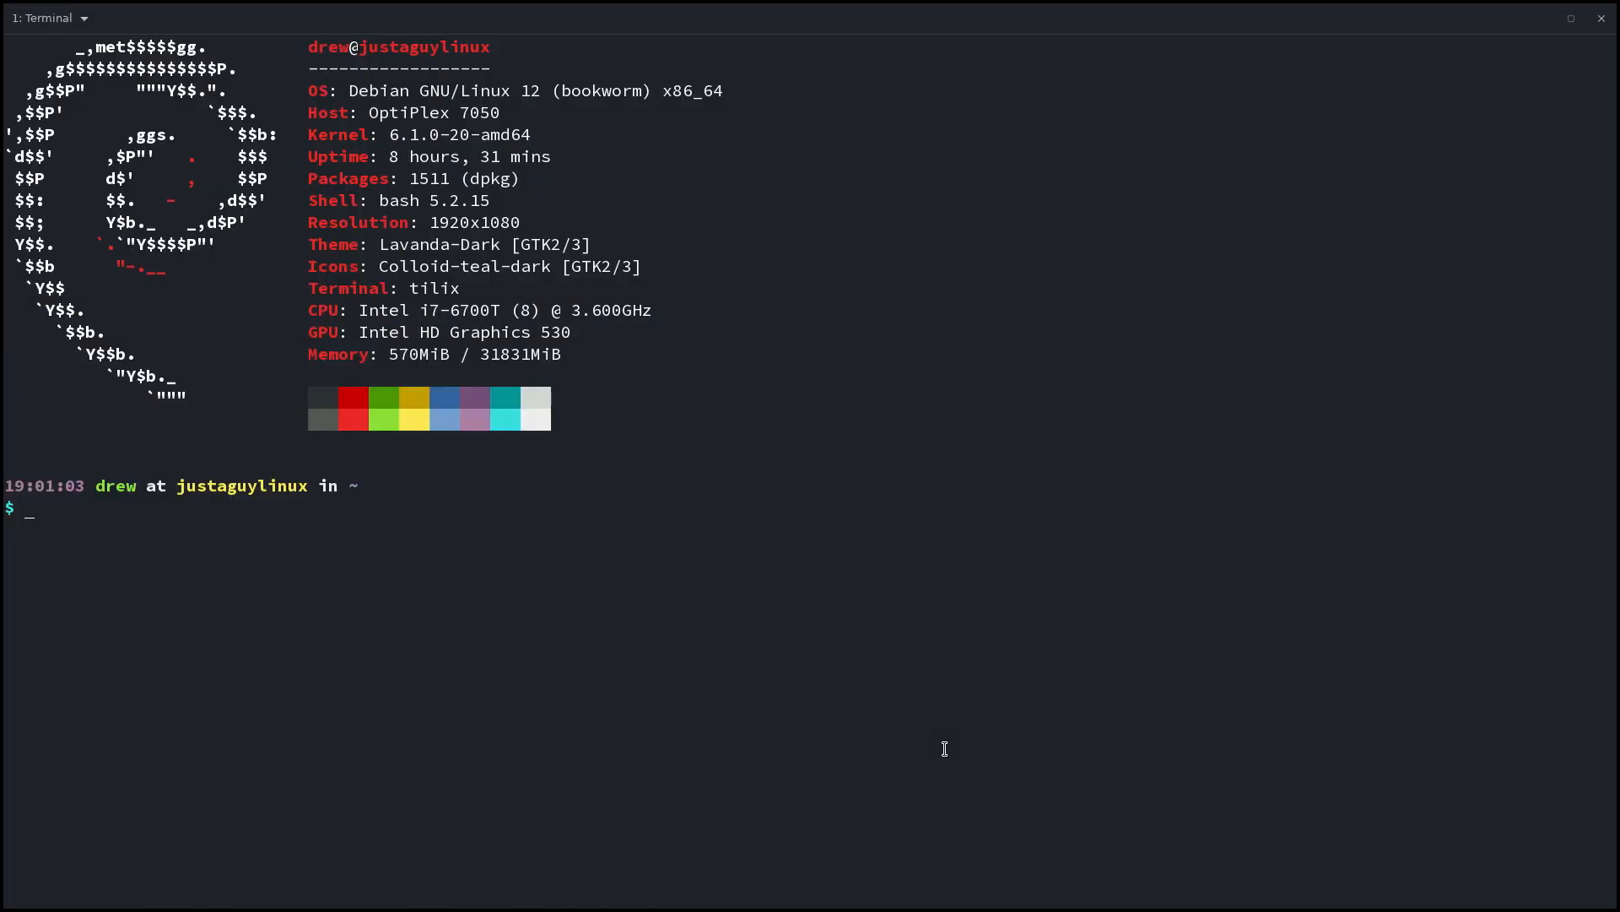
key(ctrl+t)
key(Tab)
key(ctrl+t)
key(Tab)
key(ctrl+t)
key(Tab)
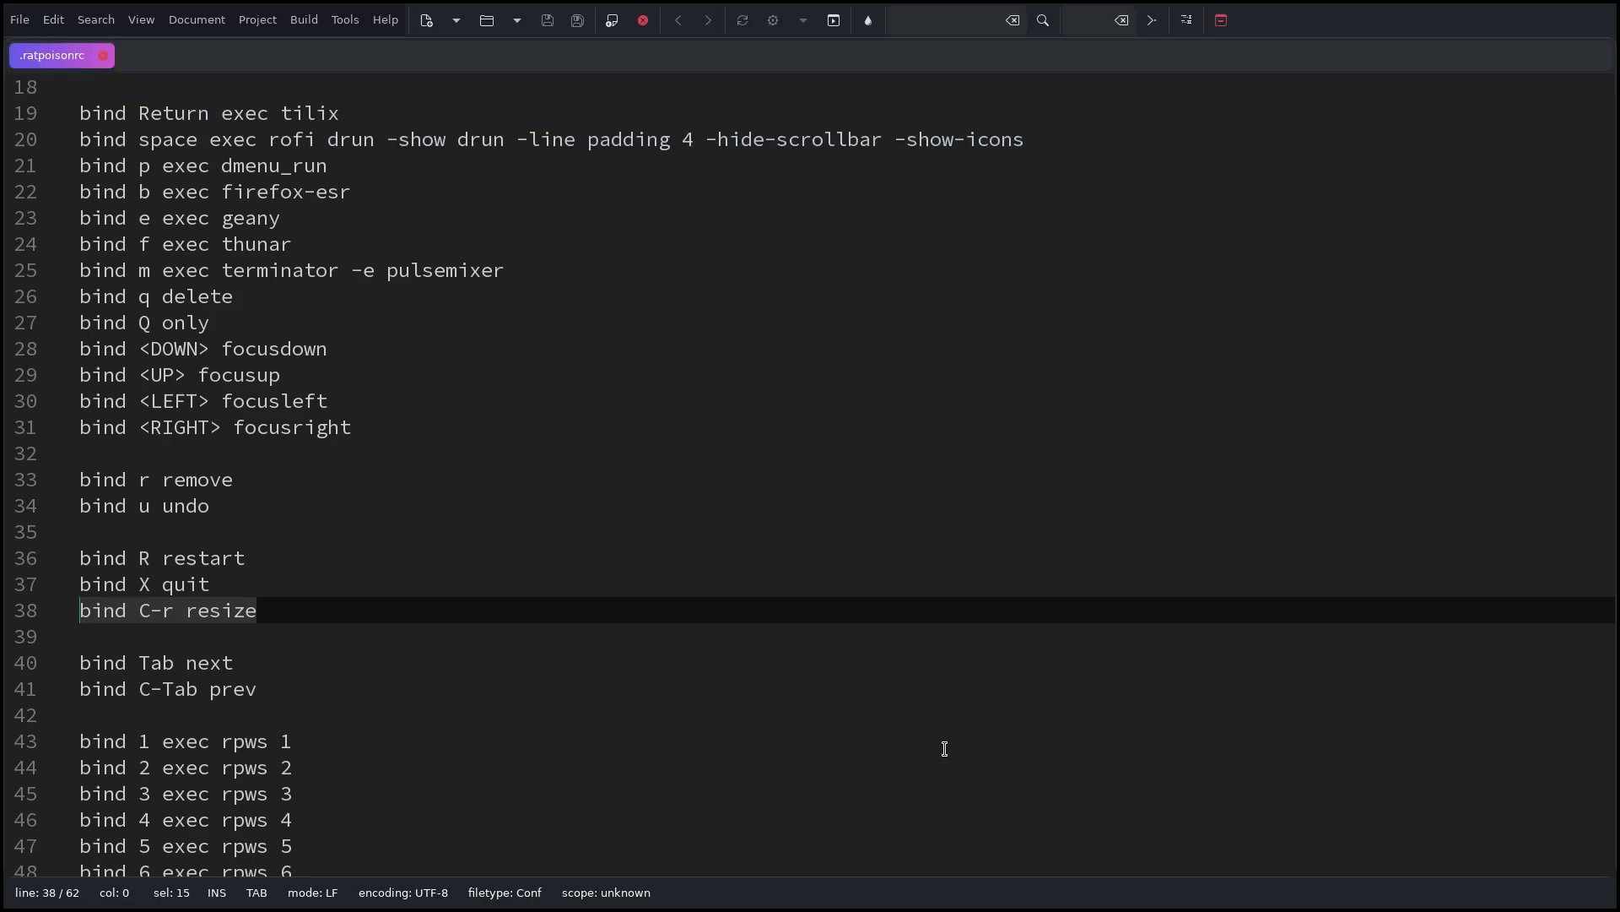
Split workspace 1 into two side-by-side frames for the editor and terminal, and move the editor to workspace 3
key(ctrl+t)
key(shift+s)
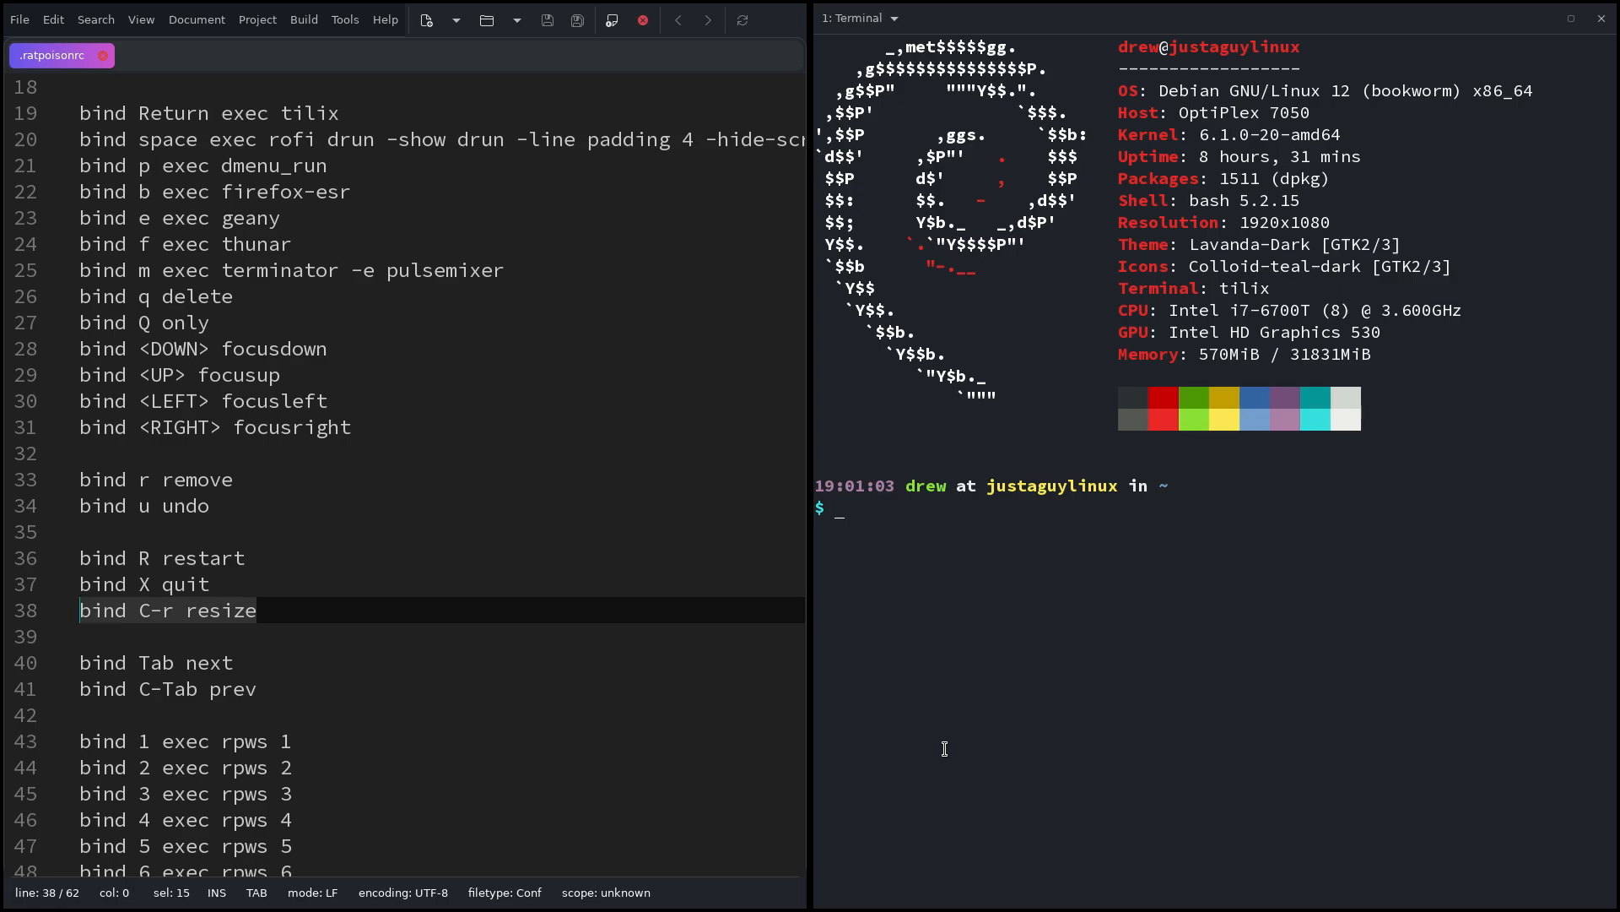
key(ctrl+t)
key(Left)
key(ctrl+t)
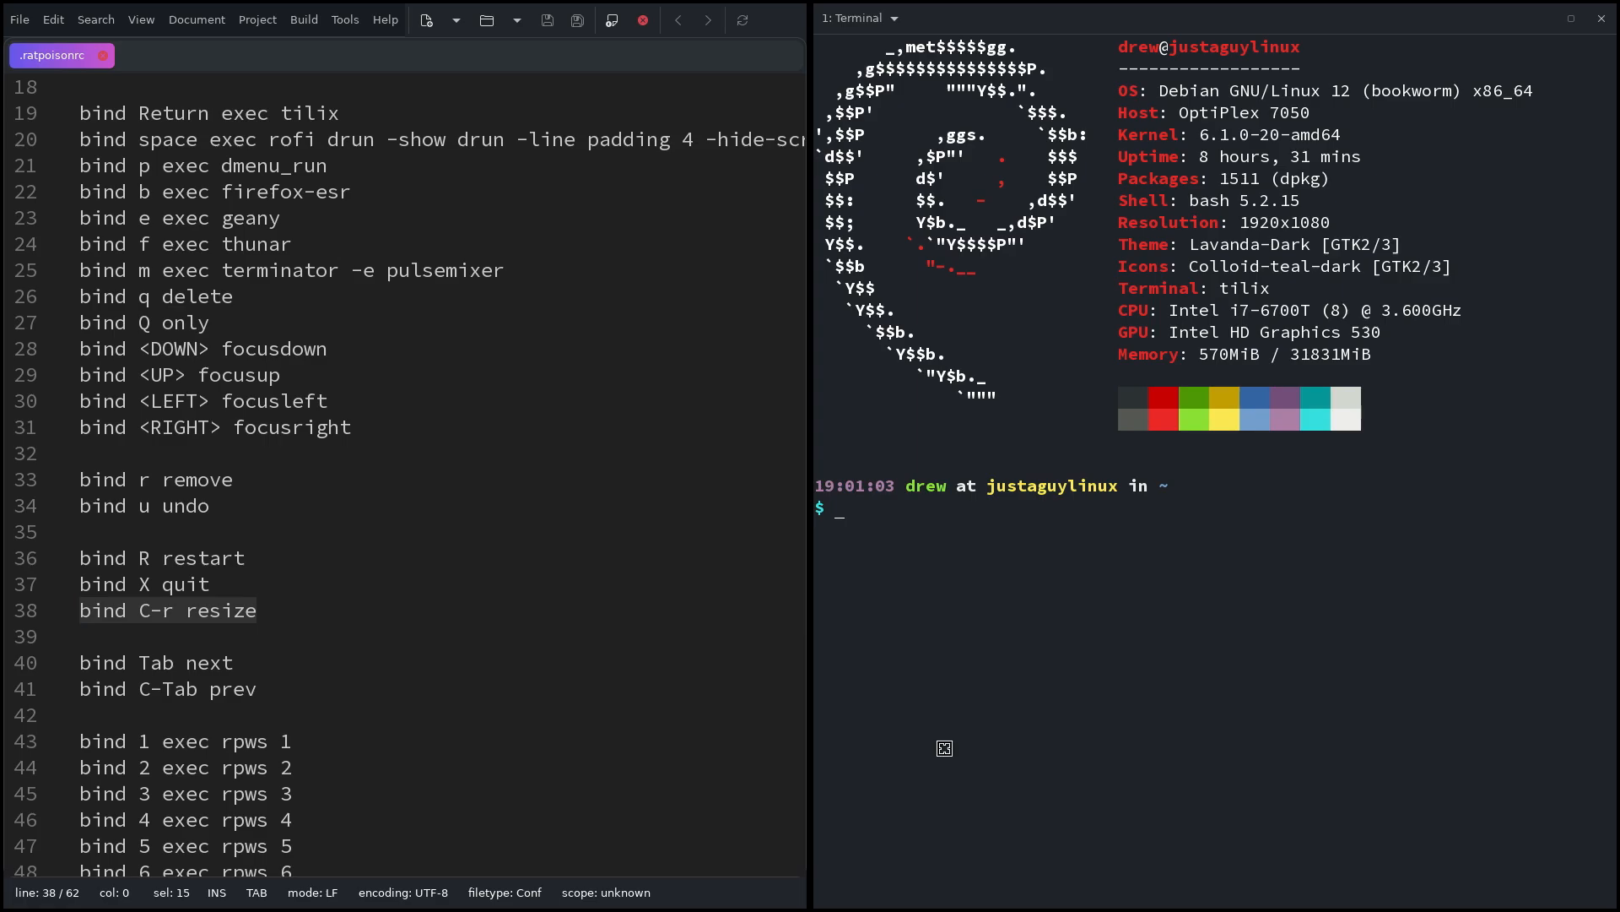
key(3)
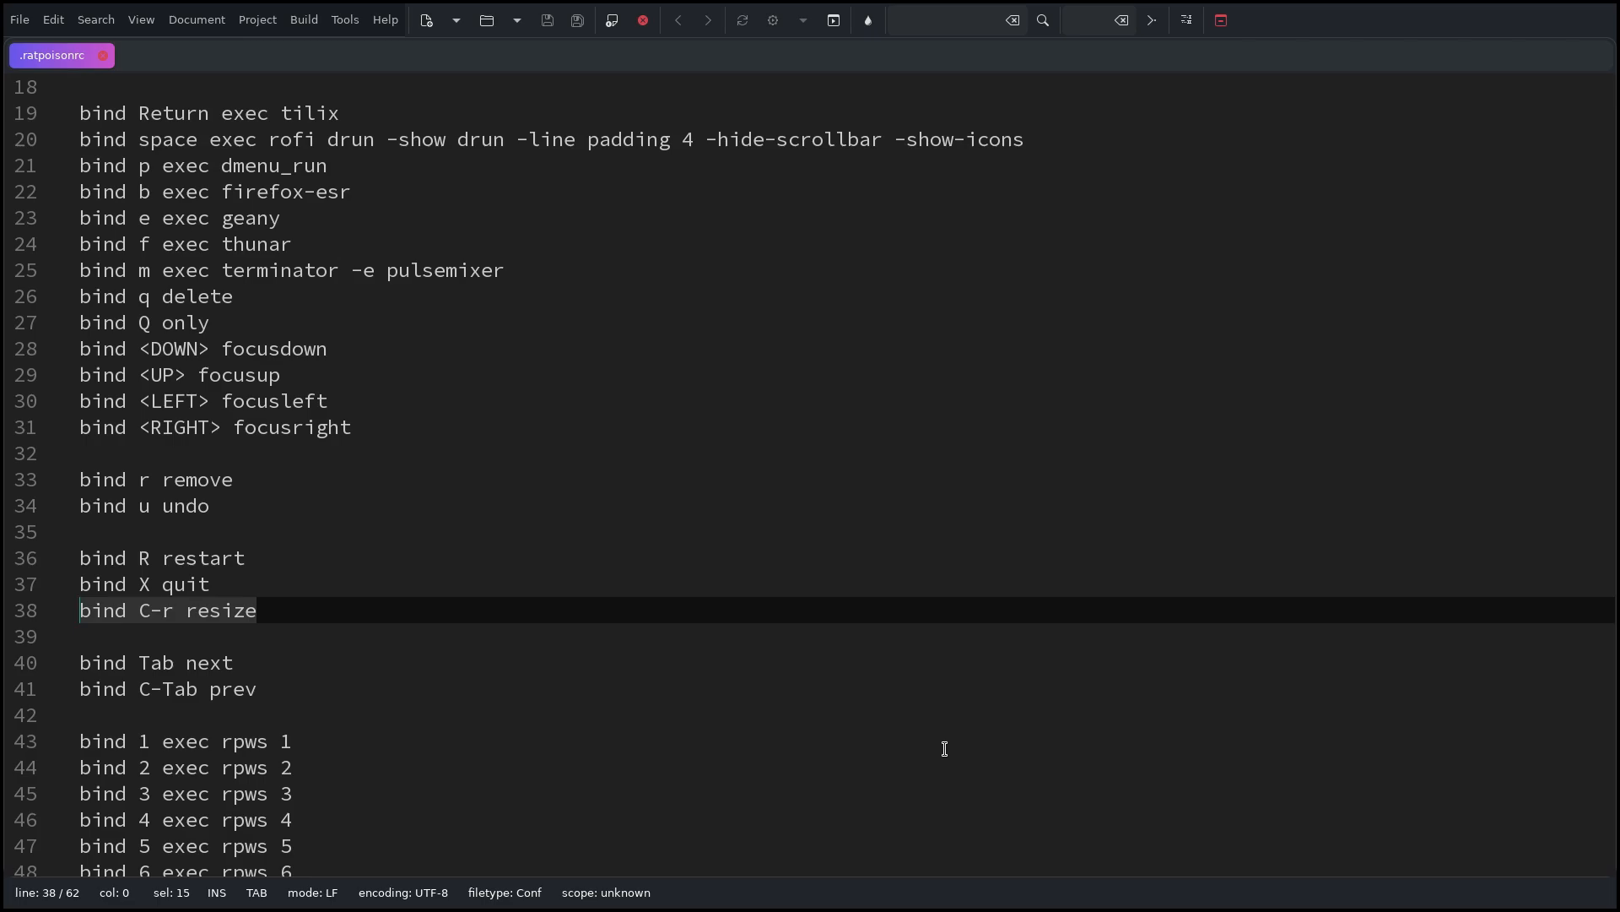
Overwrite the highlighted "bind C-r resize" line with 1, erase the 1, and return to workspace 1
text(1)
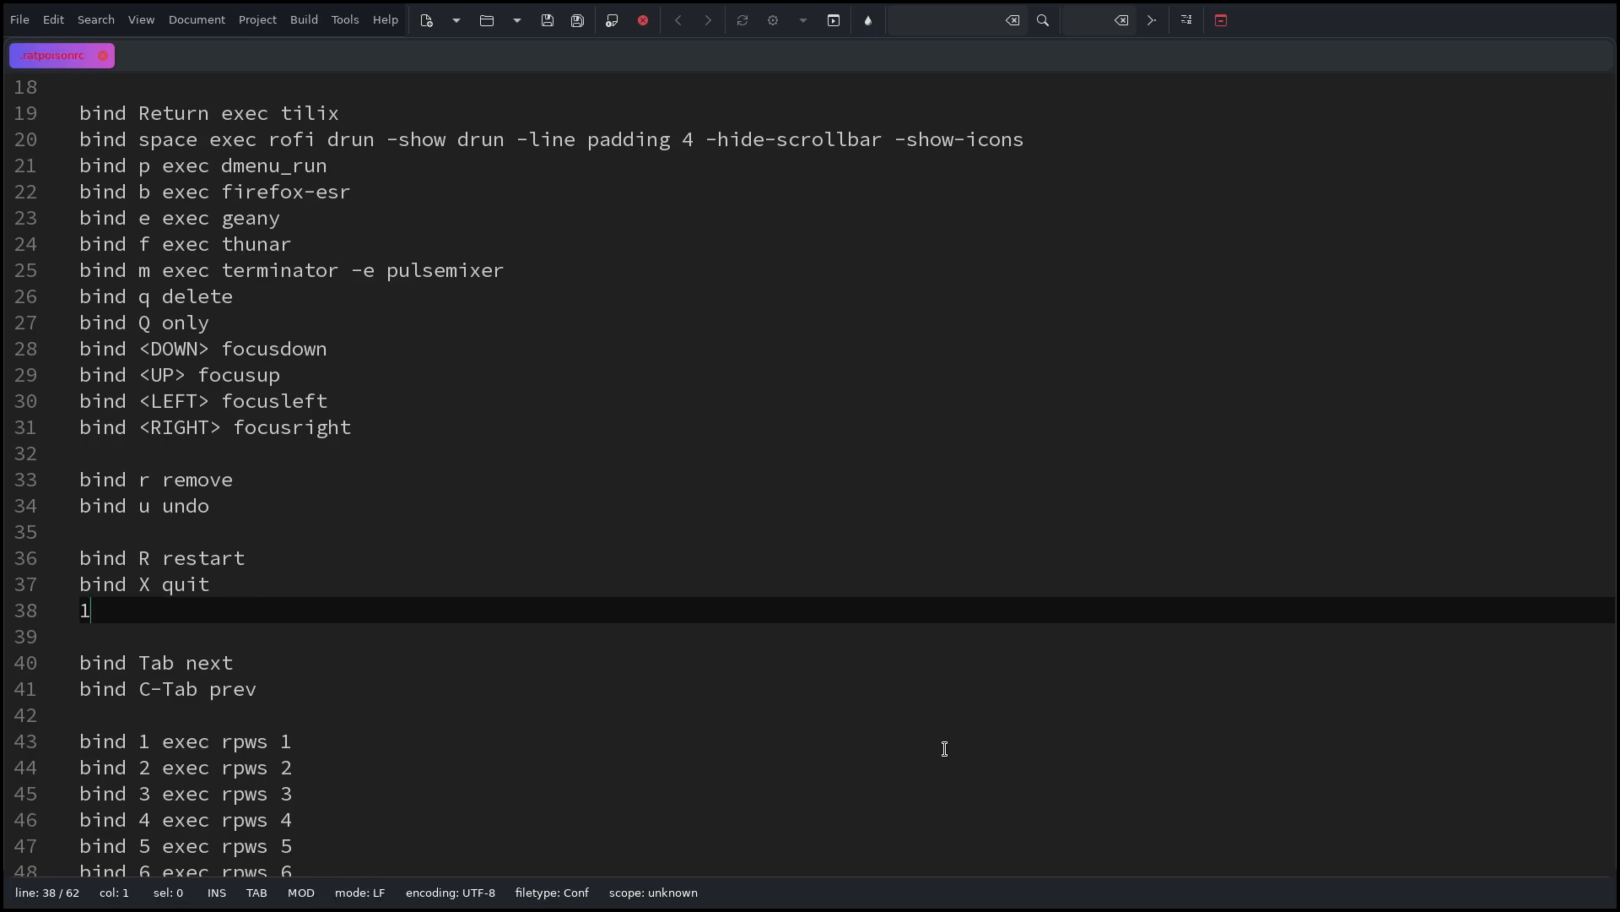
key(BackSpace)
key(ctrl+t)
key(1)
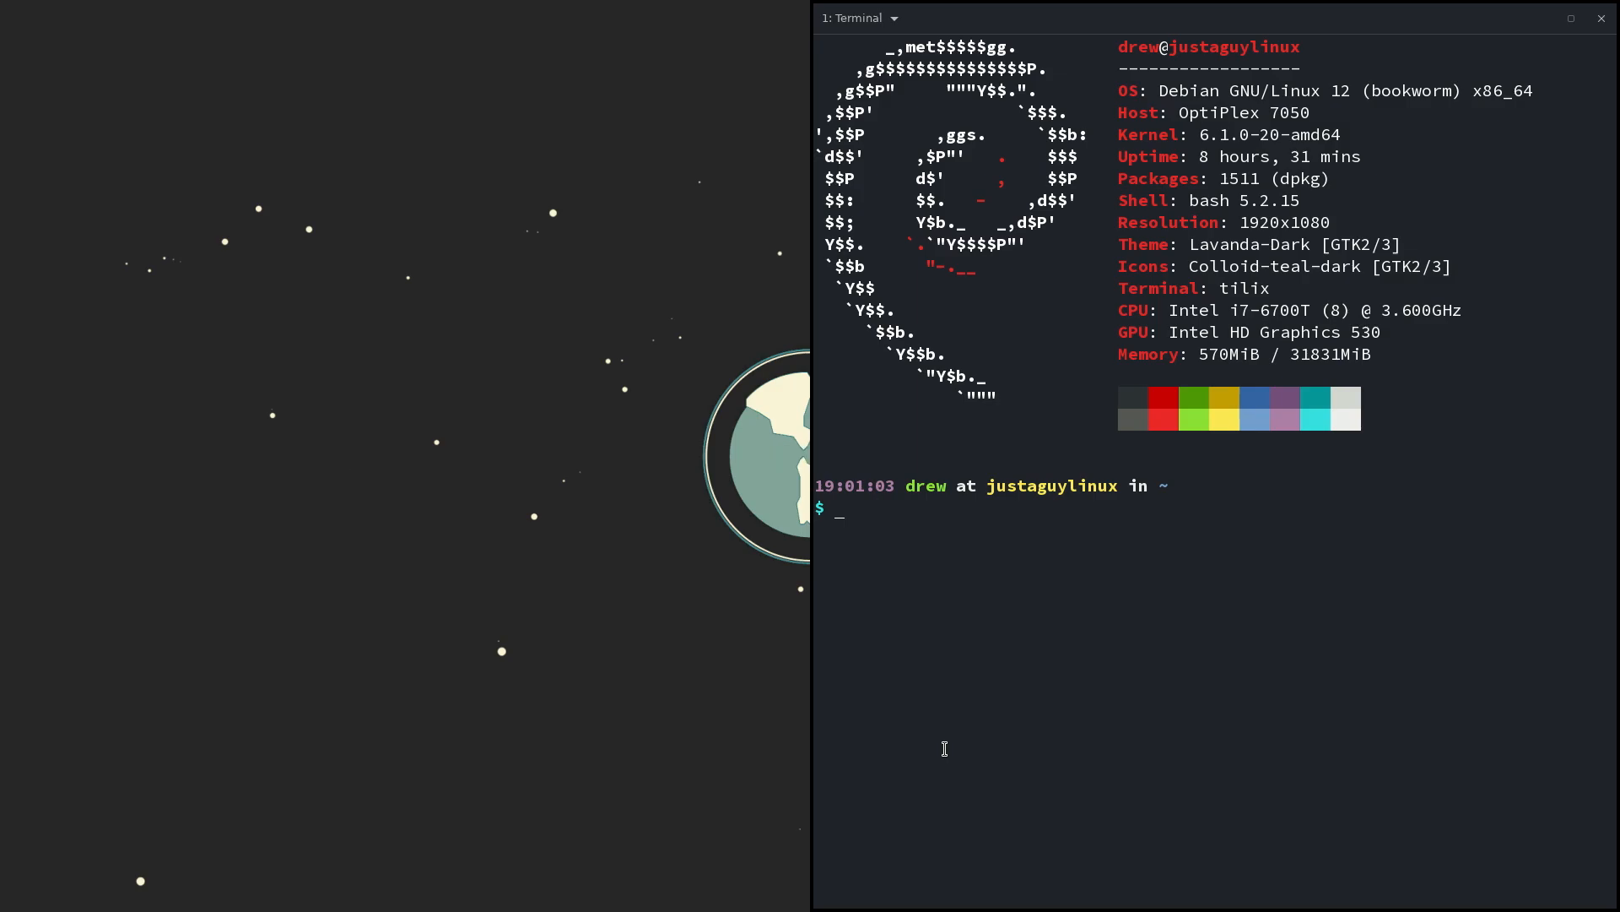
Check workspace 2, focus the terminal's frame on workspace 1, and move the terminal to workspace 2
key(ctrl+t)
key(2)
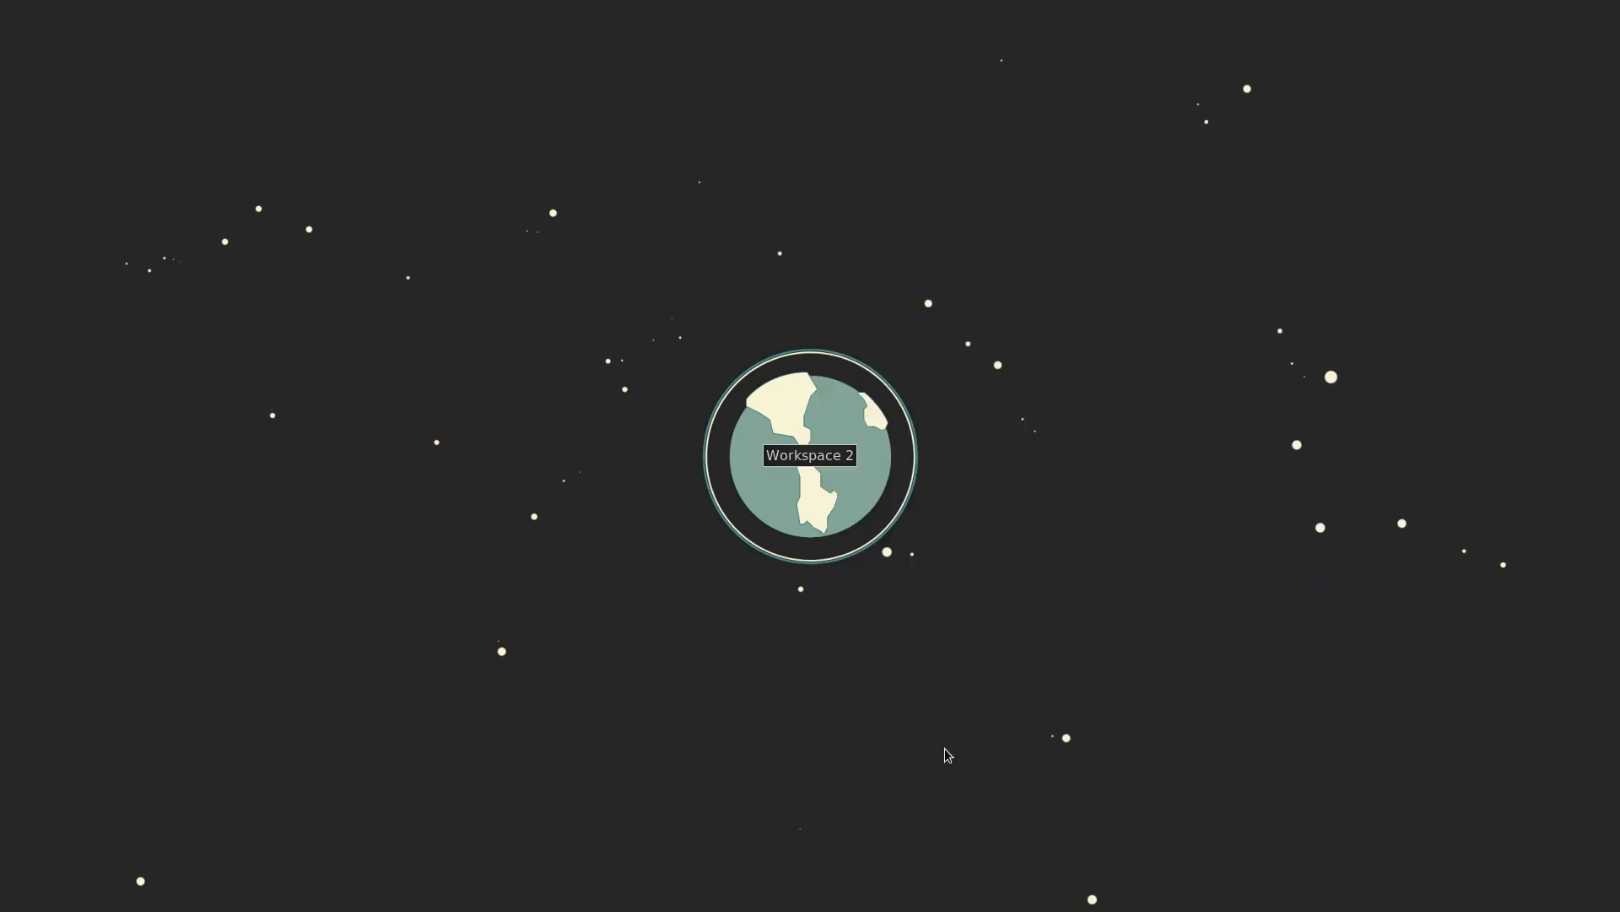
key(ctrl+t)
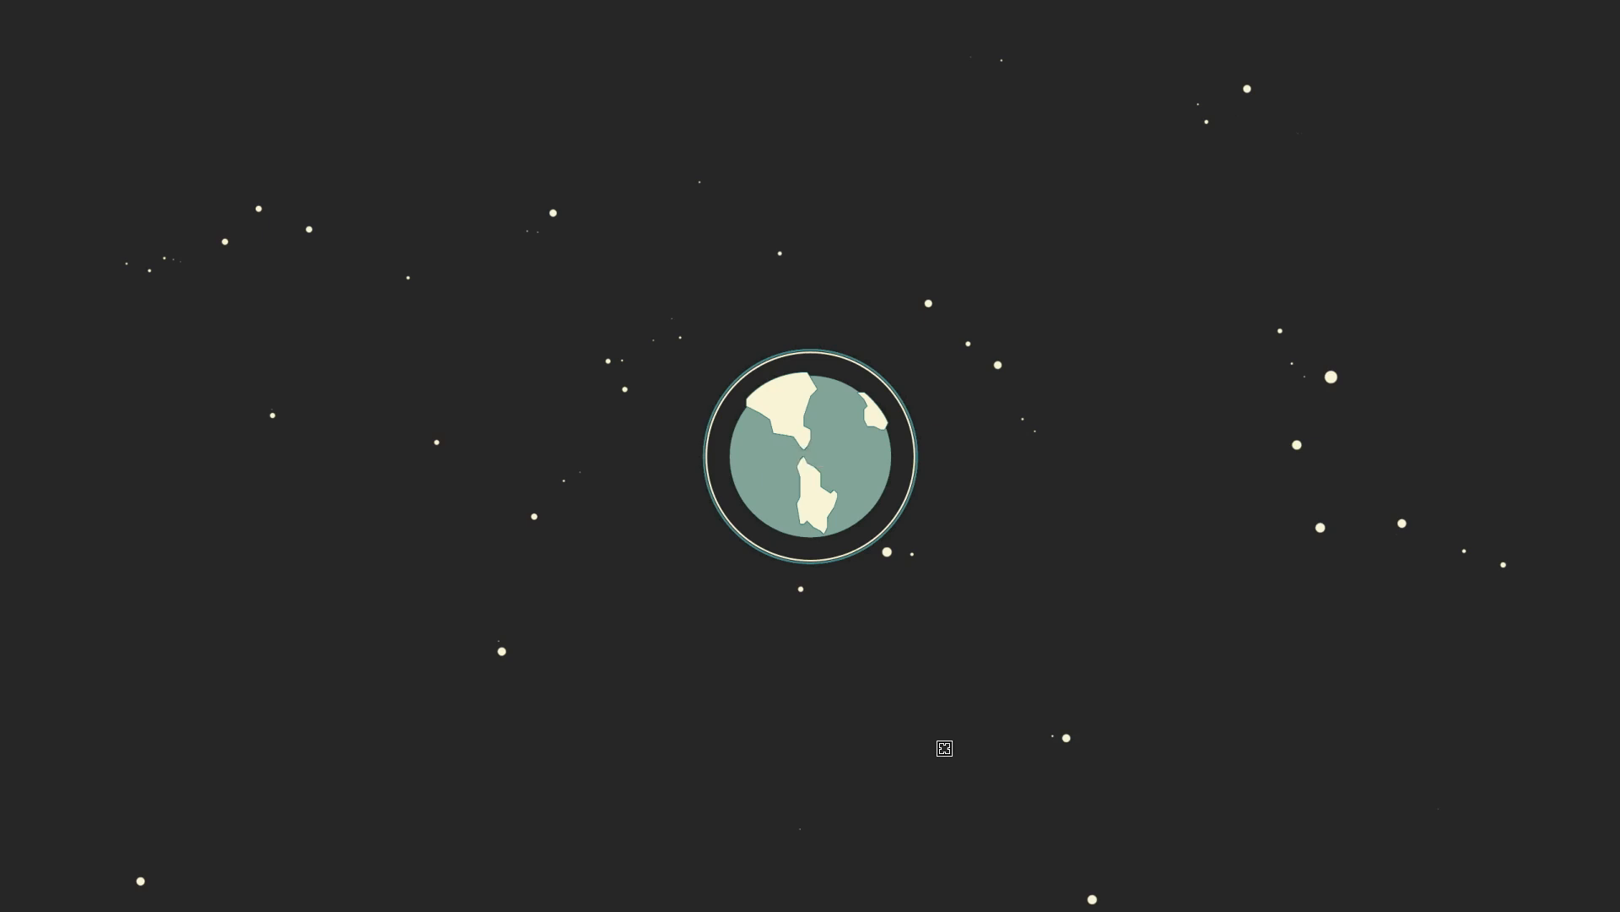
key(1)
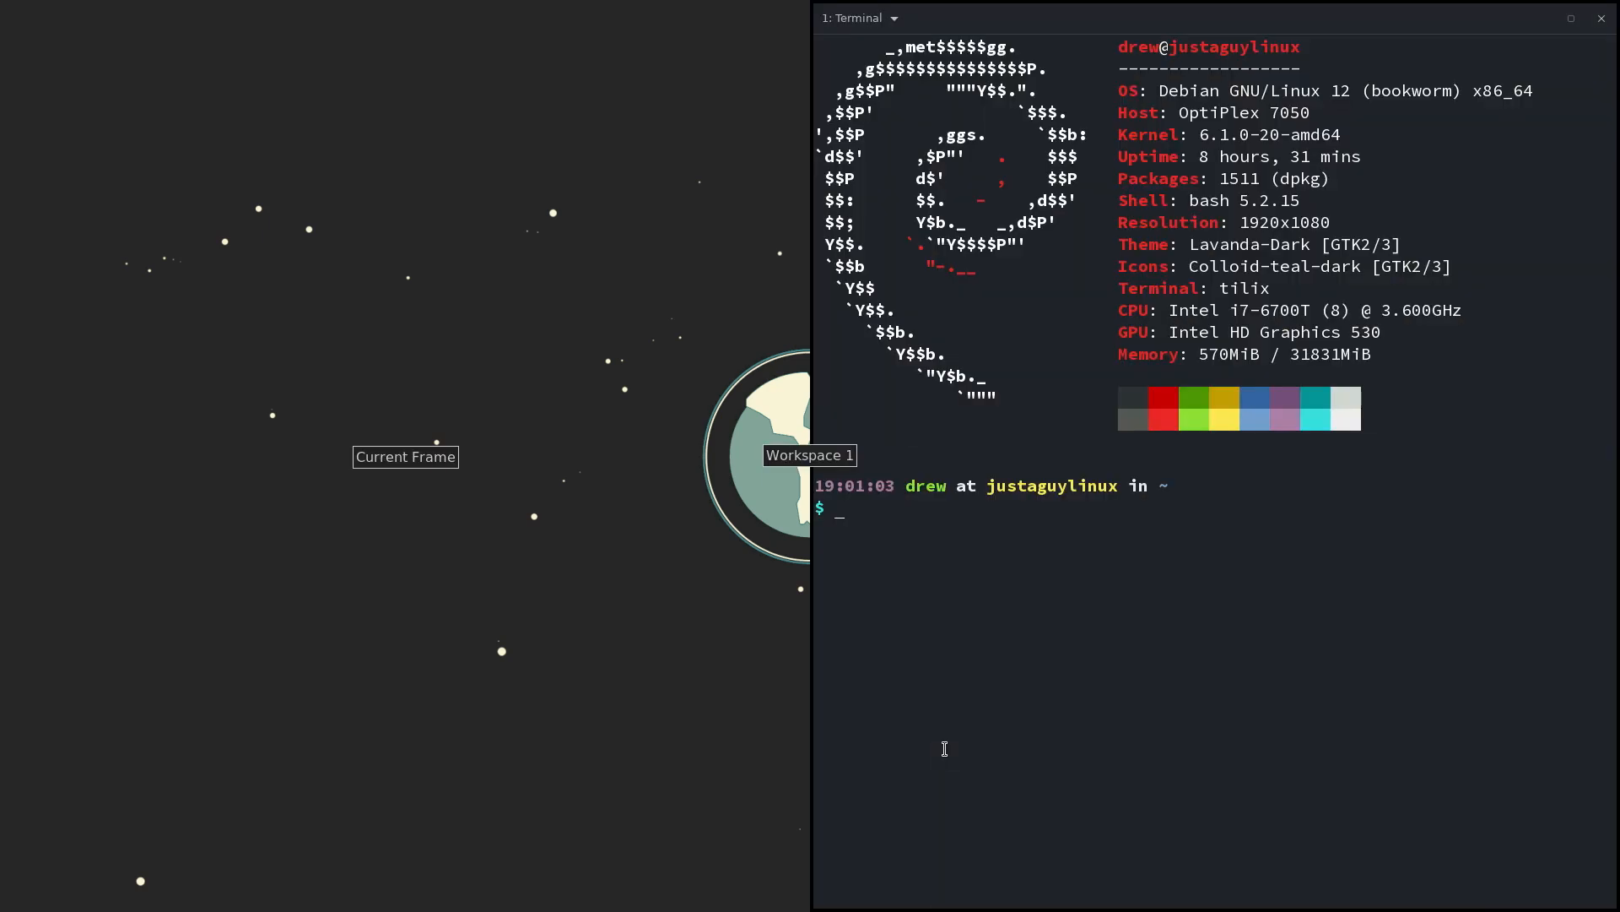
key(ctrl+t)
key(Tab)
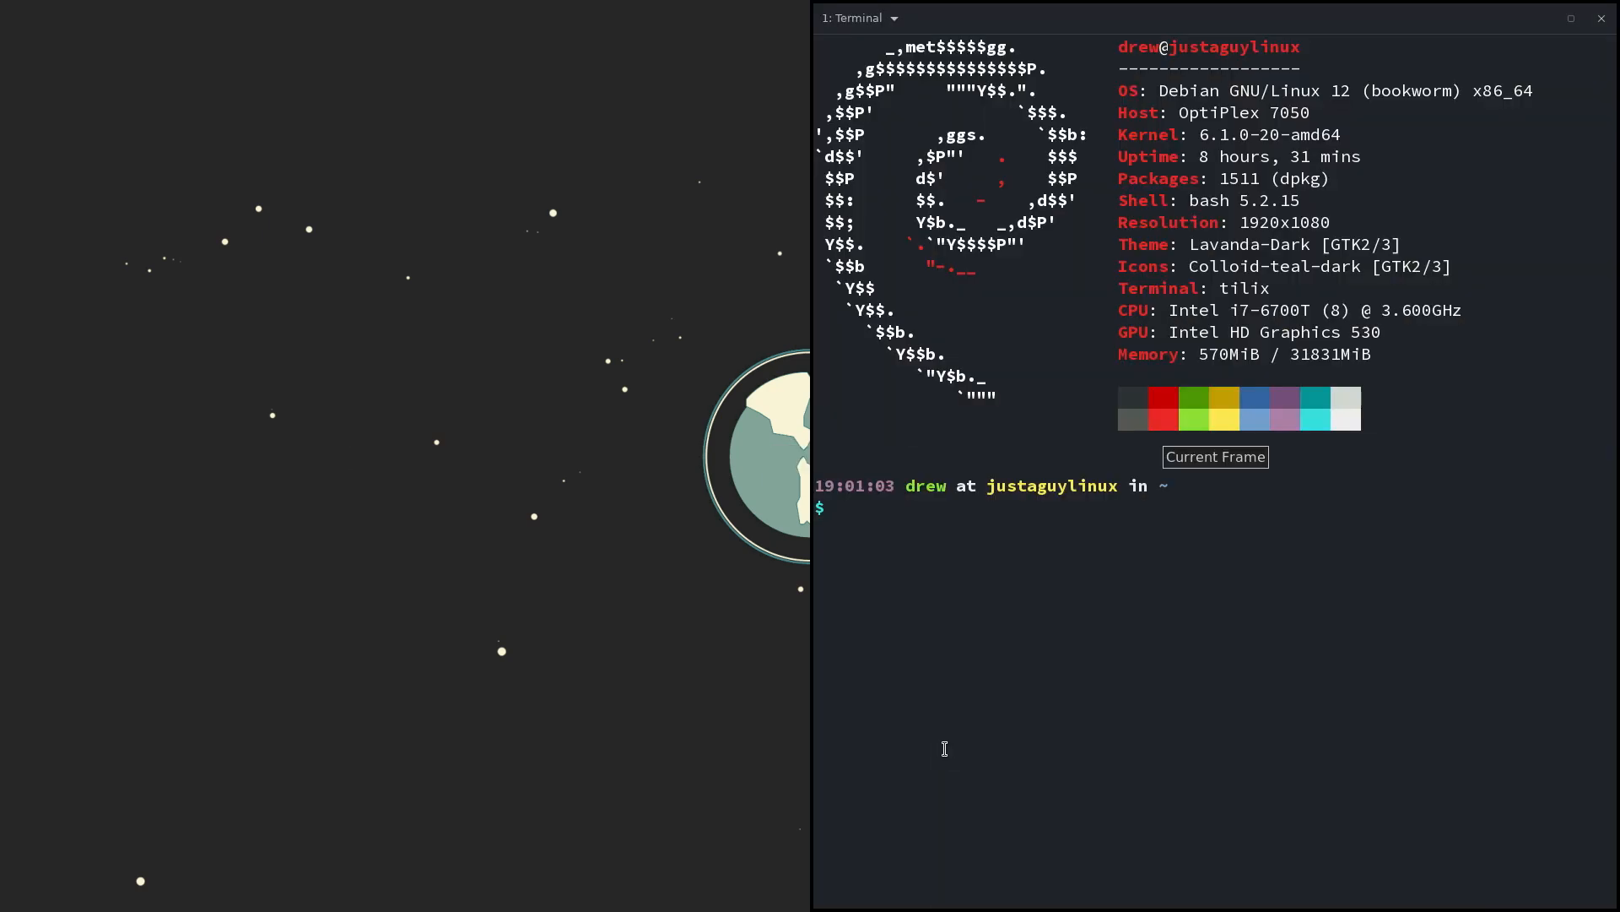
key(ctrl+t)
key(2)
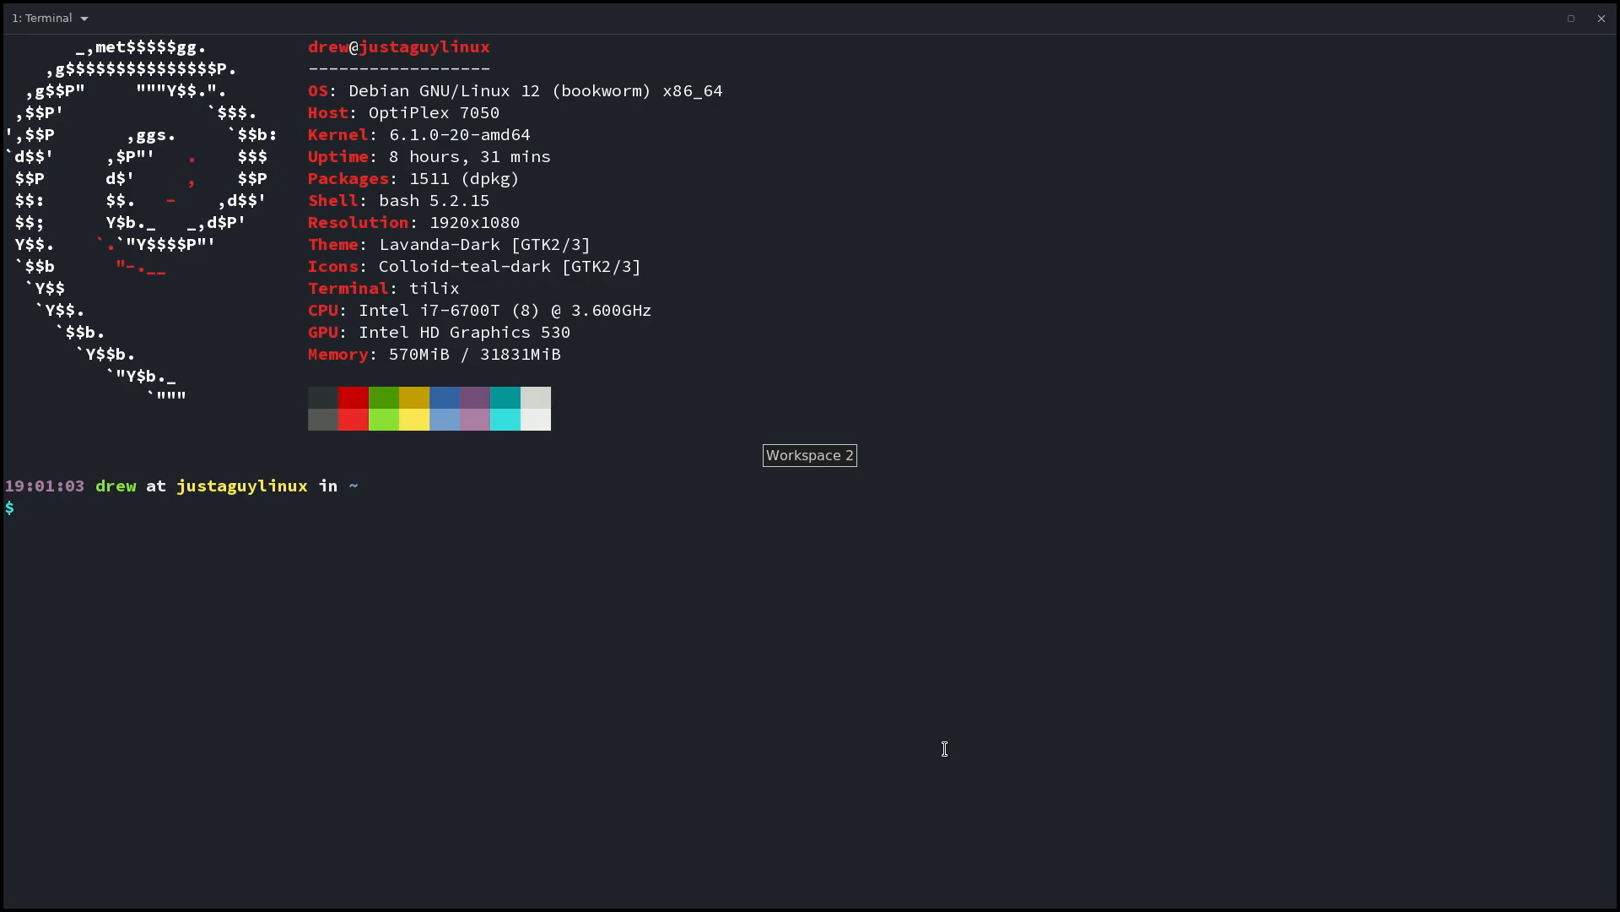
Open Firefox on workspace 1 and make its frame the only one, filling the screen
key(ctrl+t)
key(1)
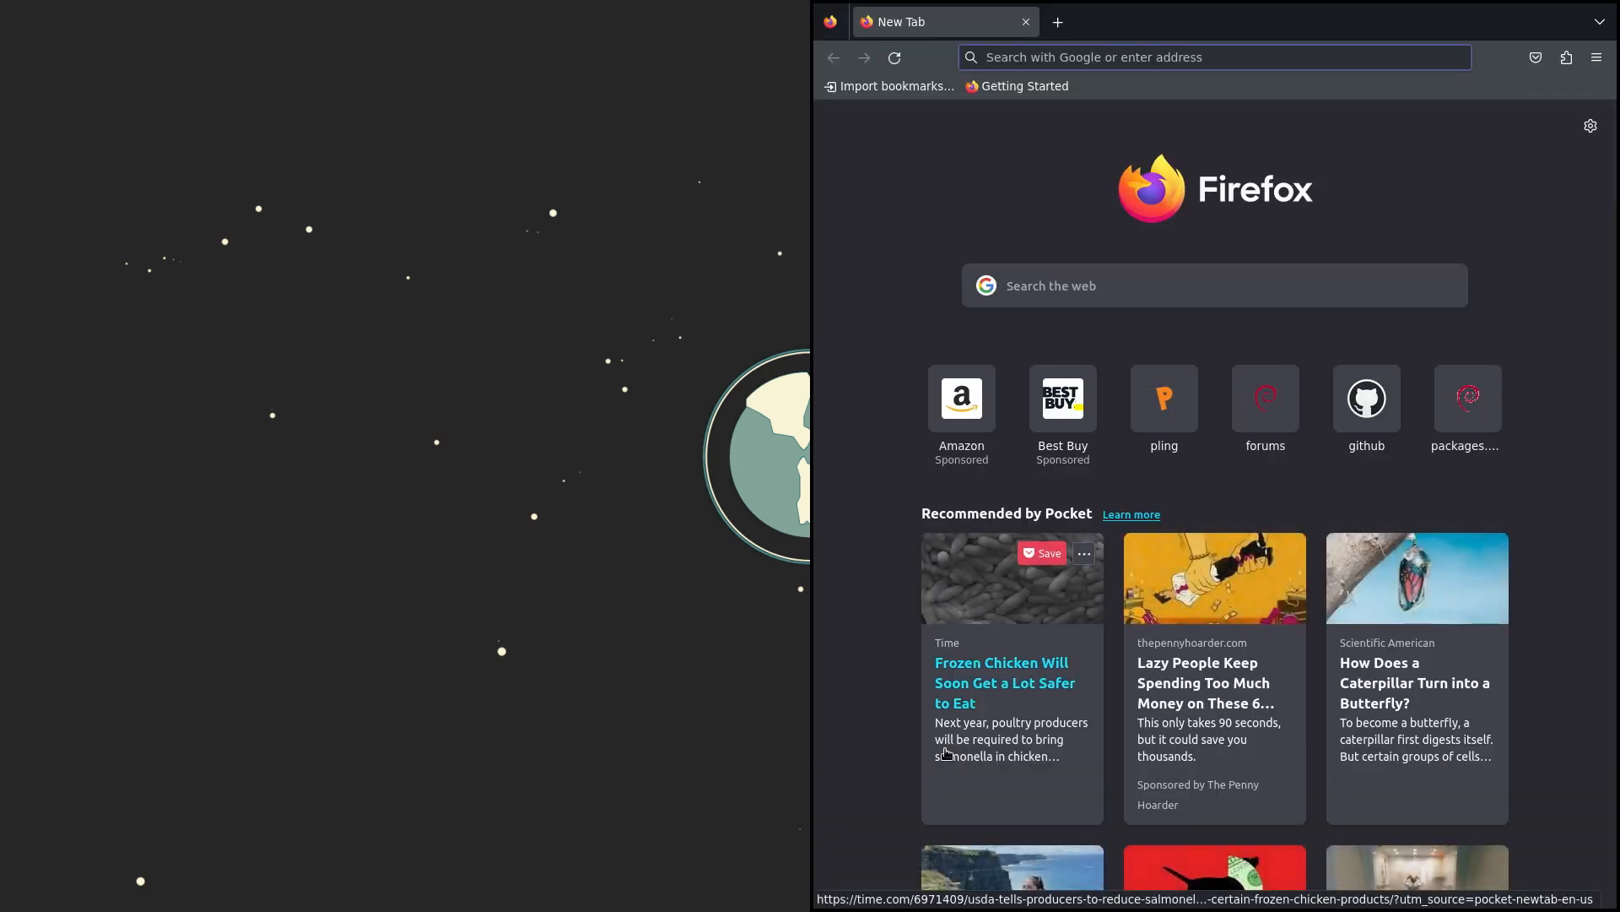
key(ctrl+t)
key(Tab)
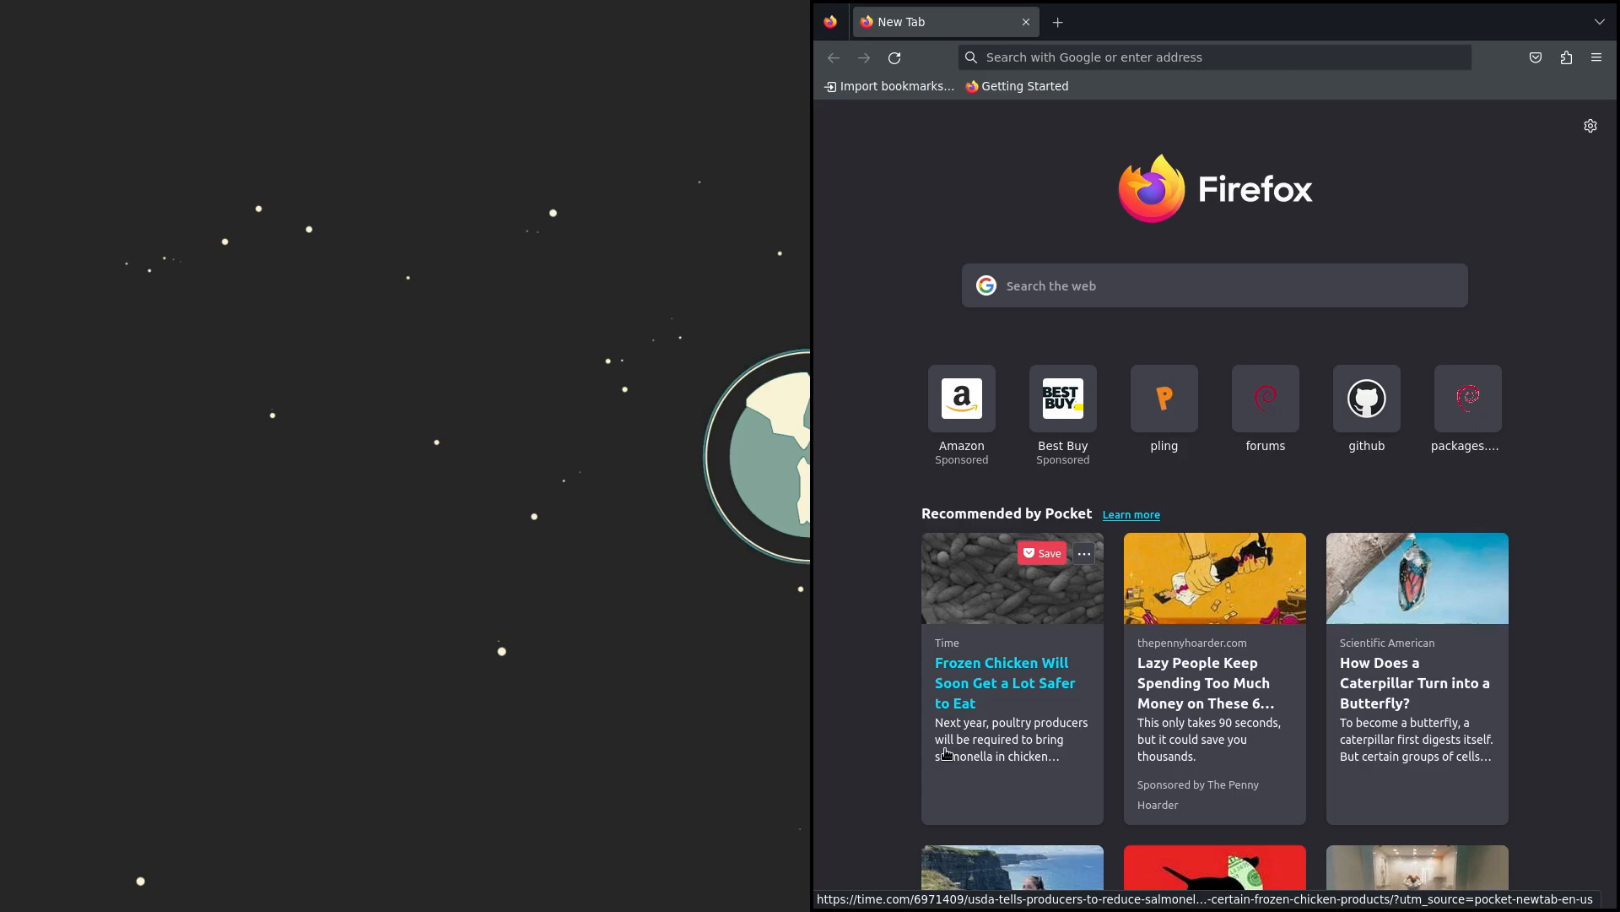
key(ctrl+t)
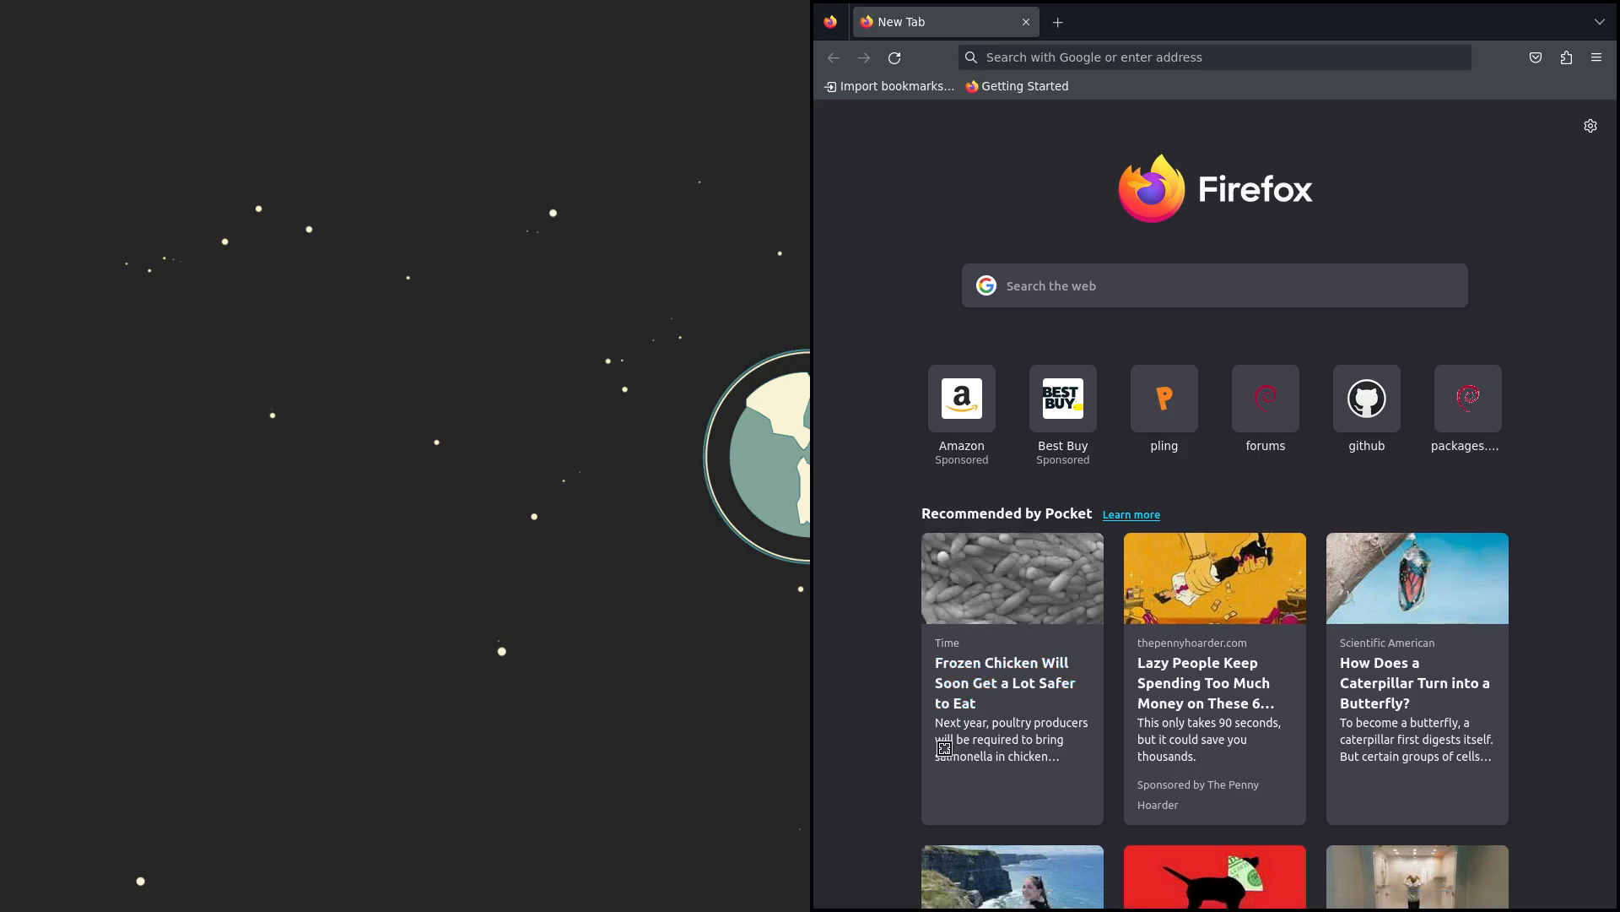
key(shift+q)
key(ctrl+t)
key(n)
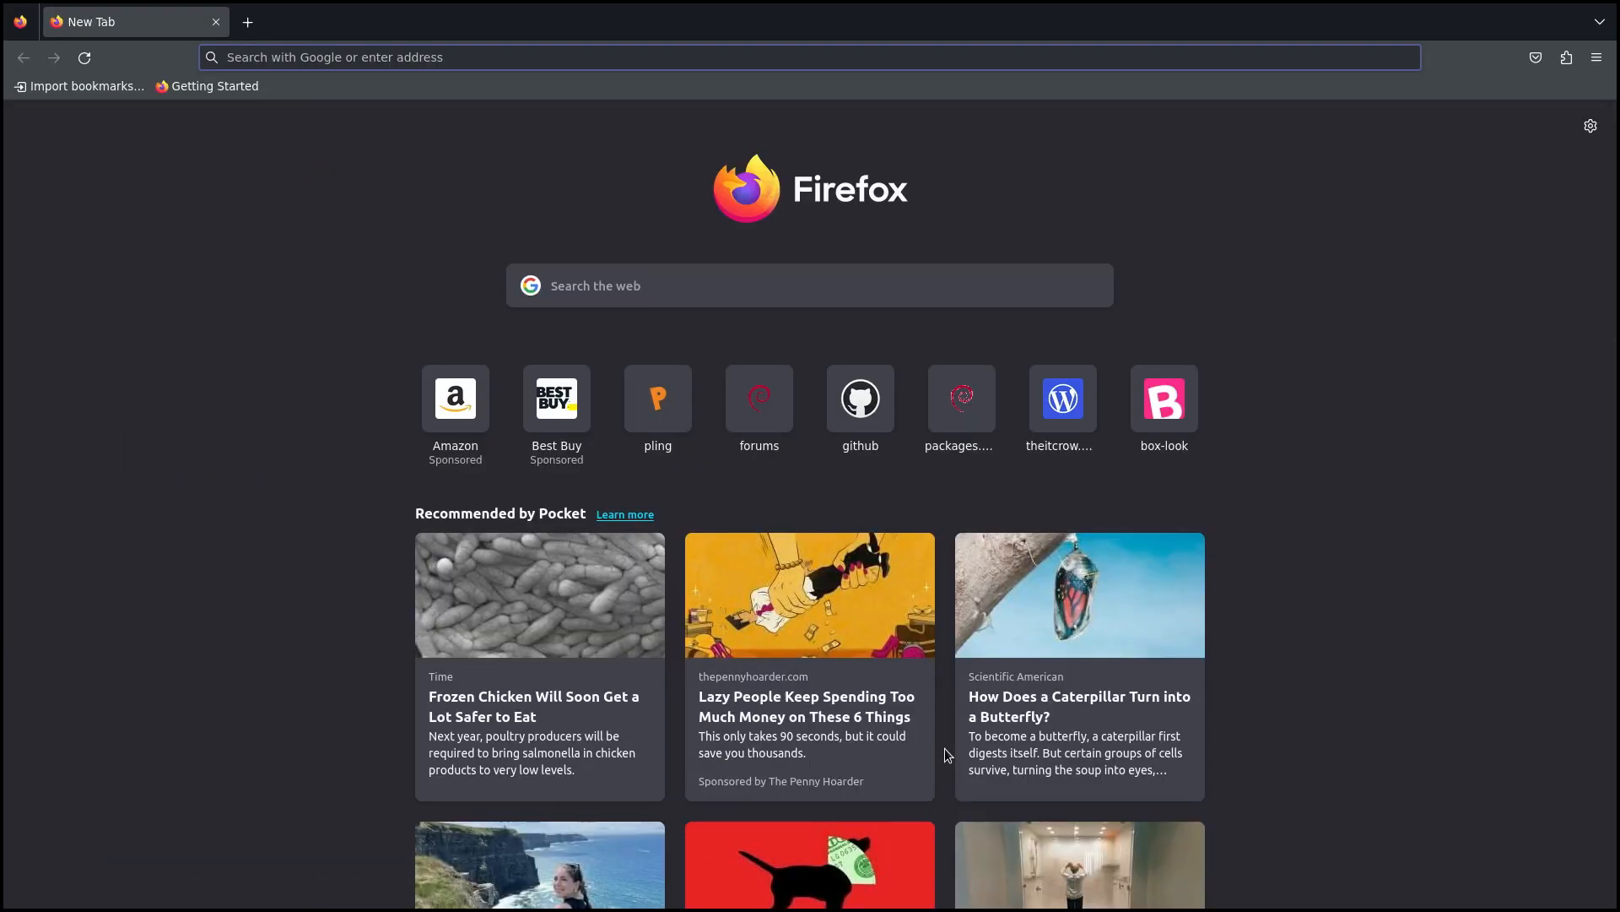
Go through workspaces 2 and 3 to workspace 4 and open the file manager there
key(super+2)
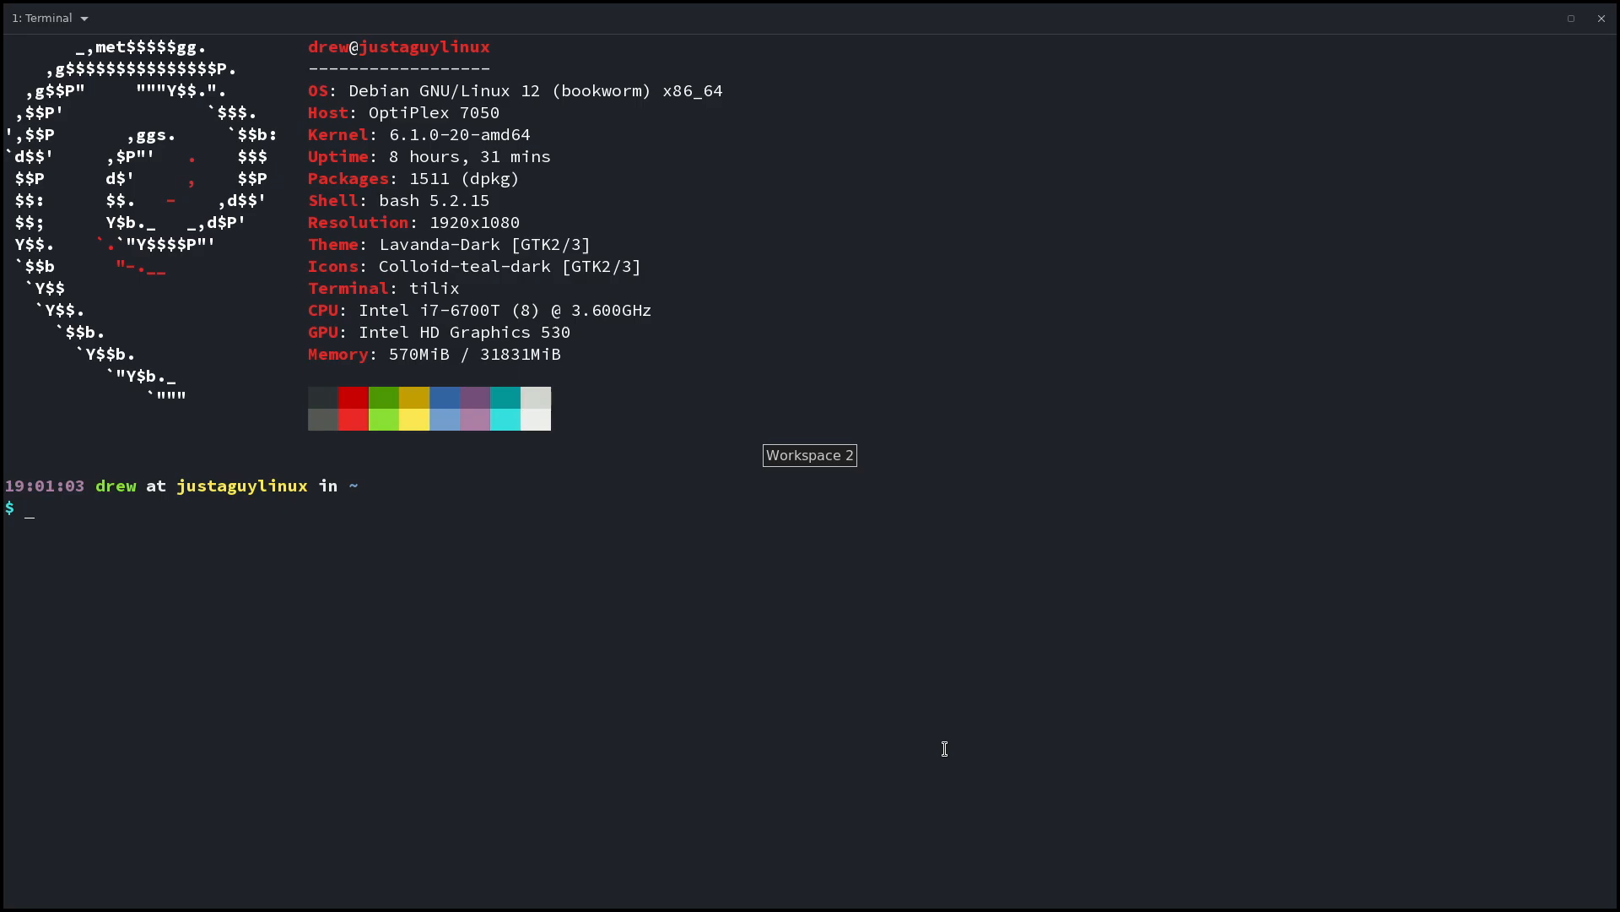
key(super+3)
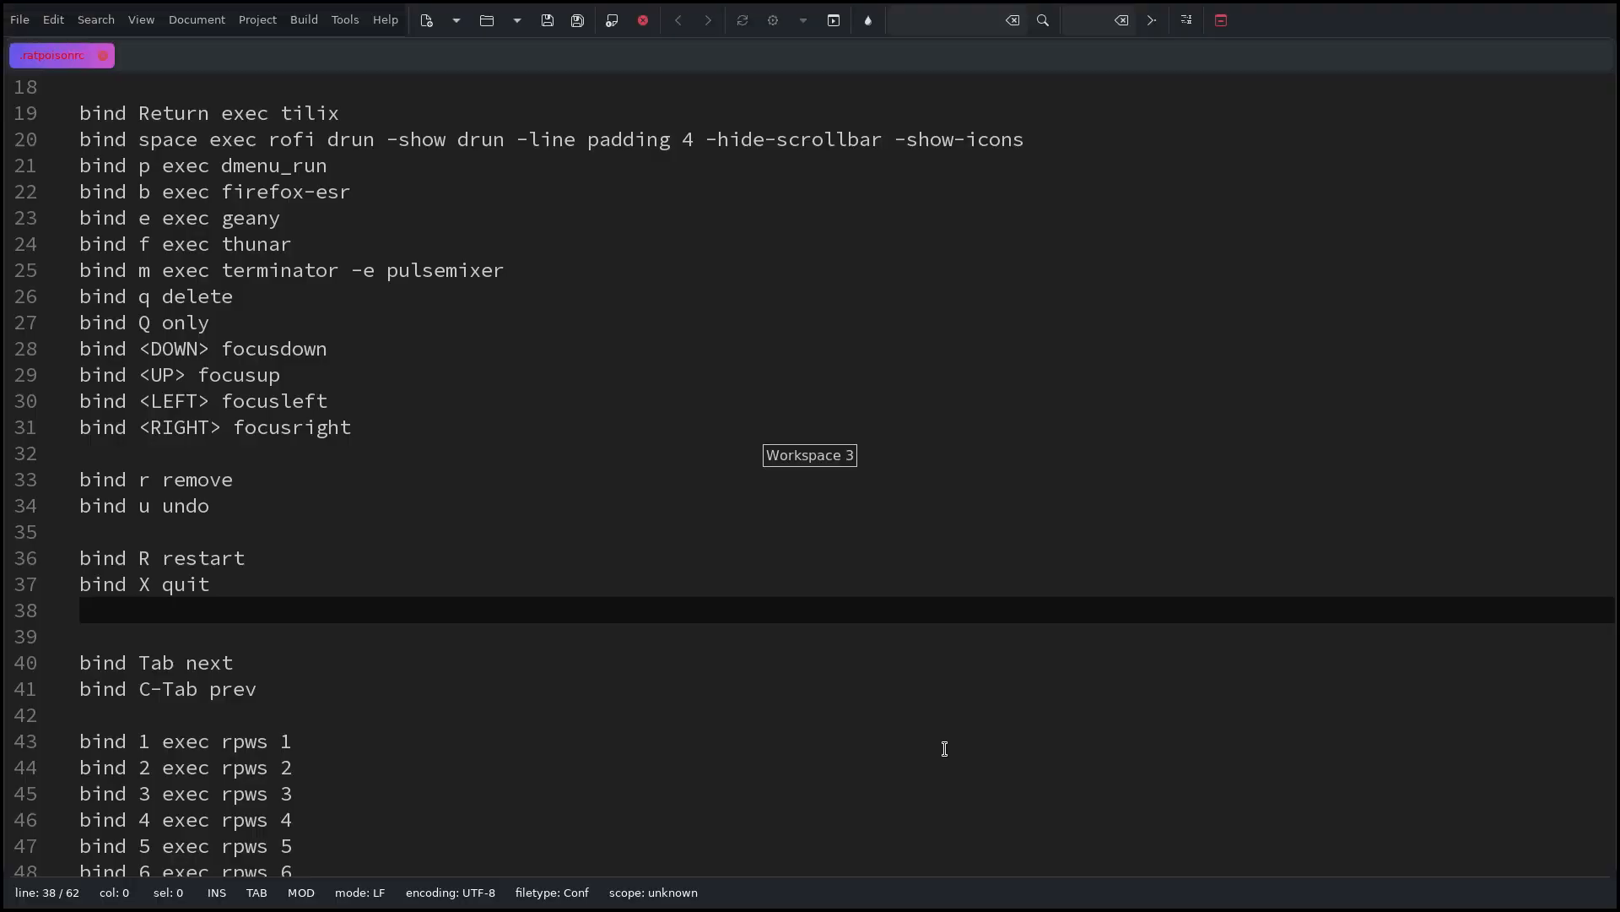
key(super+4)
key(ctrl+t)
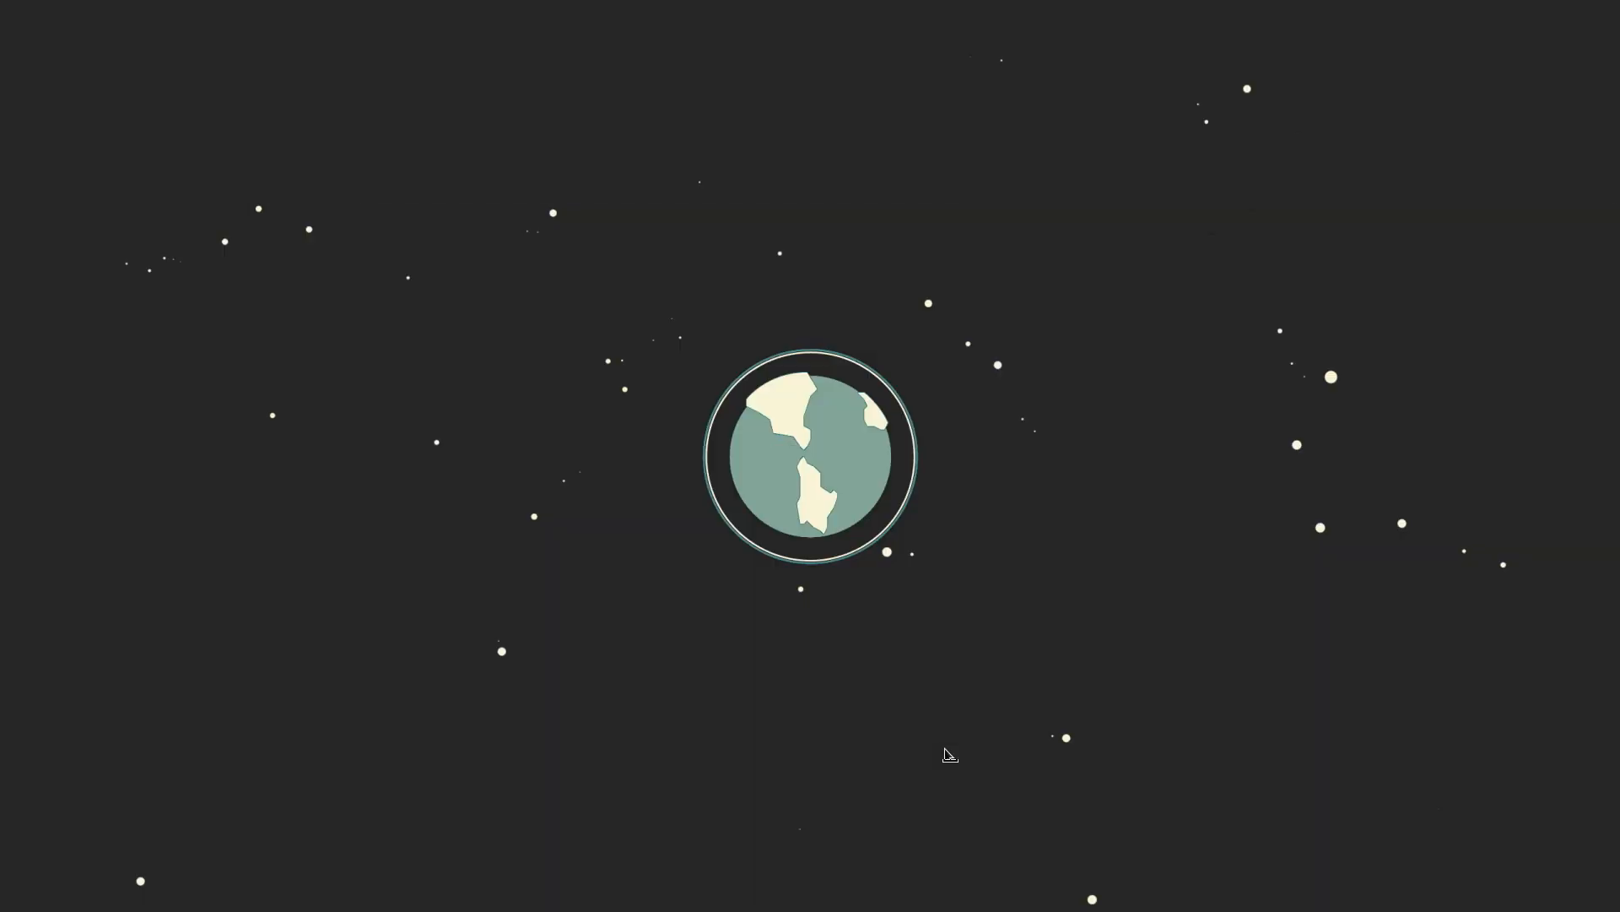
key(f)
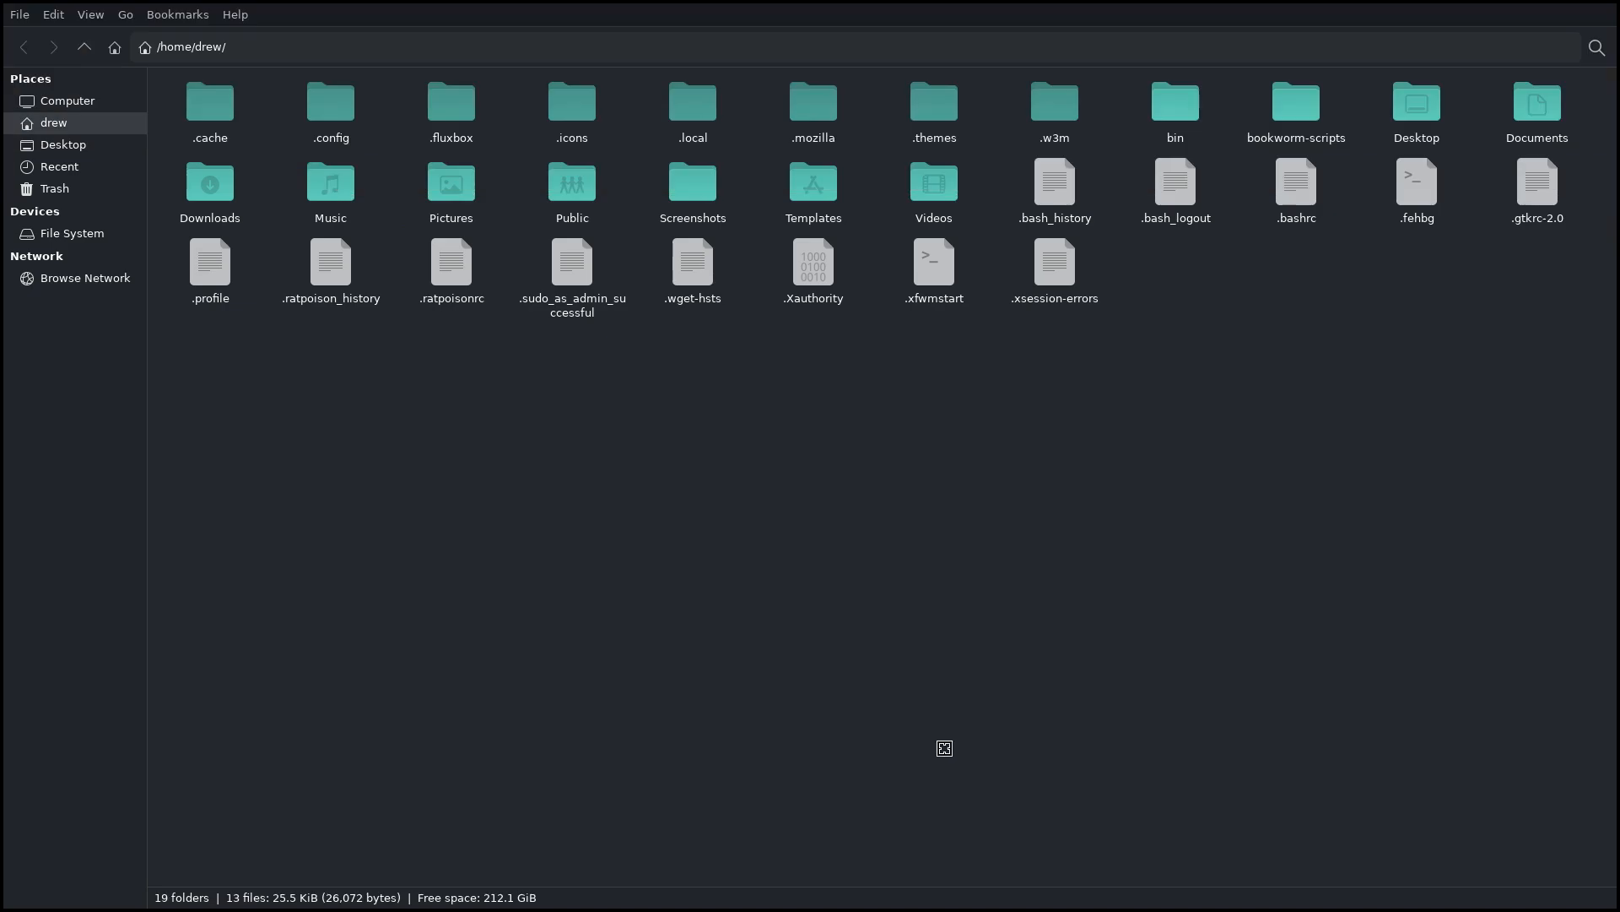
Open the rofi application launcher on workspace 5 and browse through its list of applications
key(super+5)
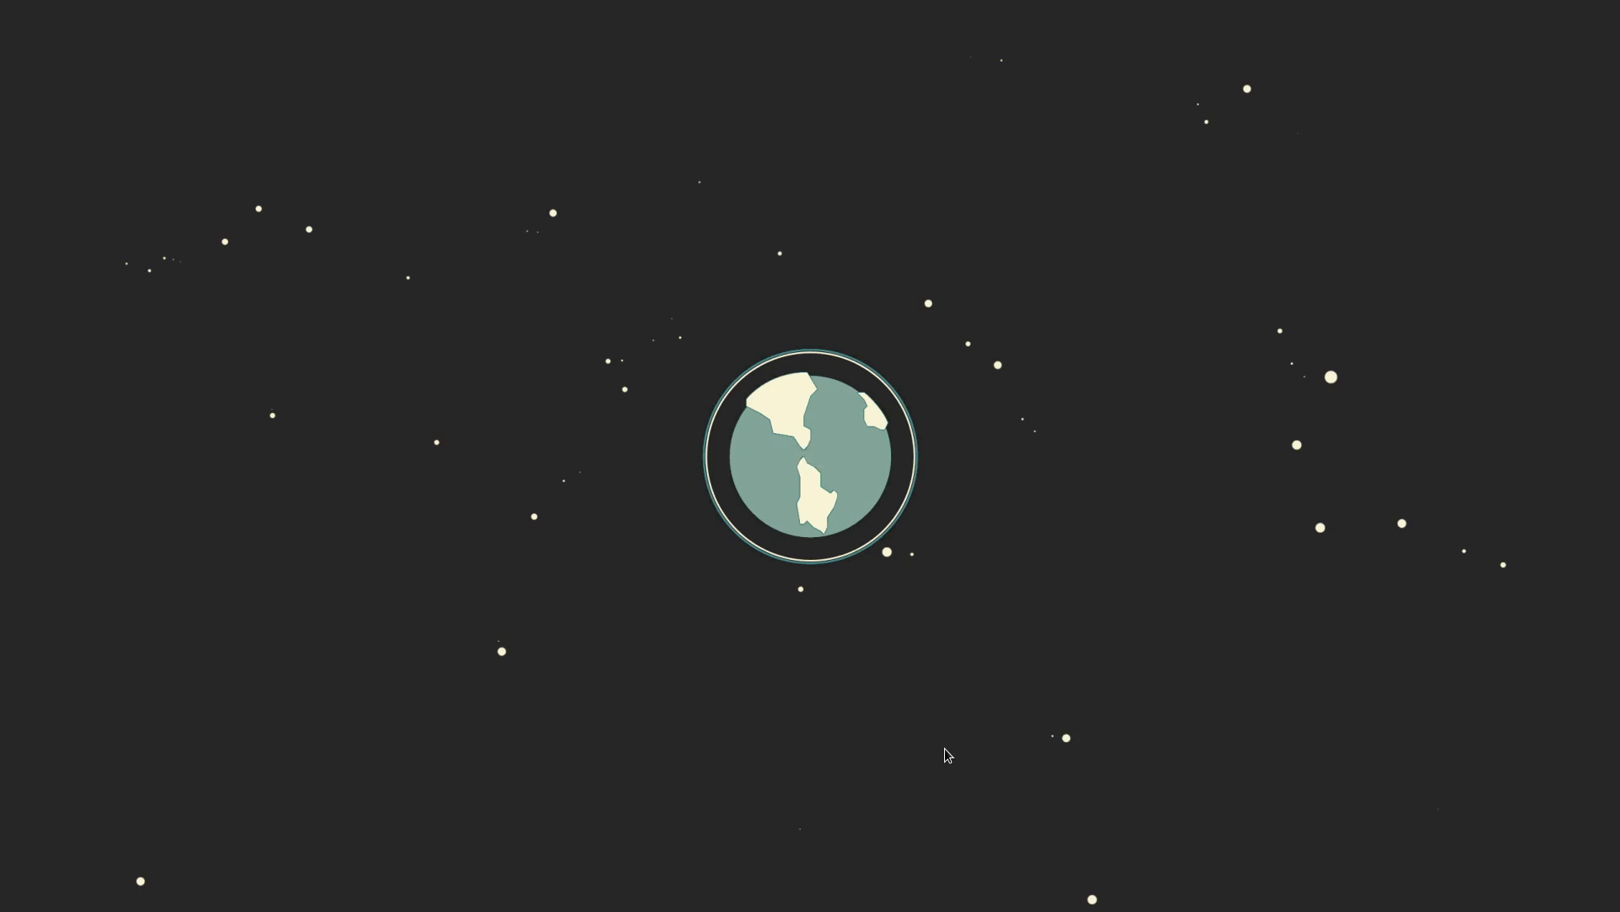
key(ctrl+t)
key(space)
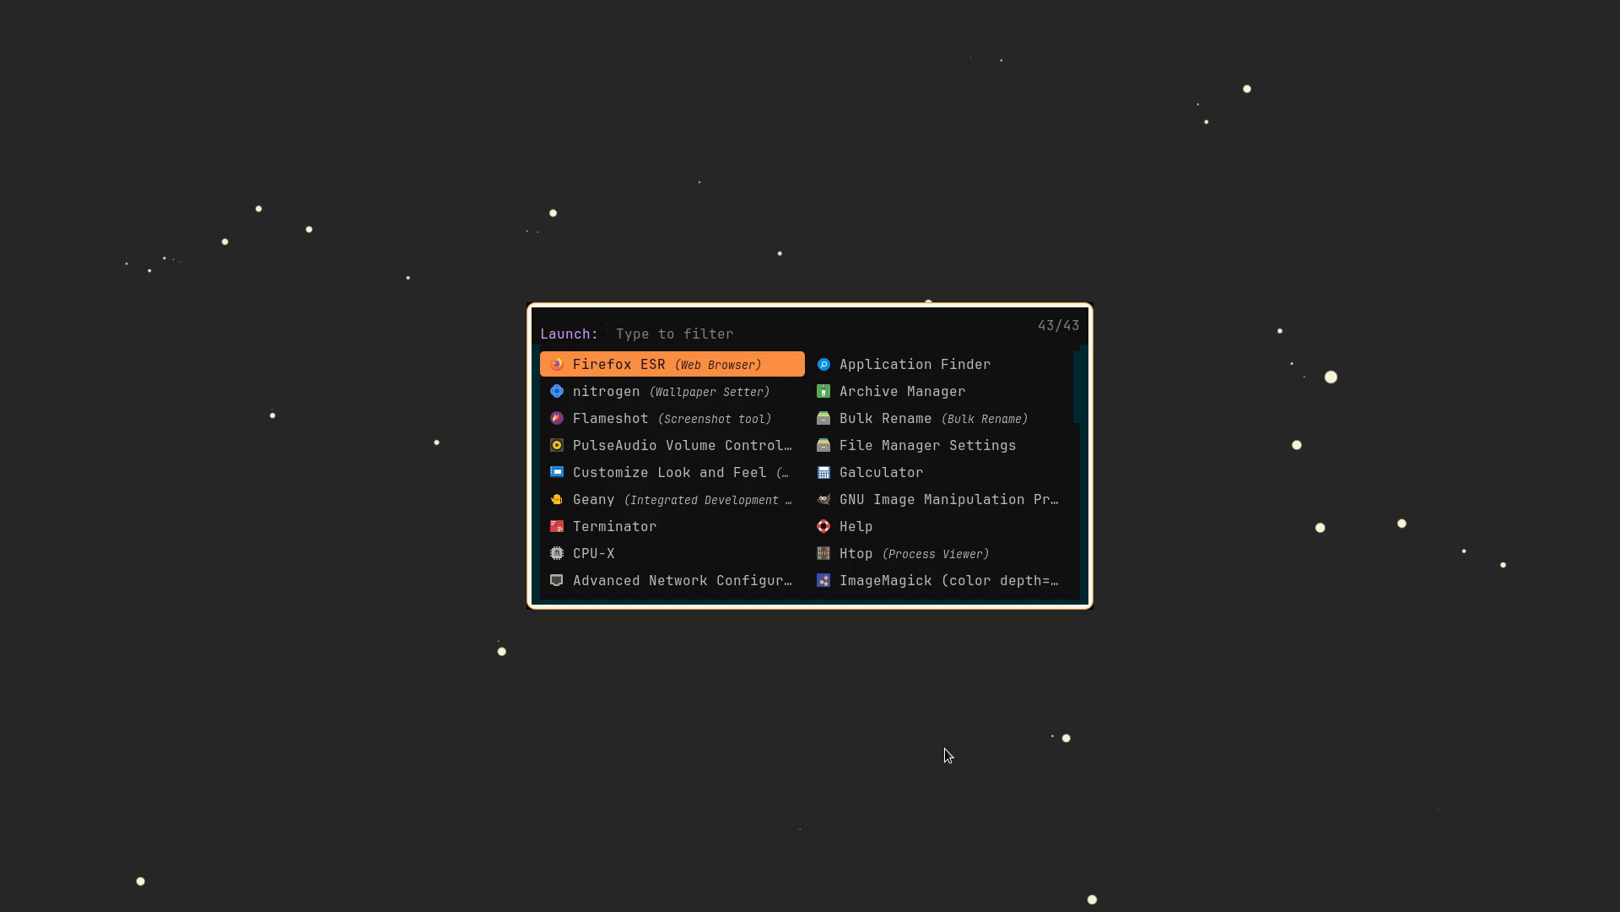
key(Down)
key(Down)
key(Down)
key(Down)
key(Down)
key(Down)
key(Down)
key(Down)
key(Down)
key(Down)
key(Down)
key(Down)
key(Down)
key(Down)
key(Down)
key(Down)
key(Down)
key(Down)
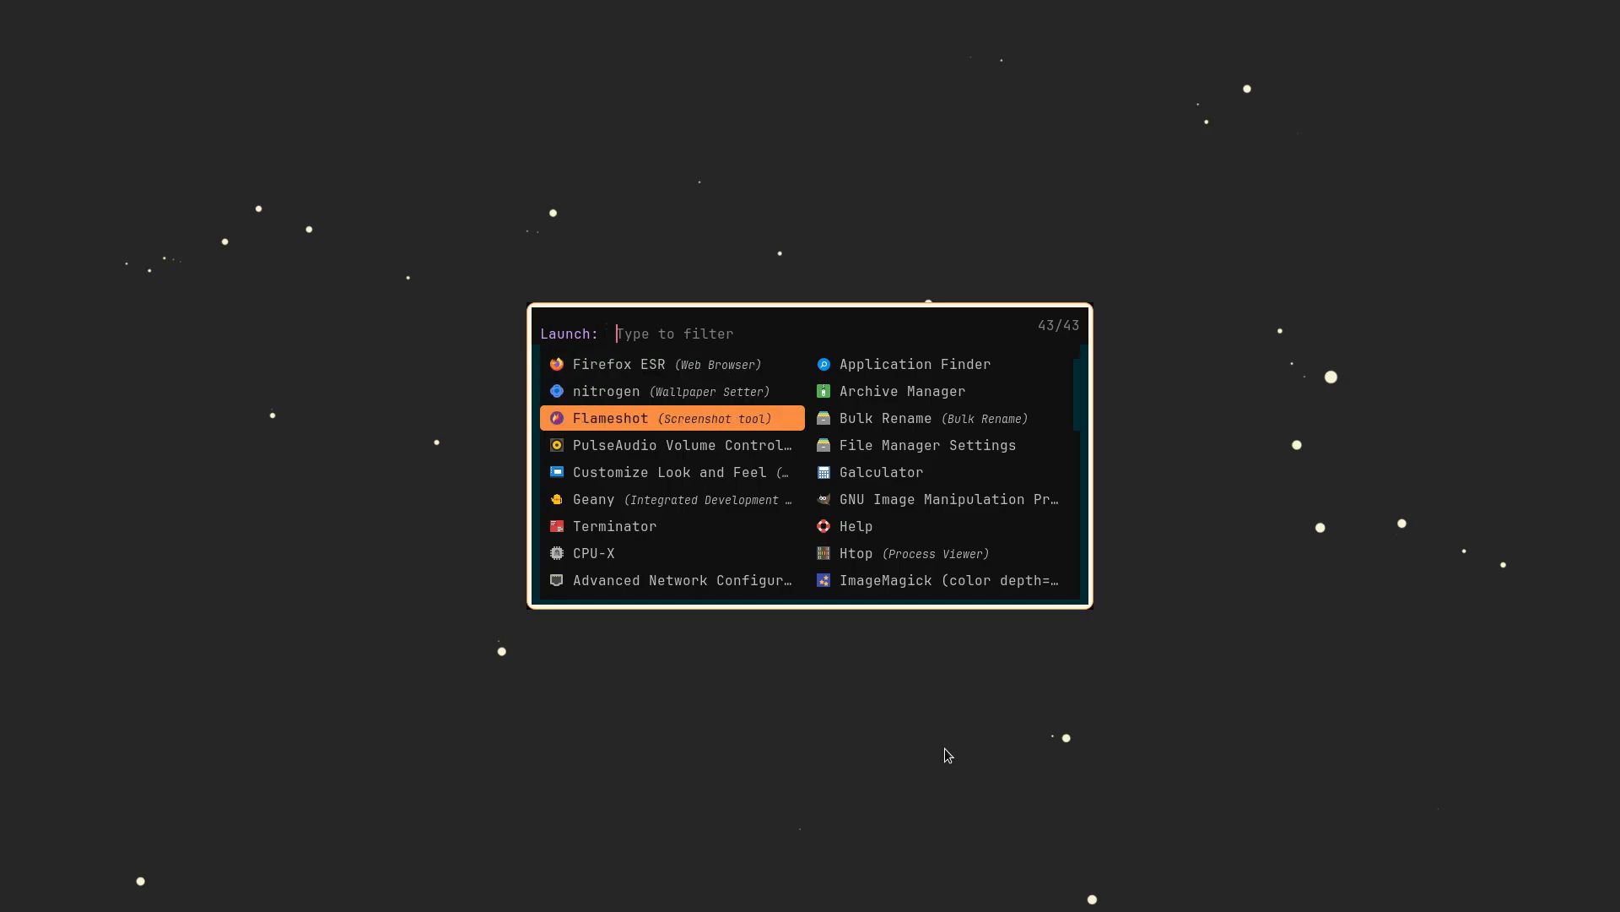
key(Down)
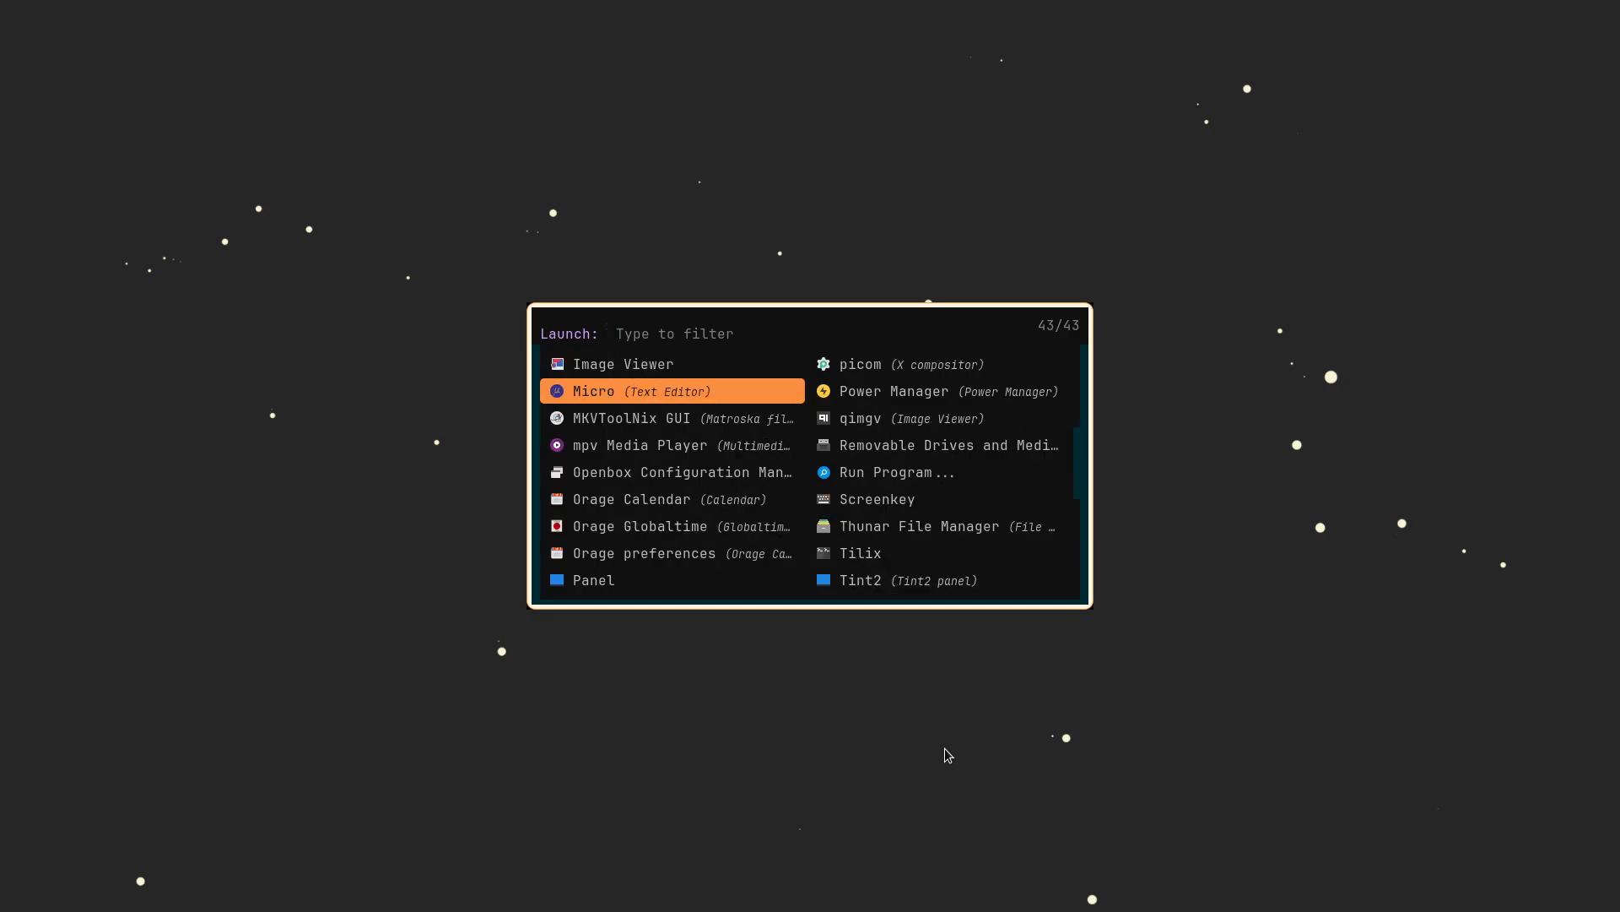
key(Down)
key(Down)
key(Right)
key(Down)
key(Down)
key(Down)
key(Down)
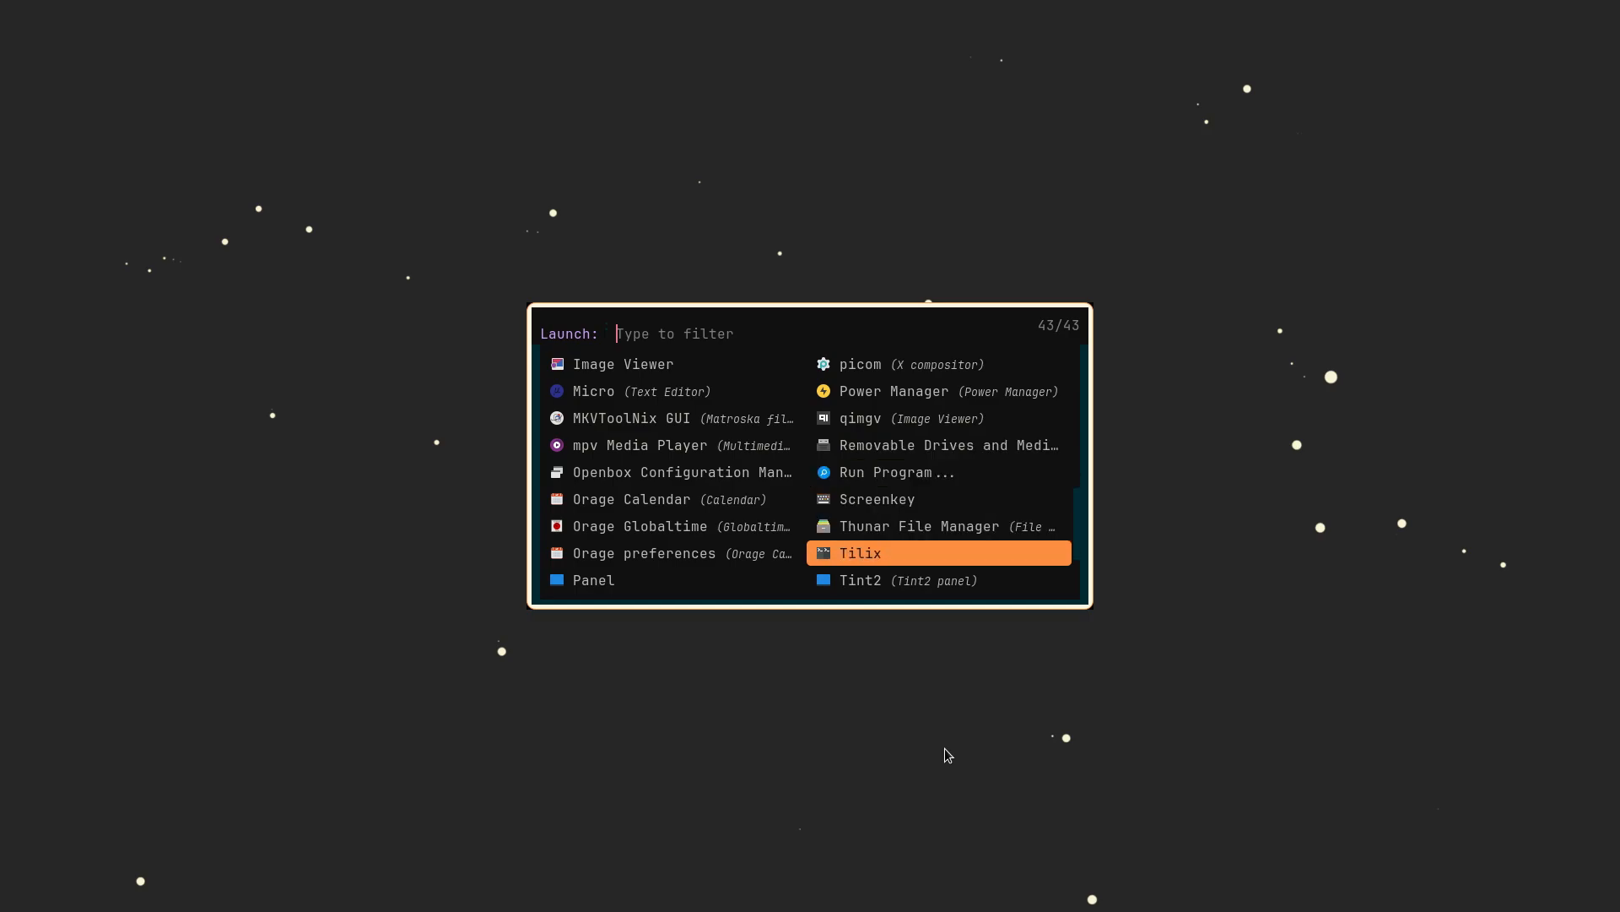
key(Down)
key(Down)
key(Down)
key(Up)
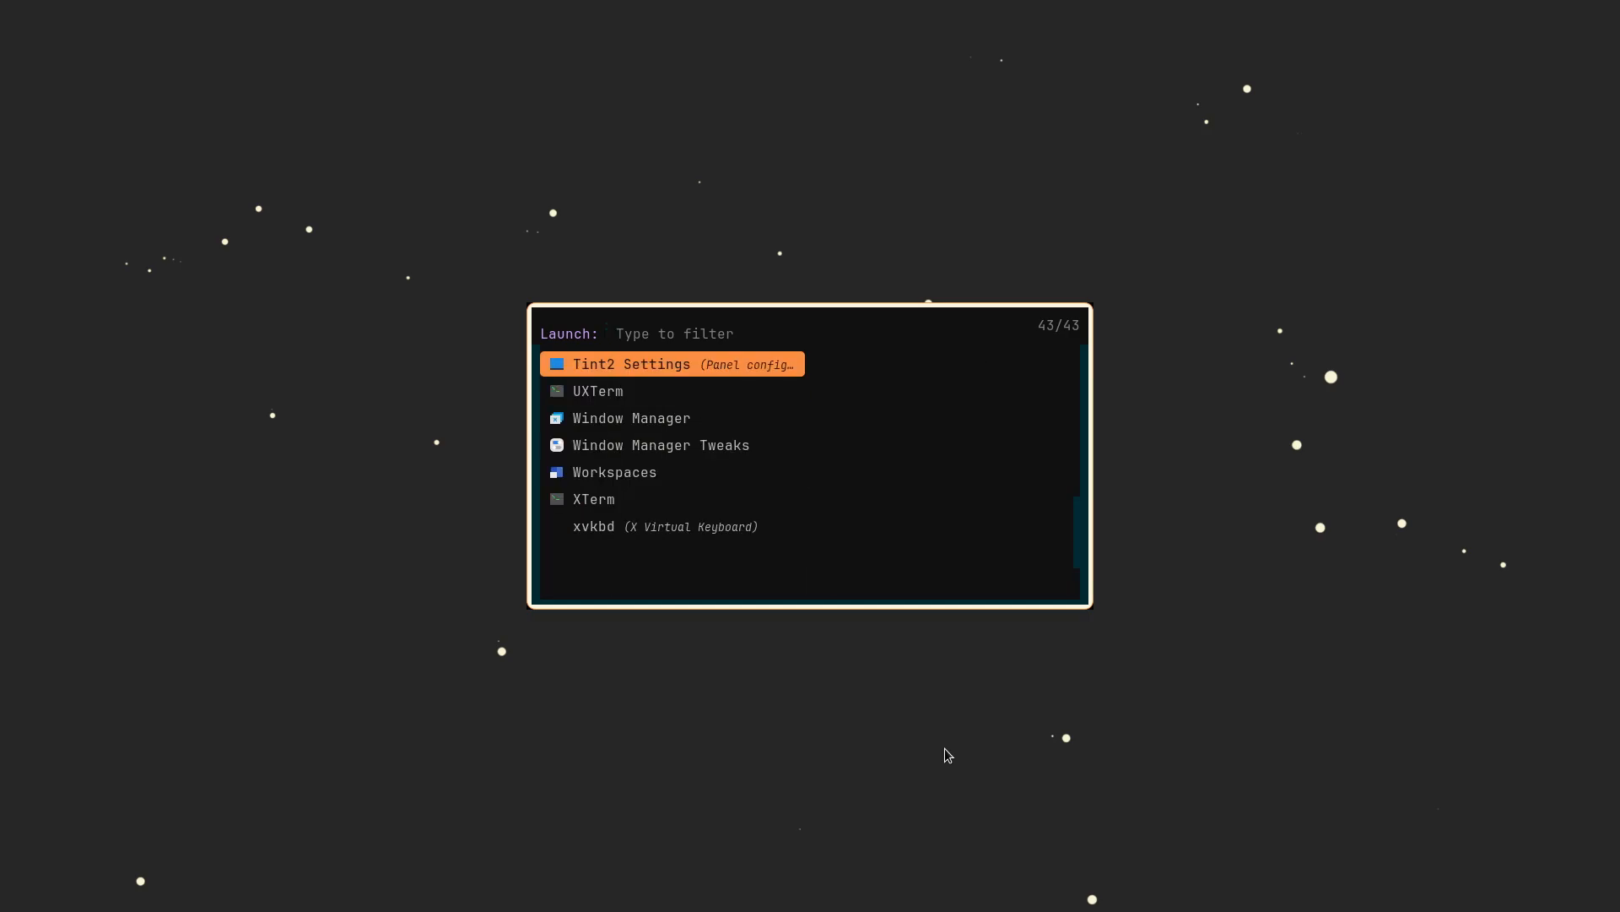
key(Left)
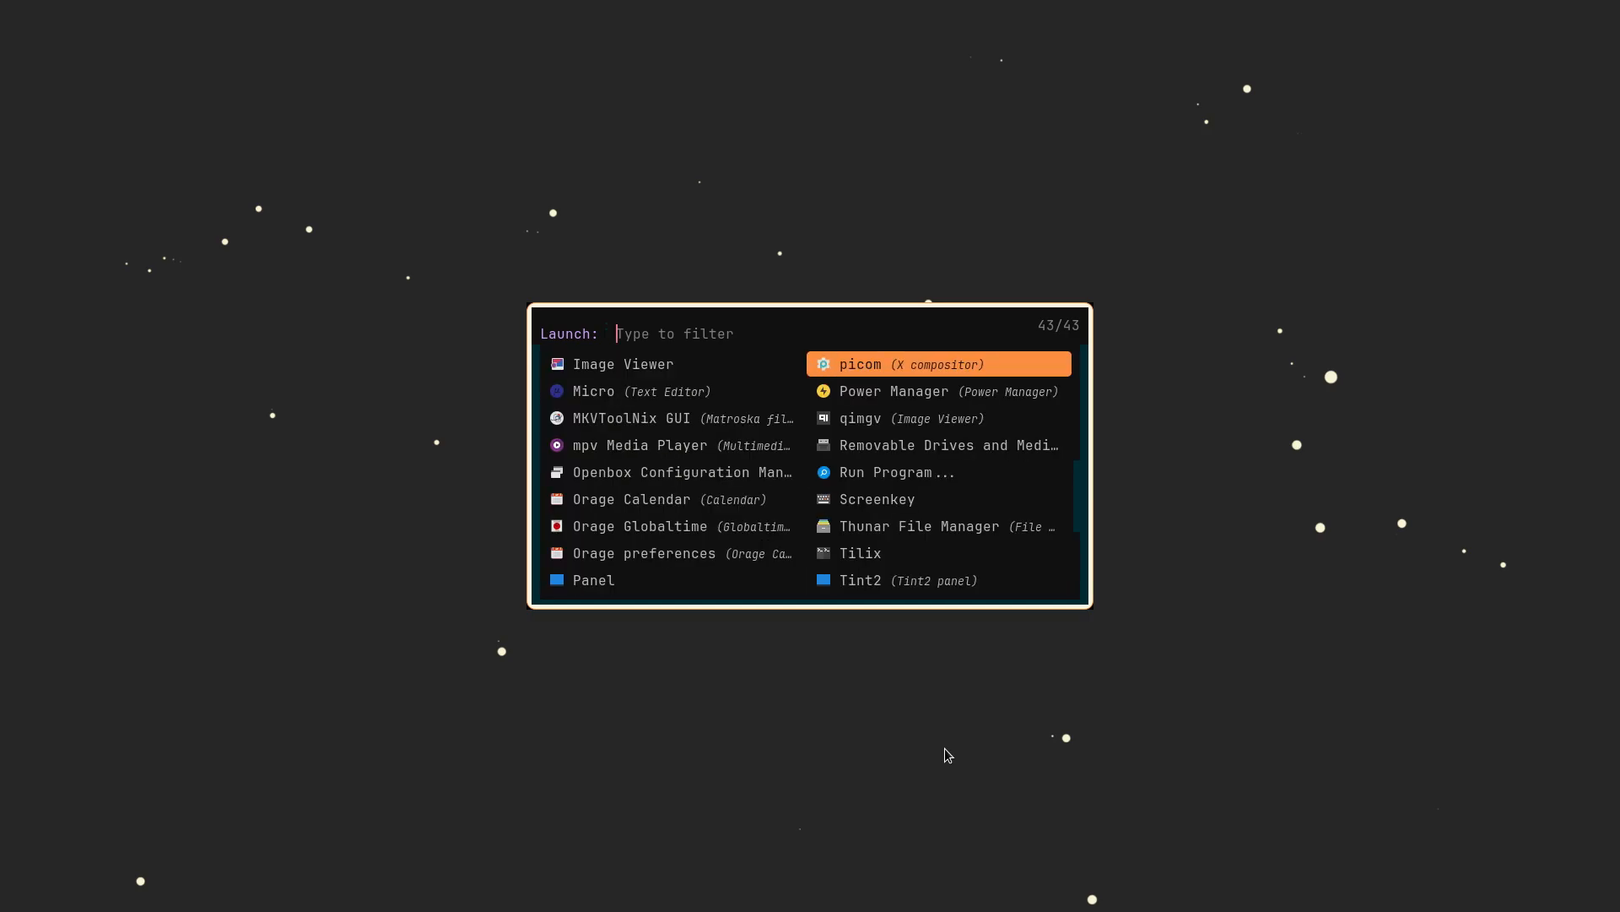
key(Left)
key(Return)
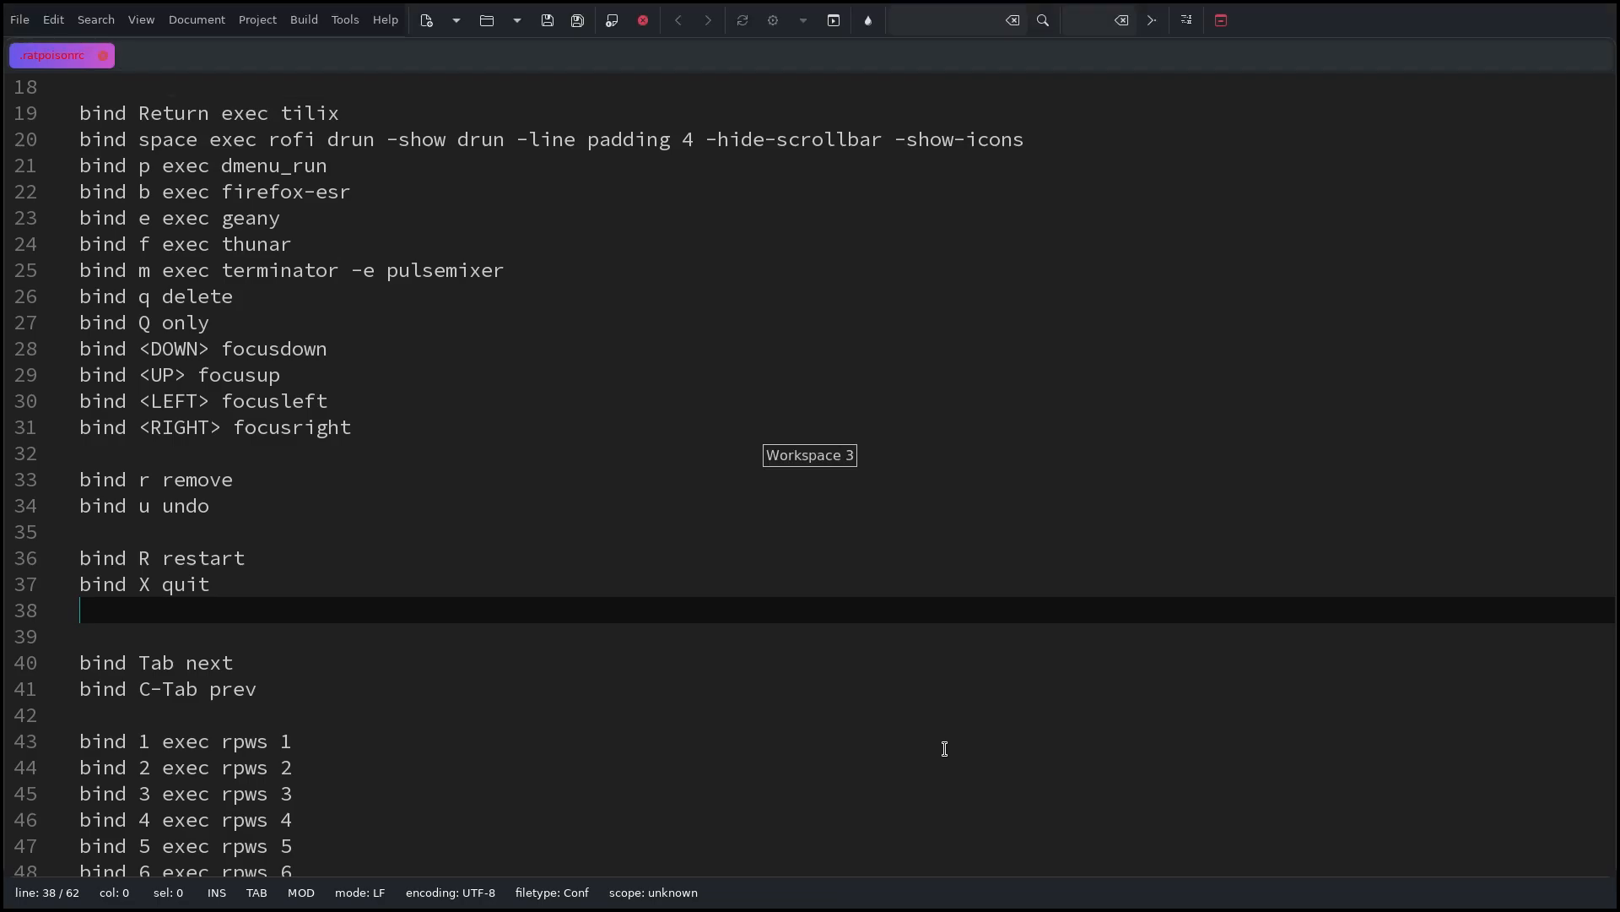
Switch between workspaces 1 and 2, and run the reload command in the terminal on workspace 2
key(ctrl+t)
key(2)
key(ctrl+t)
key(1)
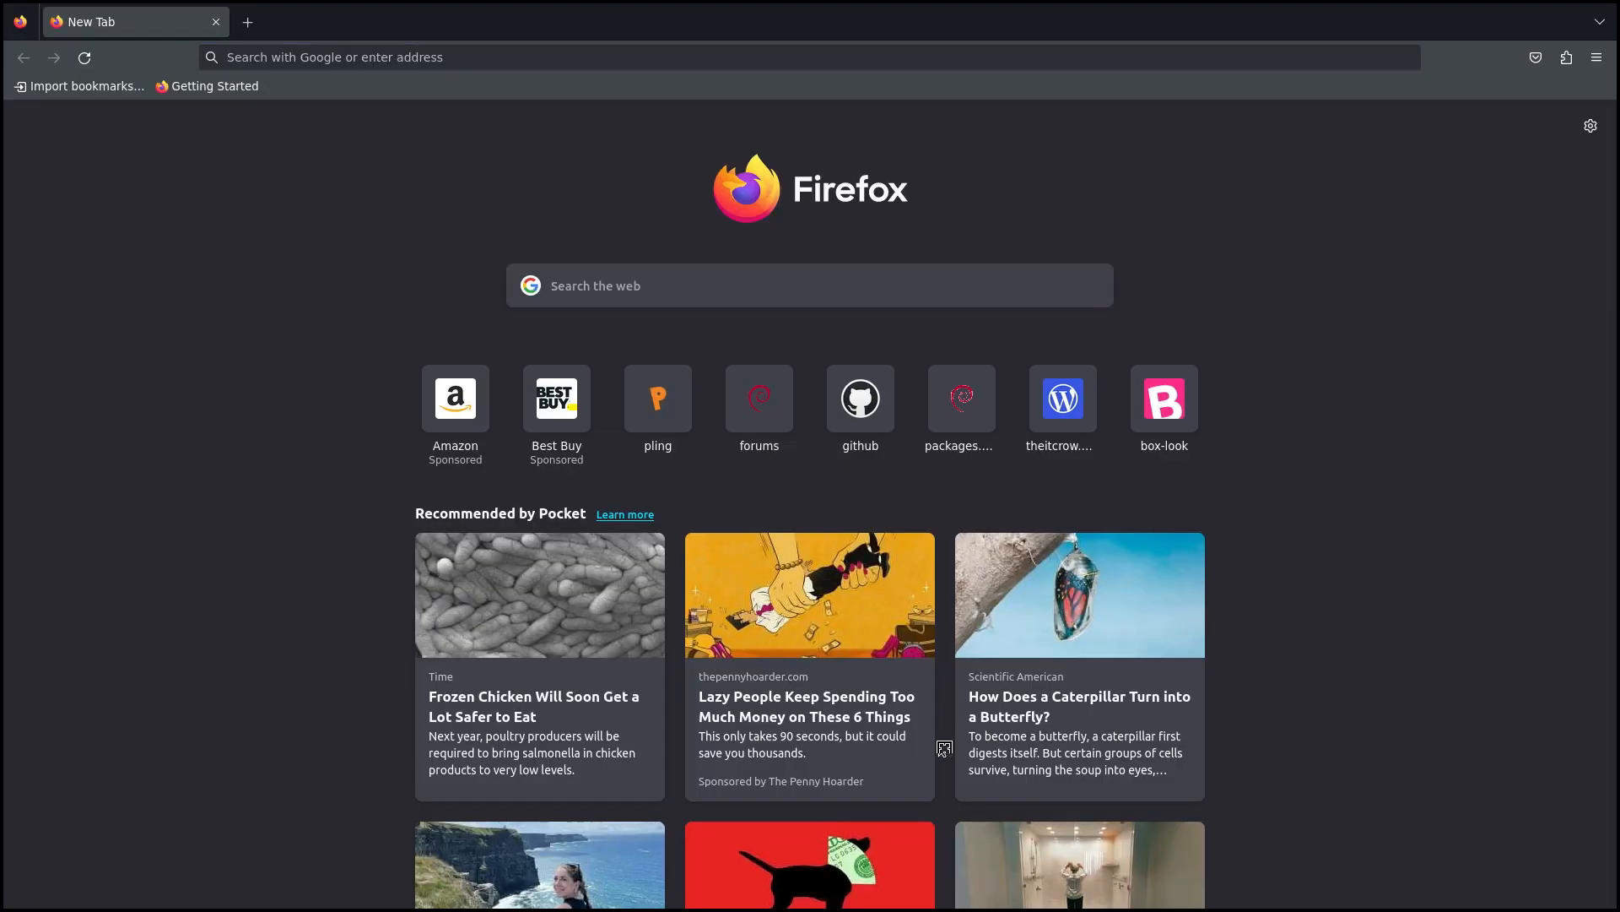
key(ctrl+t)
key(2)
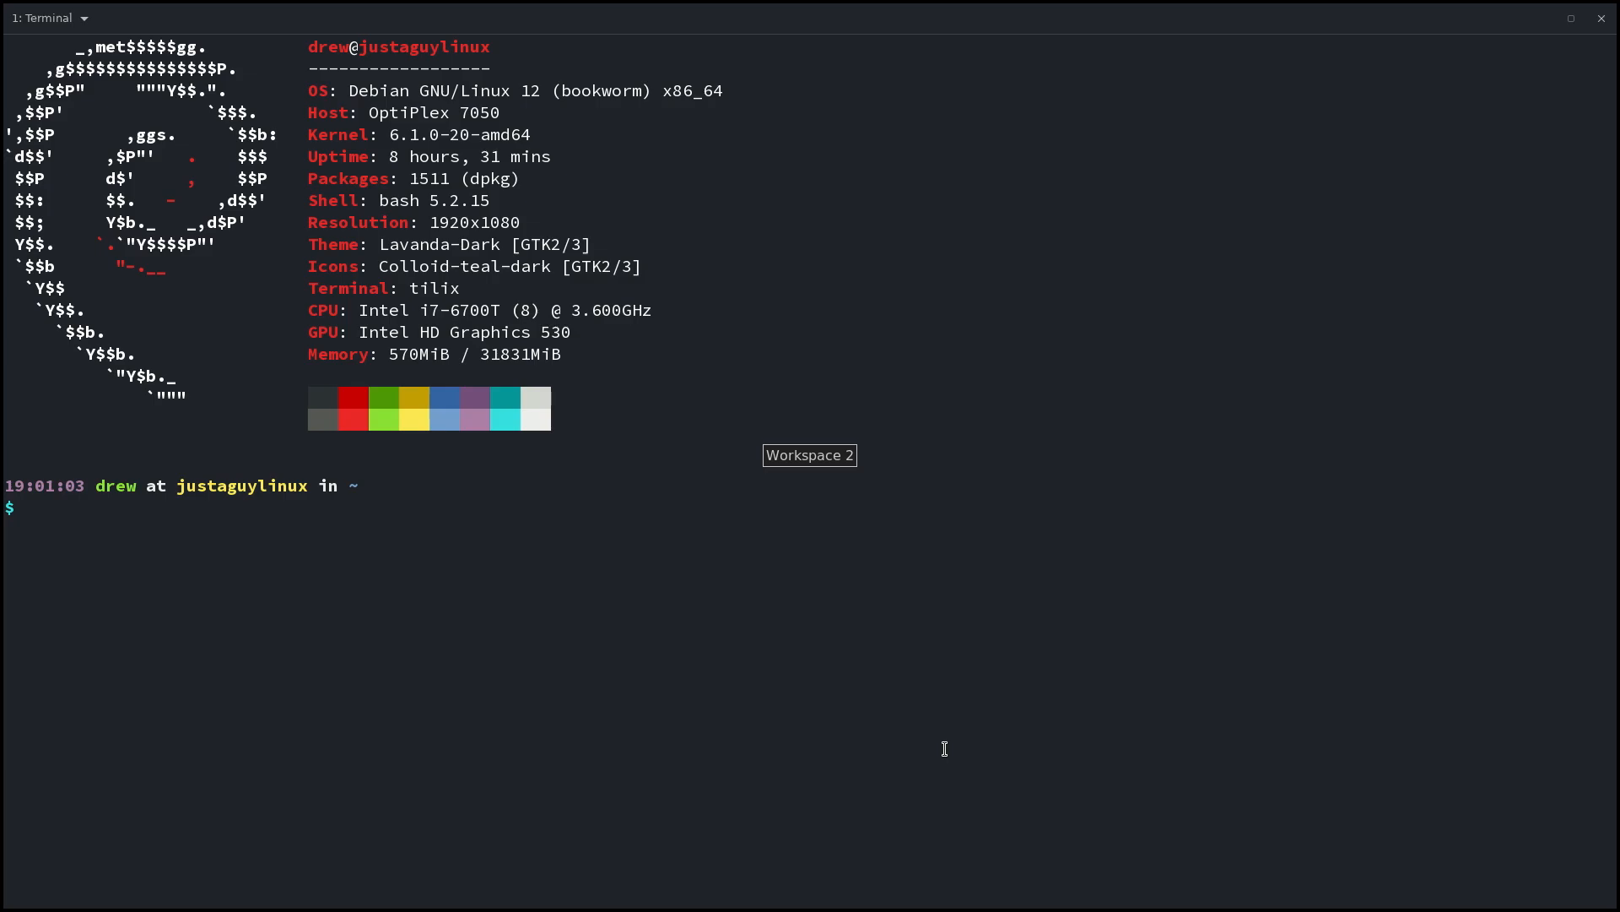
text(reload)
key(Return)
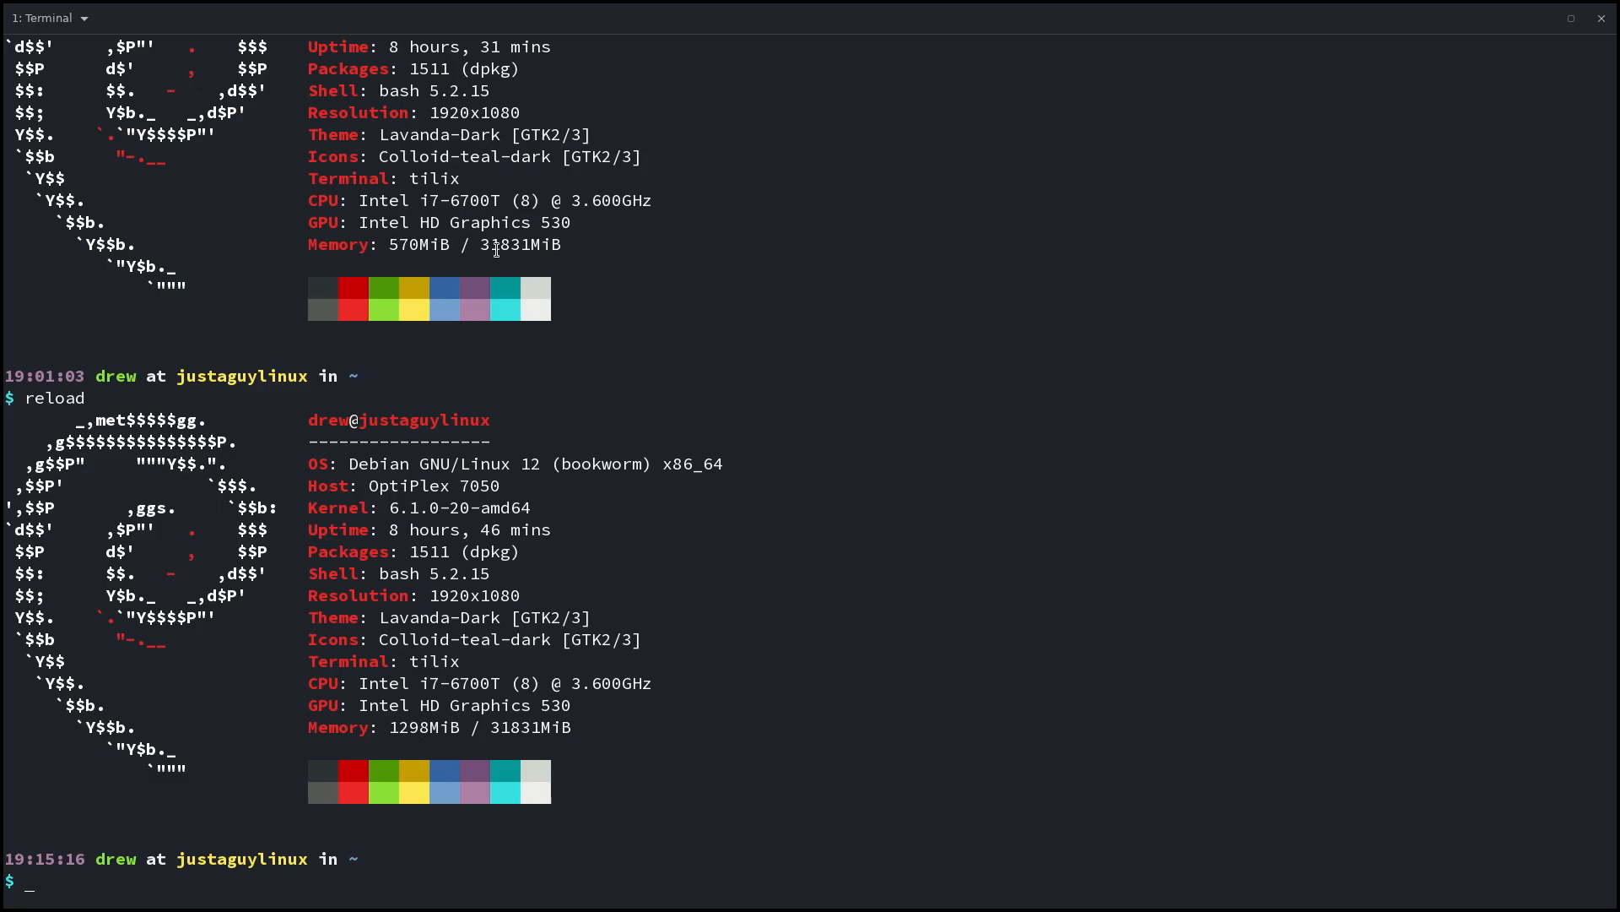
Highlight the used-memory figures in the earlier and the new system readouts for comparison, and switch to workspace 1
drag(458, 244, 389, 245)
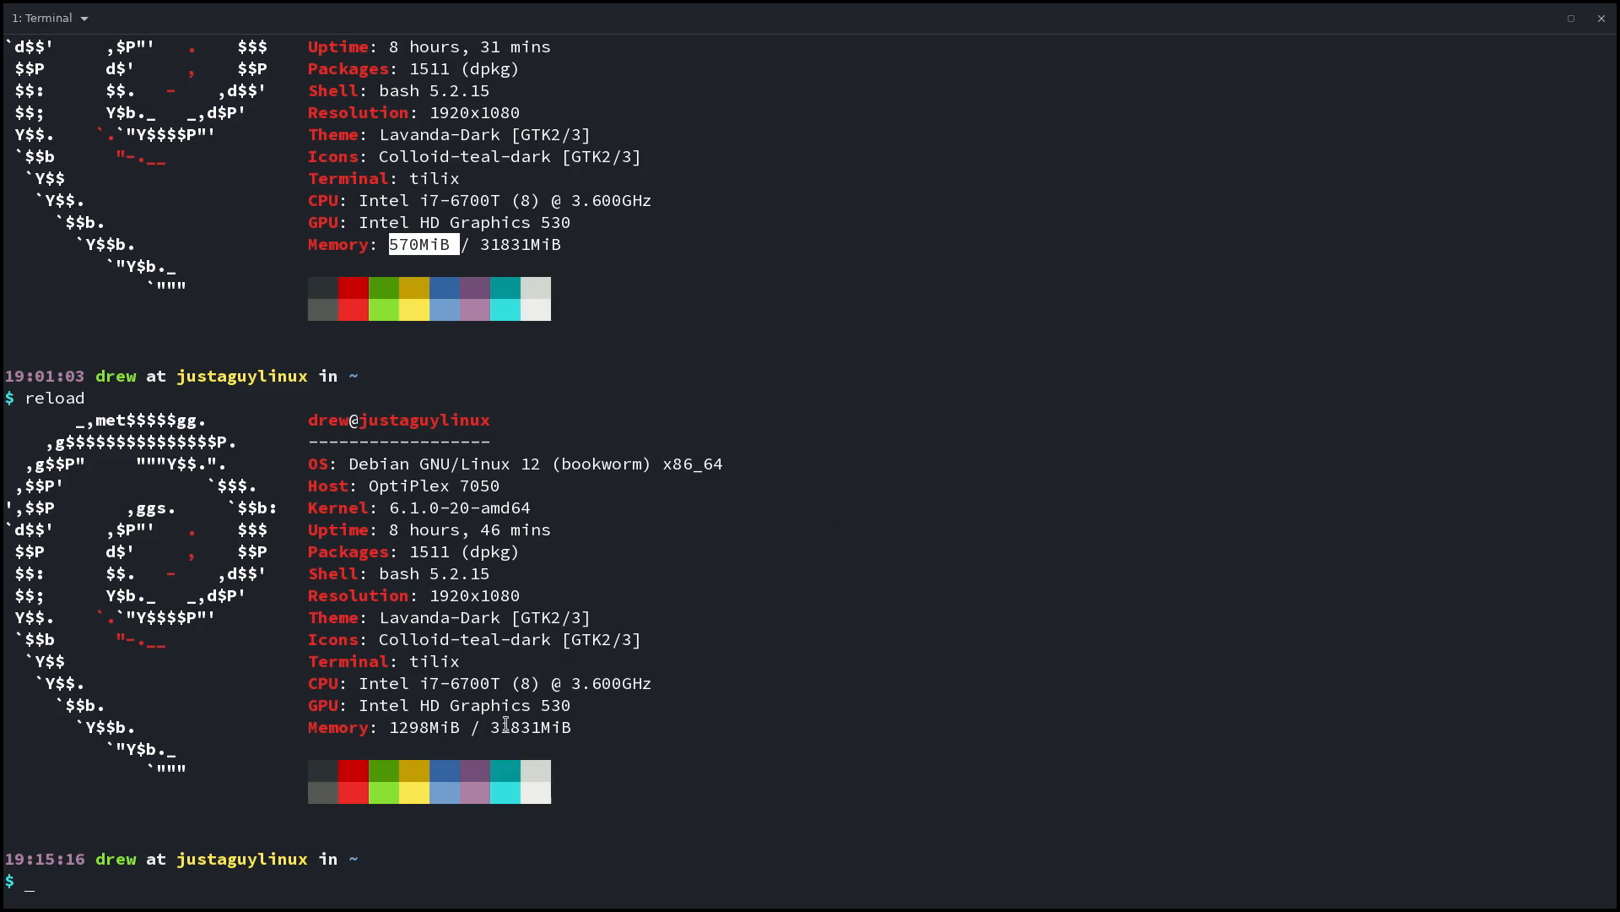
drag(463, 727, 388, 728)
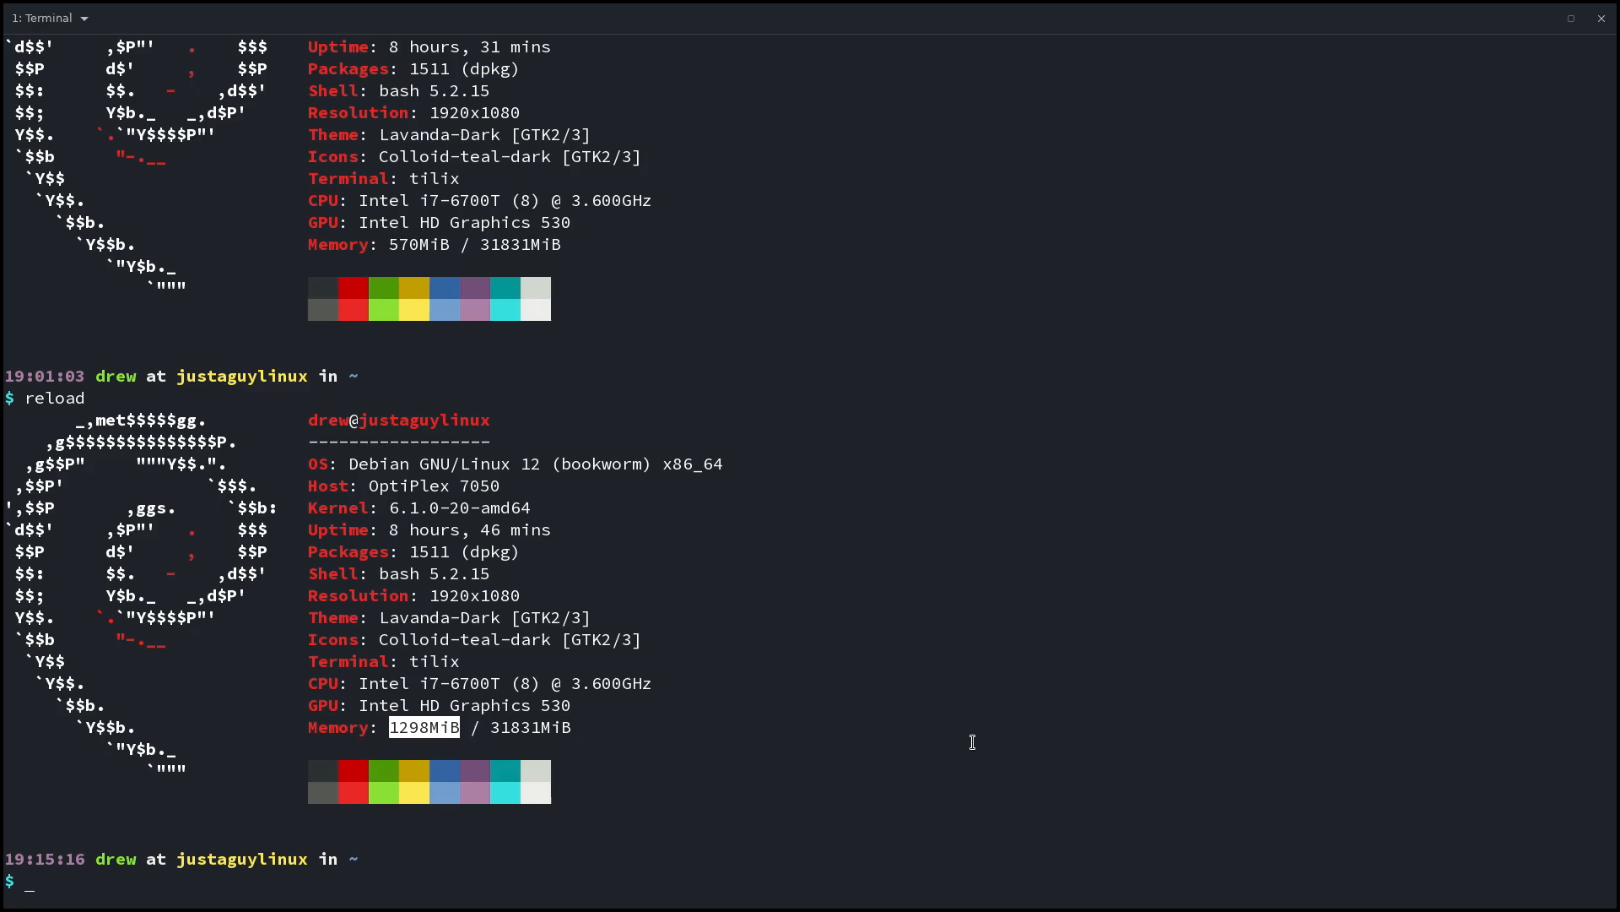
key(super+1)
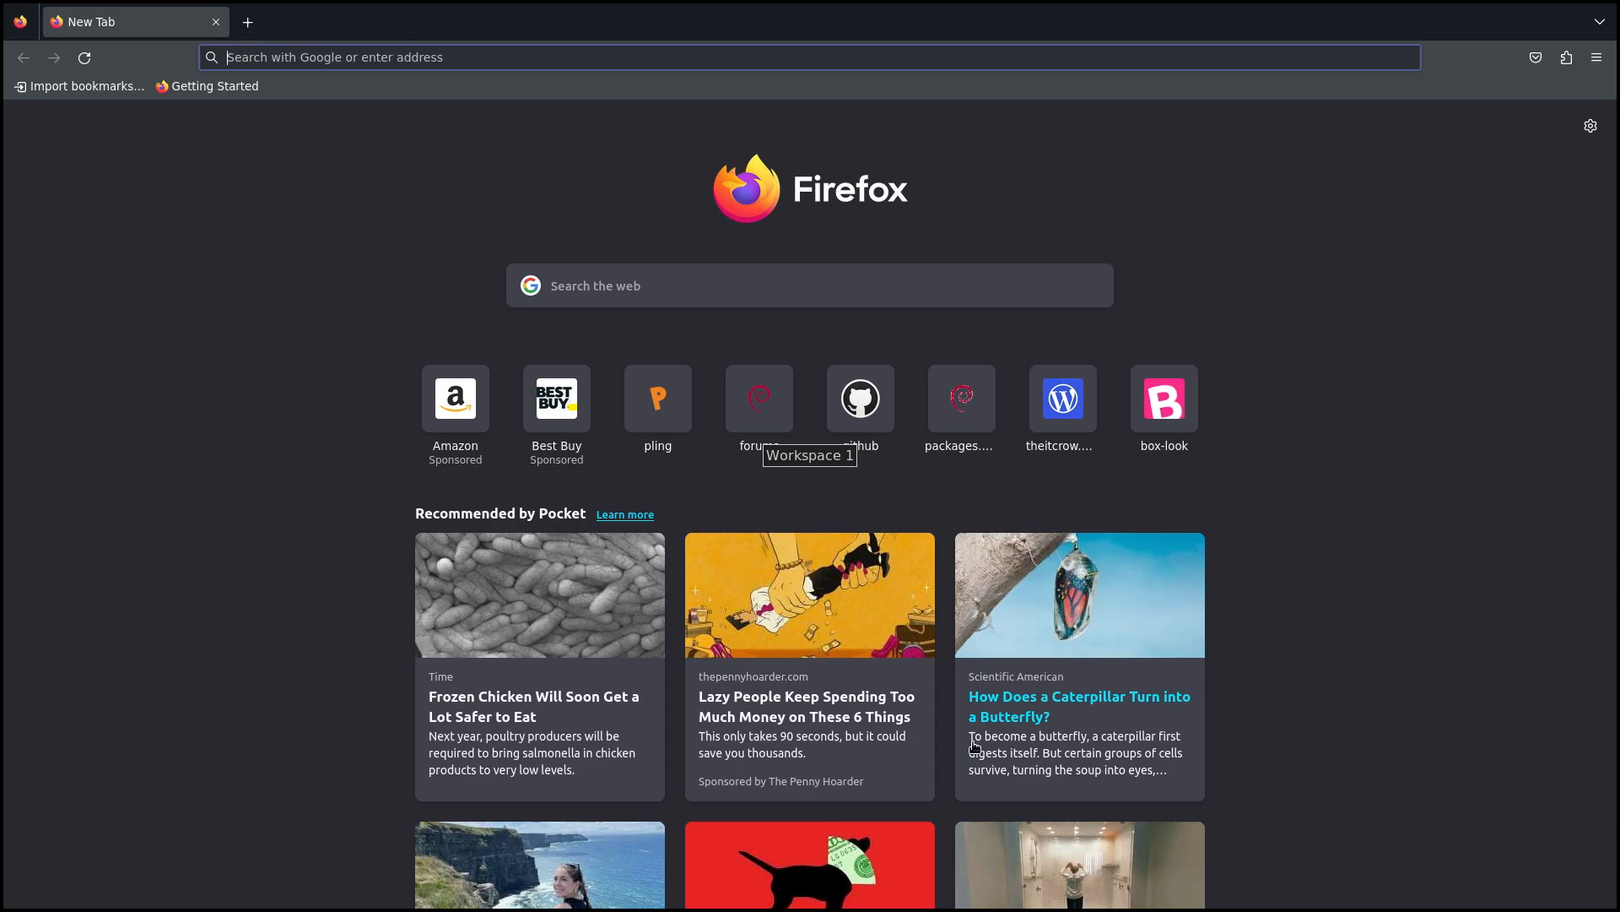